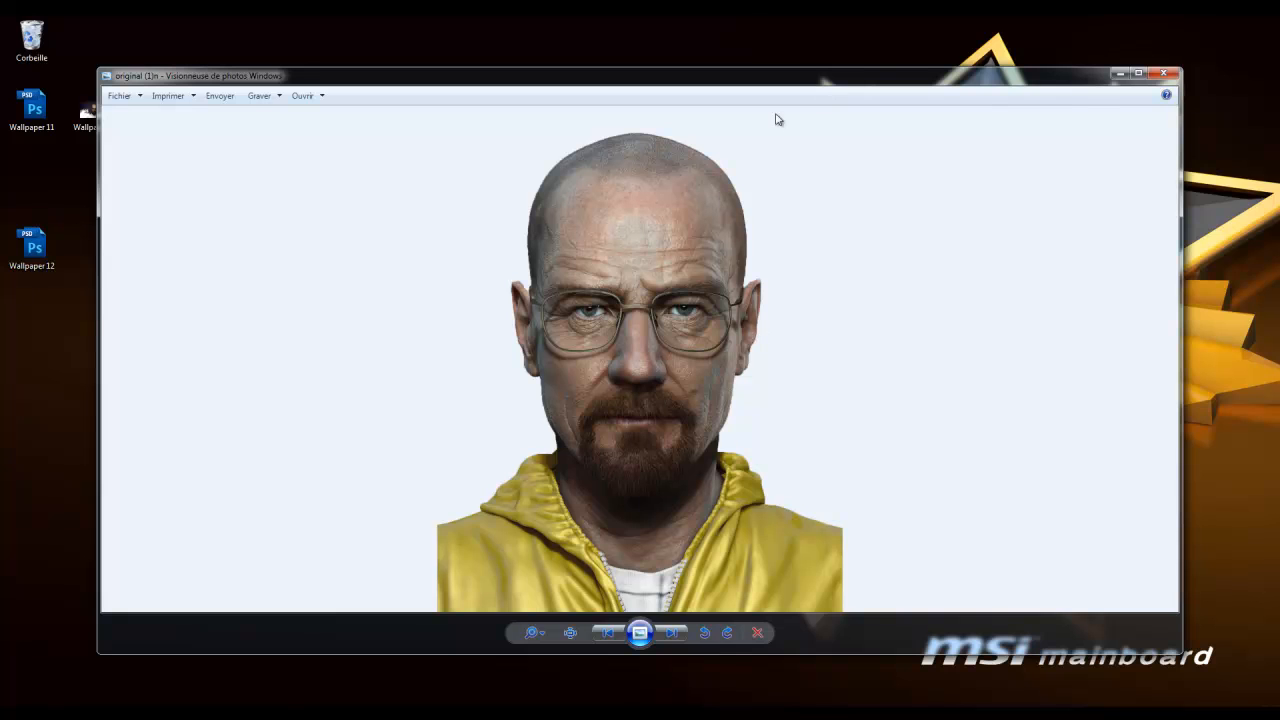
Close the Wallpaper 11 and original portrait windows in Windows Photo Viewer
left_click(431, 714)
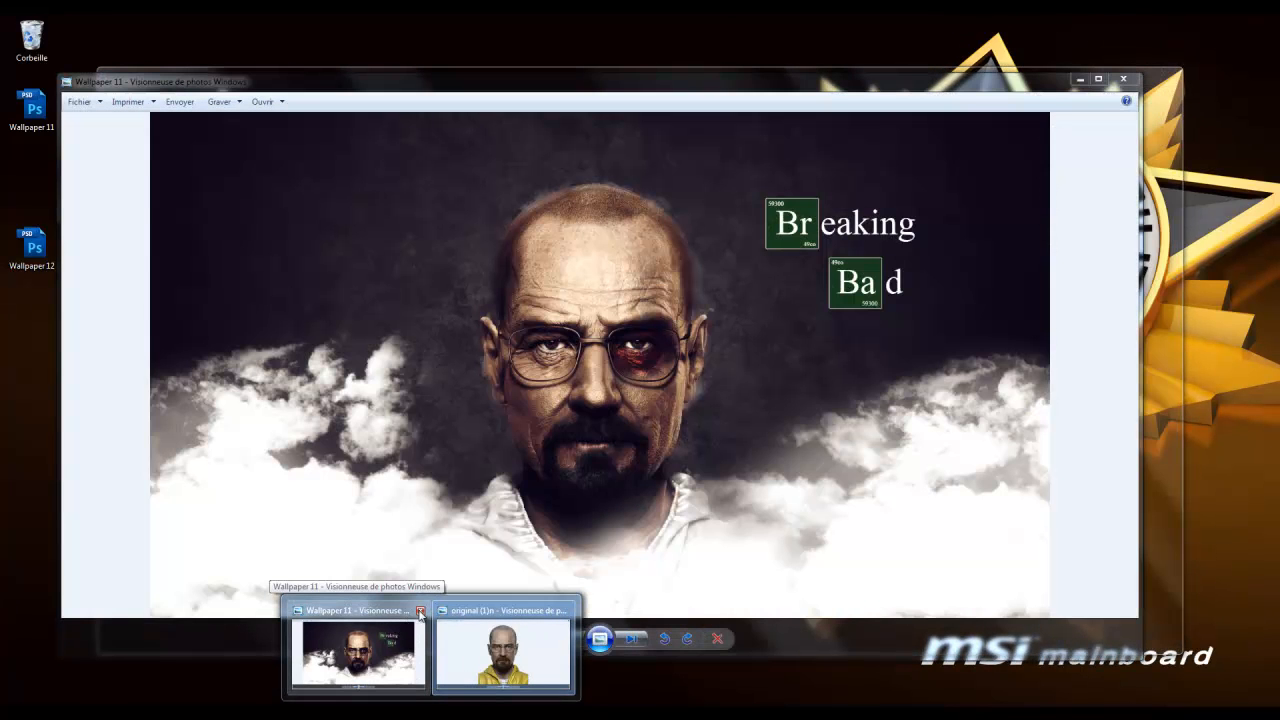
left_click(420, 612)
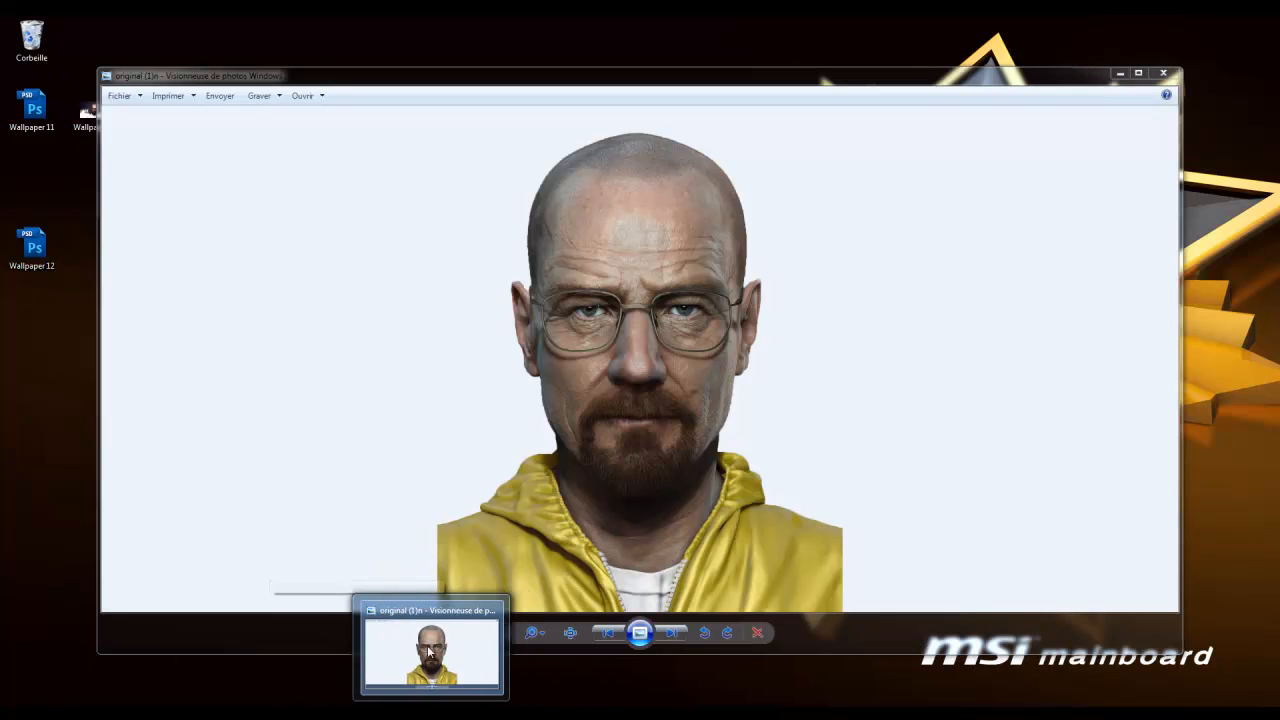
left_click(492, 611)
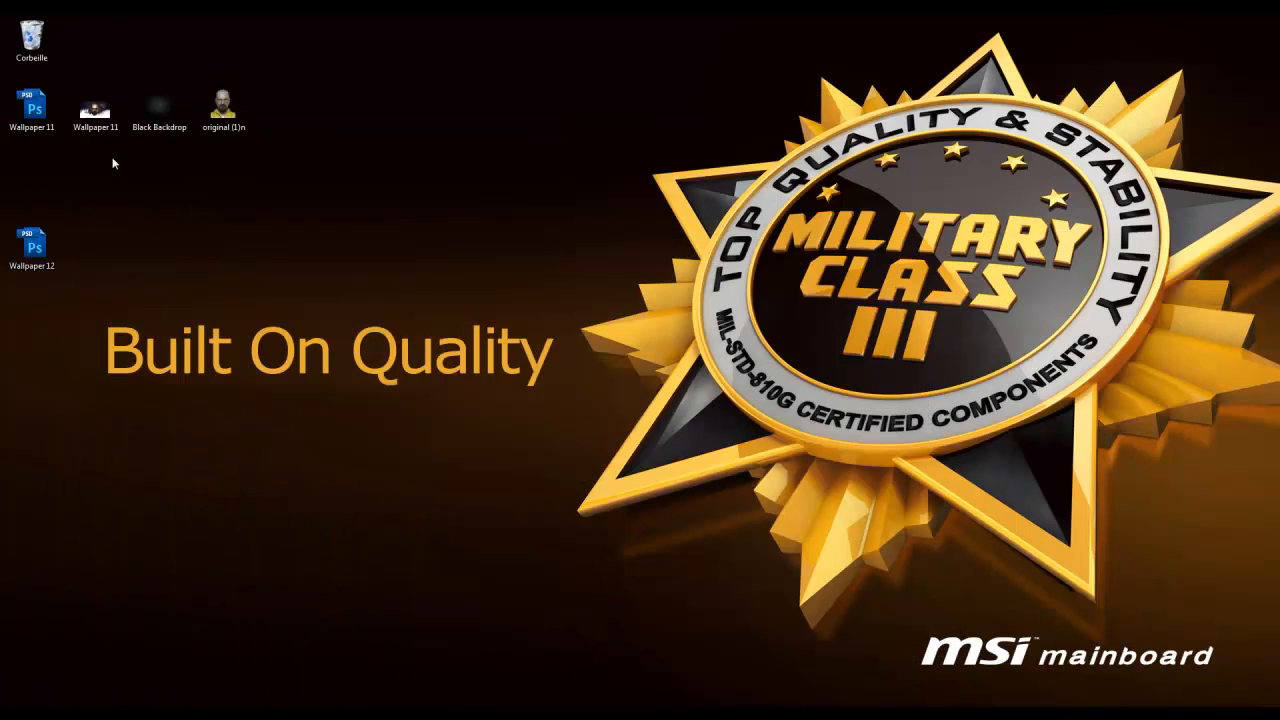
Reopen Wallpaper 11 from the desktop for reference, close it, and return to Photoshop
double_click(95, 110)
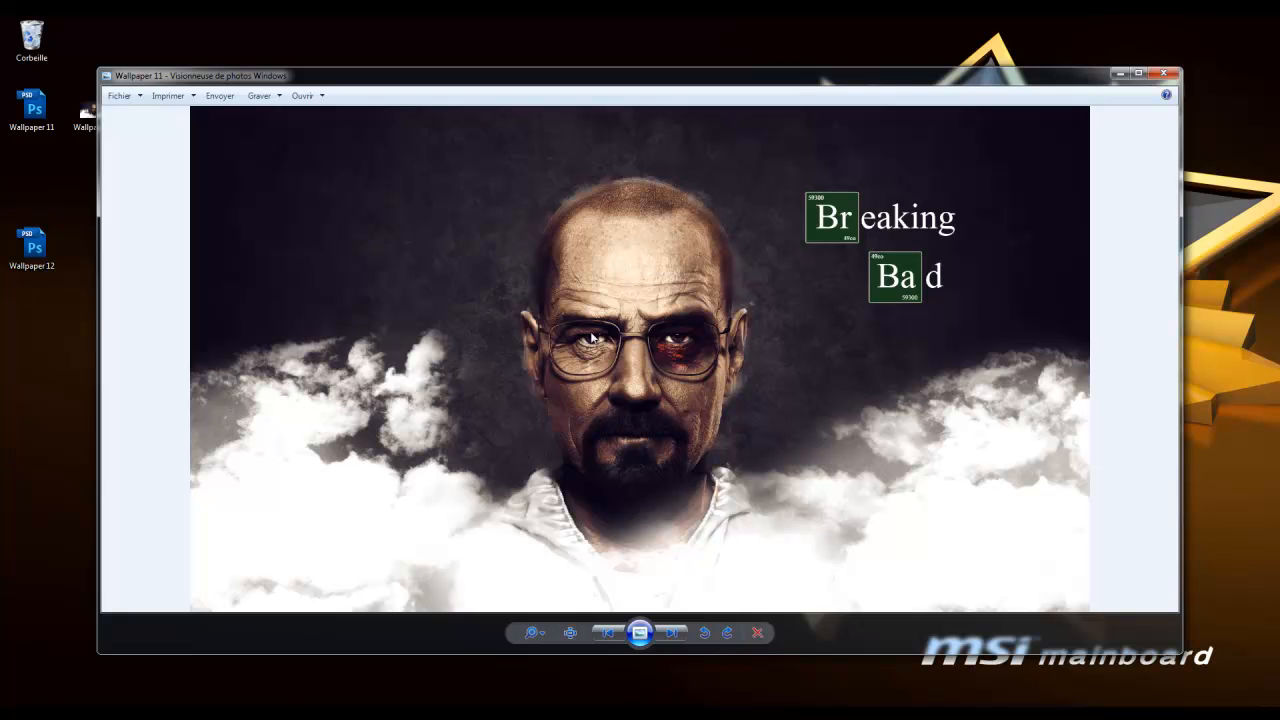
left_click(1163, 73)
left_click(290, 714)
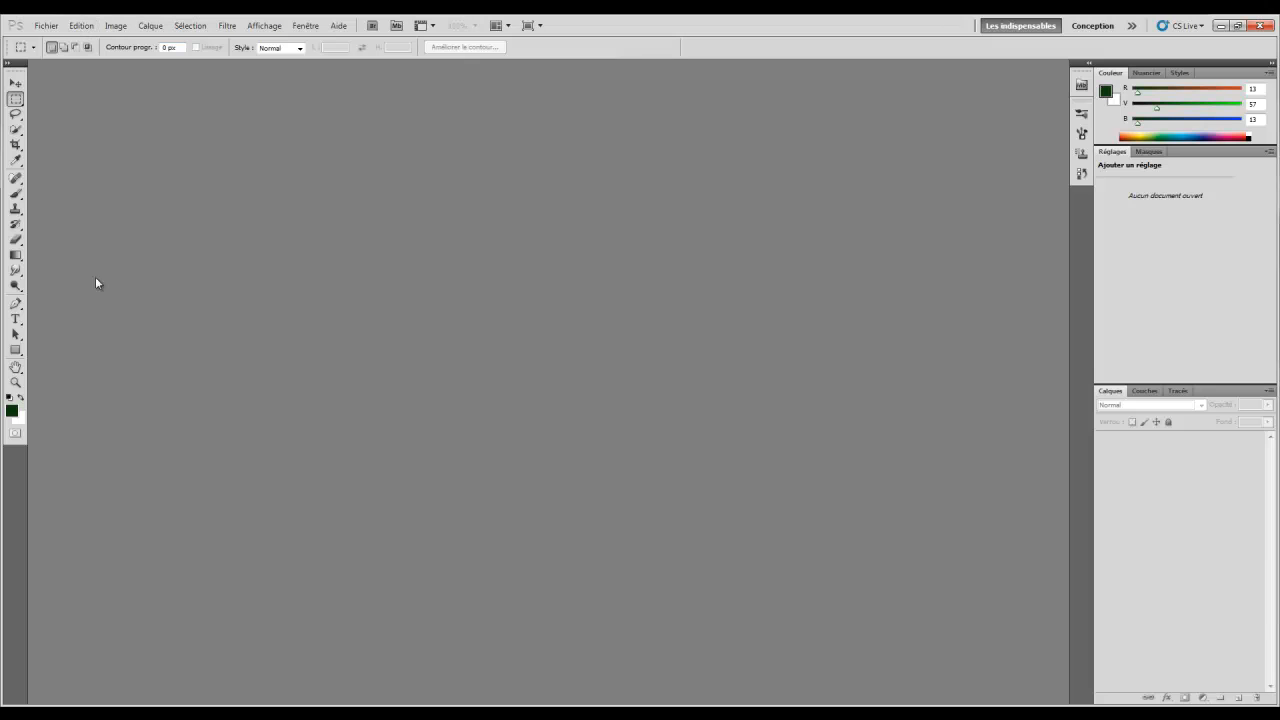
Open original (1)n from the Desktop through Fichier > Ouvrir
left_click(46, 25)
left_click(60, 52)
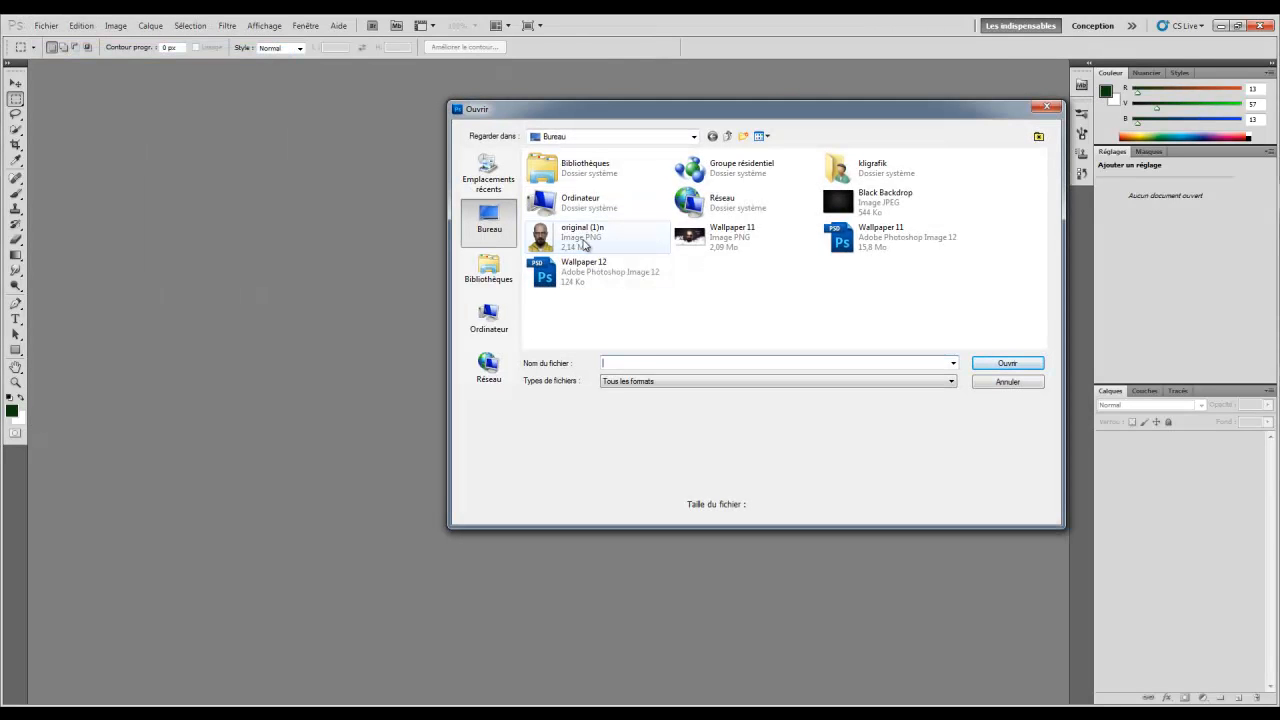
double_click(598, 248)
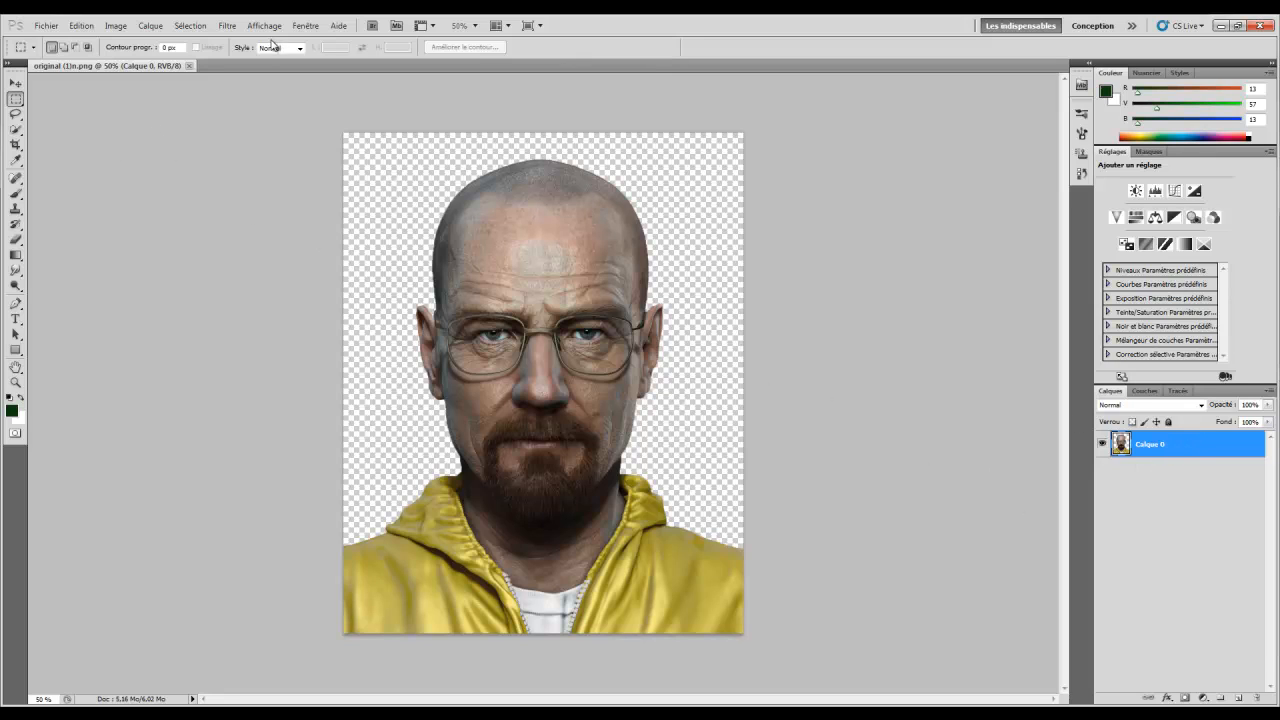
Add a black-to-white Gradient Map layer to make the portrait grayscale, then an empty Calque 1 above it
left_click(158, 28)
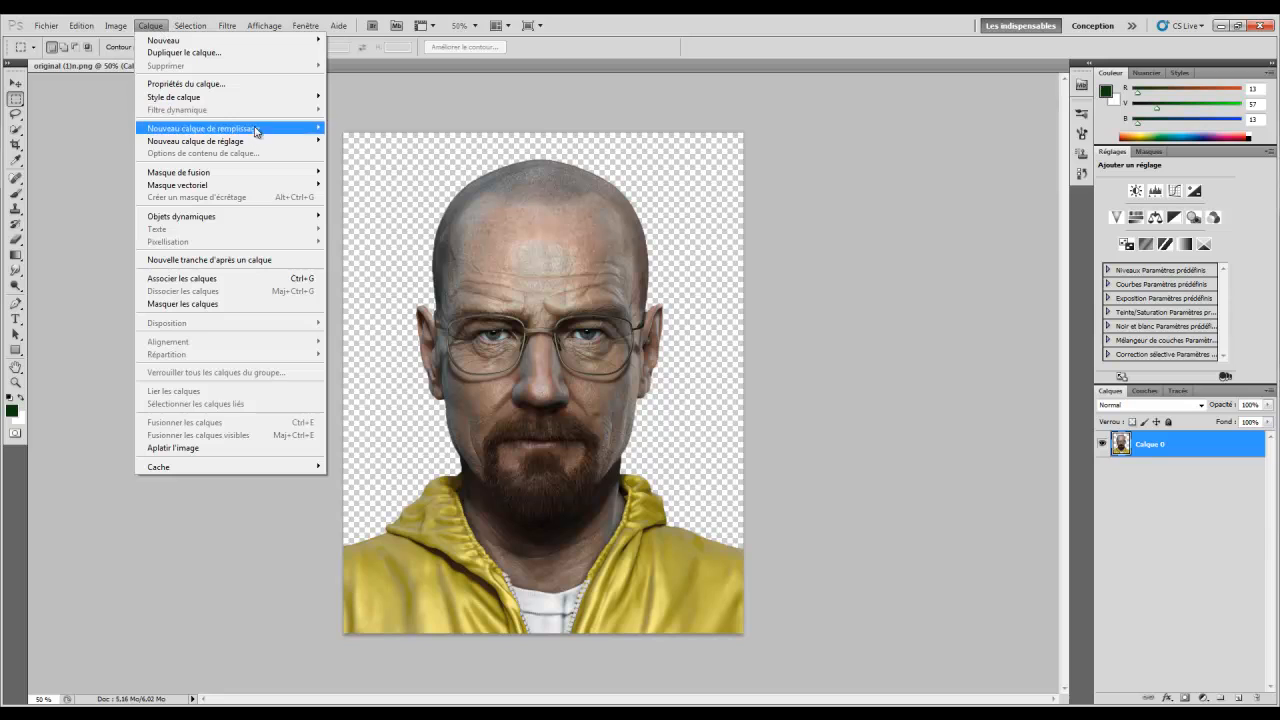
mouse_move(258, 141)
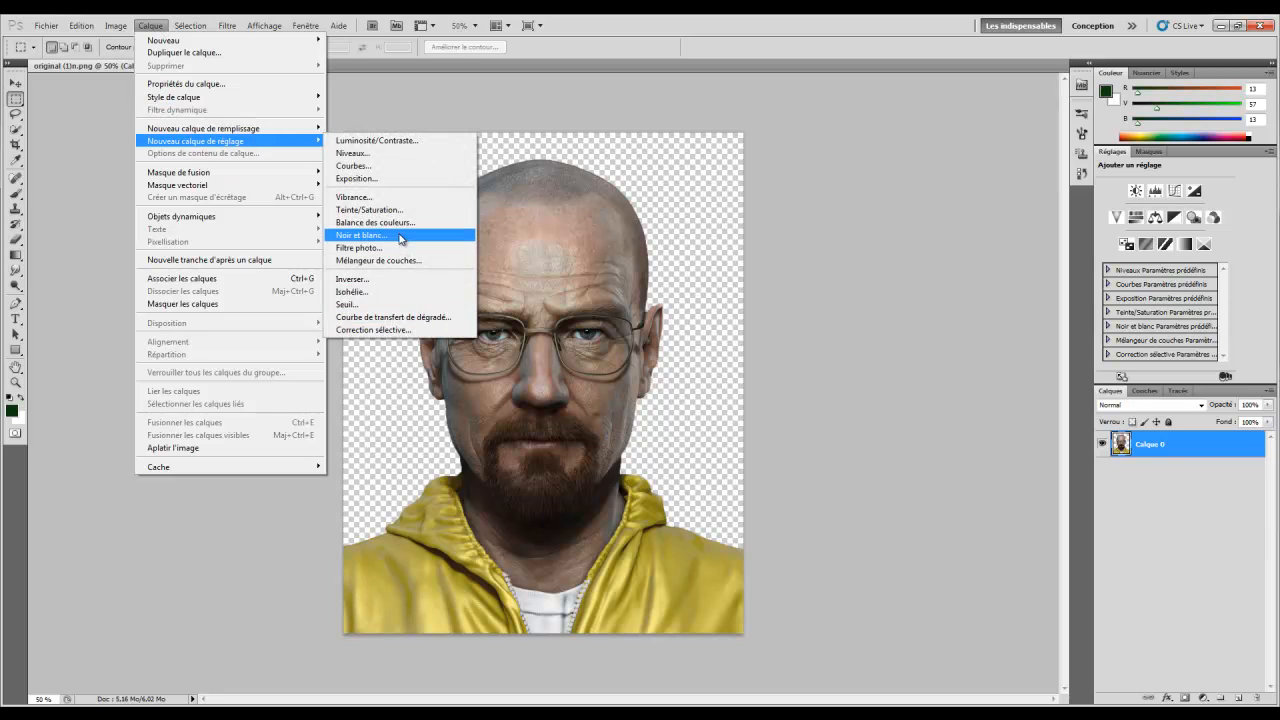
left_click(428, 320)
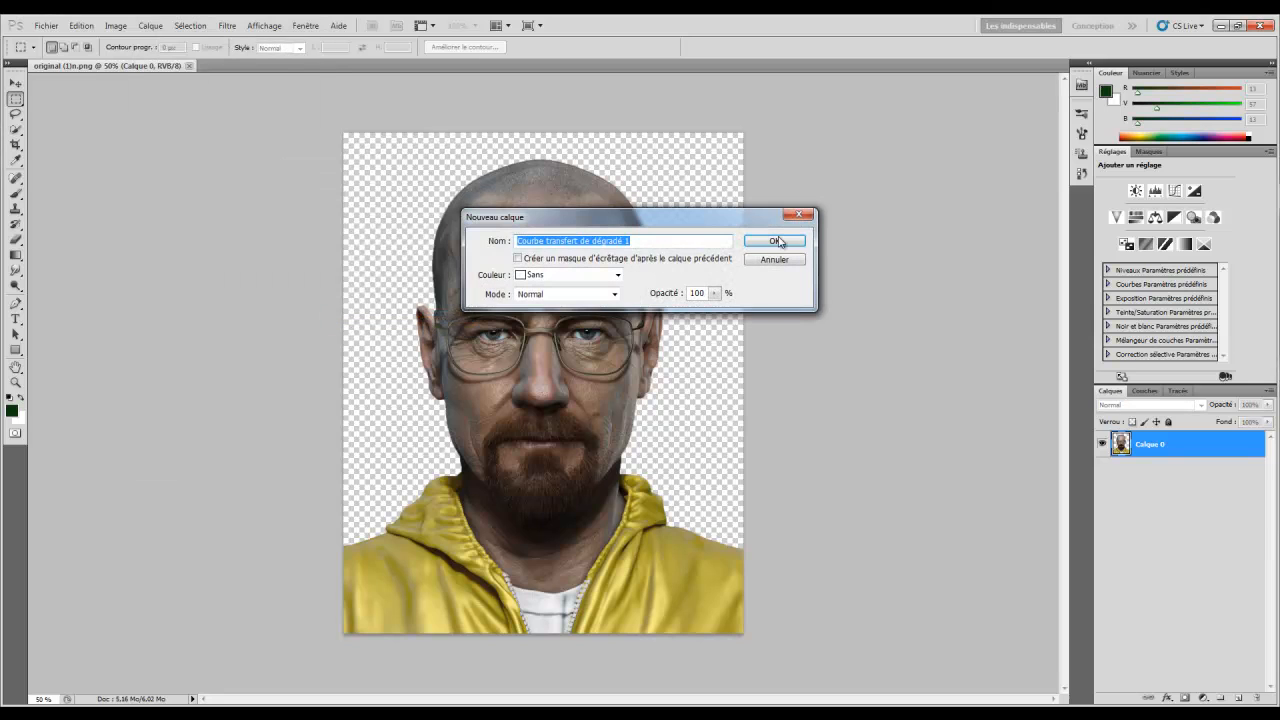
left_click(771, 242)
left_click(1227, 195)
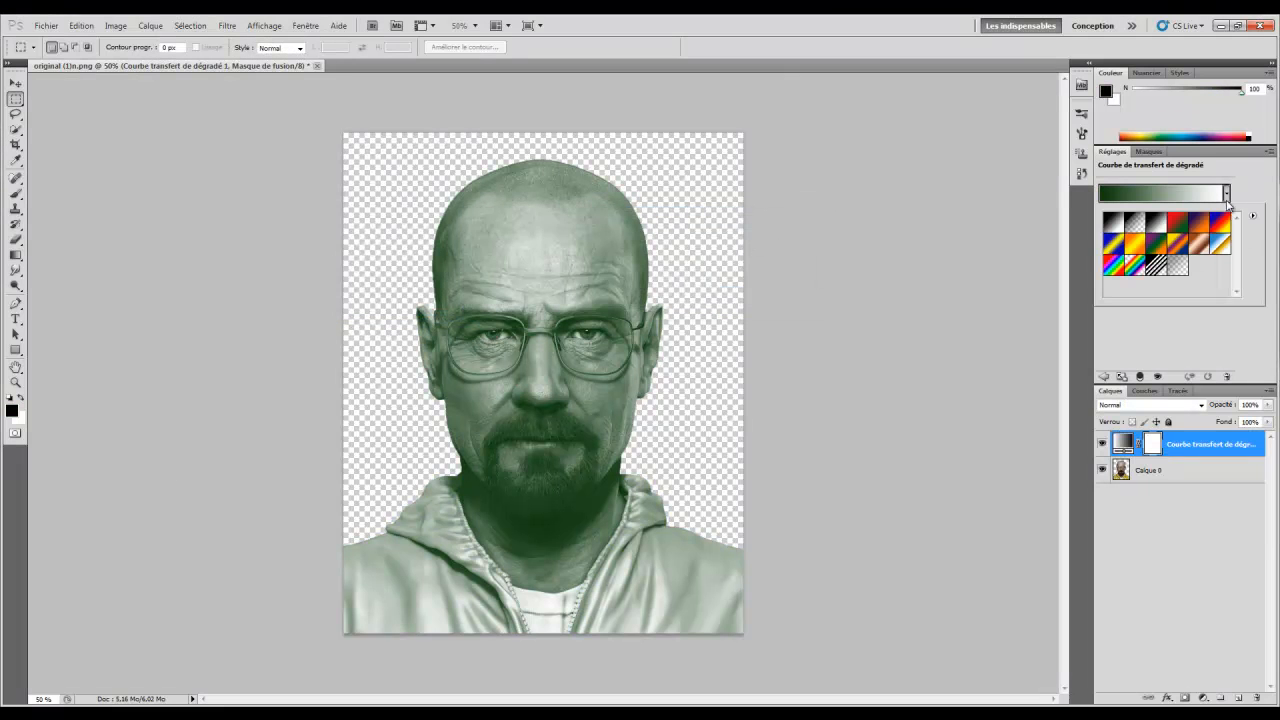
left_click(1157, 221)
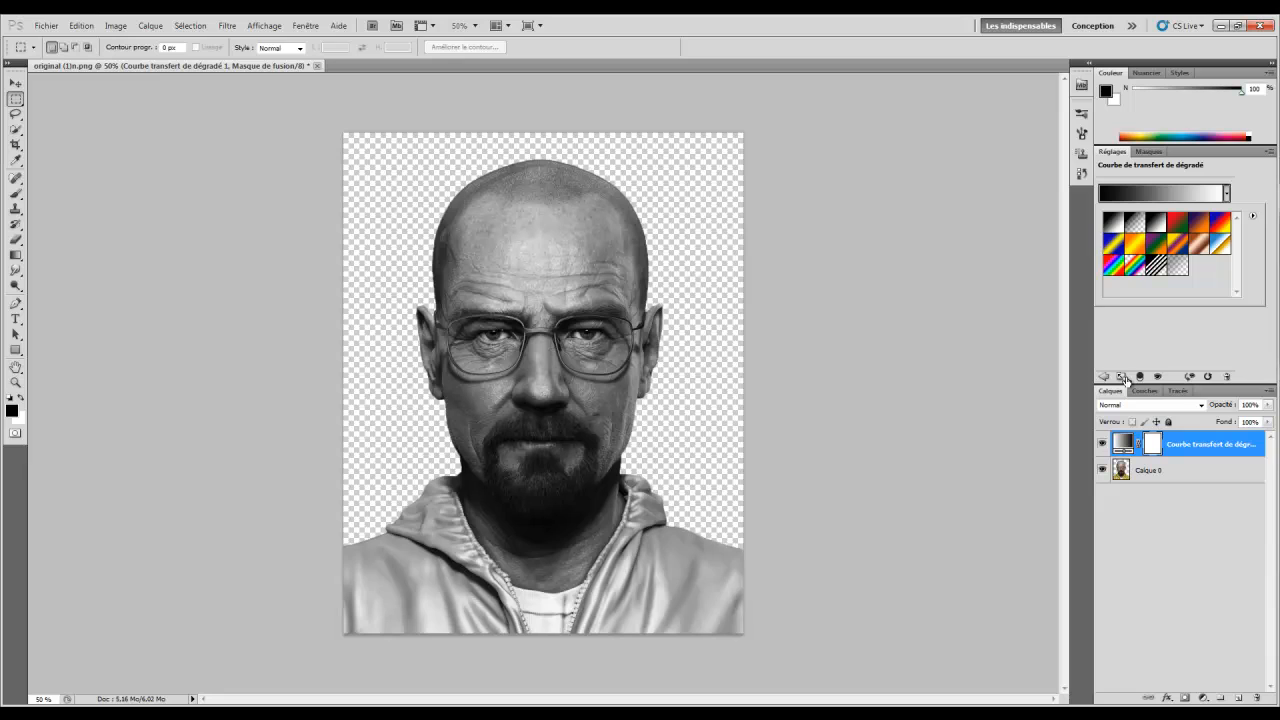
left_click(1137, 345)
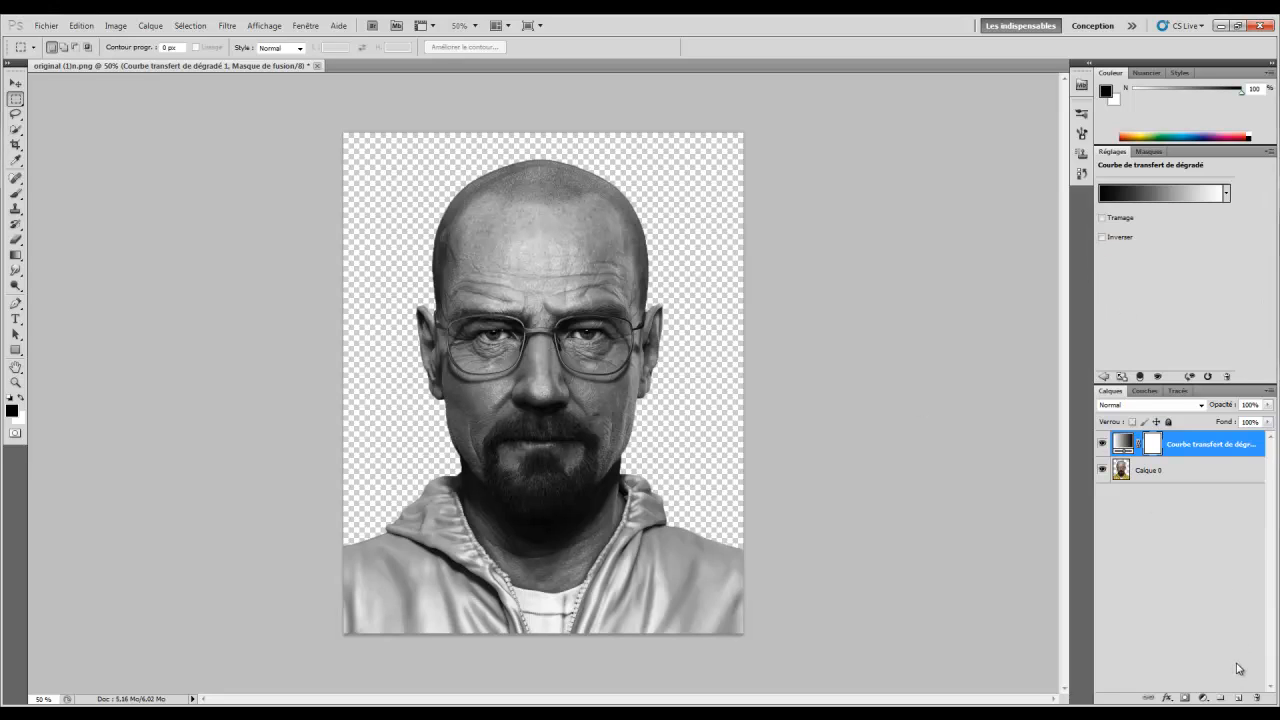
left_click(1238, 698)
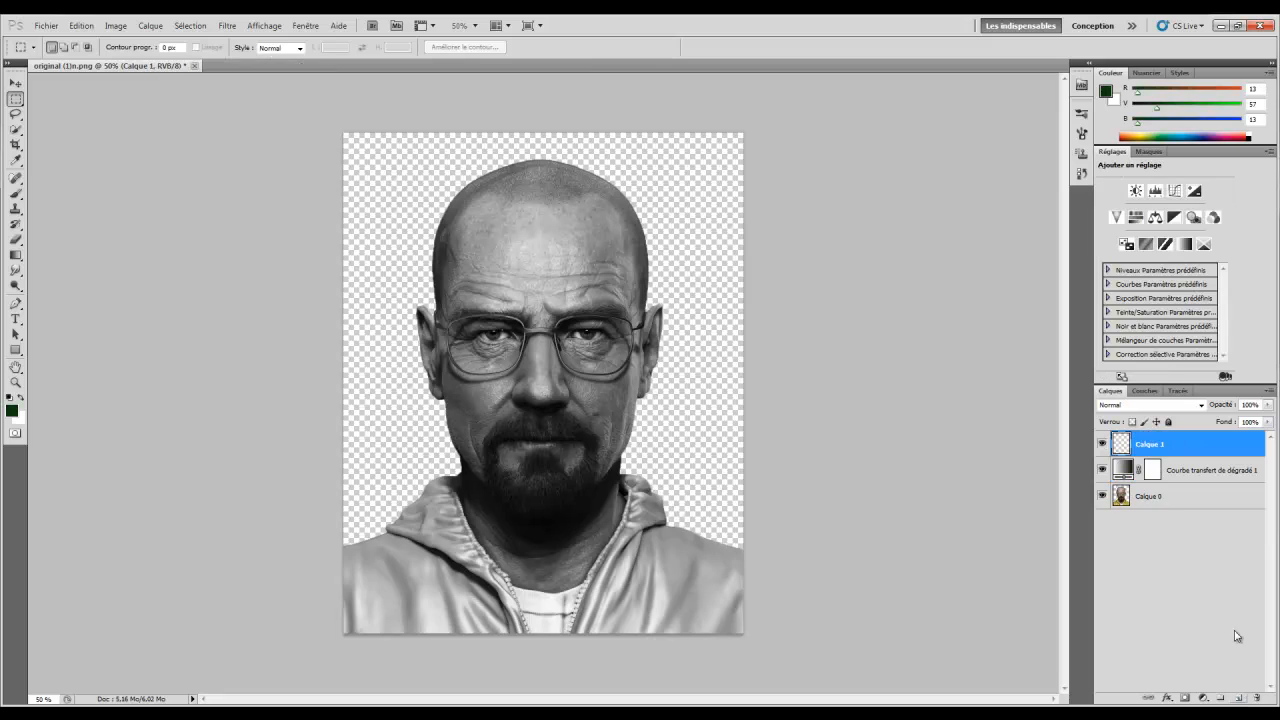
Fill Calque 1 with the merged grayscale portrait using Appliquer une image
left_click(110, 27)
left_click(185, 215)
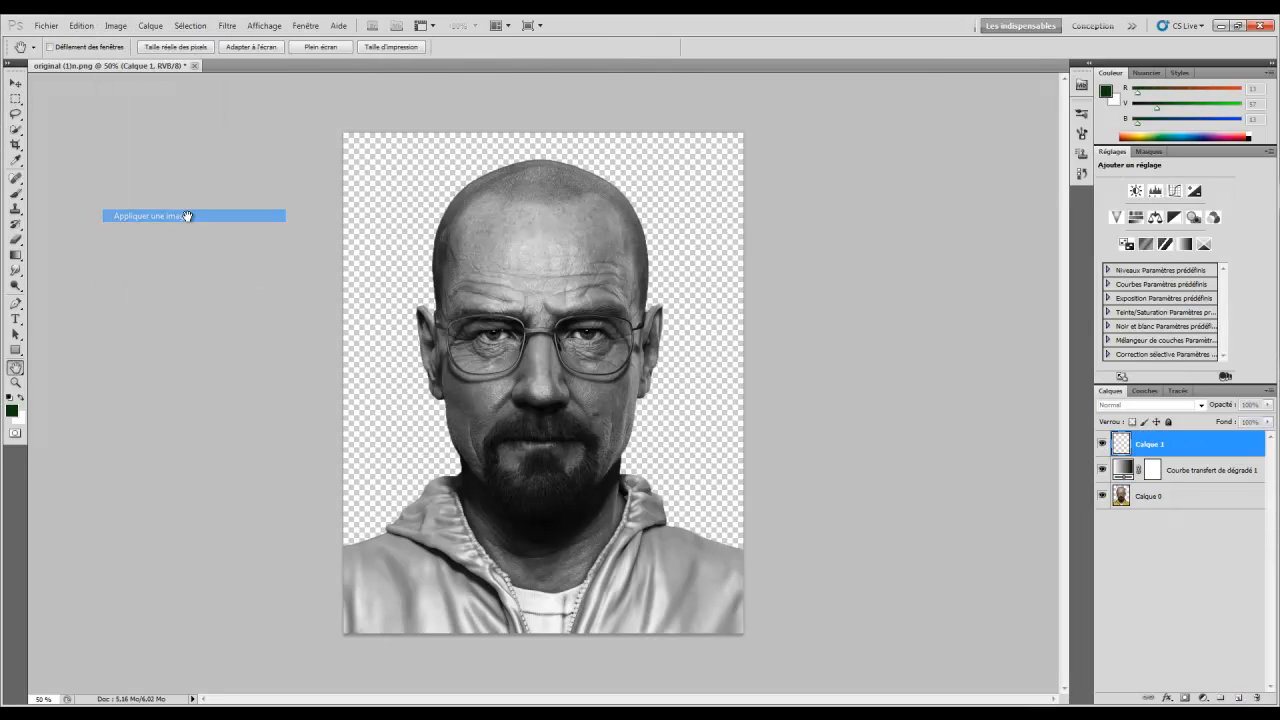
left_click(758, 219)
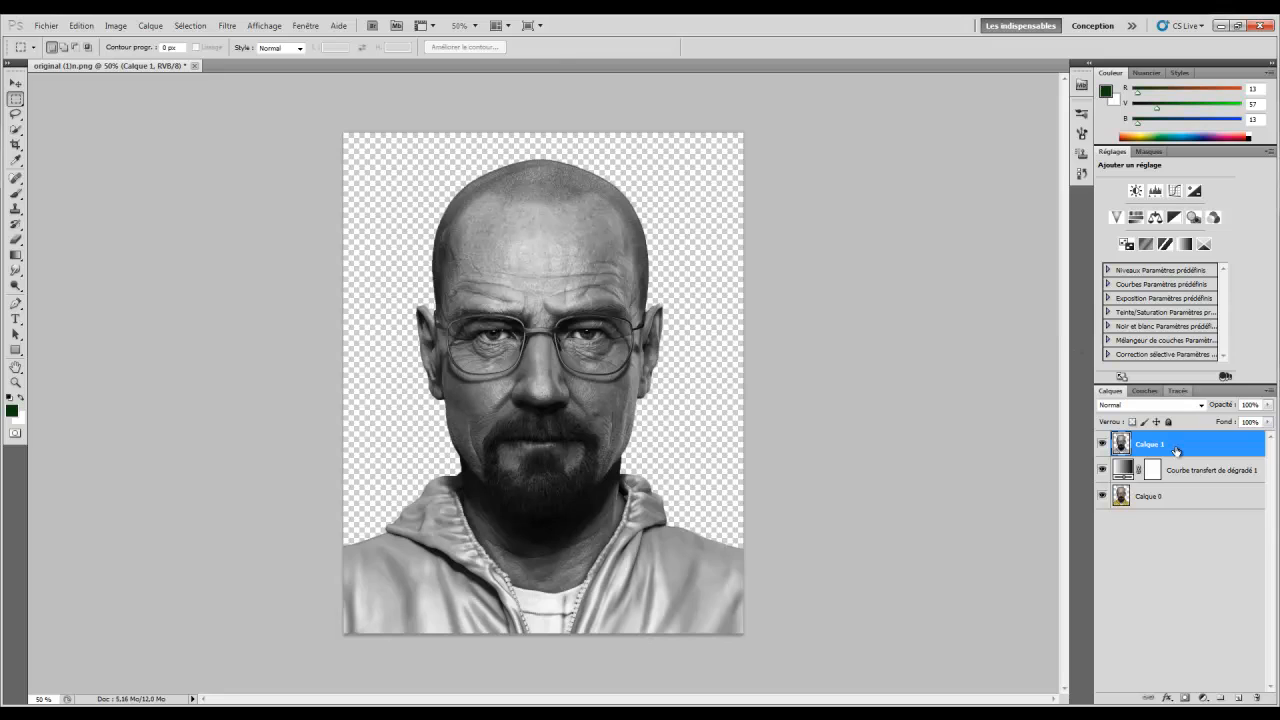
Hide the gradient map layer and Calque 0 beneath Calque 1
left_click(1102, 470)
left_click(1102, 496)
left_click(1192, 471)
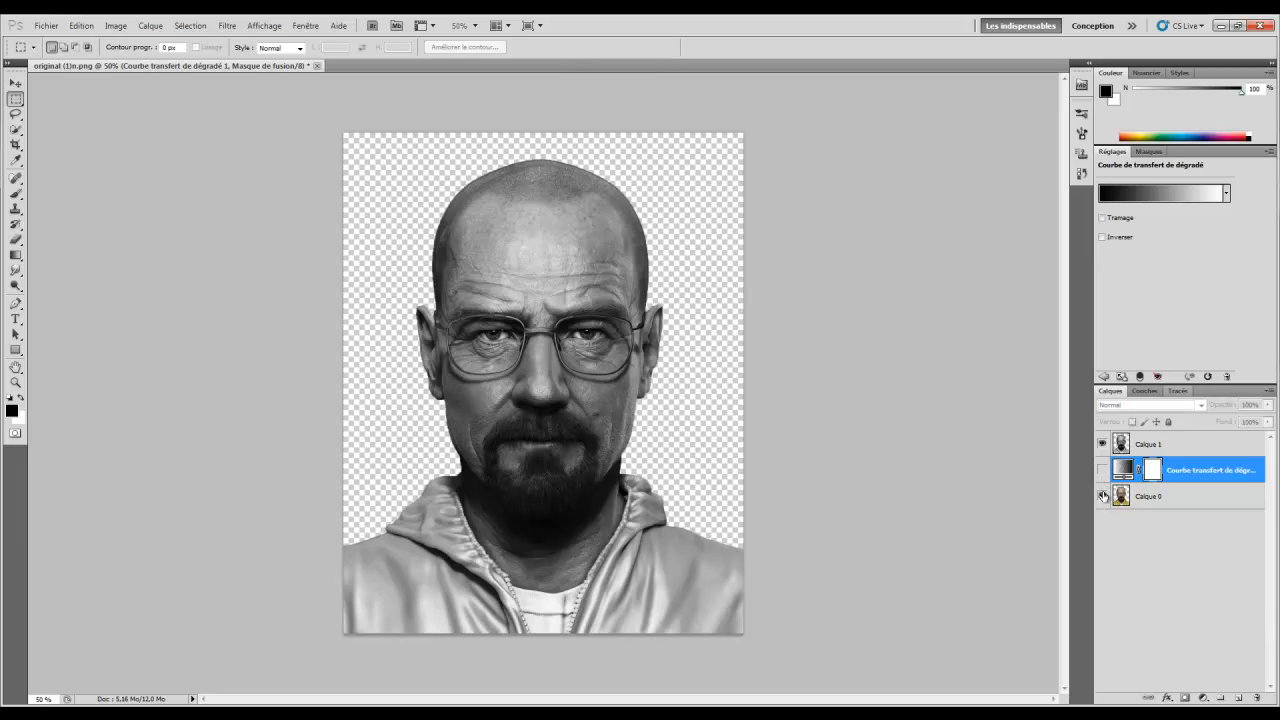
left_click(1102, 470)
left_click(1102, 496)
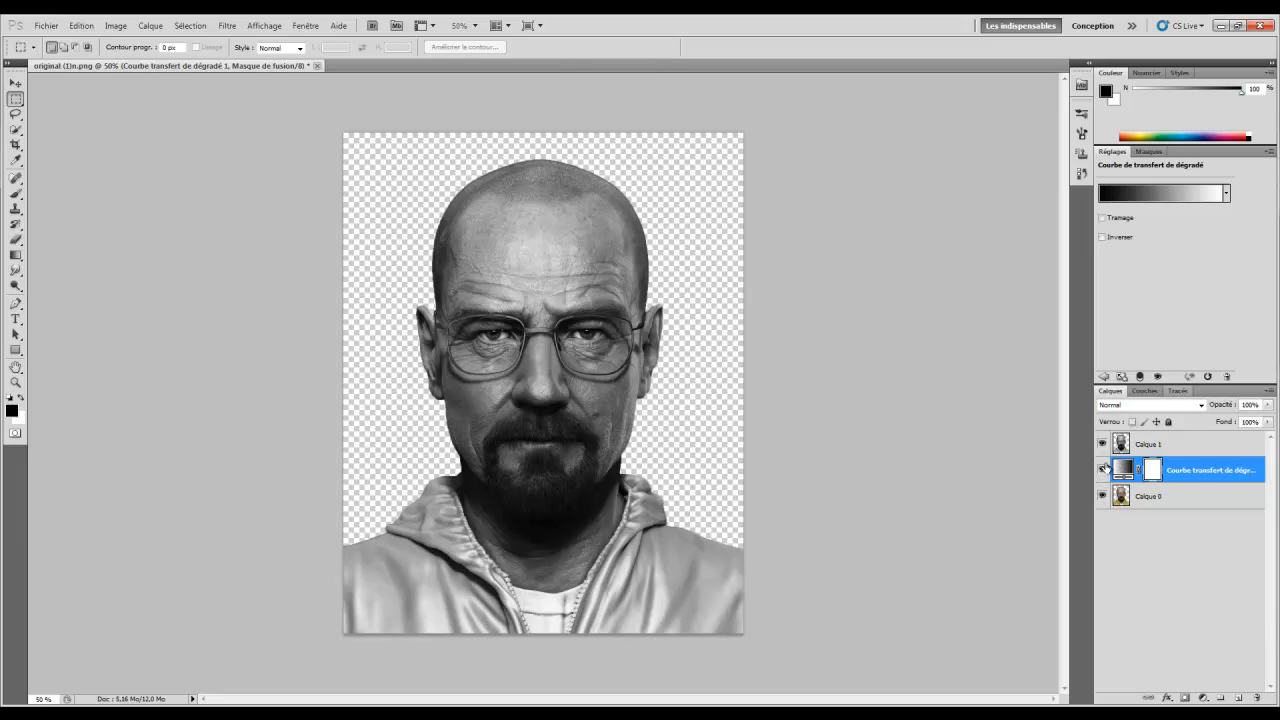
left_click(1150, 444)
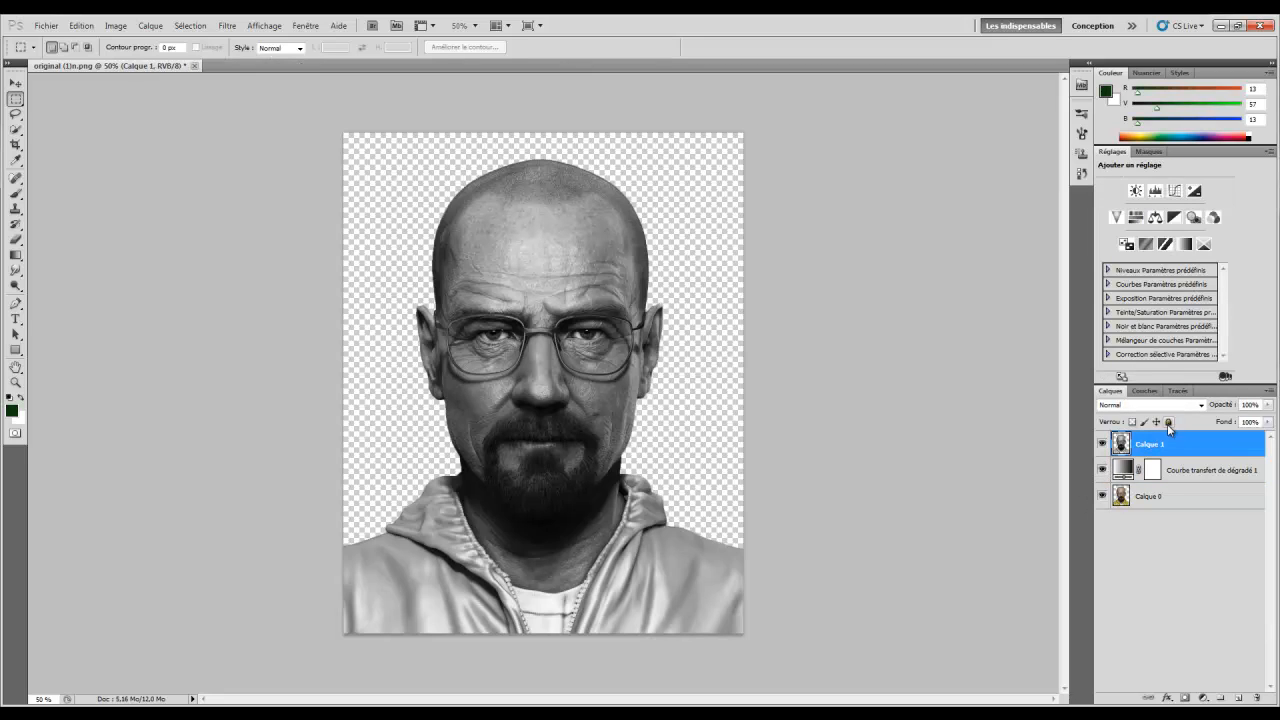
left_click(1102, 470)
left_click(1102, 496)
Open Smart Sharpen and frame the face in its preview at 67%
left_click(228, 25)
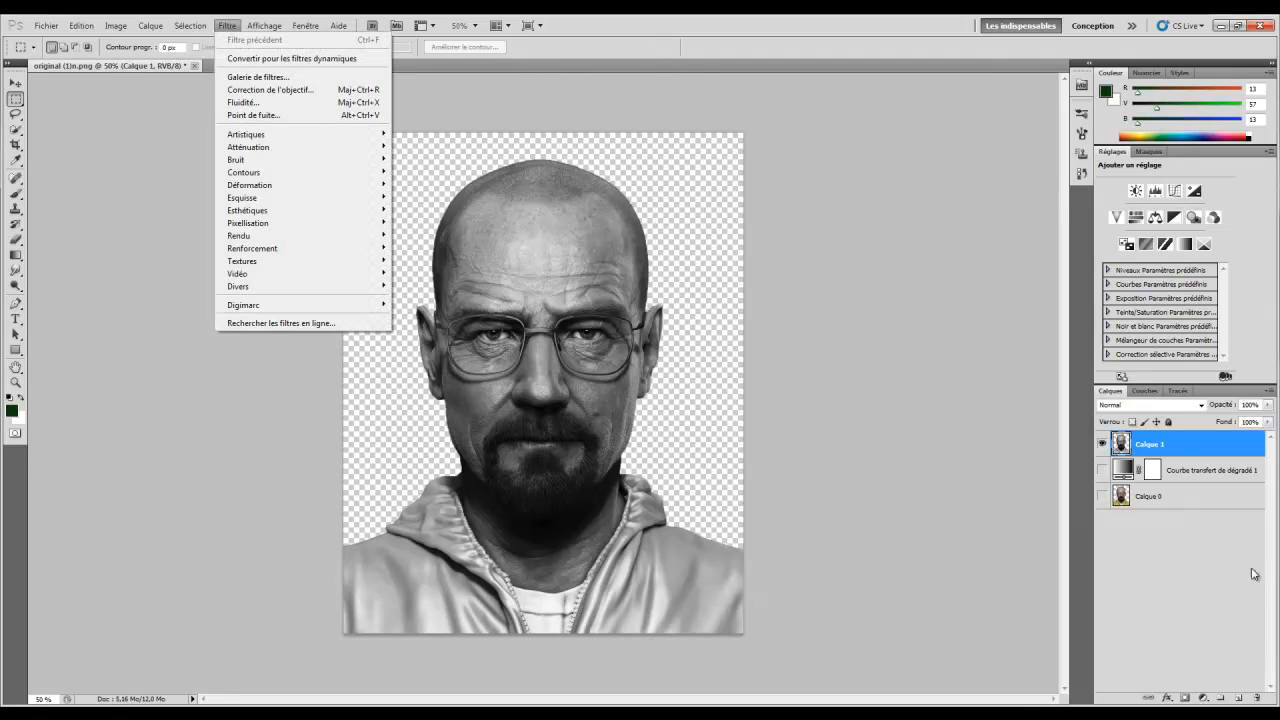
left_click(1165, 446)
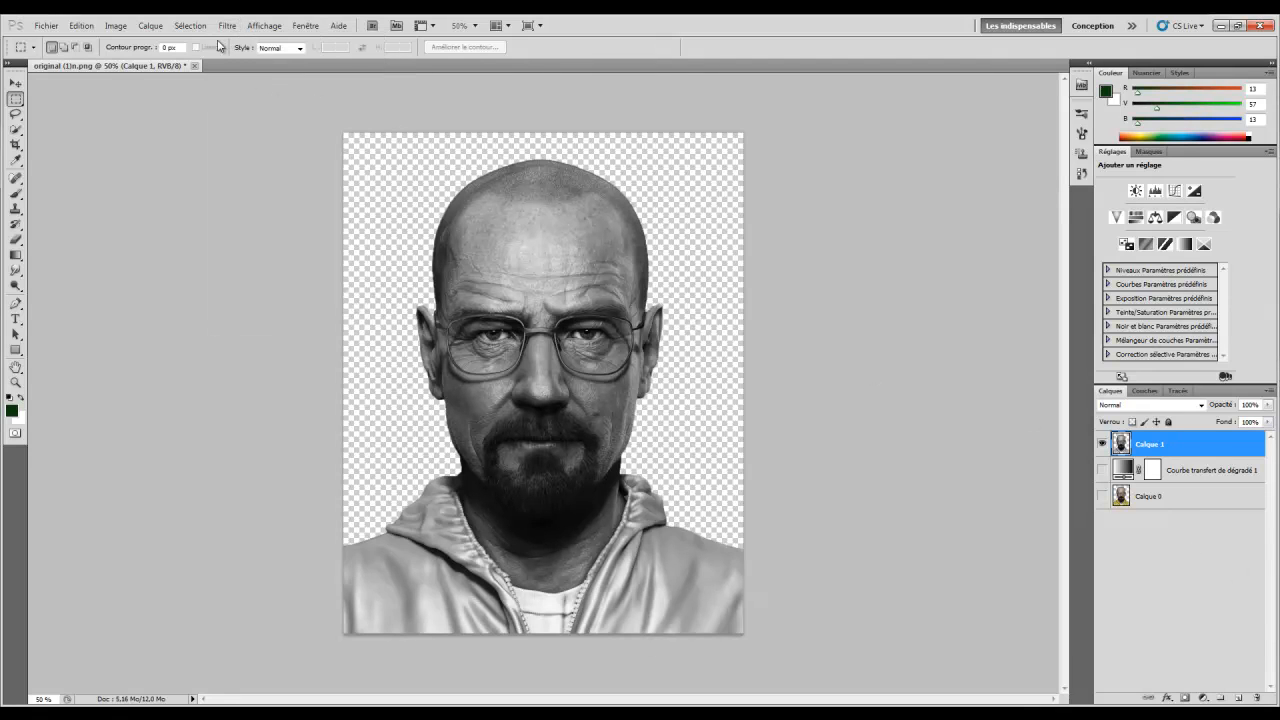
left_click(227, 25)
mouse_move(316, 250)
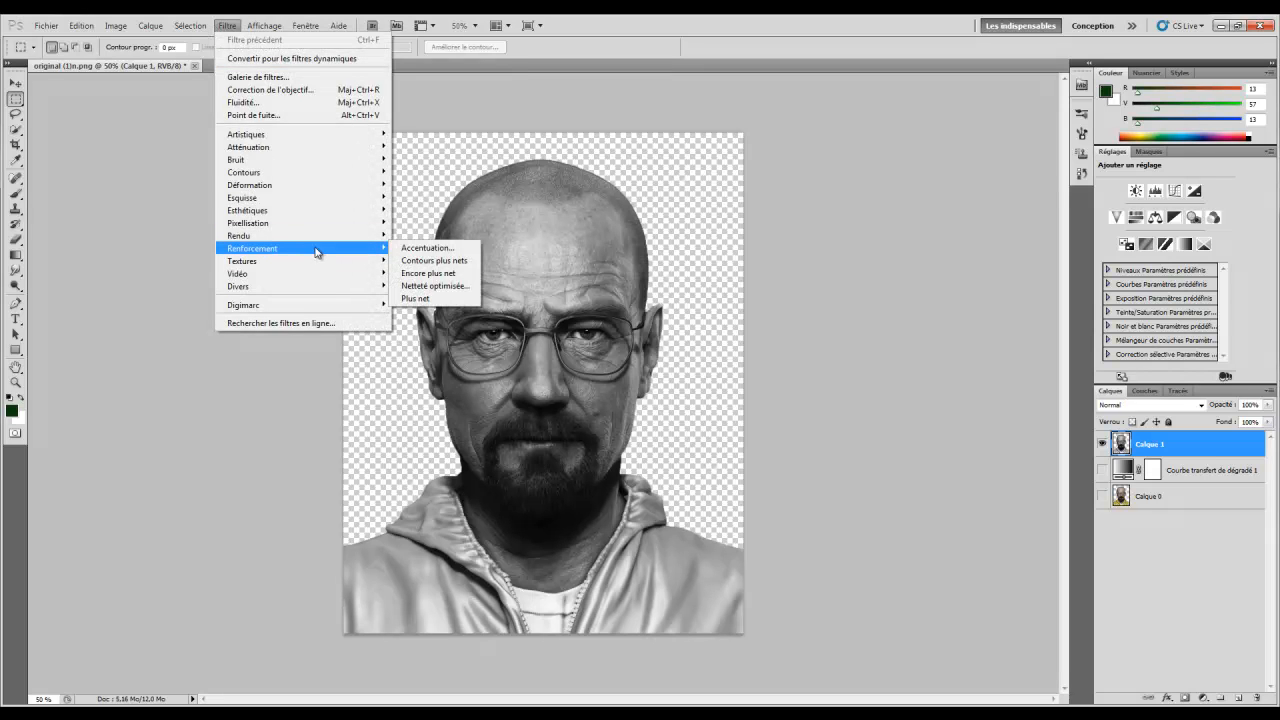
left_click(435, 285)
left_click_drag(706, 145, 976, 200)
left_click_drag(818, 261, 967, 448)
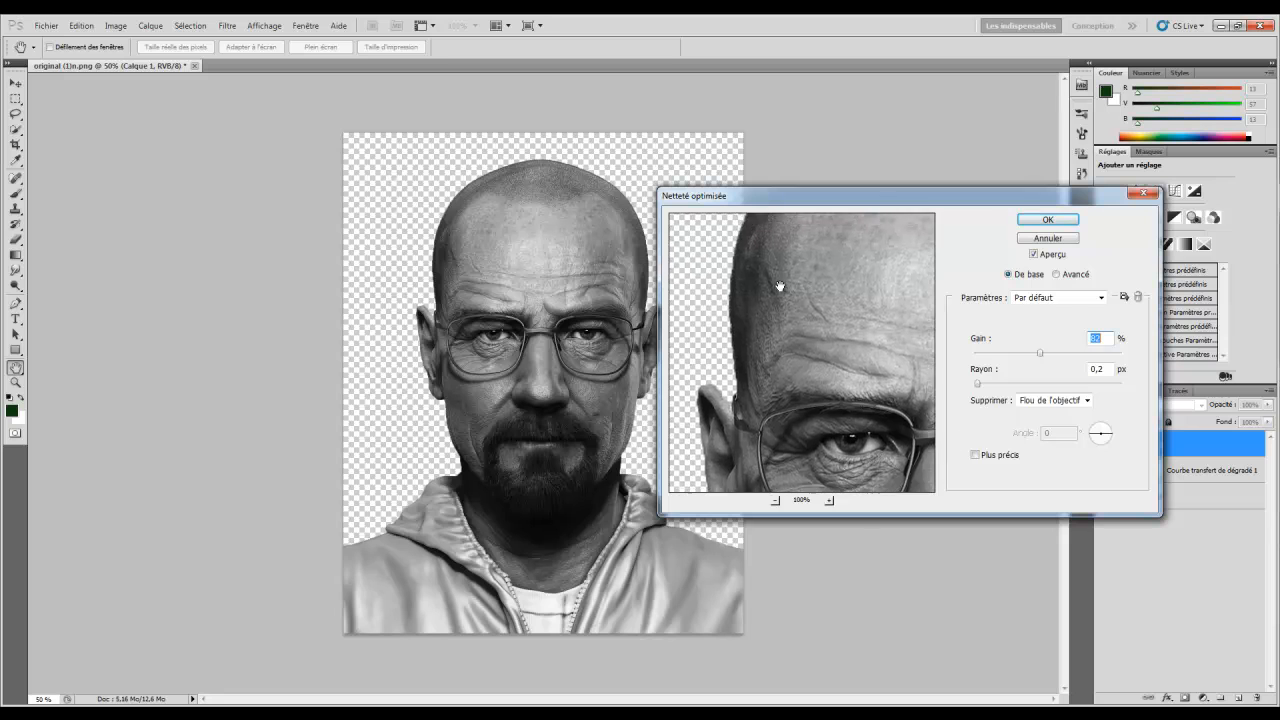
left_click_drag(779, 287, 909, 451)
left_click_drag(849, 394, 715, 256)
left_click_drag(930, 460, 803, 281)
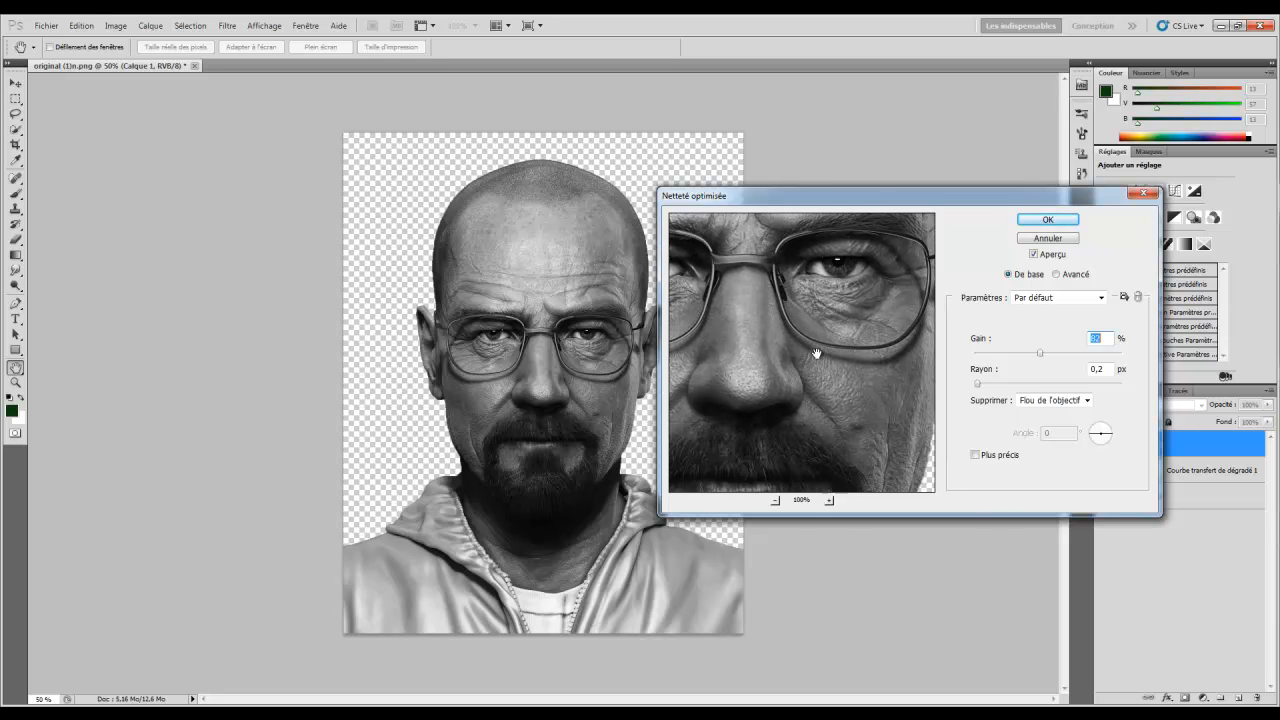
left_click(777, 502)
left_click(777, 502)
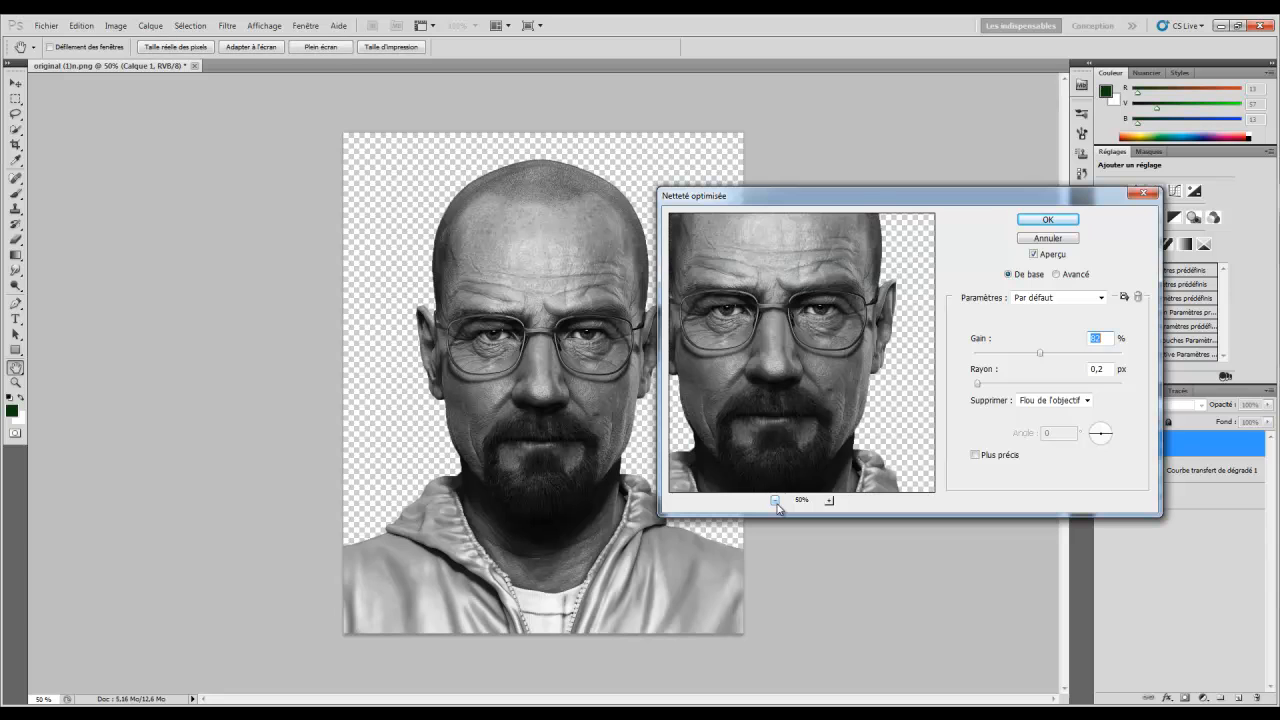
left_click_drag(801, 352, 820, 372)
left_click(829, 500)
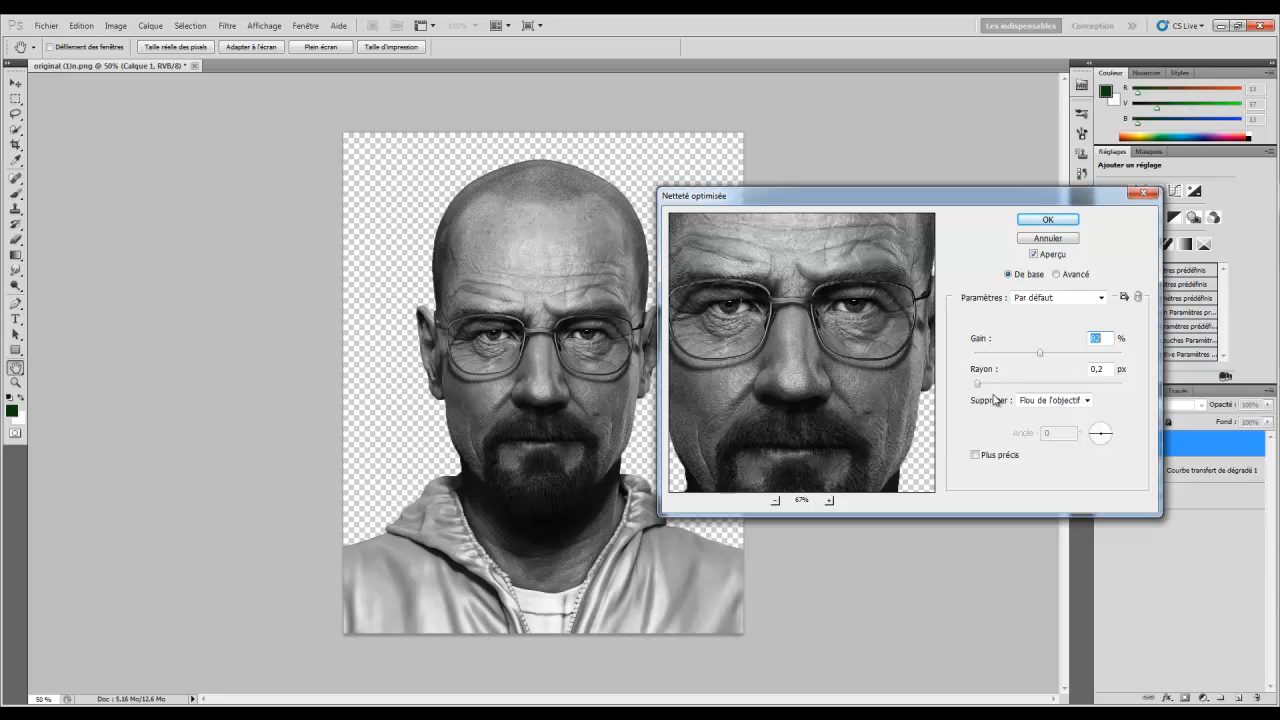
Keep the default preset, set Remove to Lens Blur, and enable More Accurate
left_click(1040, 299)
left_click(1040, 309)
left_click(1052, 401)
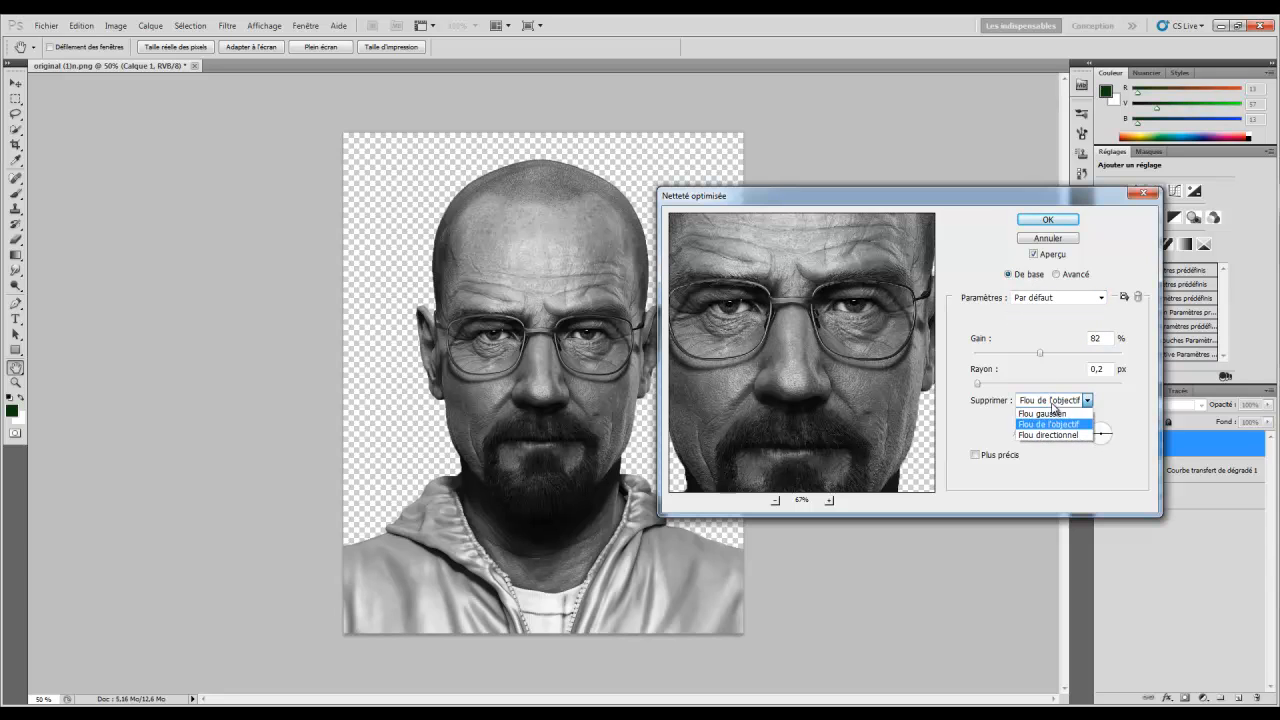
left_click(1046, 426)
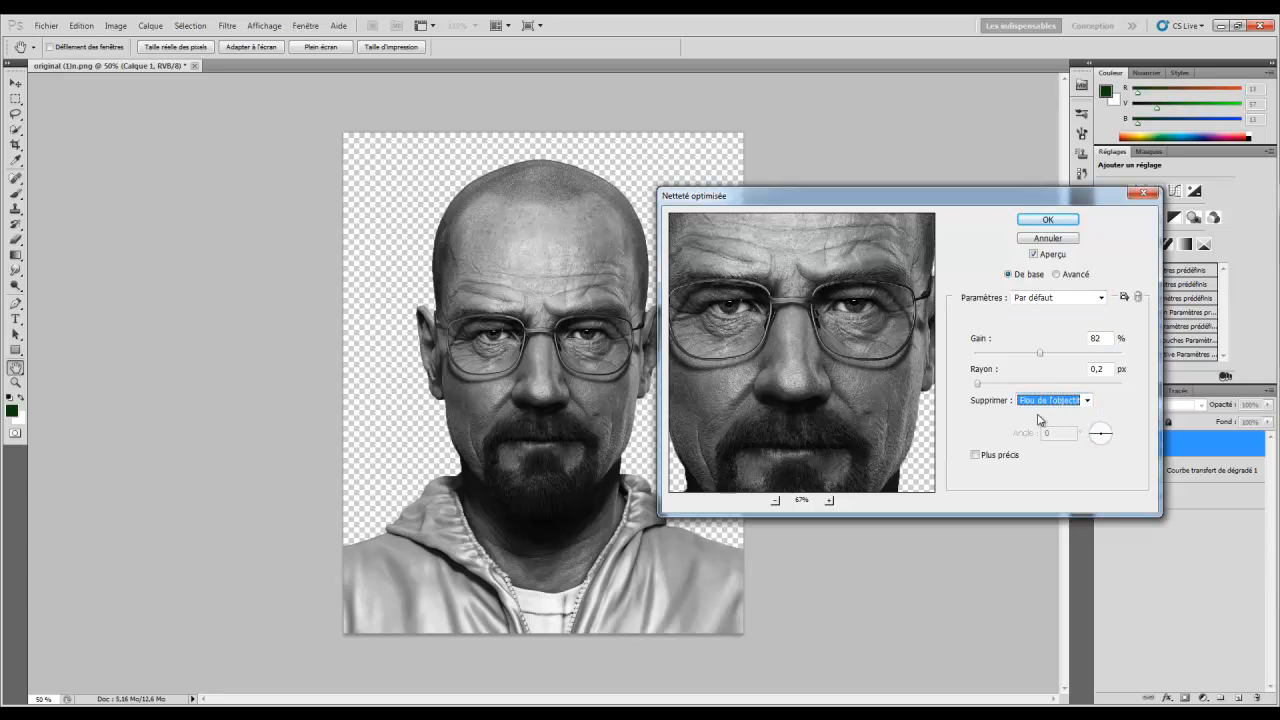
left_click(982, 459)
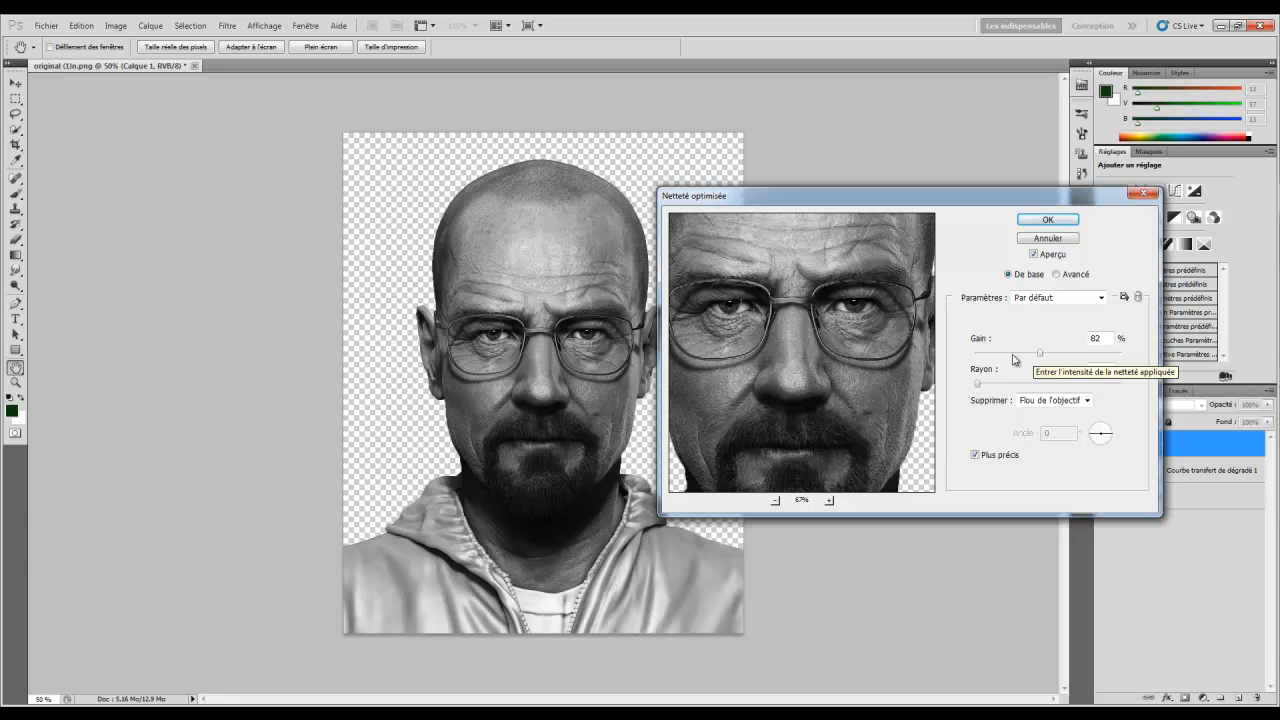
Apply Smart Sharpen with amount 83%, radius about 2,9, and More Accurate off
left_click_drag(1040, 353, 1092, 354)
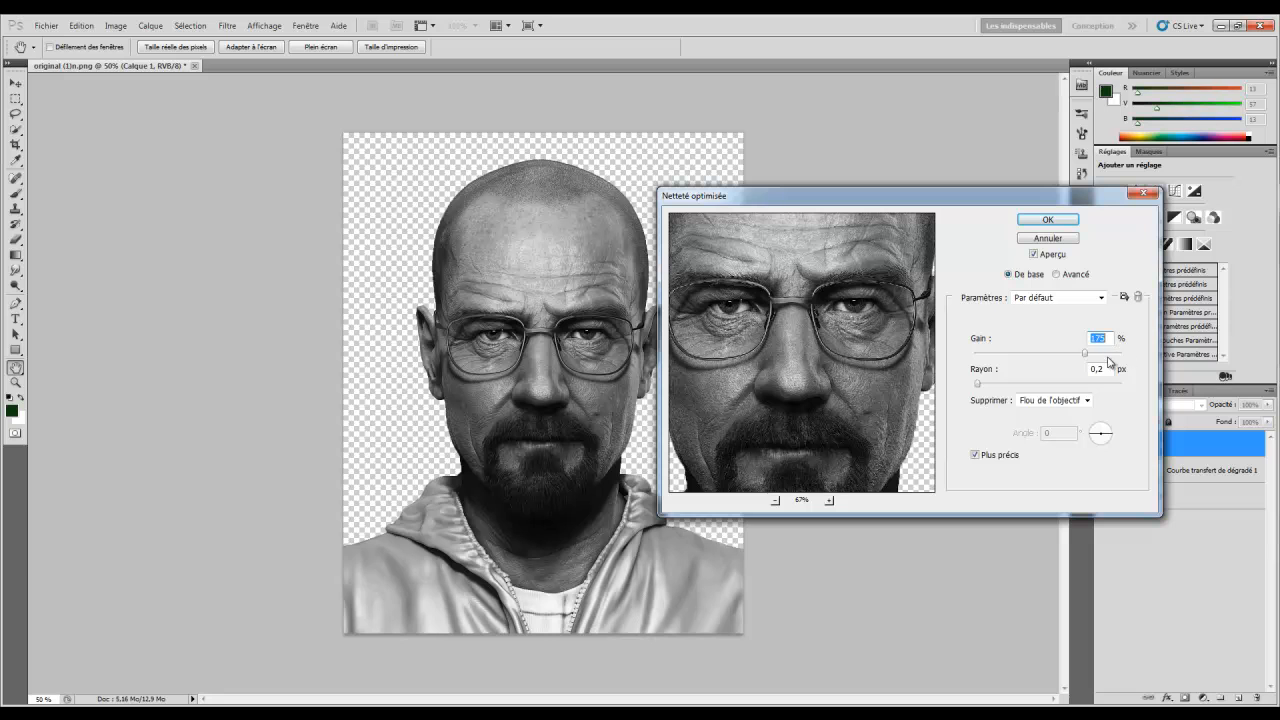
left_click(1102, 383)
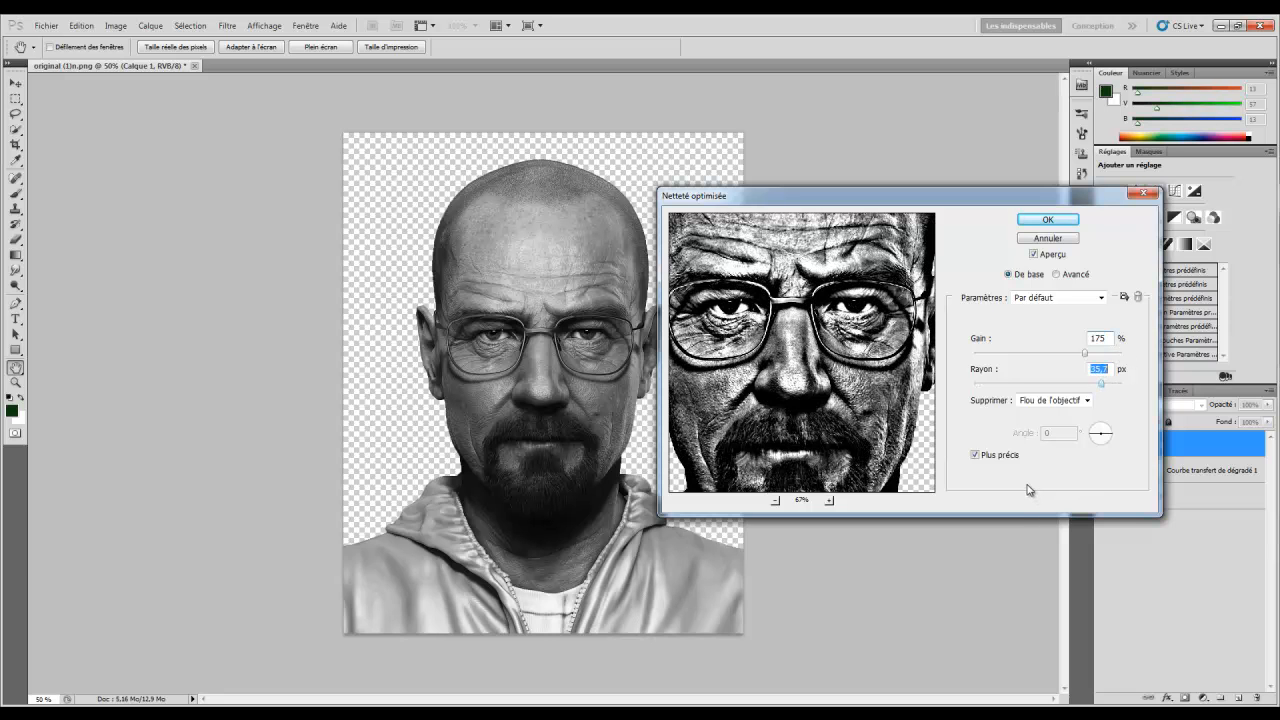
left_click(996, 384)
mouse_move(995, 386)
left_mouse_down()
mouse_move(1042, 356)
mouse_move(970, 386)
left_mouse_up()
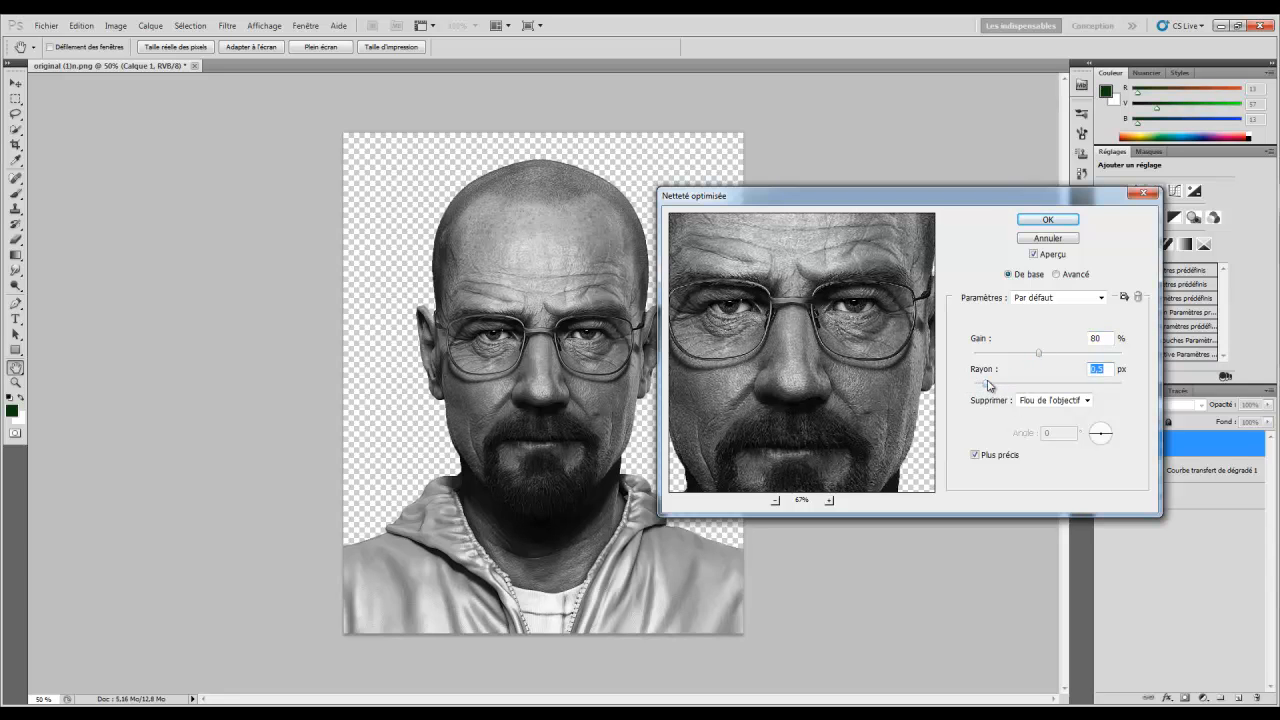
left_click(976, 456)
left_click(1019, 385)
left_click(1040, 354)
left_click_drag(1038, 357, 967, 390)
left_click(1047, 219)
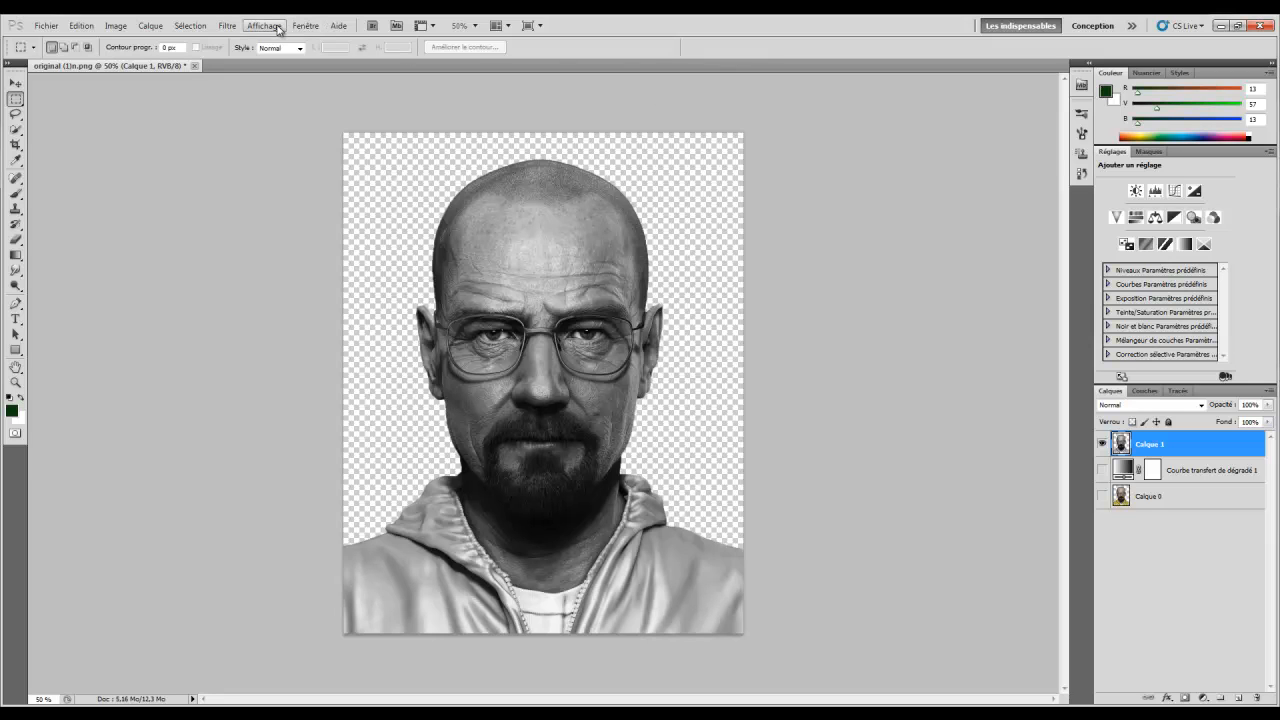
Apply Filtre > Renforcement > Plus net to Calque 1 and check it in Historique
left_click(222, 26)
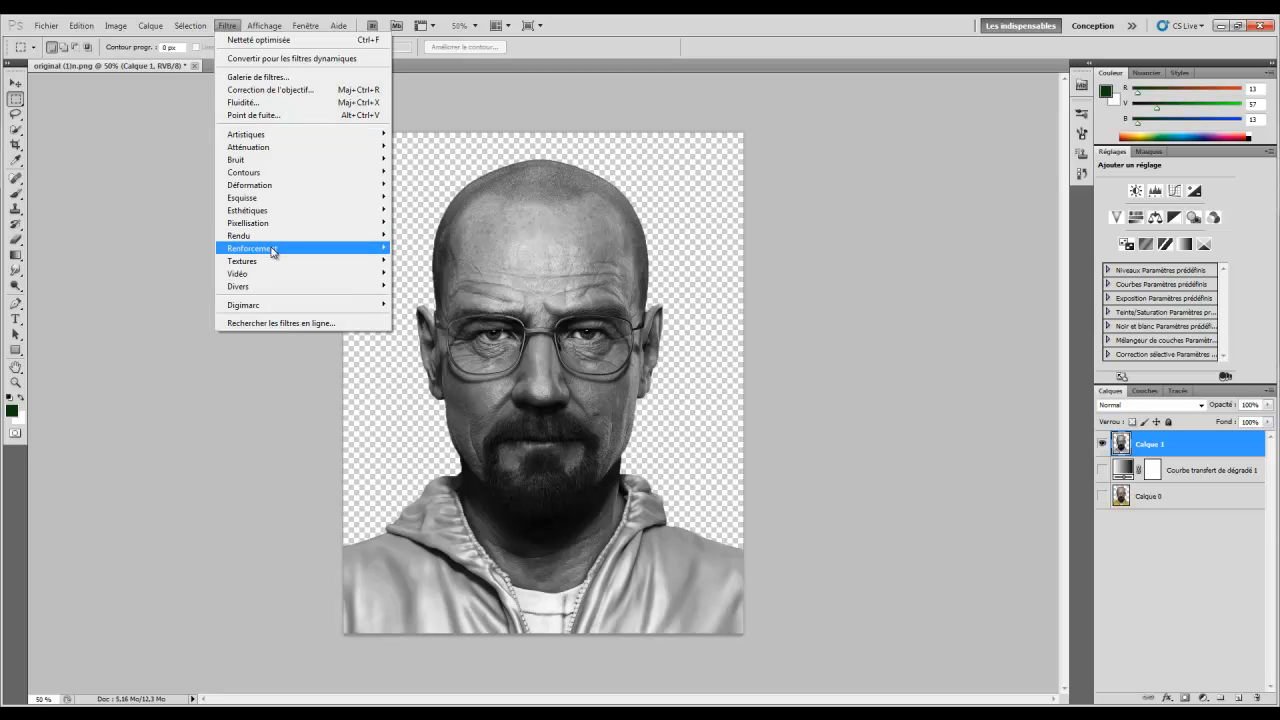
mouse_move(272, 248)
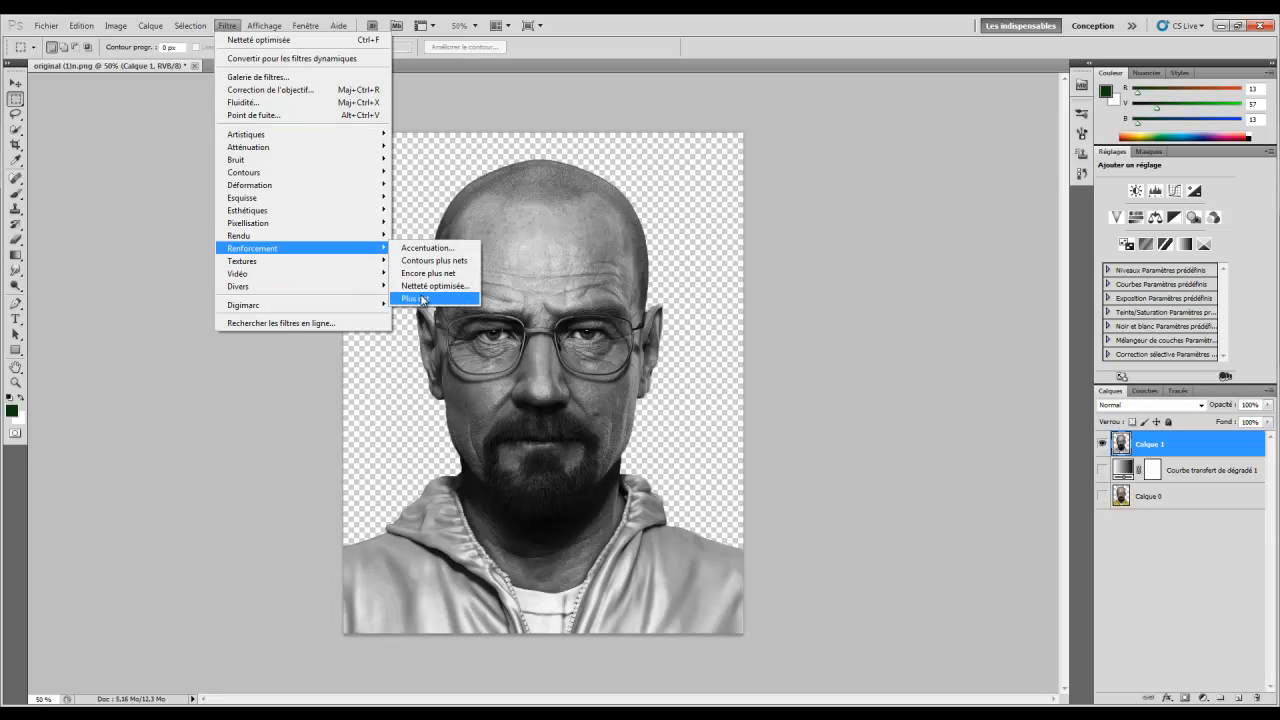
left_click(422, 298)
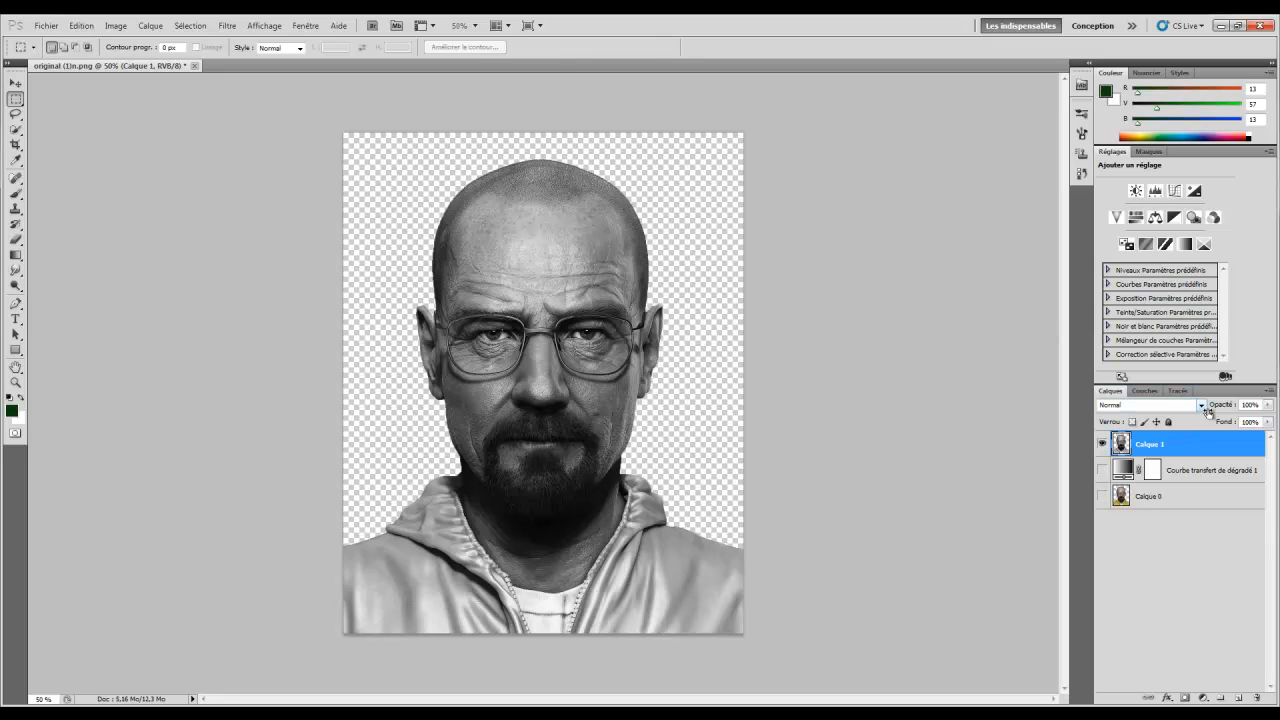
left_click(1081, 172)
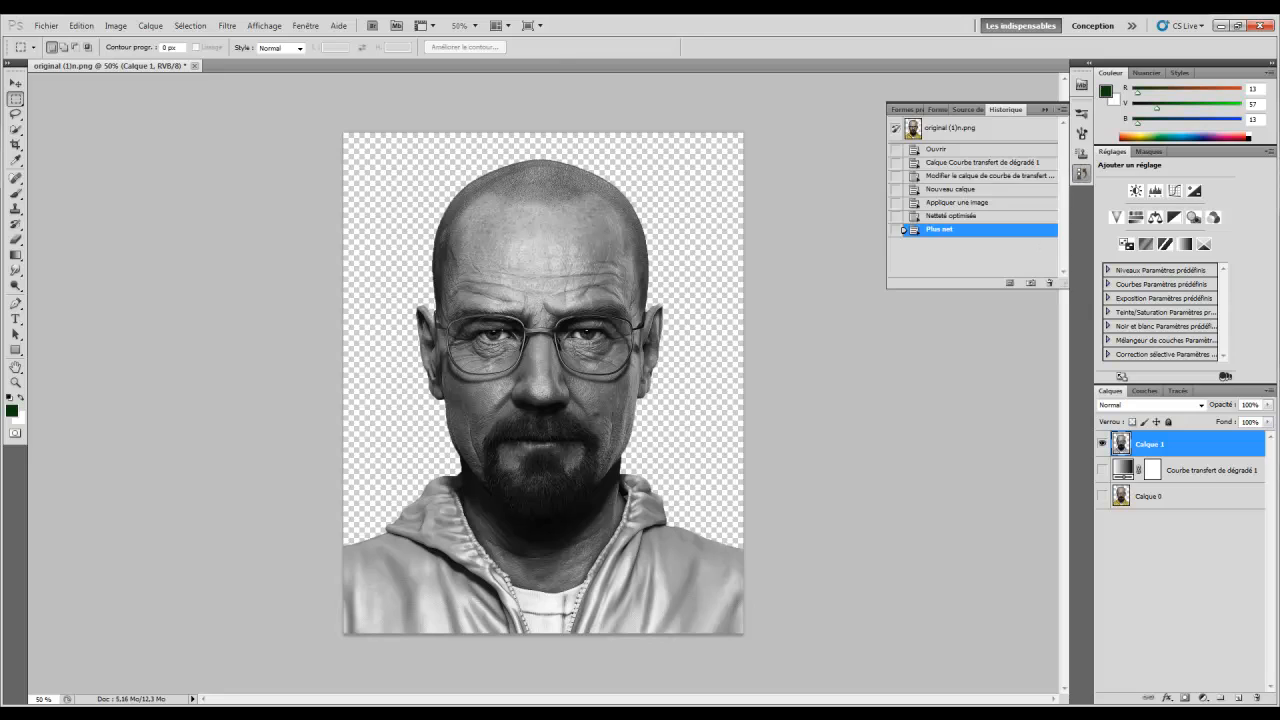
left_click(1081, 172)
left_click(1081, 172)
left_click(1081, 172)
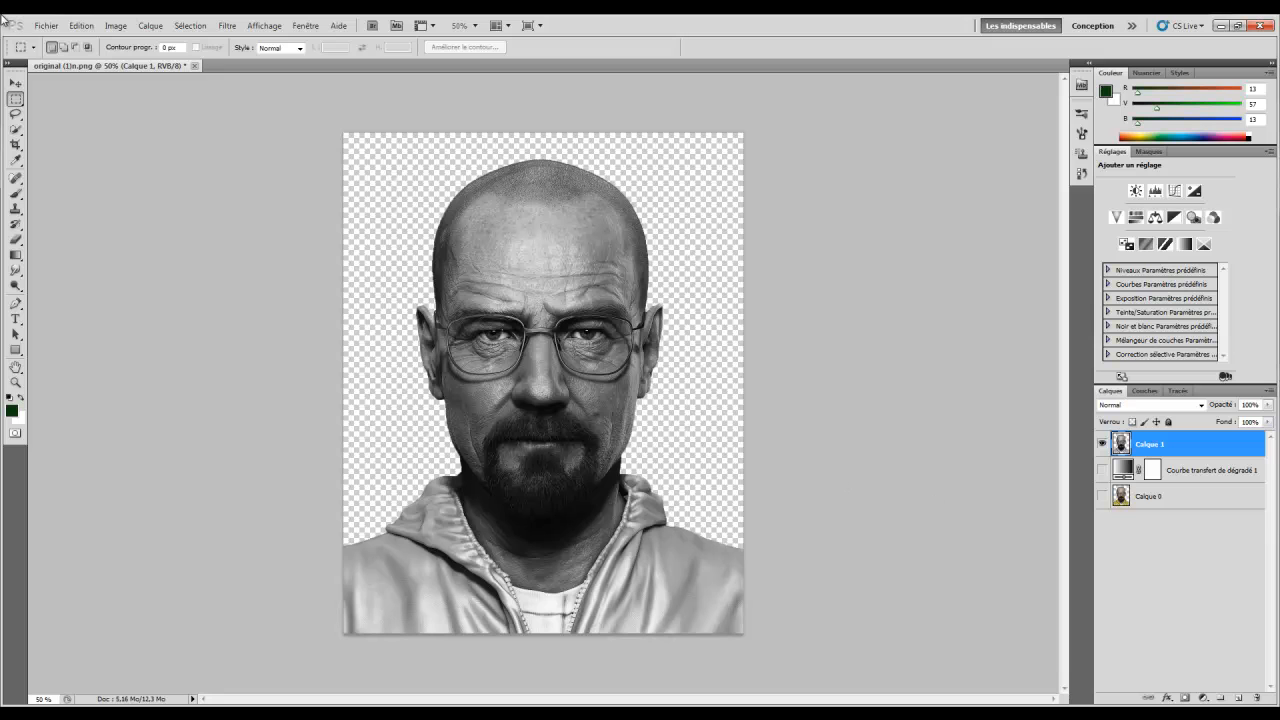
Add Curves layer Courbes 1, pulling the shadow point down and lifting the highlight point
left_click(150, 25)
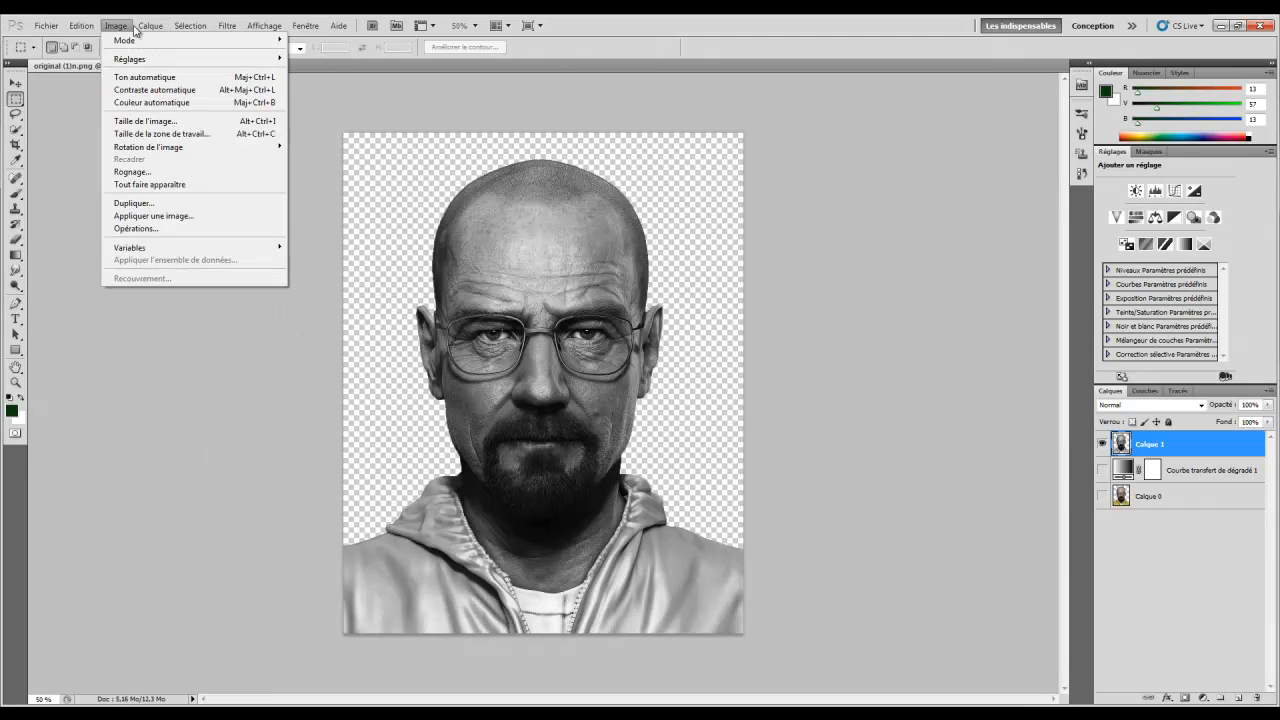
mouse_move(190, 140)
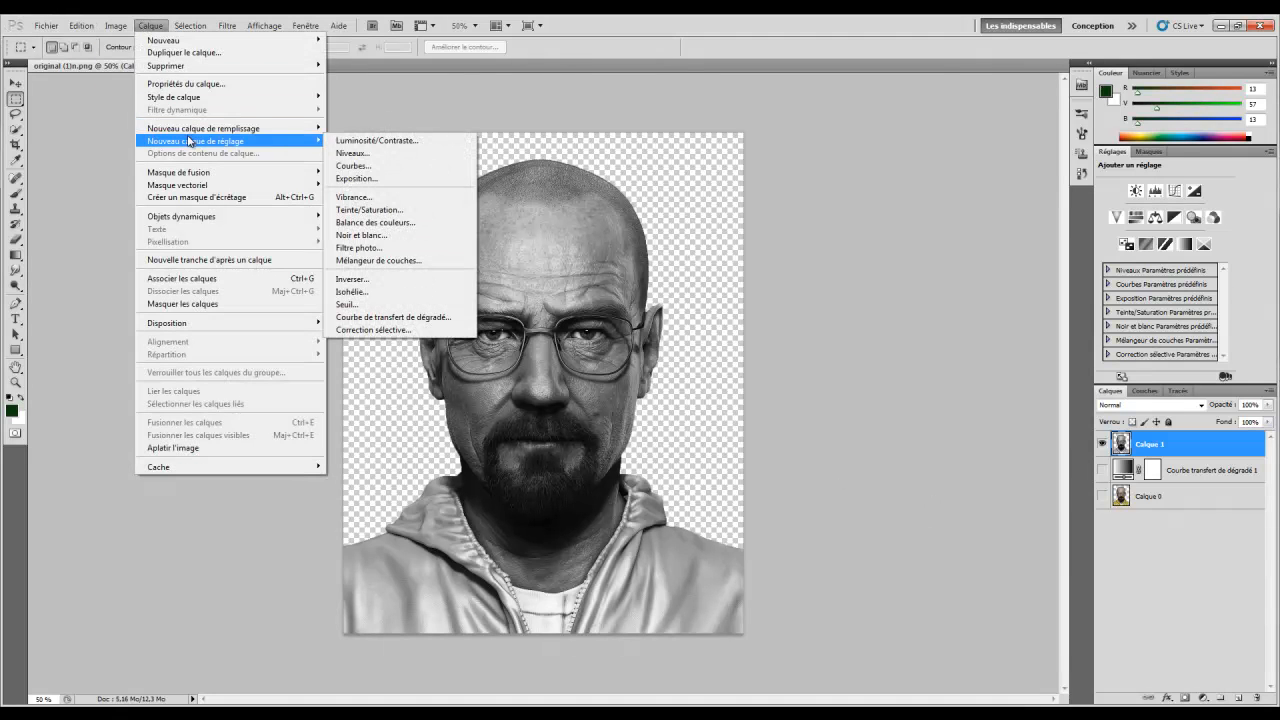
left_click(364, 174)
left_click(790, 243)
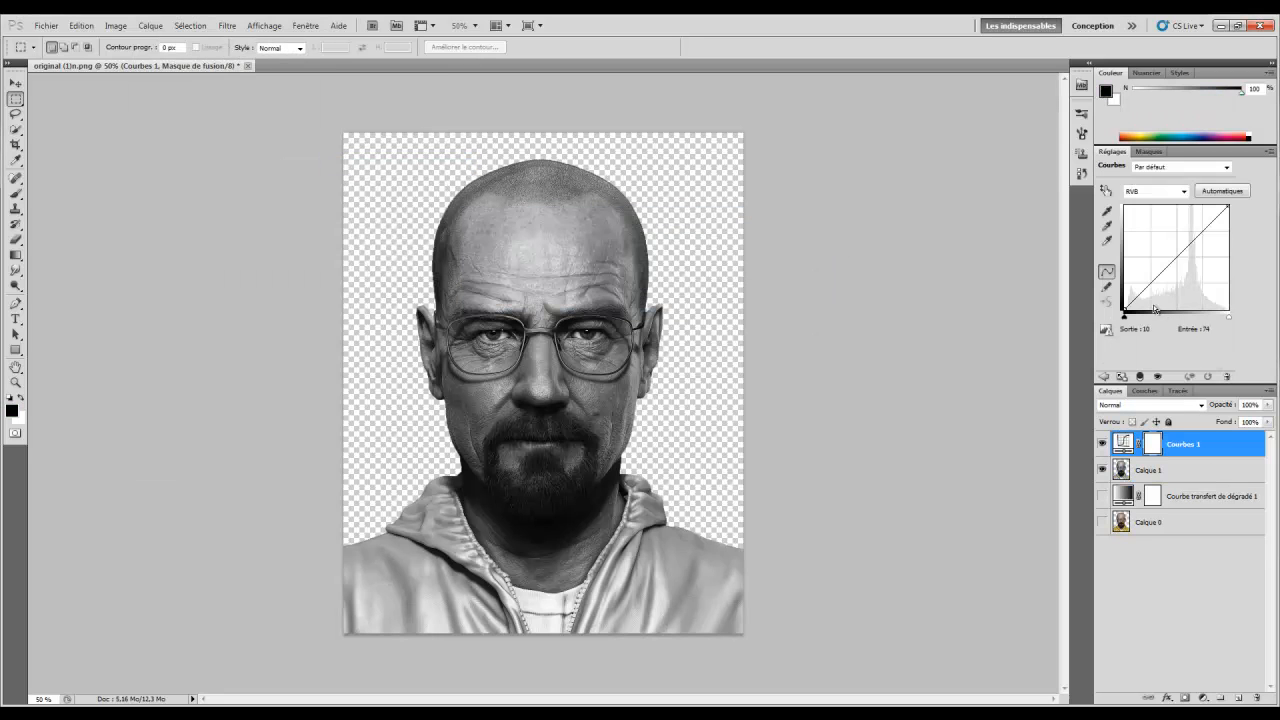
left_click_drag(1136, 296, 1137, 298)
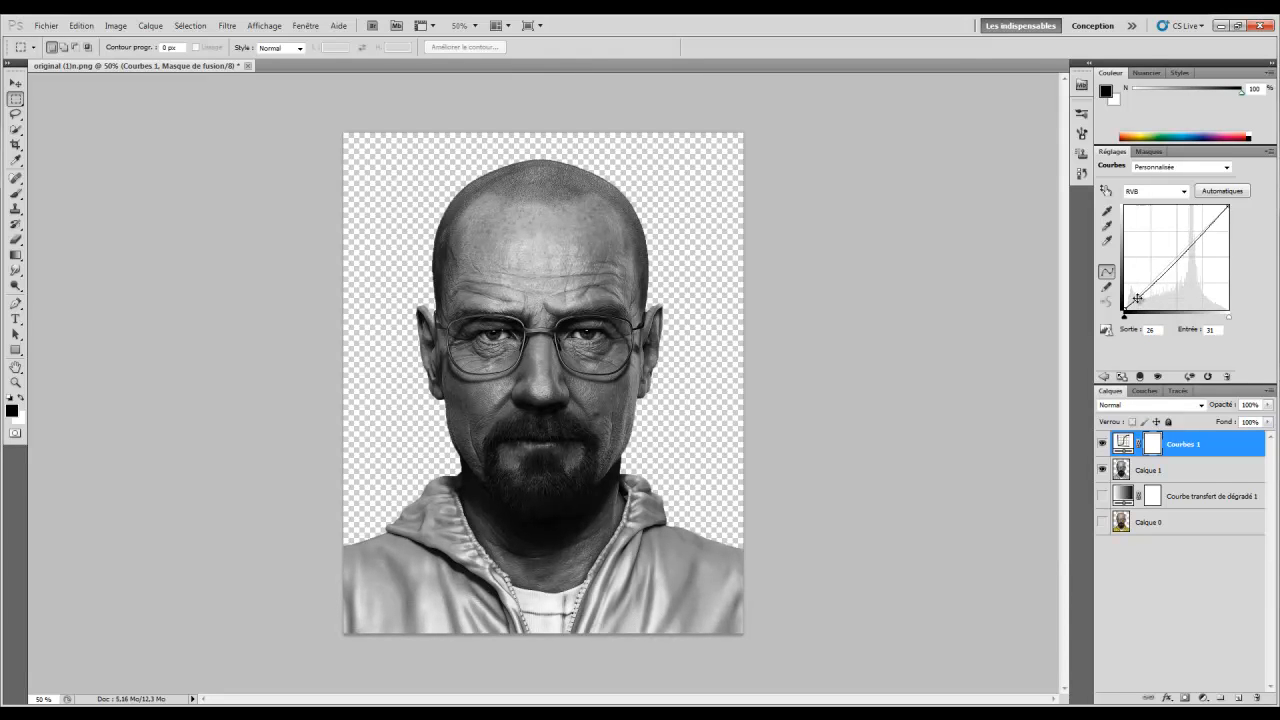
left_click_drag(1217, 218, 1214, 216)
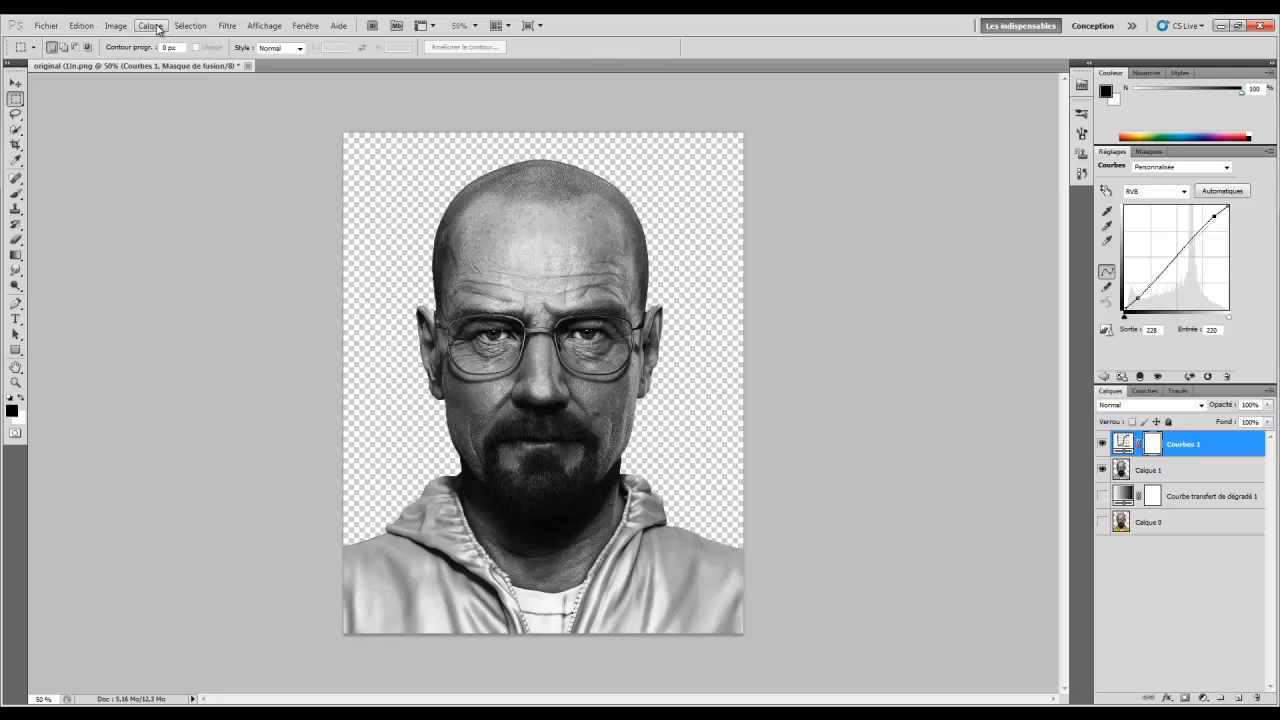
left_click(151, 26)
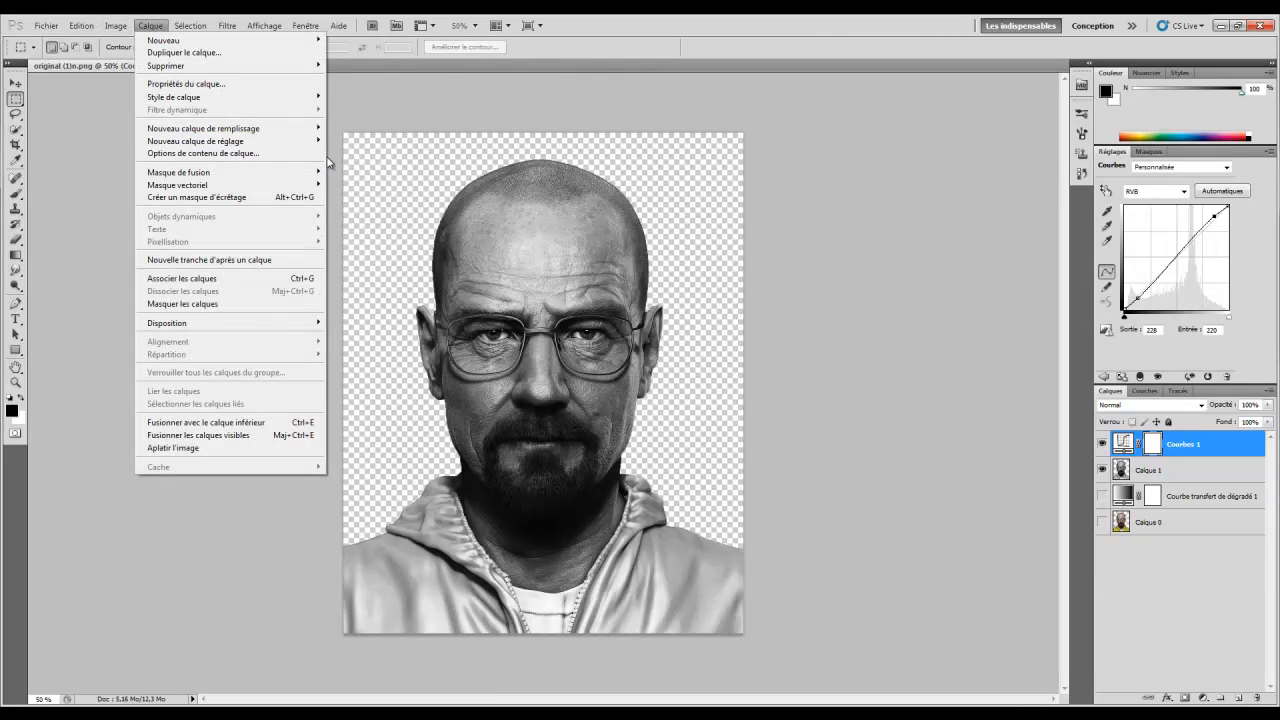
Add Levels layer Niveaux 1 with input levels 8 / 1.00 / 221, then hide it and Courbes 1
mouse_move(300, 141)
left_click(345, 153)
left_click(789, 245)
left_click_drag(1231, 266, 1212, 268)
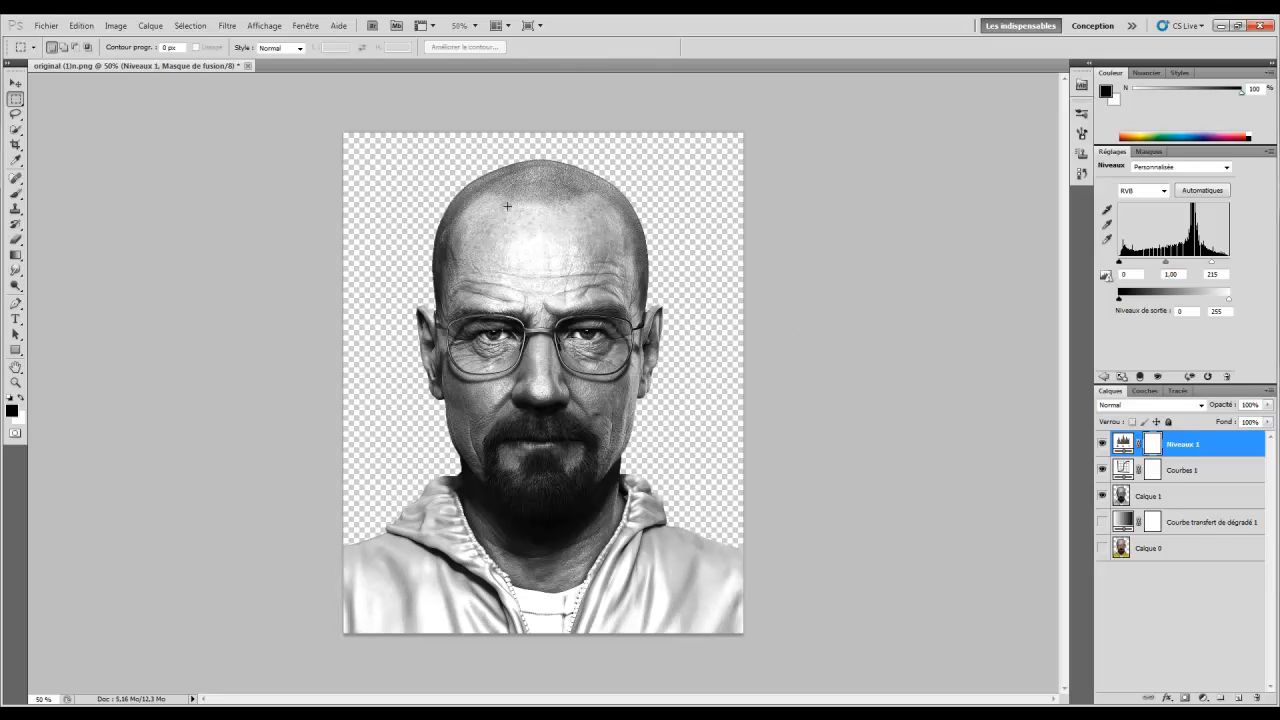
left_click_drag(1212, 266, 1217, 265)
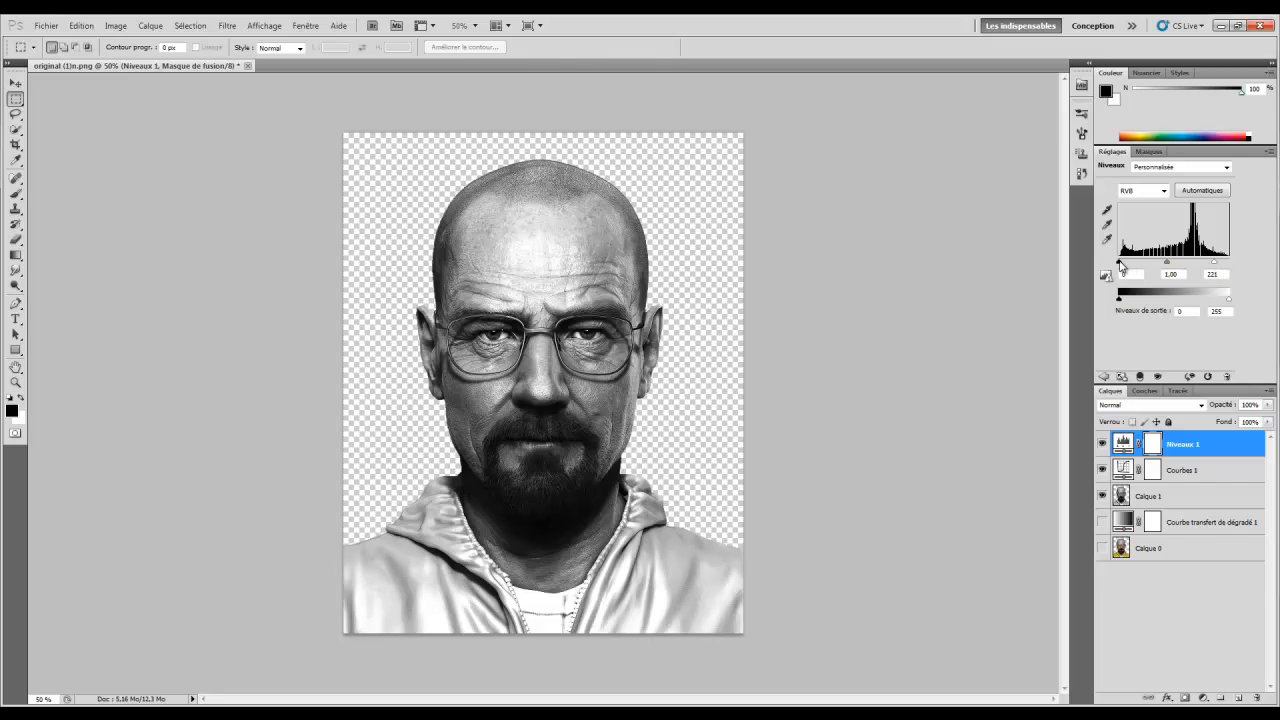
left_click_drag(1119, 265, 1122, 266)
left_click_drag(1121, 266, 1122, 266)
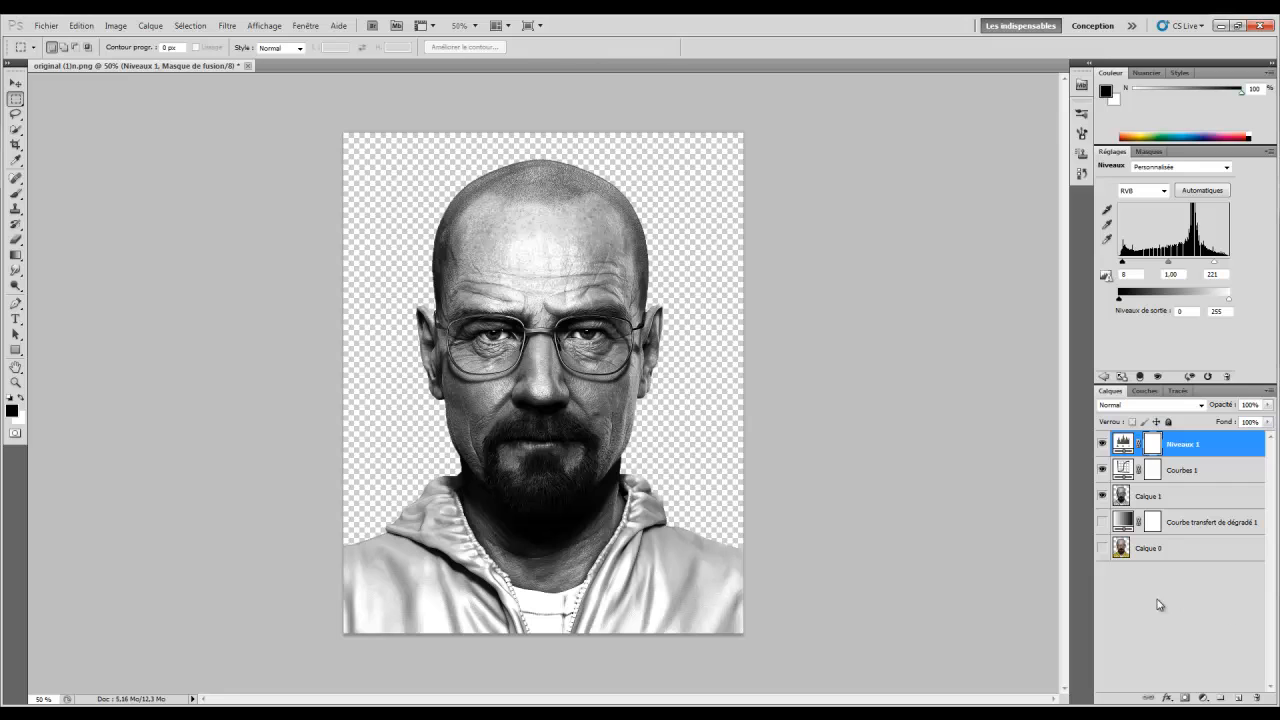
left_click(1102, 443)
left_click(1103, 469)
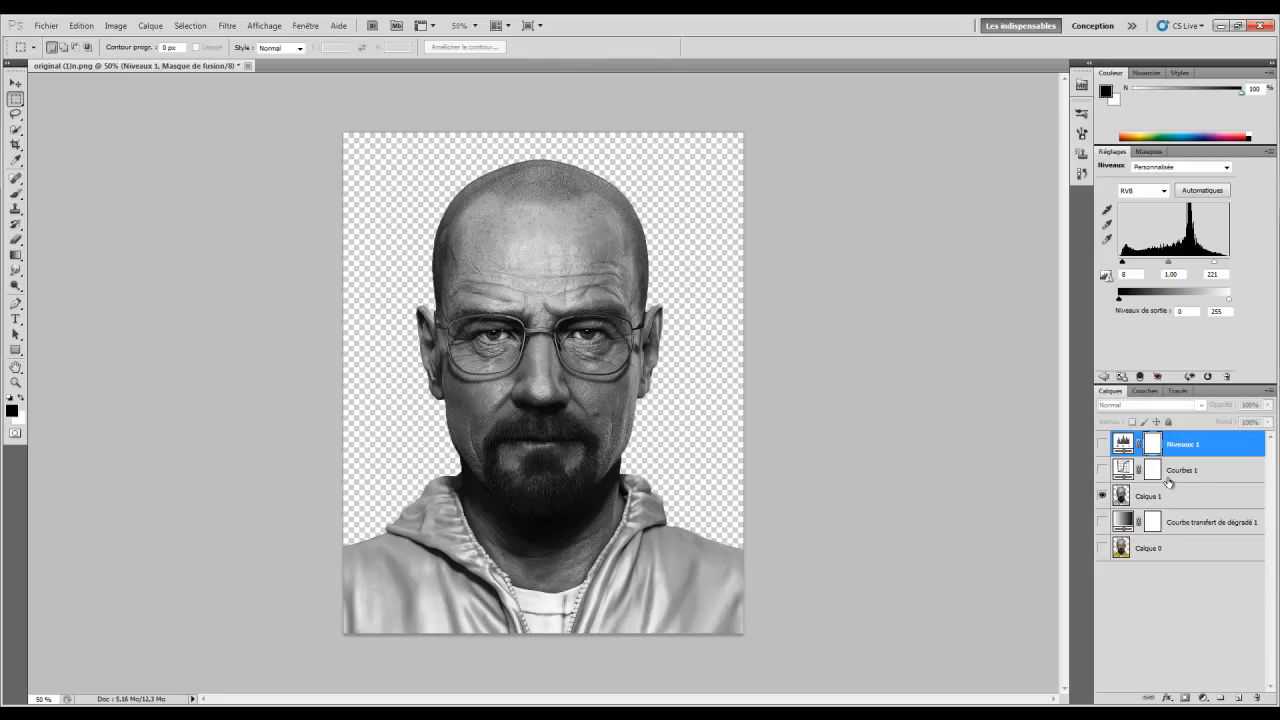
Re-enable Curves and Levels, save as PNG 'copy original (2)n.png', then close without saving
left_click(1103, 469)
left_click(1102, 443)
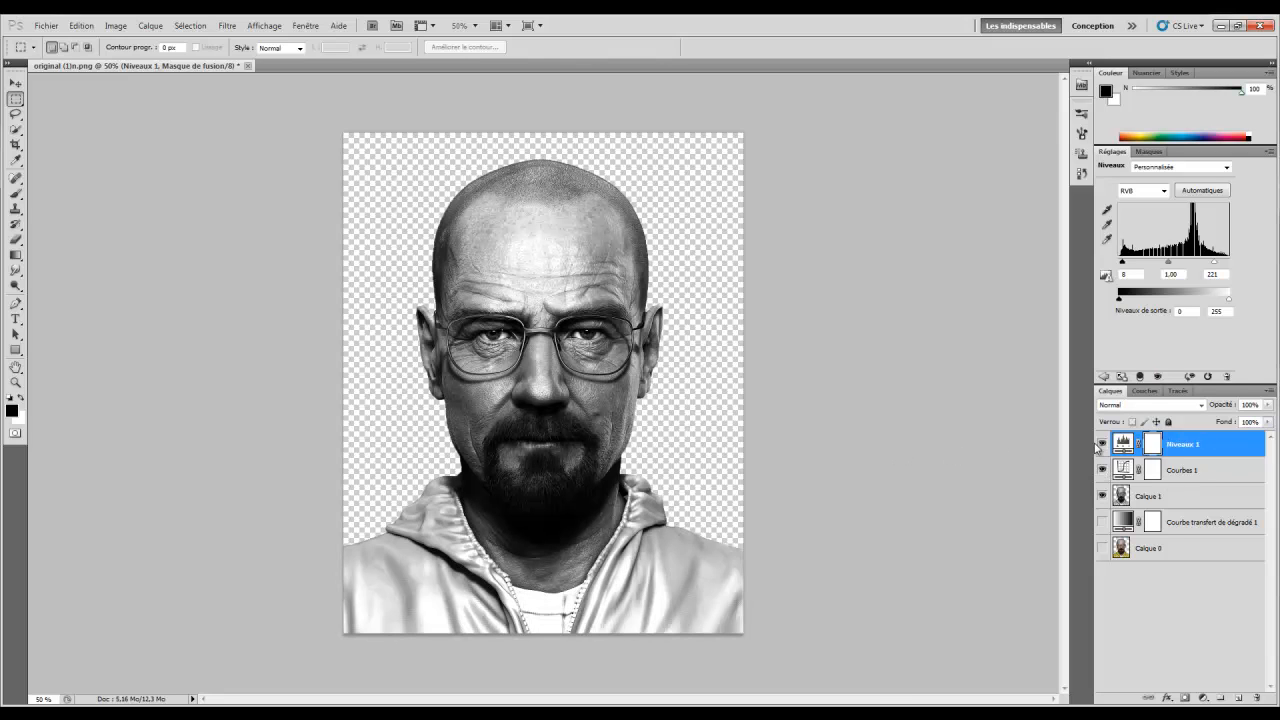
left_click(47, 25)
left_click(116, 234)
left_click(680, 364)
left_click(657, 497)
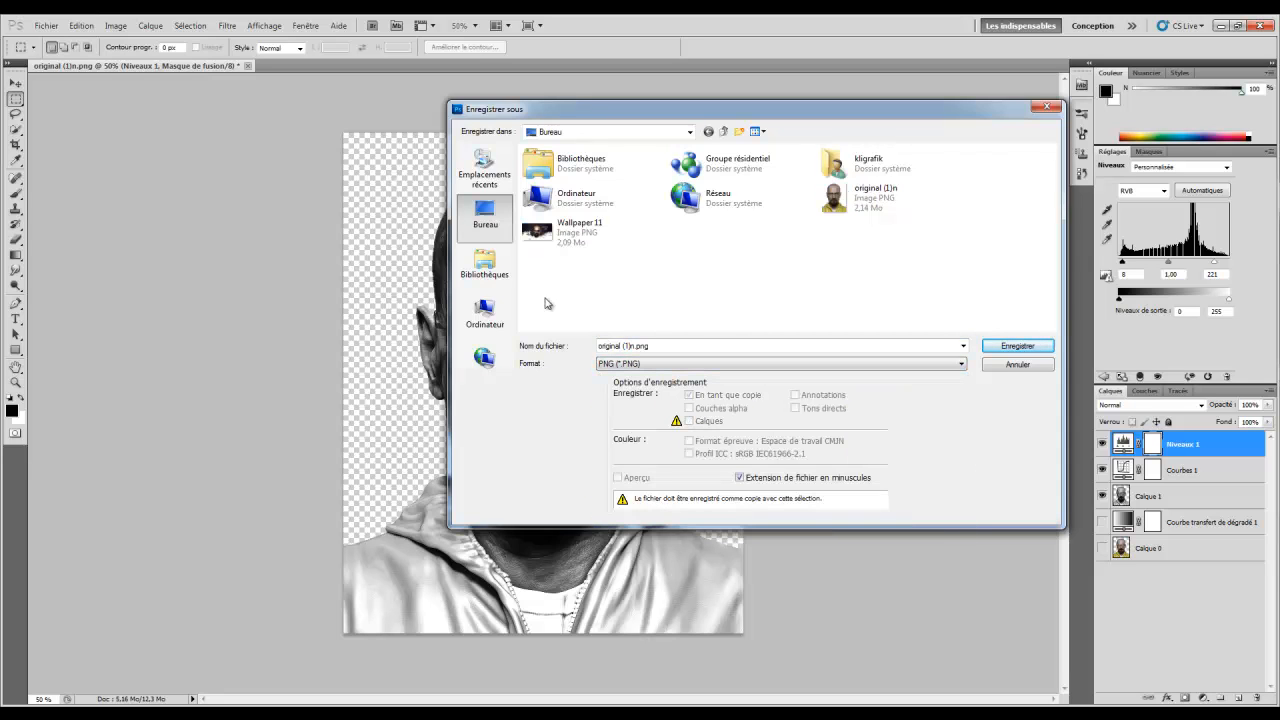
left_click(629, 344)
left_click(627, 345)
left_click(1012, 352)
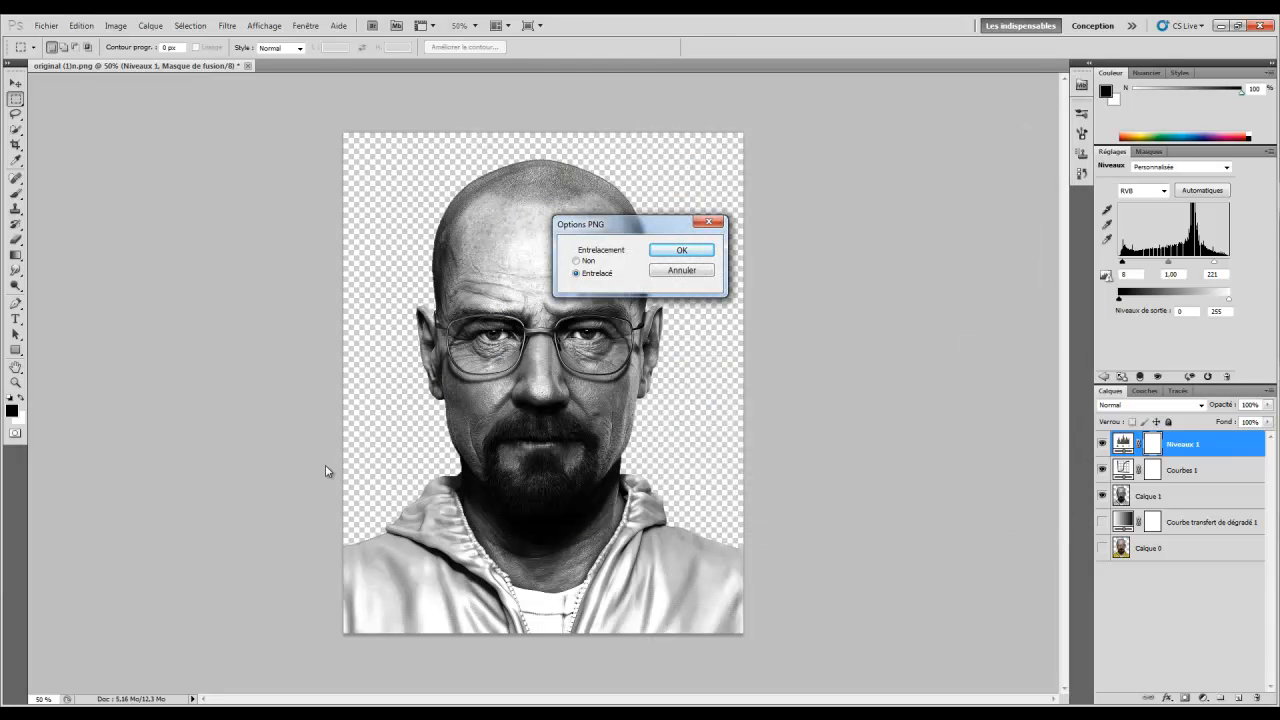
left_click(660, 252)
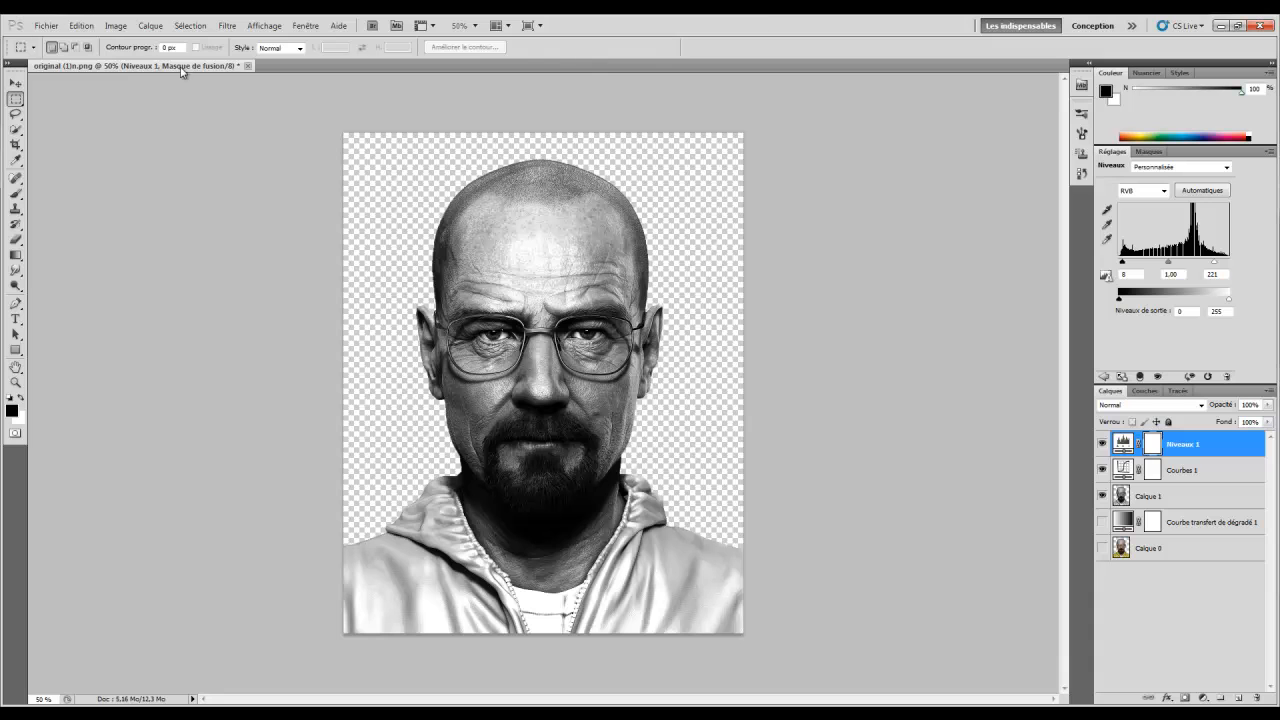
left_click(247, 66)
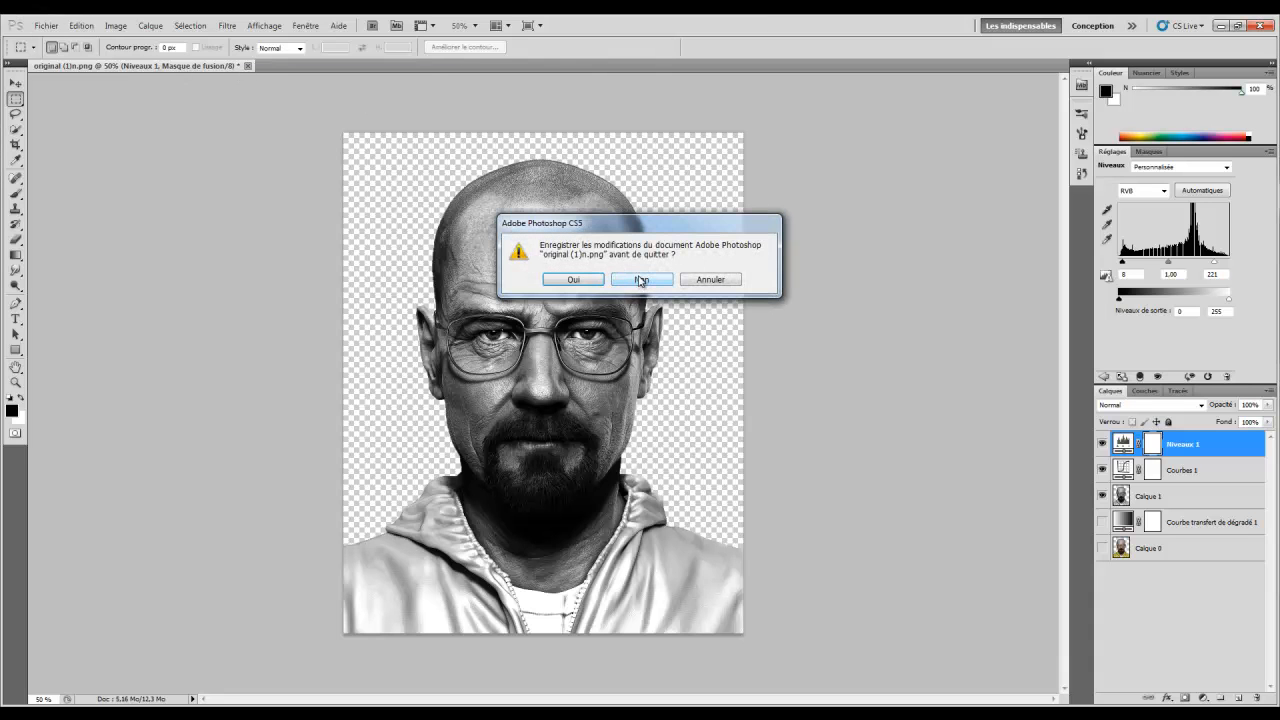
left_click(640, 280)
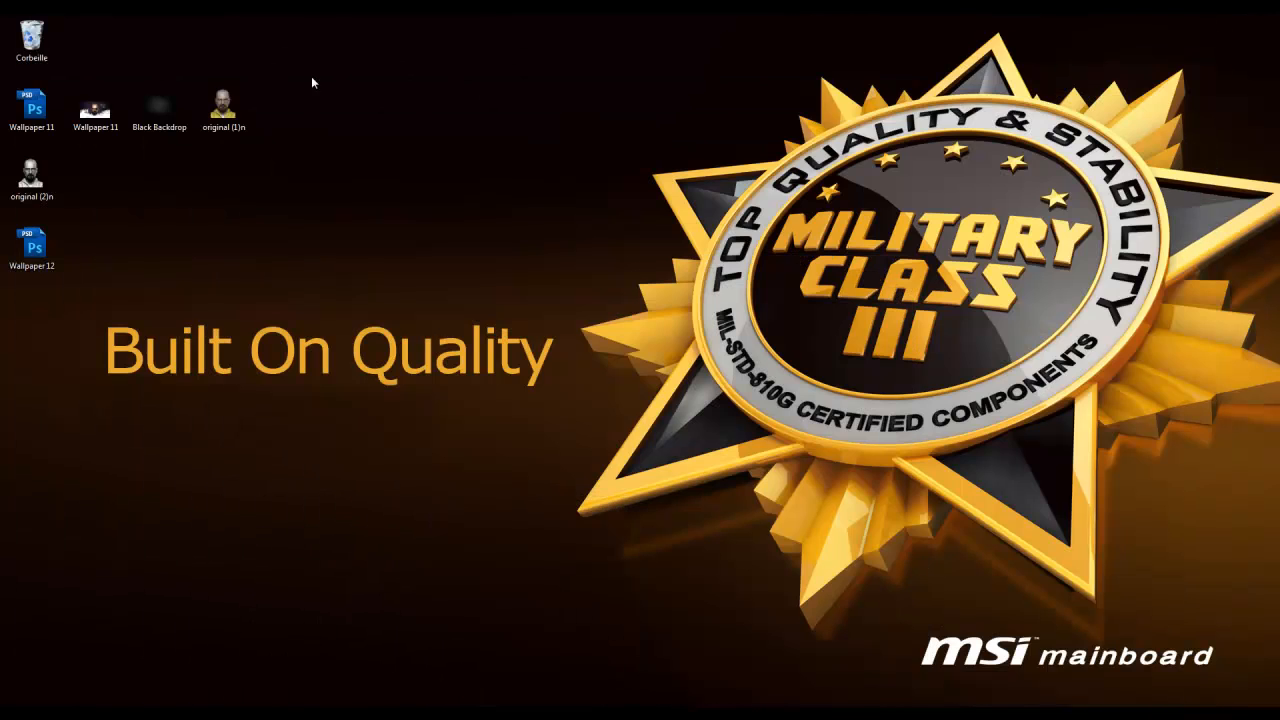
Preview the saved original (2)n PNG from the desktop in Photo Viewer, then close it
left_click_drag(28, 178, 286, 112)
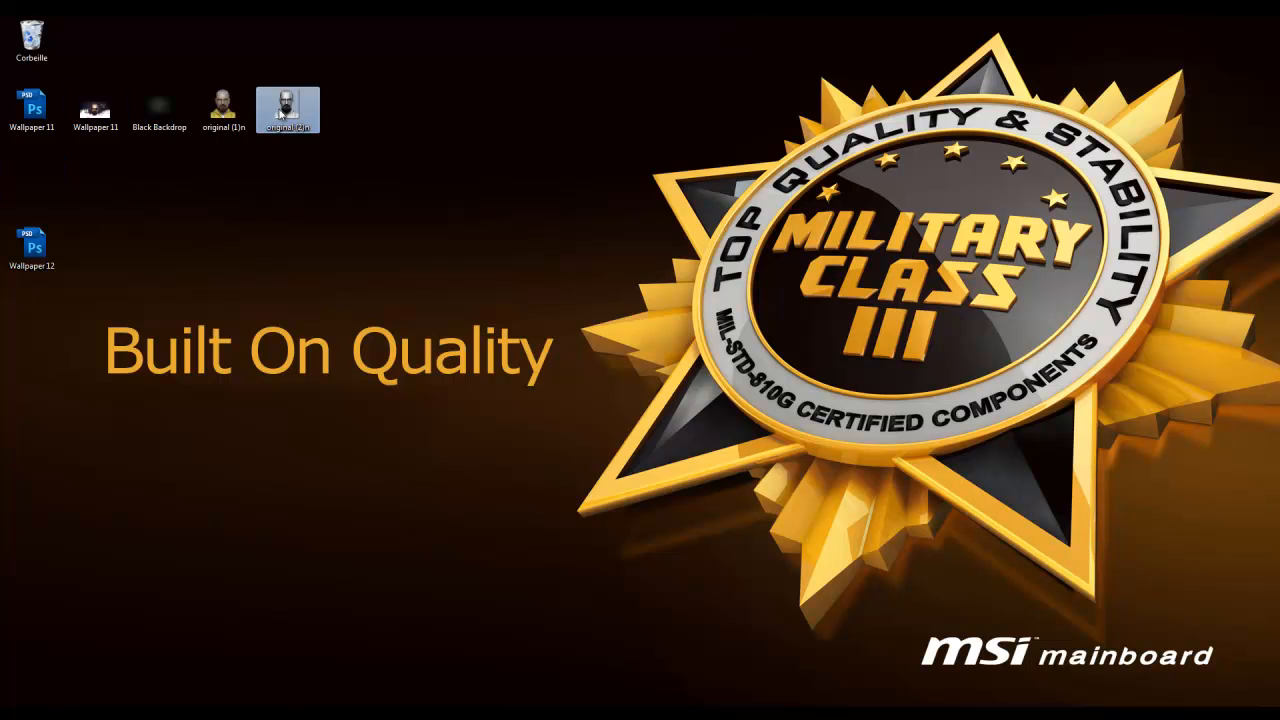
double_click(286, 112)
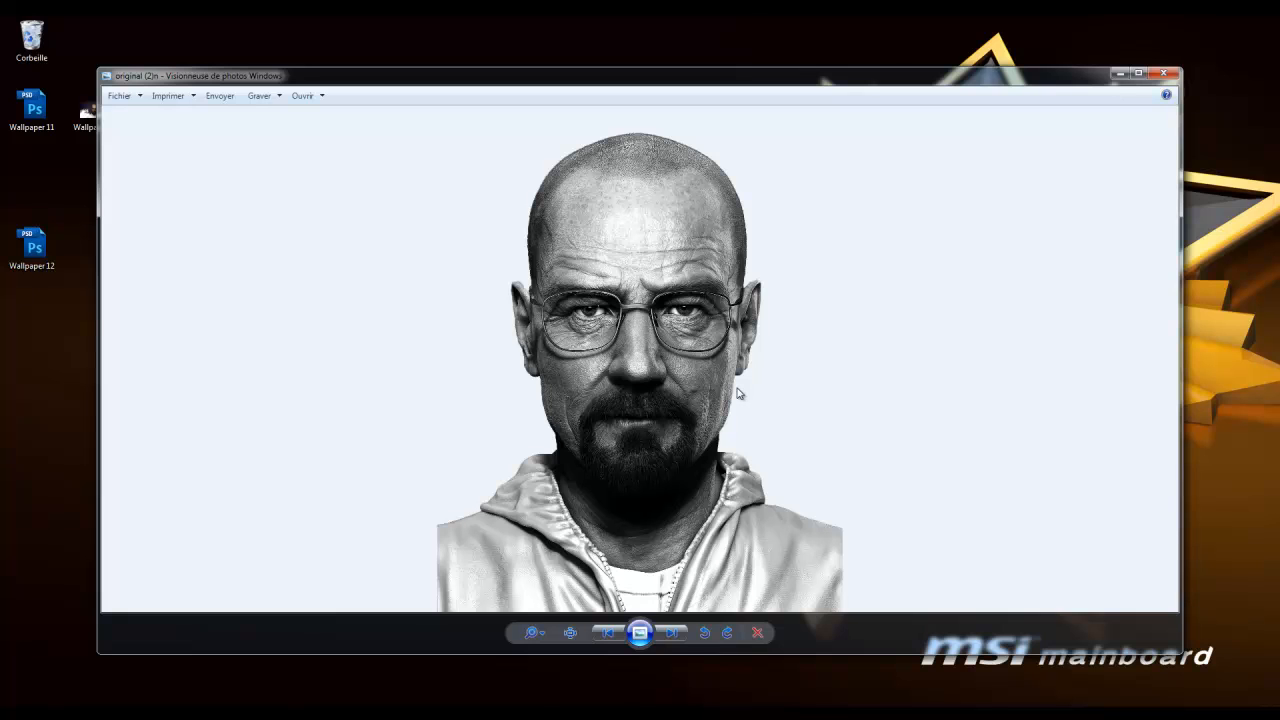
left_click(1163, 73)
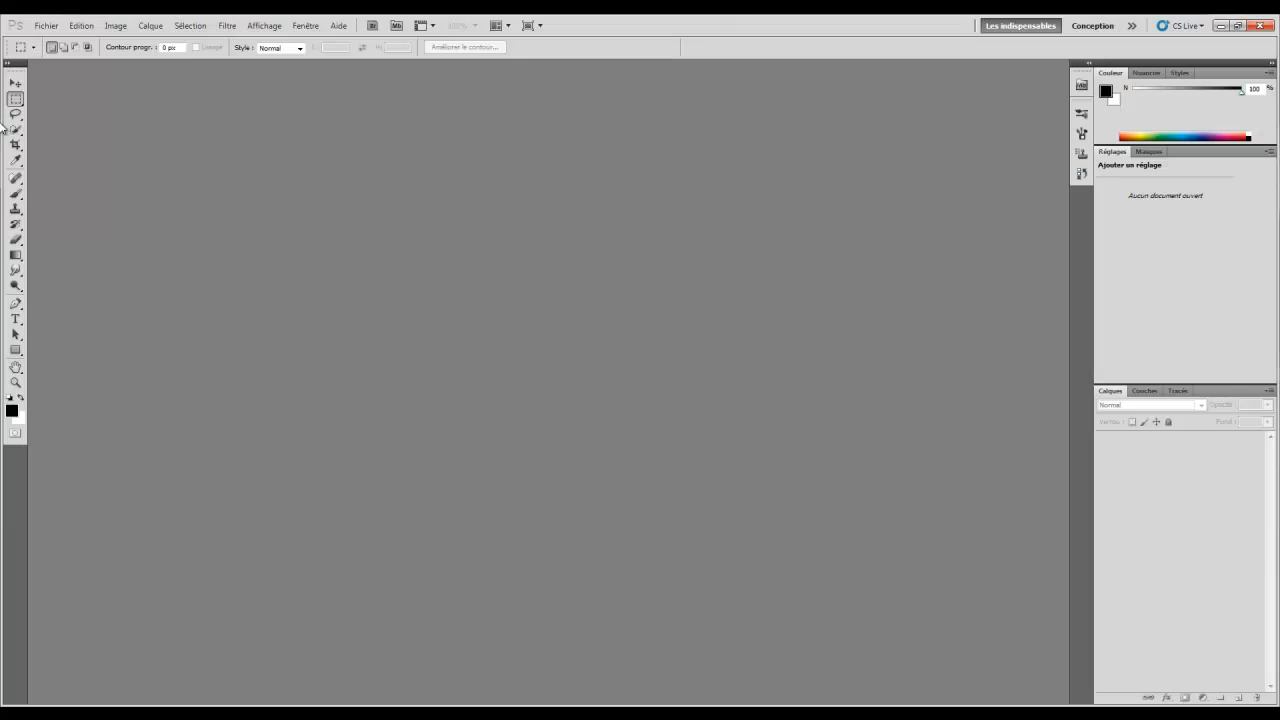
Create a new 1920 × 1080 px document, Sans titre-1, with a transparent background
left_click(46, 25)
left_click(48, 40)
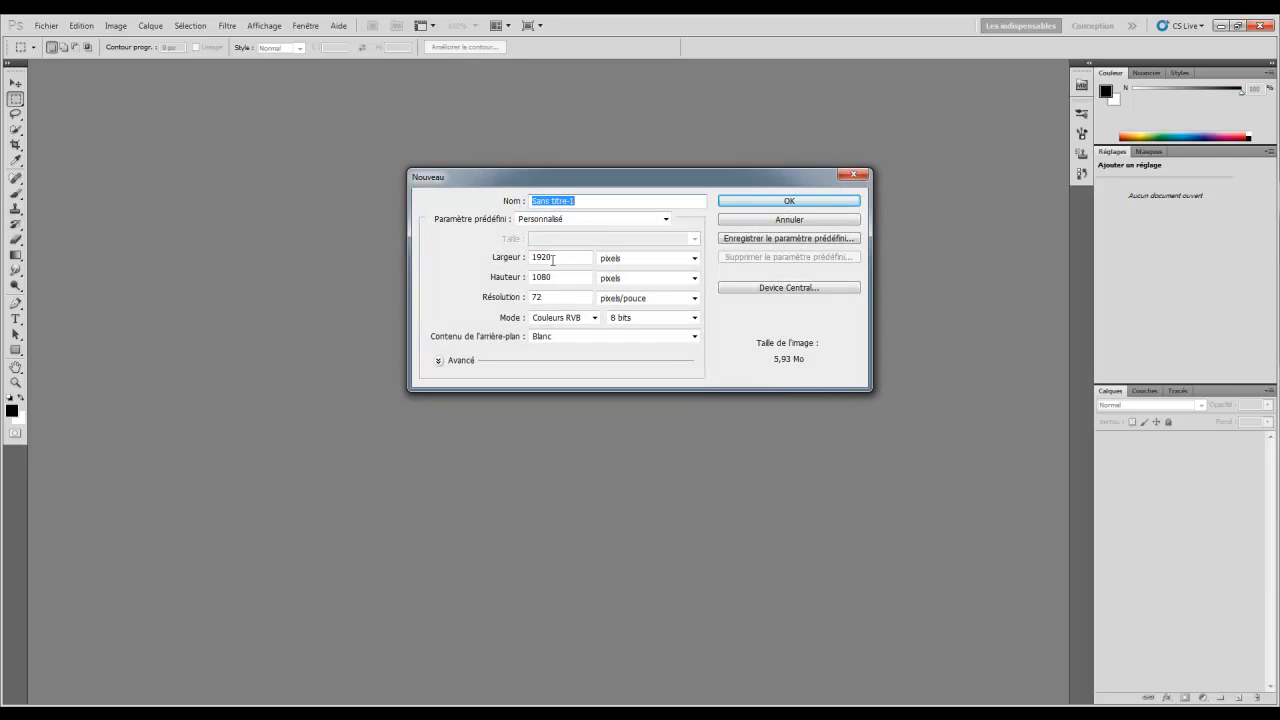
left_click(569, 340)
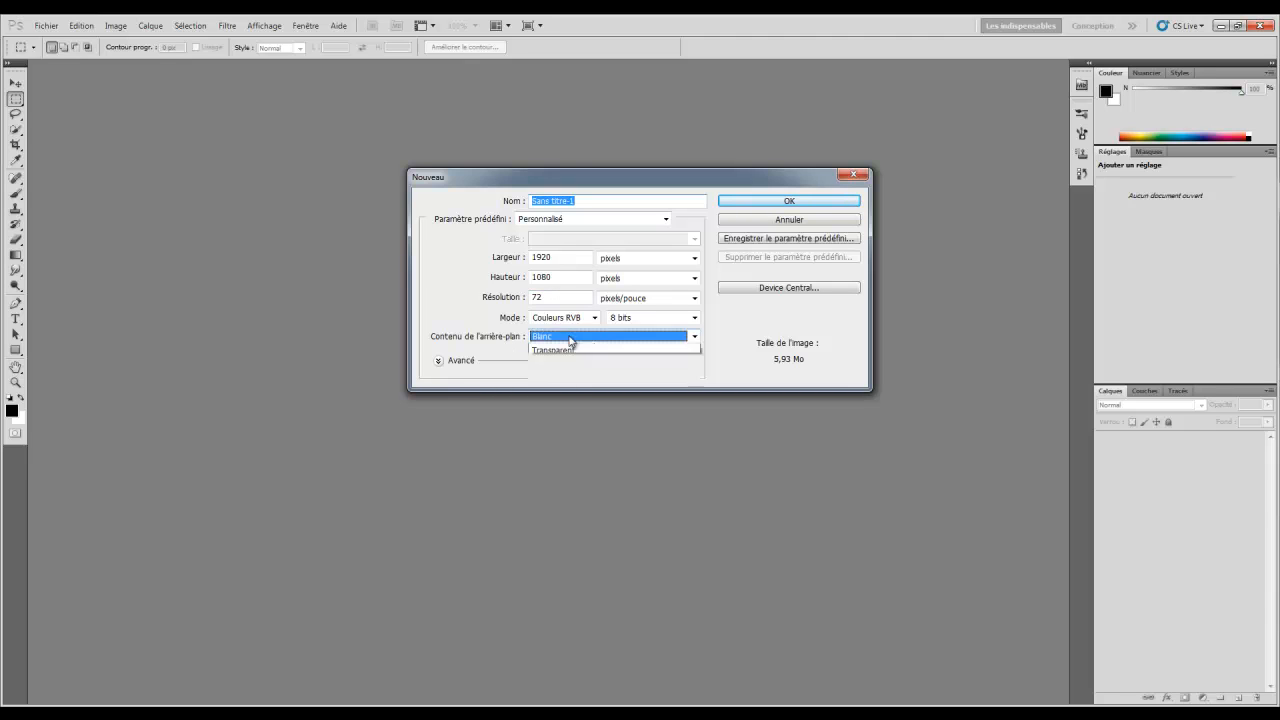
left_click(557, 369)
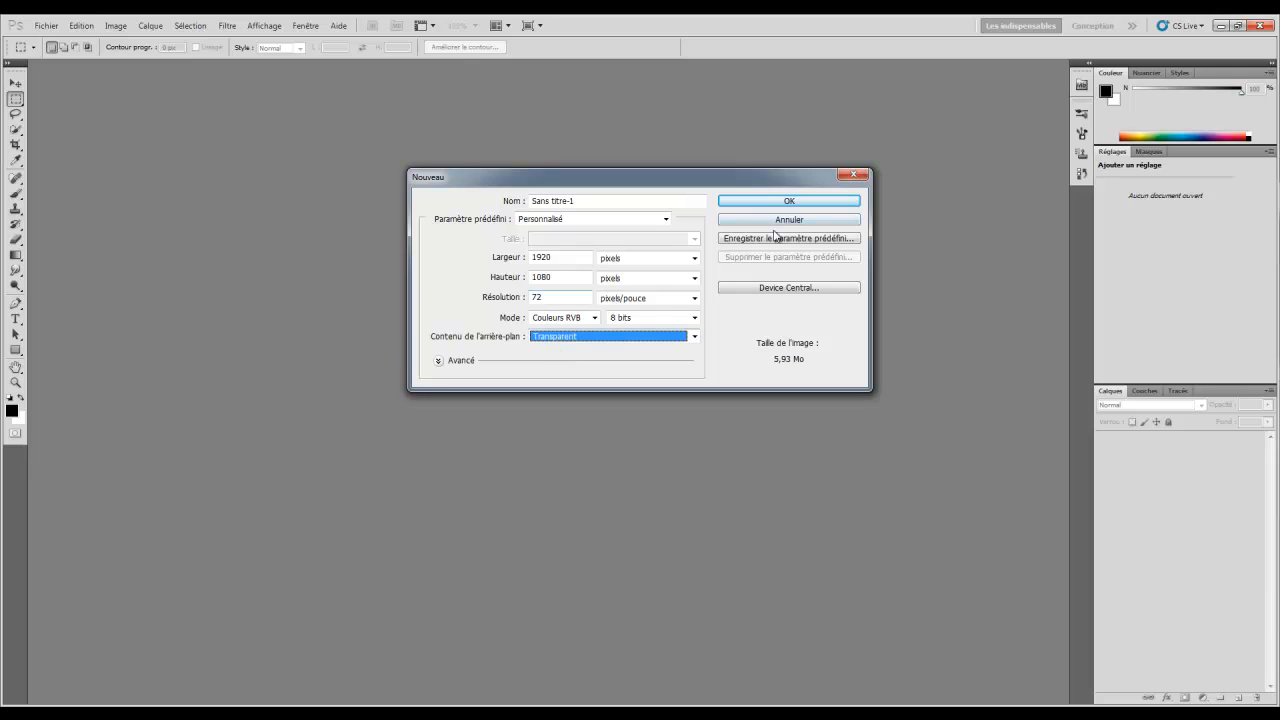
left_click(786, 203)
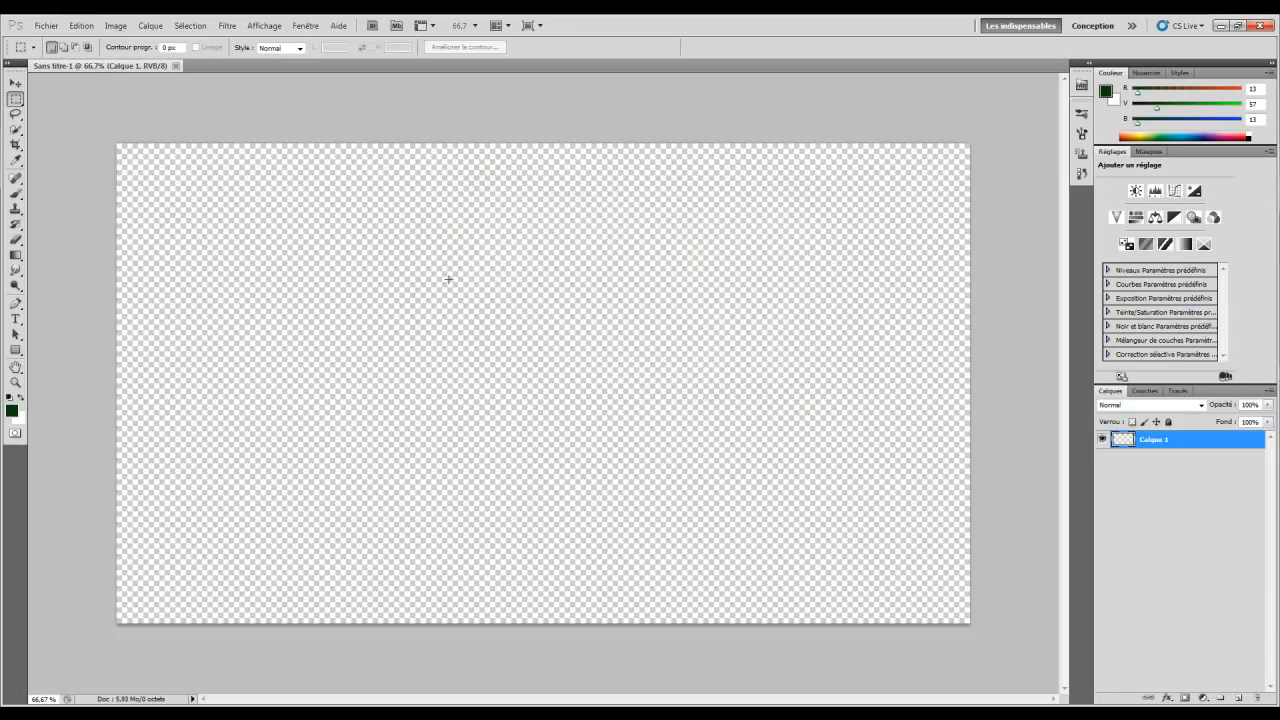
left_click(50, 27)
Place the Black Backdrop image and scale it to about 183% so it fills the canvas
left_click(77, 281)
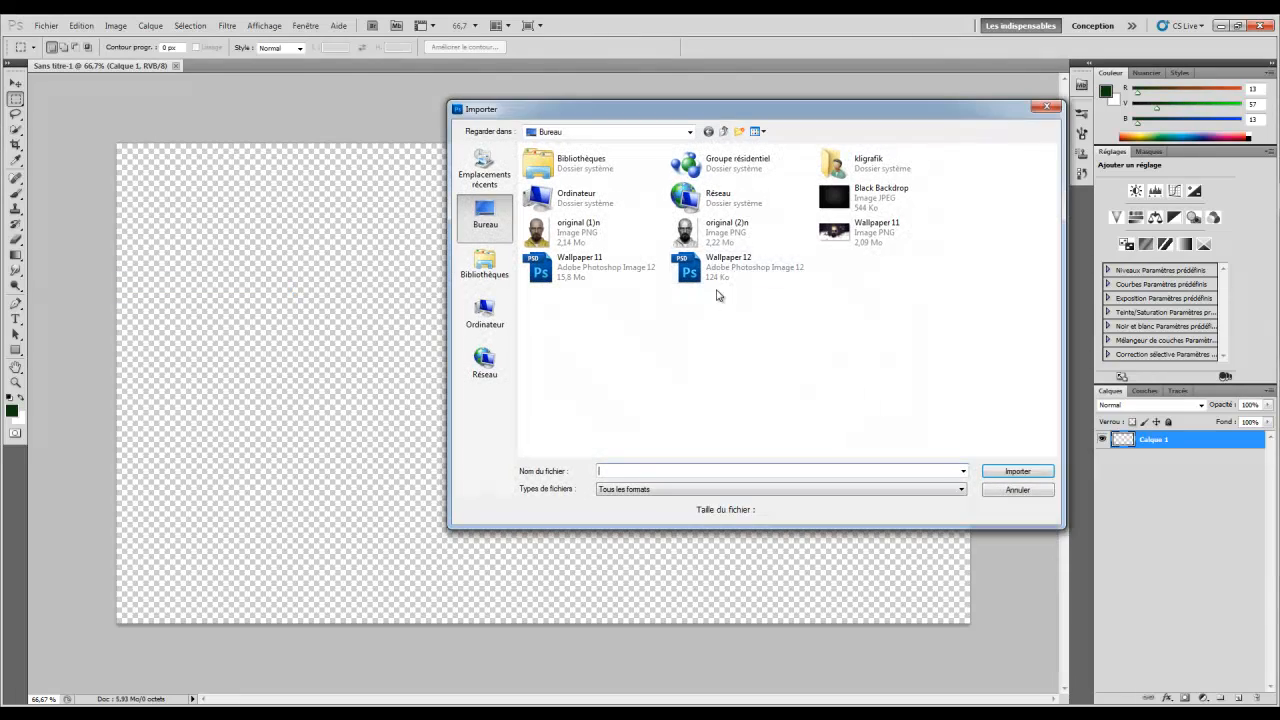
double_click(860, 195)
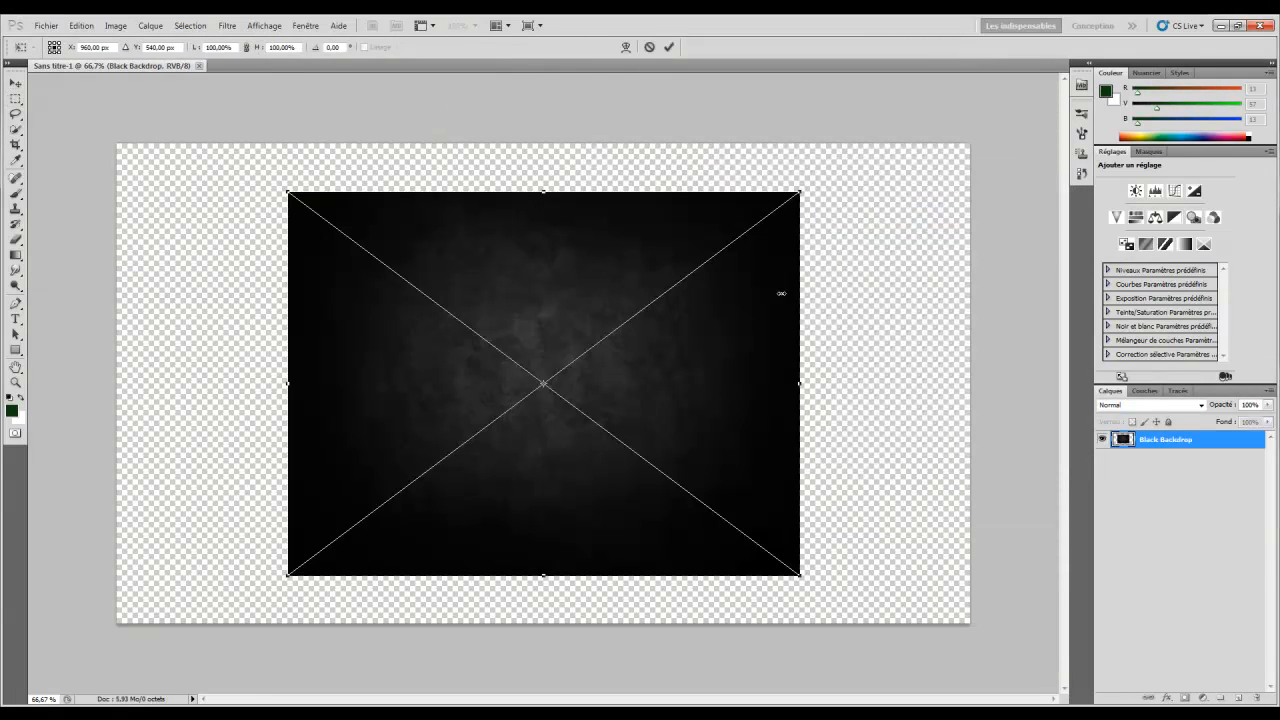
left_click_drag(800, 189, 960, 157)
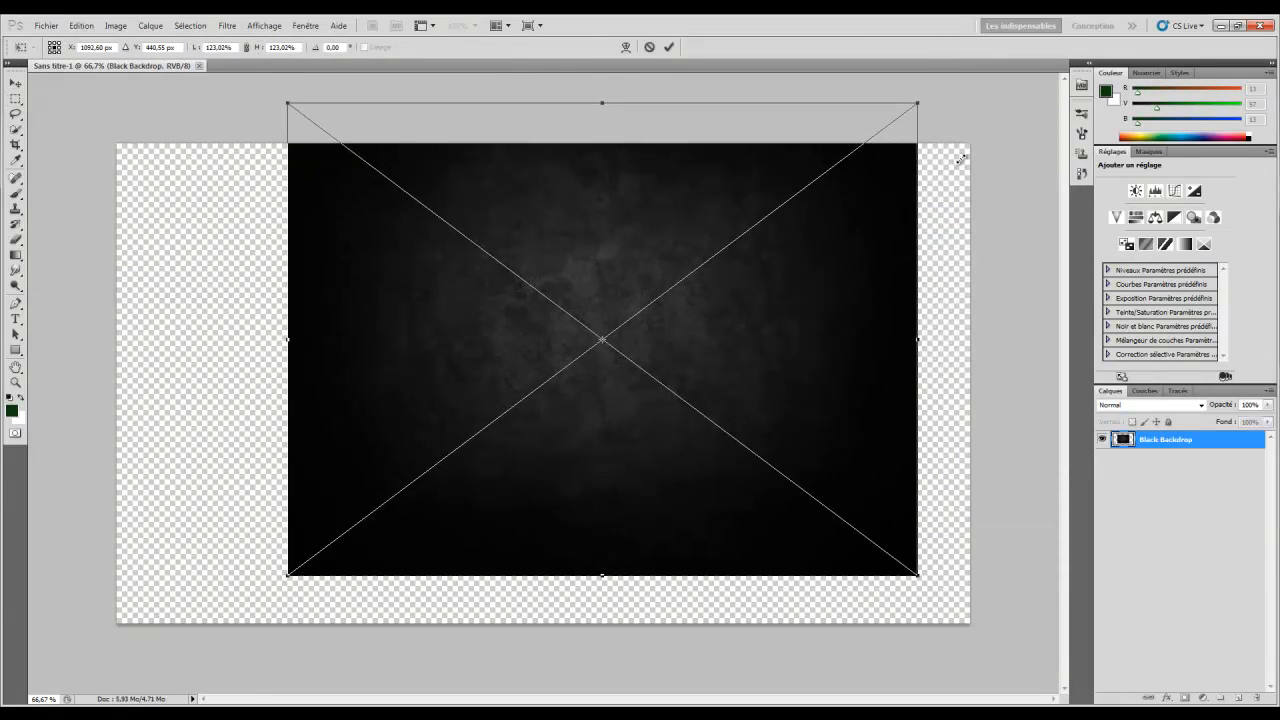
left_click_drag(286, 576, 194, 645)
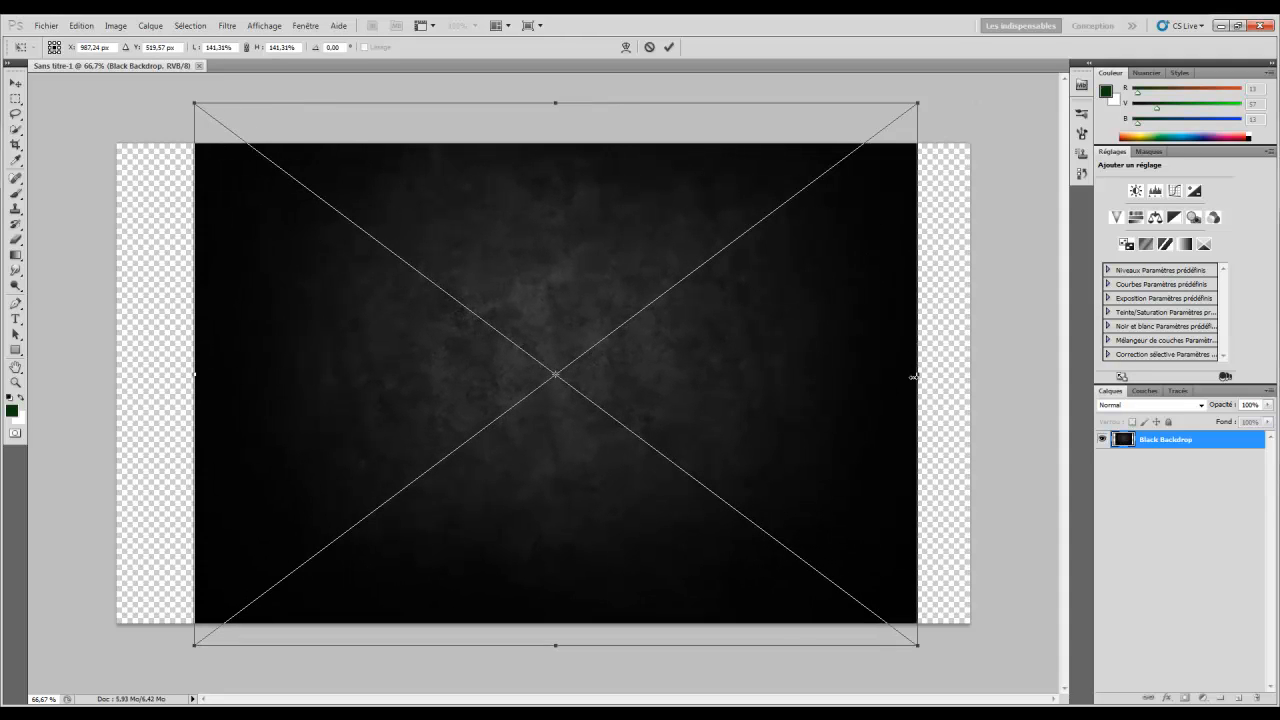
left_click_drag(909, 92, 990, 48)
left_click_drag(181, 657, 45, 712)
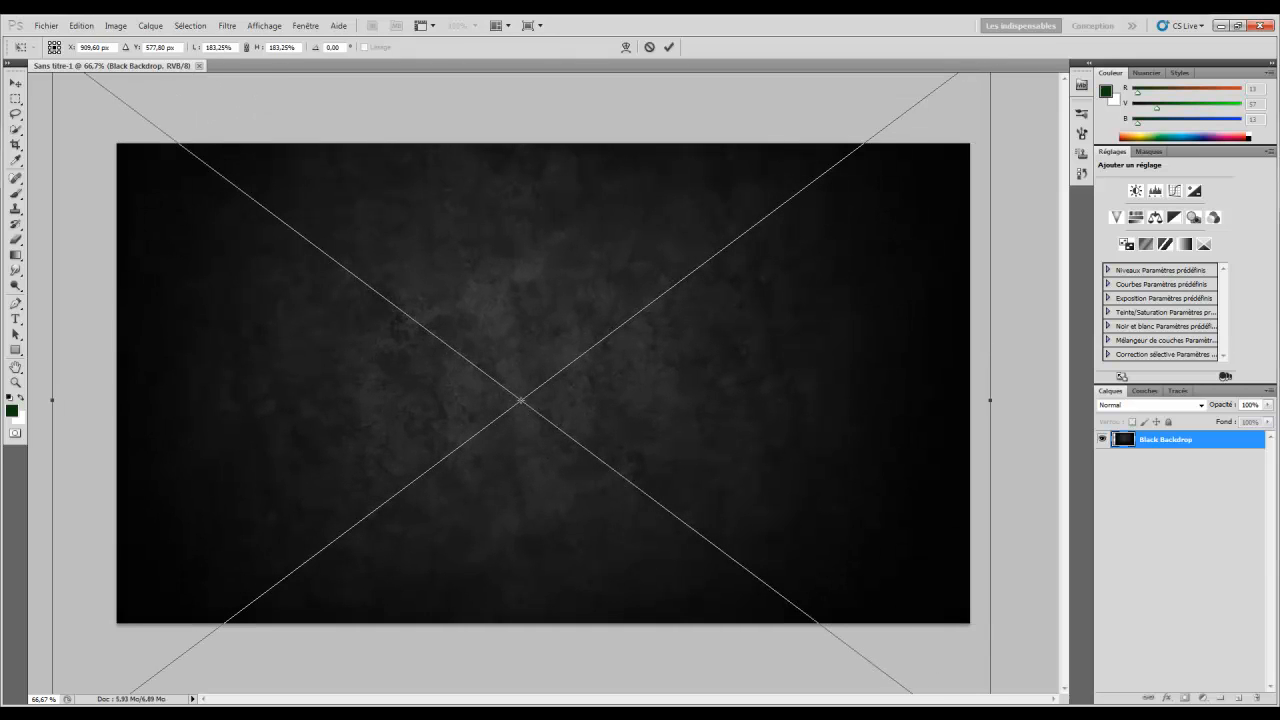
left_click_drag(456, 528, 465, 541)
key("Return")
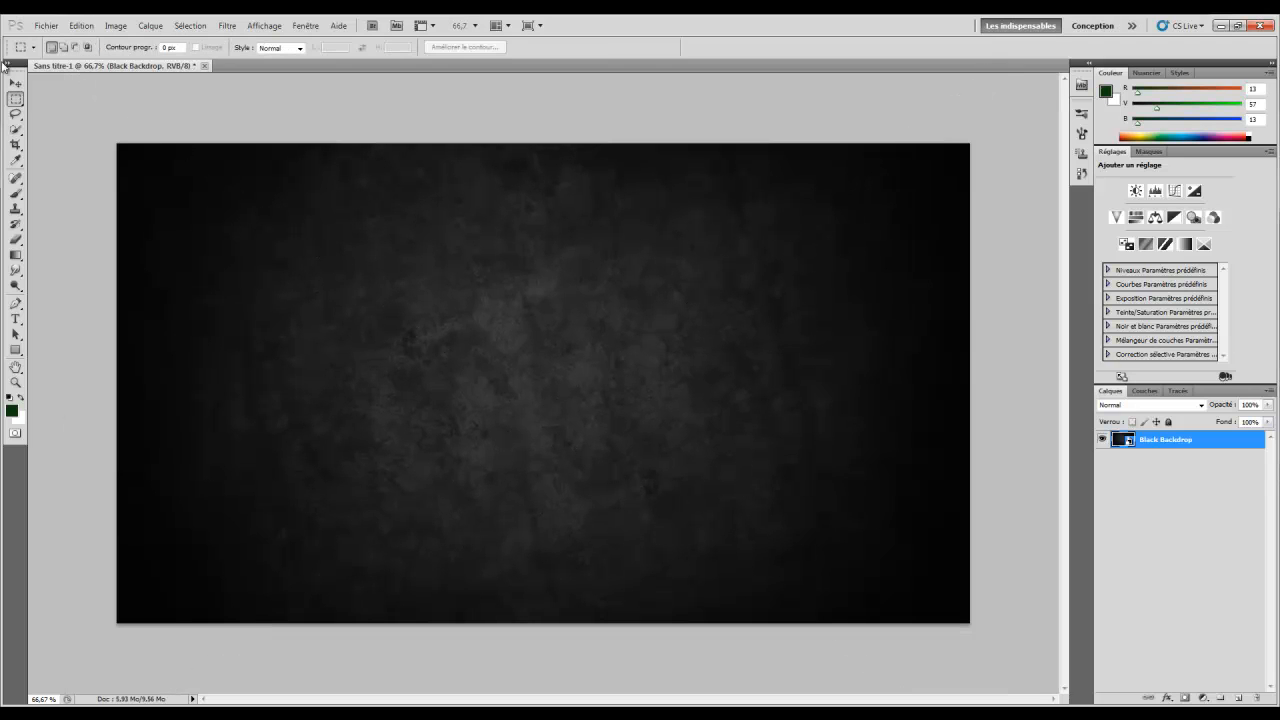
Import the original (2)n portrait into the document
left_click(46, 25)
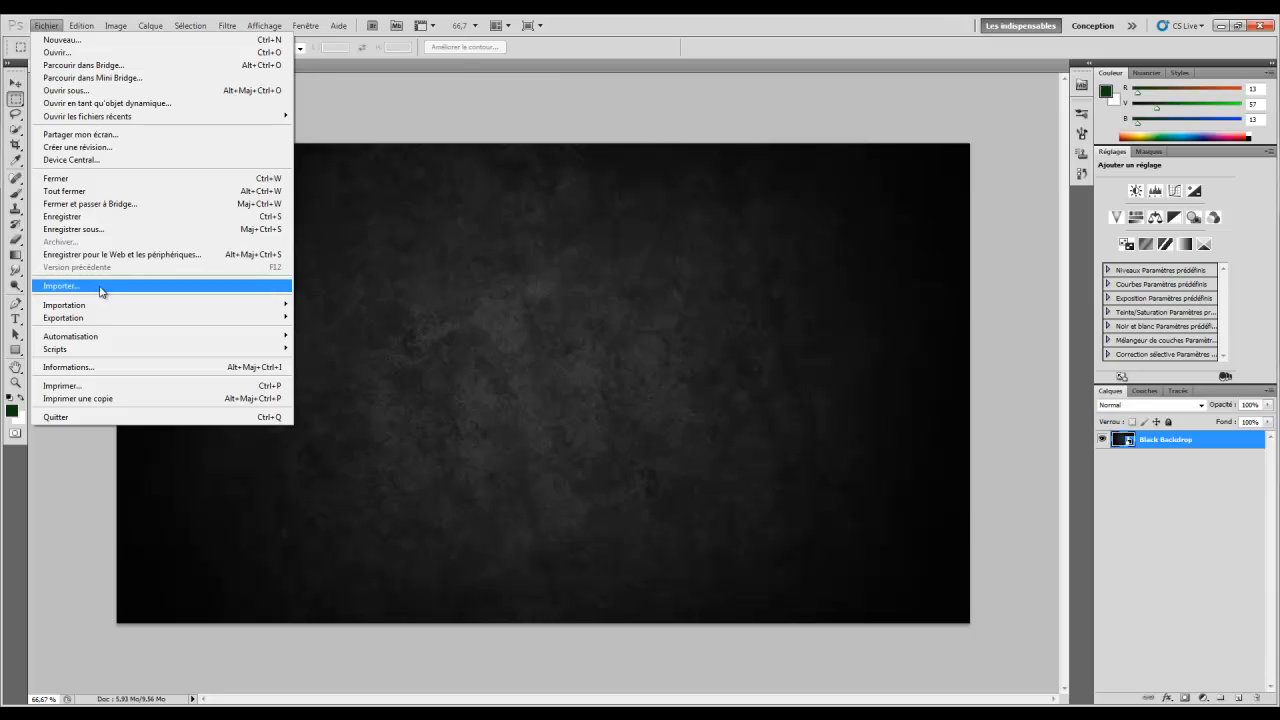
left_click(101, 287)
left_click(752, 238)
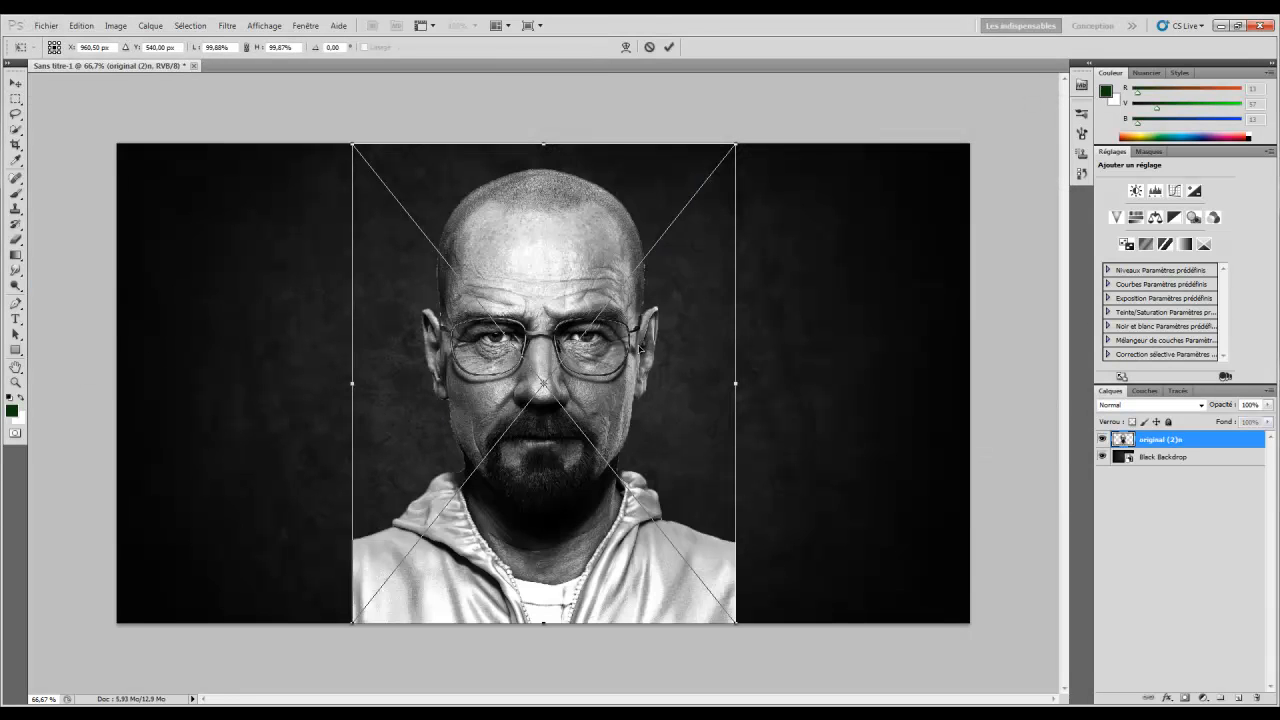
key("Return")
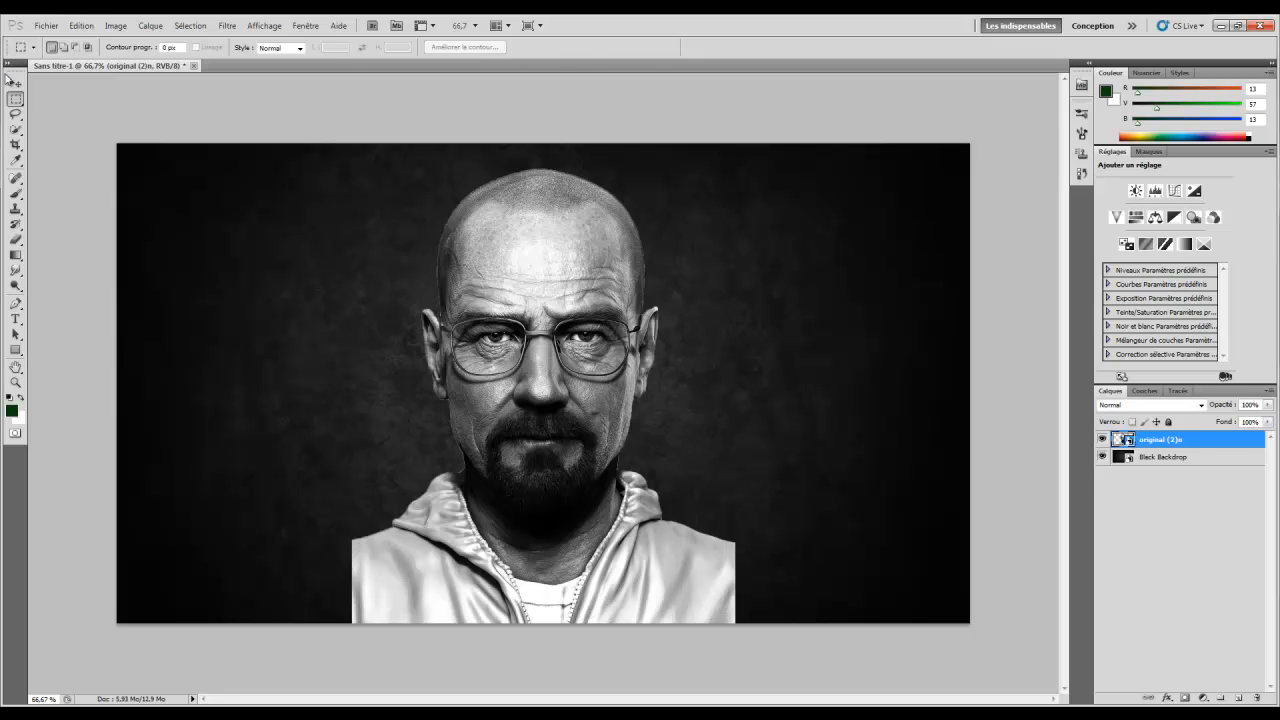
Scale the portrait to about 88.7% and move it down onto the bottom edge
left_click(14, 81)
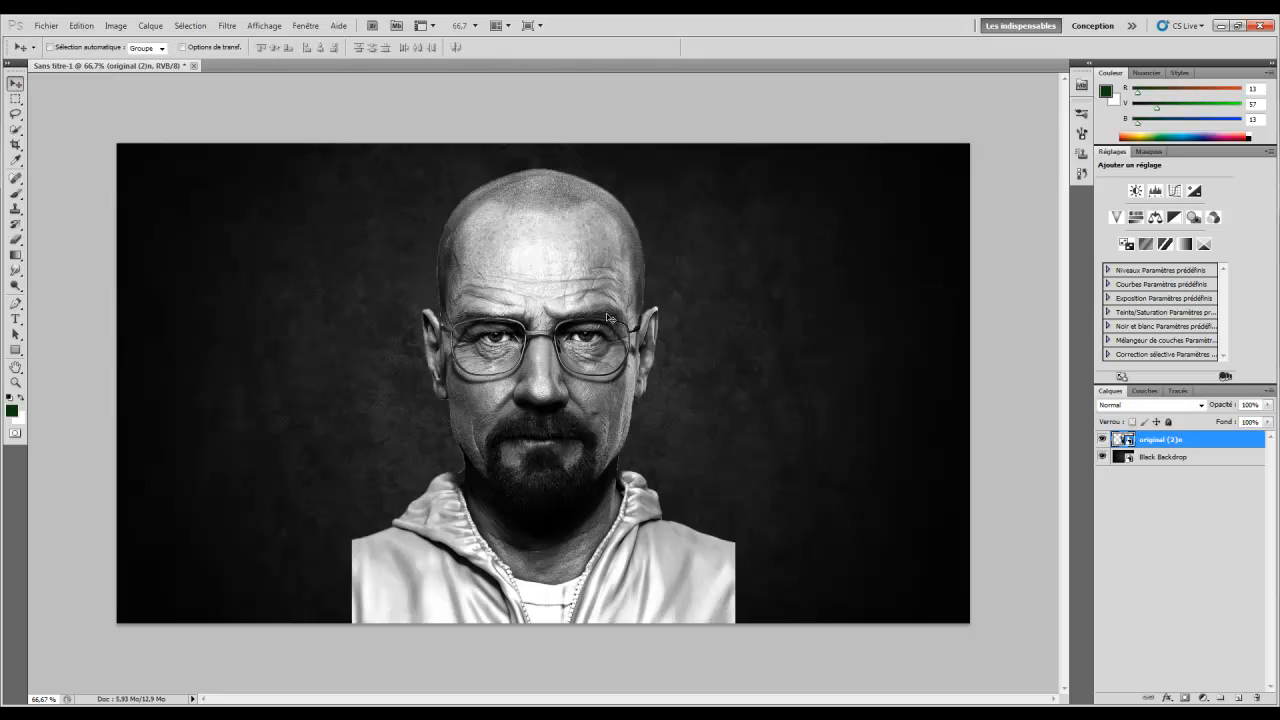
key("ctrl+t")
left_click_drag(737, 623, 693, 574)
left_click_drag(604, 462, 628, 498)
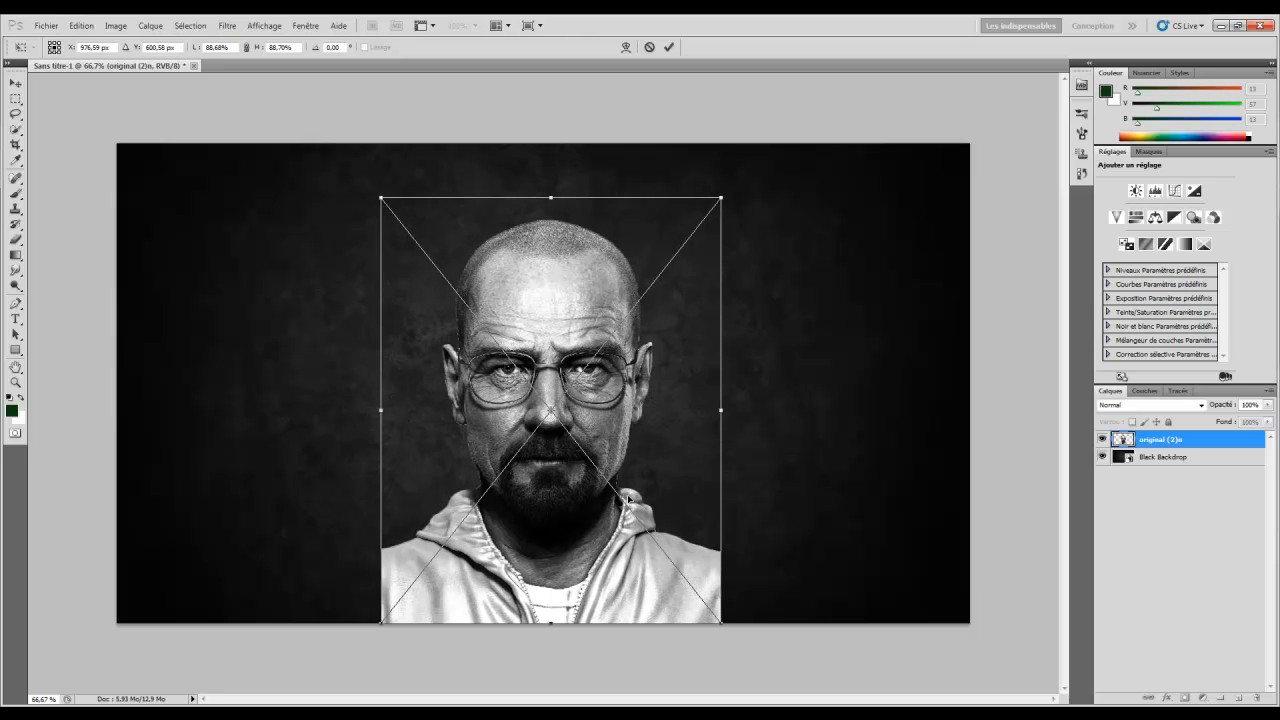
key("Return")
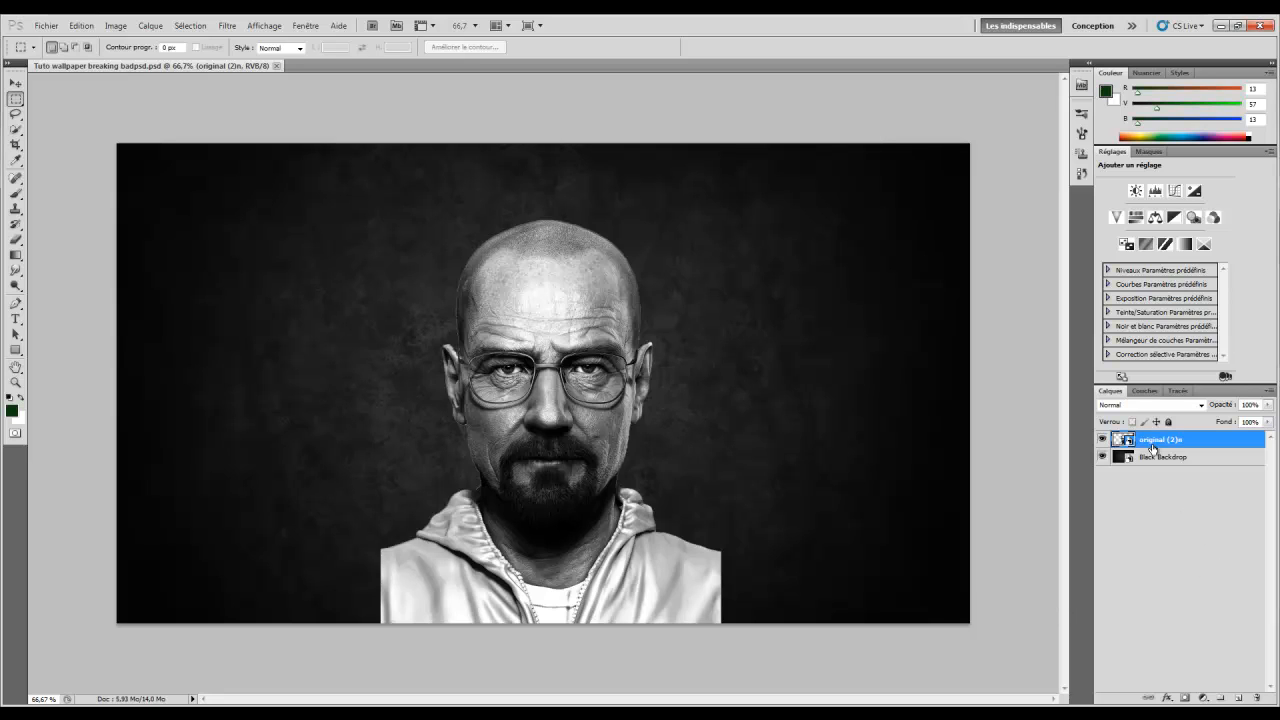
Duplicate the portrait layer, select the original, and hide the original (2)n copie layer
key("ctrl+j")
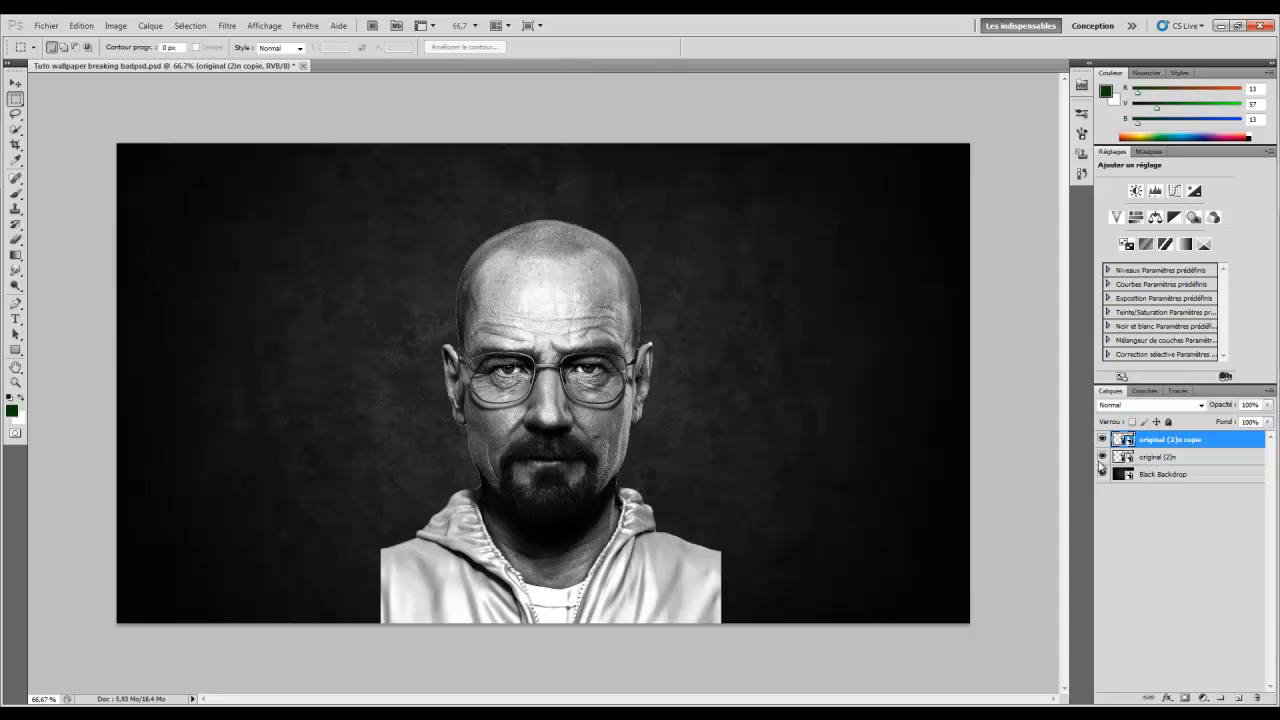
left_click(1160, 460)
left_click(1102, 440)
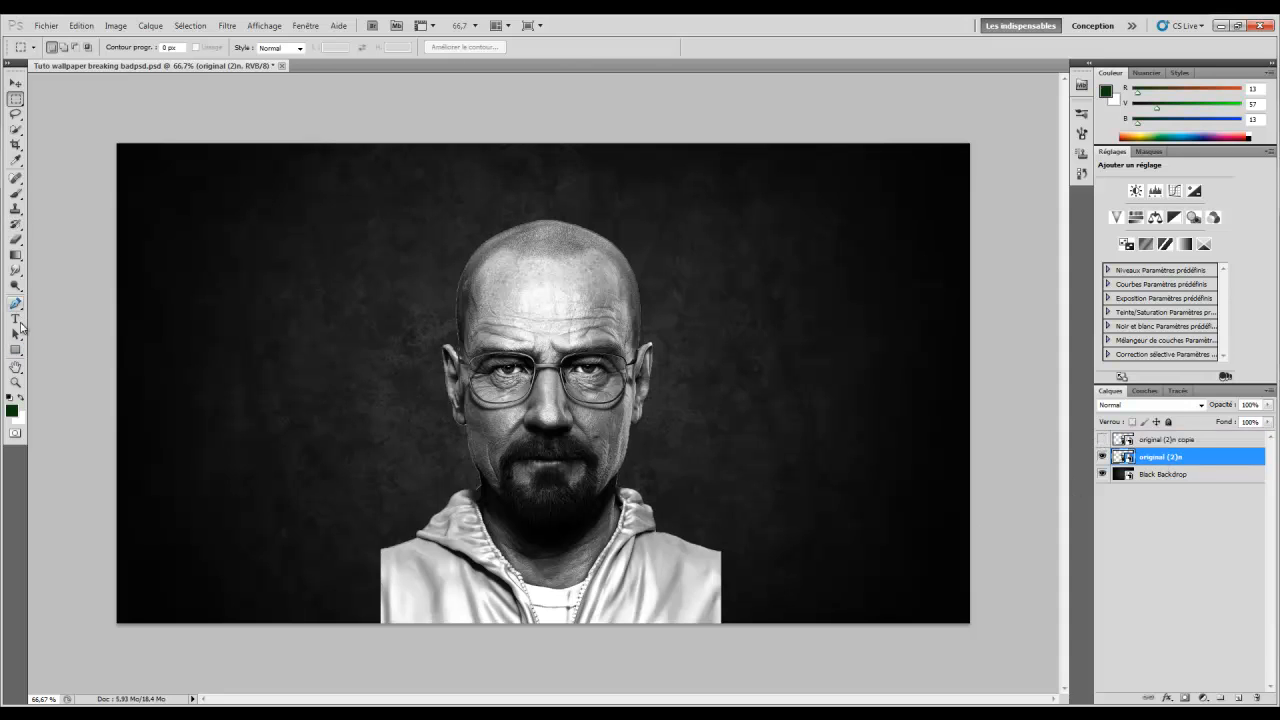
Select the Smudge tool and give its brush Shape Dynamics and 70% Scattering
left_click(17, 270)
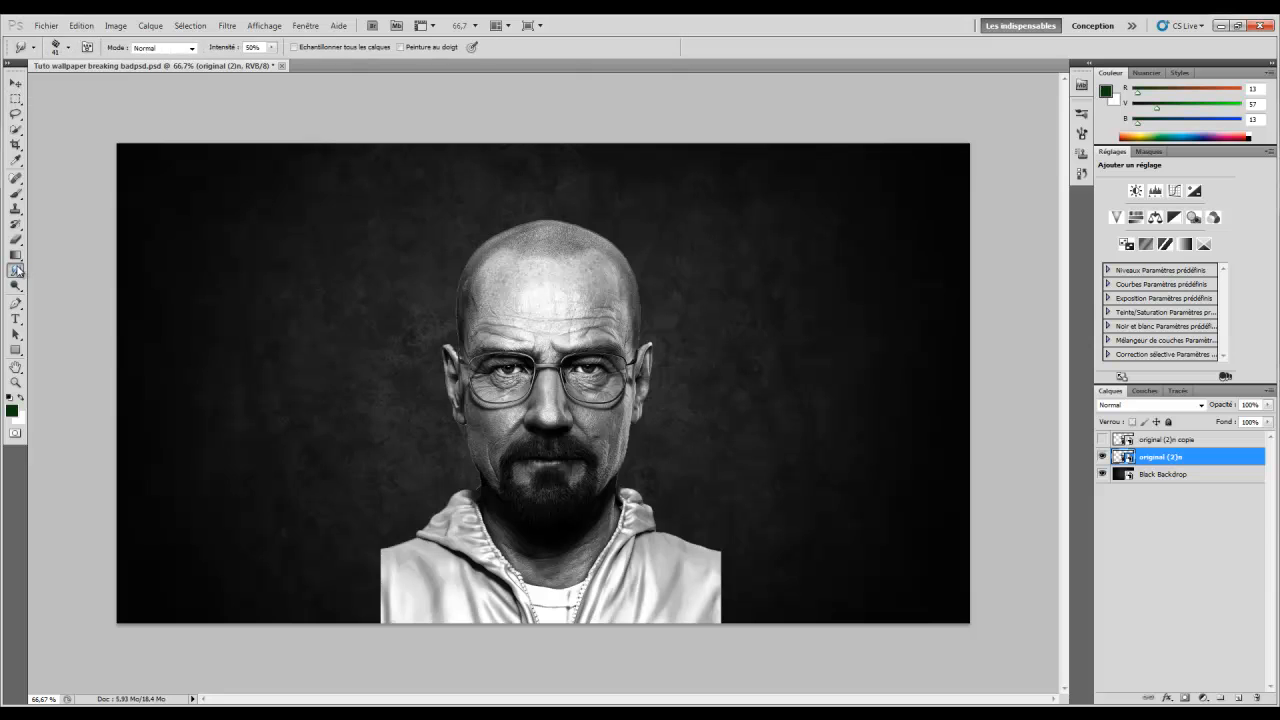
left_click_drag(17, 270, 60, 296)
left_click(87, 47)
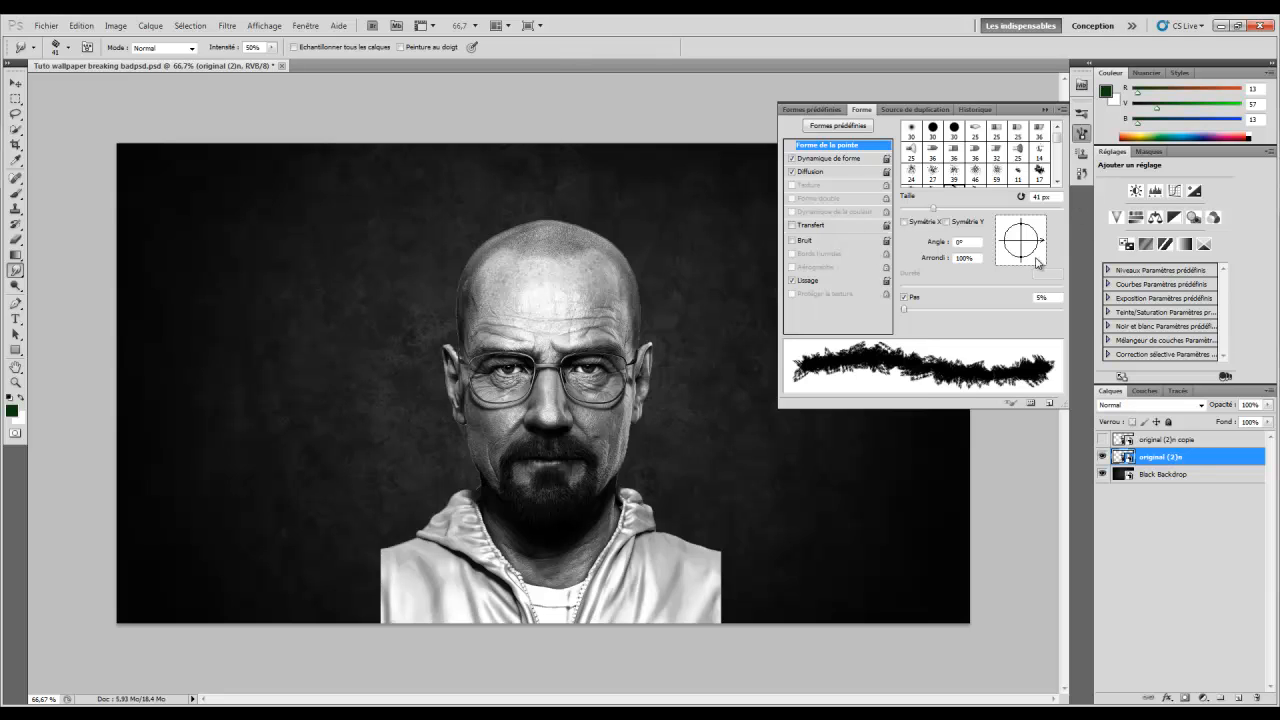
scroll(967, 162, "down", 1)
scroll(967, 162, "down", 1)
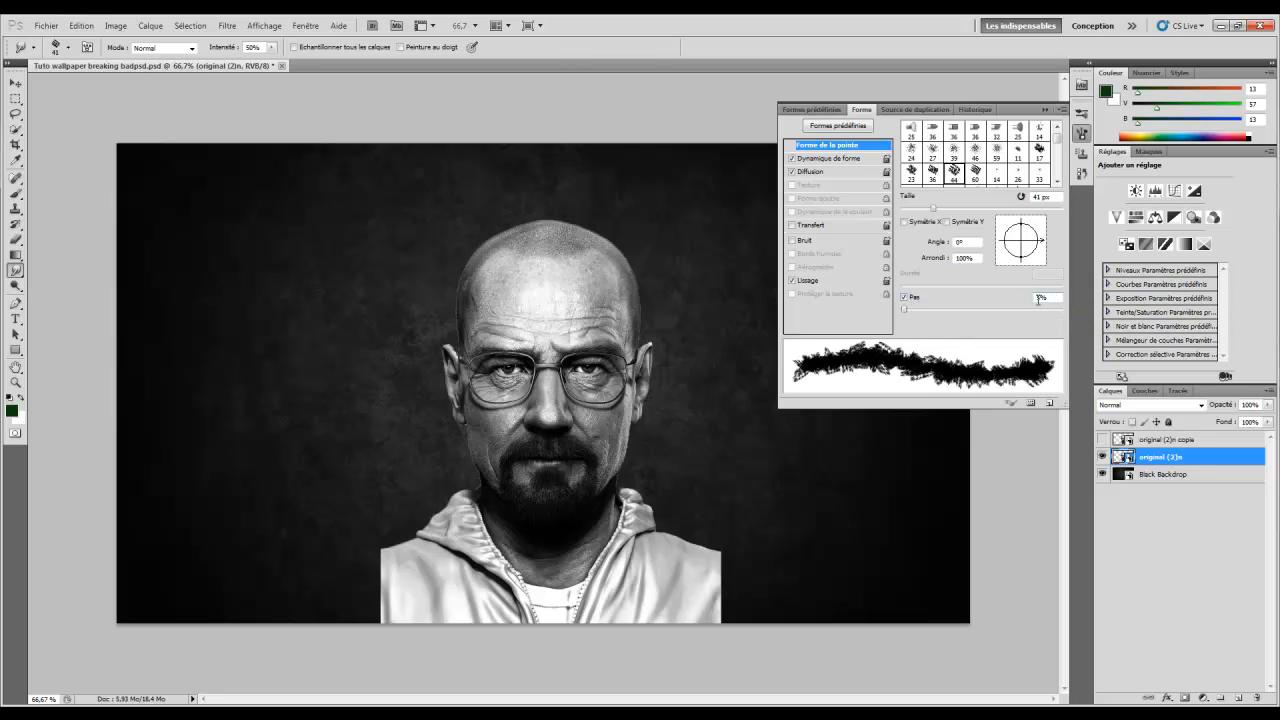
left_click(826, 159)
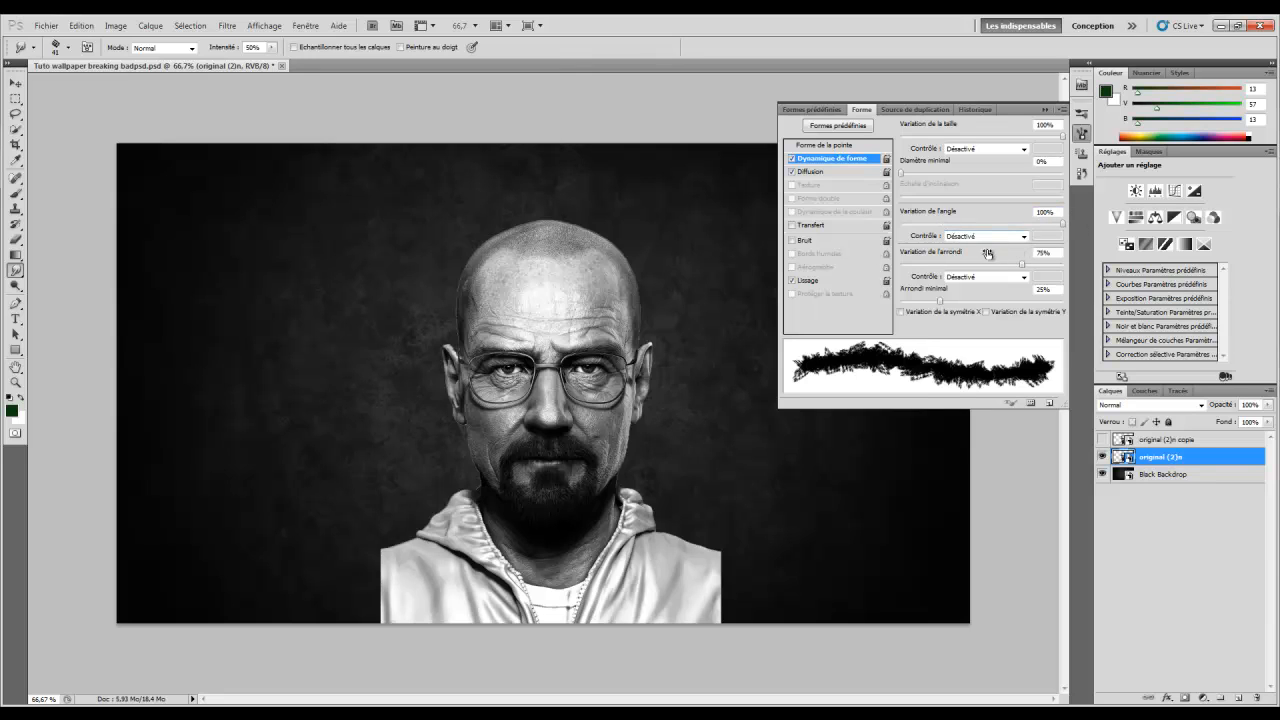
left_click(813, 172)
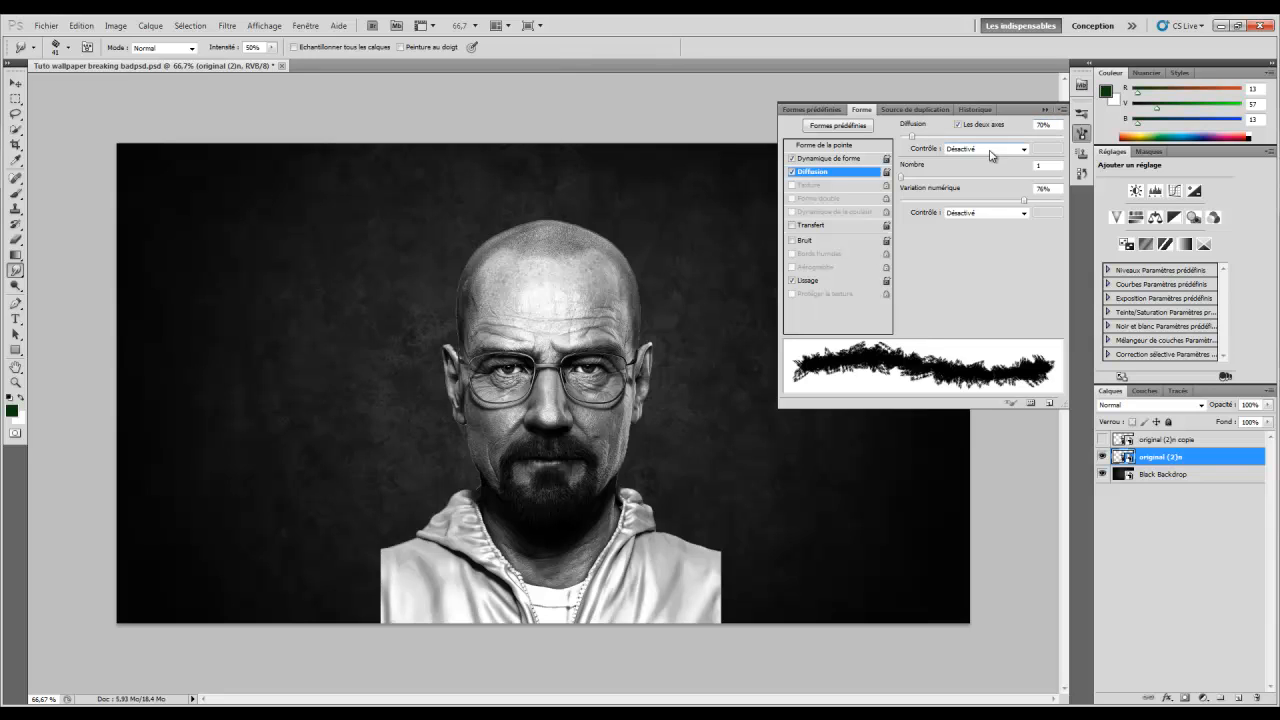
left_click(1043, 166)
left_click(1045, 110)
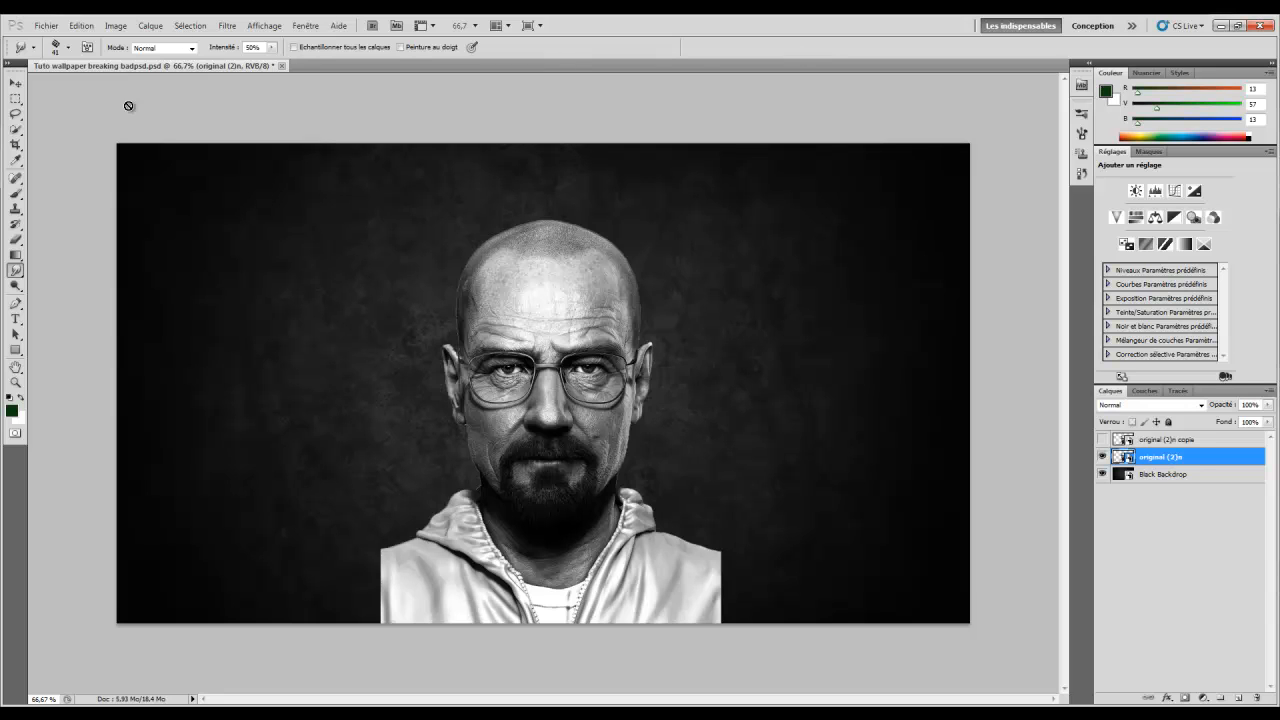
Rasterise the portrait layer and set the Smudge brush to 60 px
right_click(480, 324)
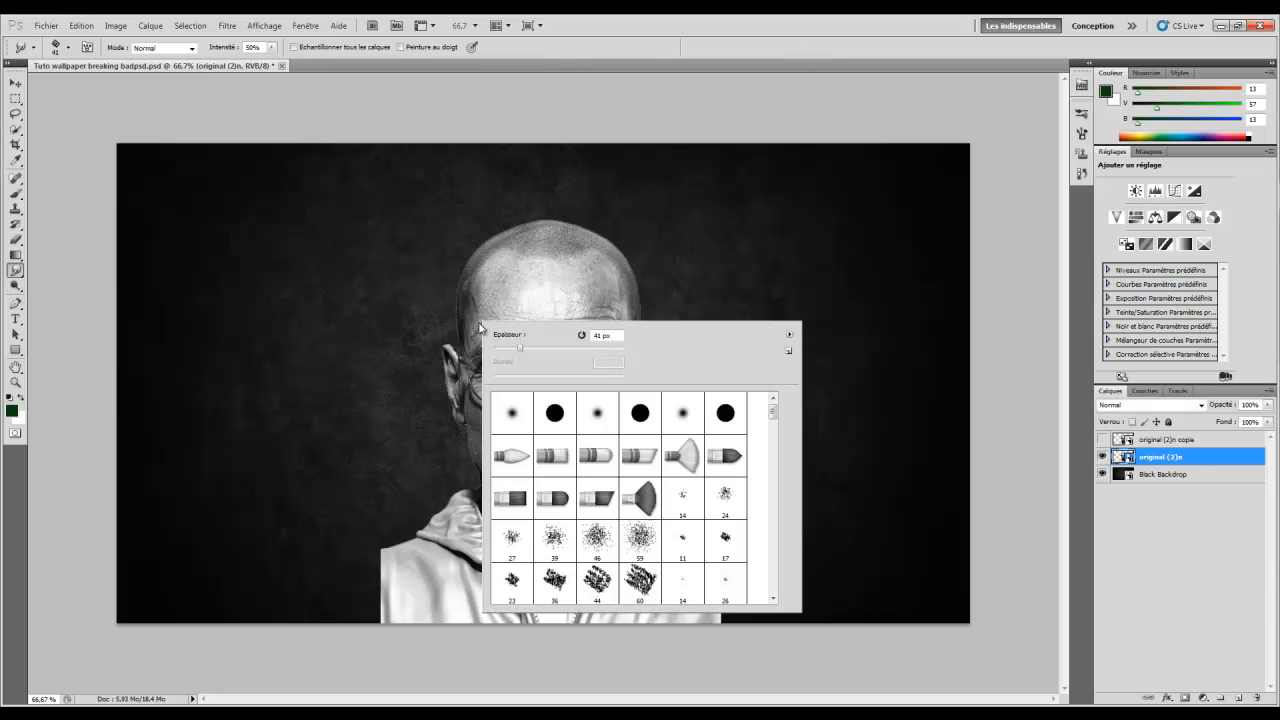
right_click(12, 274)
left_click(63, 297)
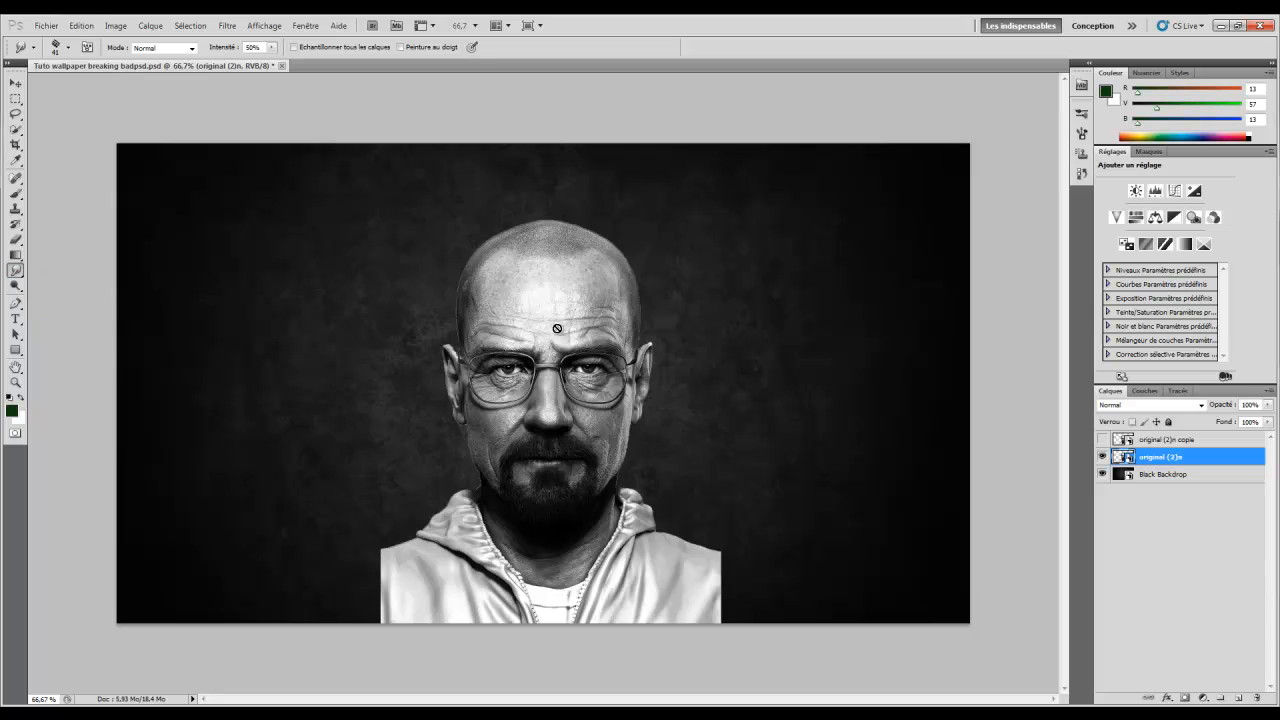
left_click(561, 330)
left_click(624, 284)
right_click(630, 297)
mouse_move(603, 293)
left_mouse_down()
mouse_move(626, 289)
mouse_move(598, 296)
left_mouse_up()
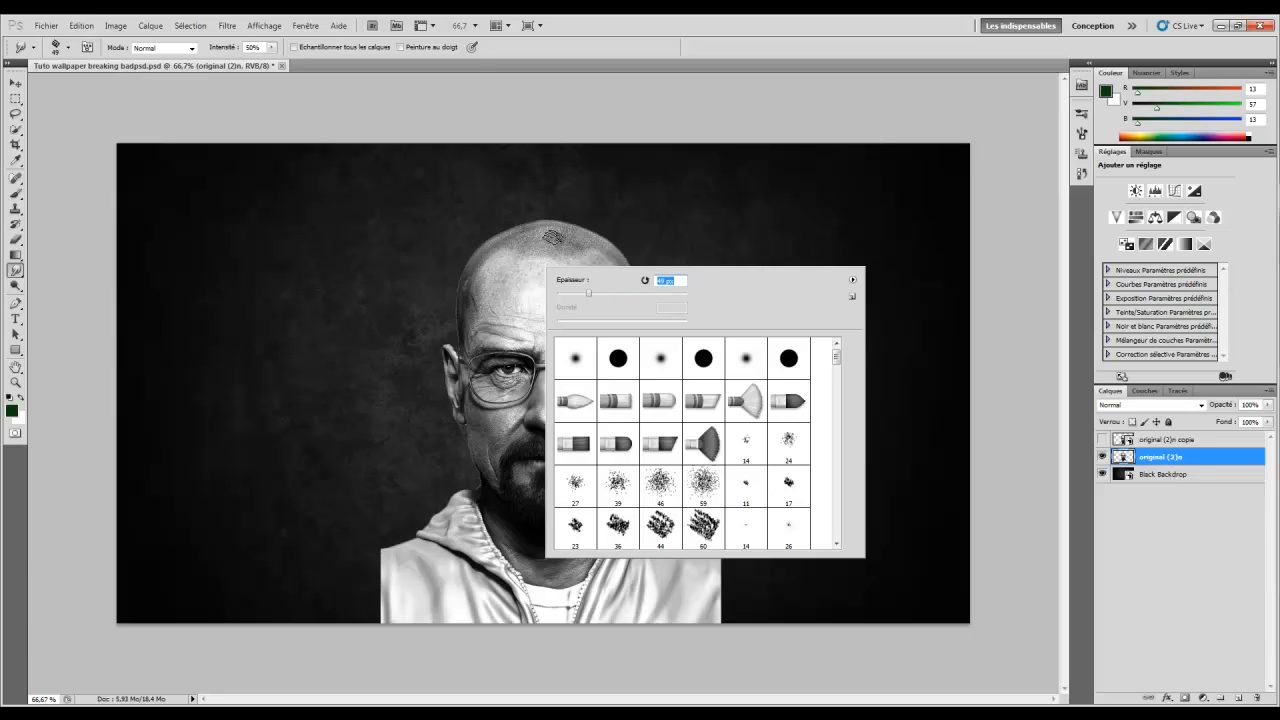
left_click(596, 294)
Smear the head edges and hoodie collar into the backdrop, undoing some strokes in History
mouse_move(562, 226)
left_mouse_down()
mouse_move(599, 236)
mouse_move(627, 286)
mouse_move(646, 375)
mouse_move(611, 467)
mouse_move(664, 543)
mouse_move(723, 558)
mouse_move(696, 628)
mouse_move(714, 612)
mouse_move(725, 621)
mouse_move(705, 605)
mouse_move(721, 585)
mouse_move(708, 552)
left_mouse_up()
mouse_move(485, 508)
left_mouse_down()
mouse_move(453, 491)
mouse_move(438, 523)
mouse_move(380, 560)
mouse_move(393, 632)
mouse_move(411, 627)
mouse_move(377, 573)
left_mouse_up()
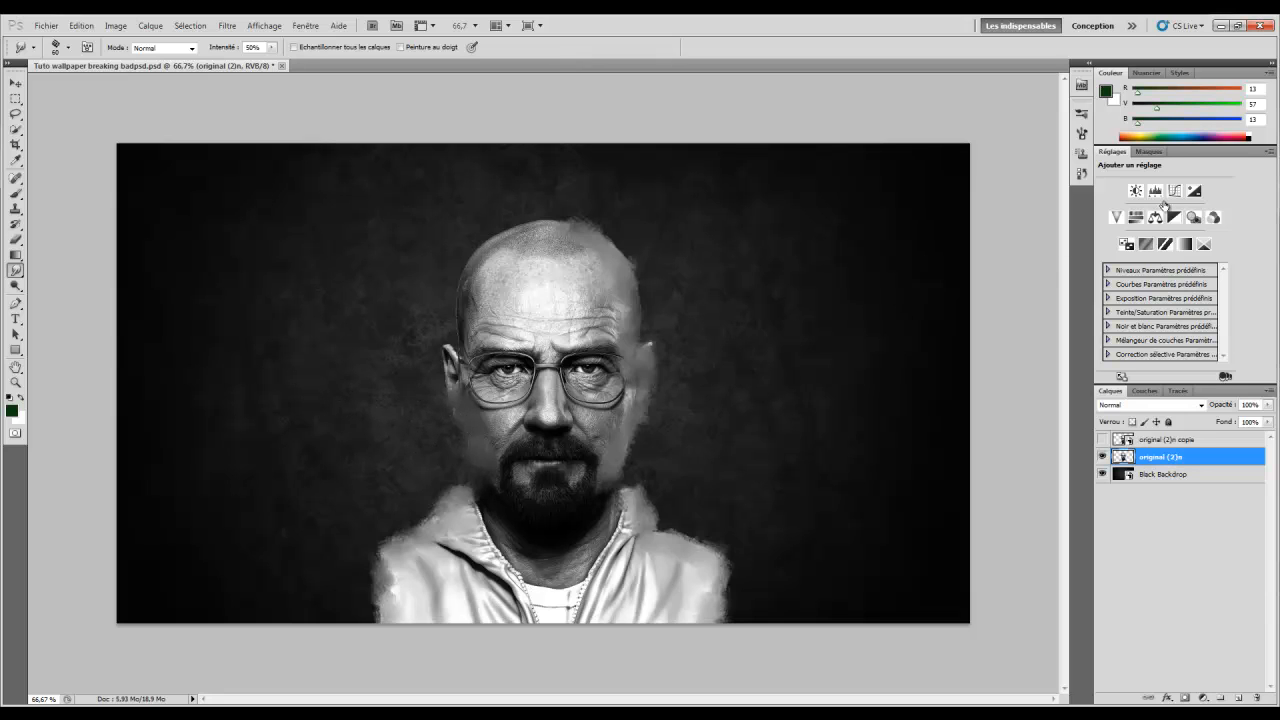
left_click(1081, 173)
left_click(960, 258)
left_click(957, 217)
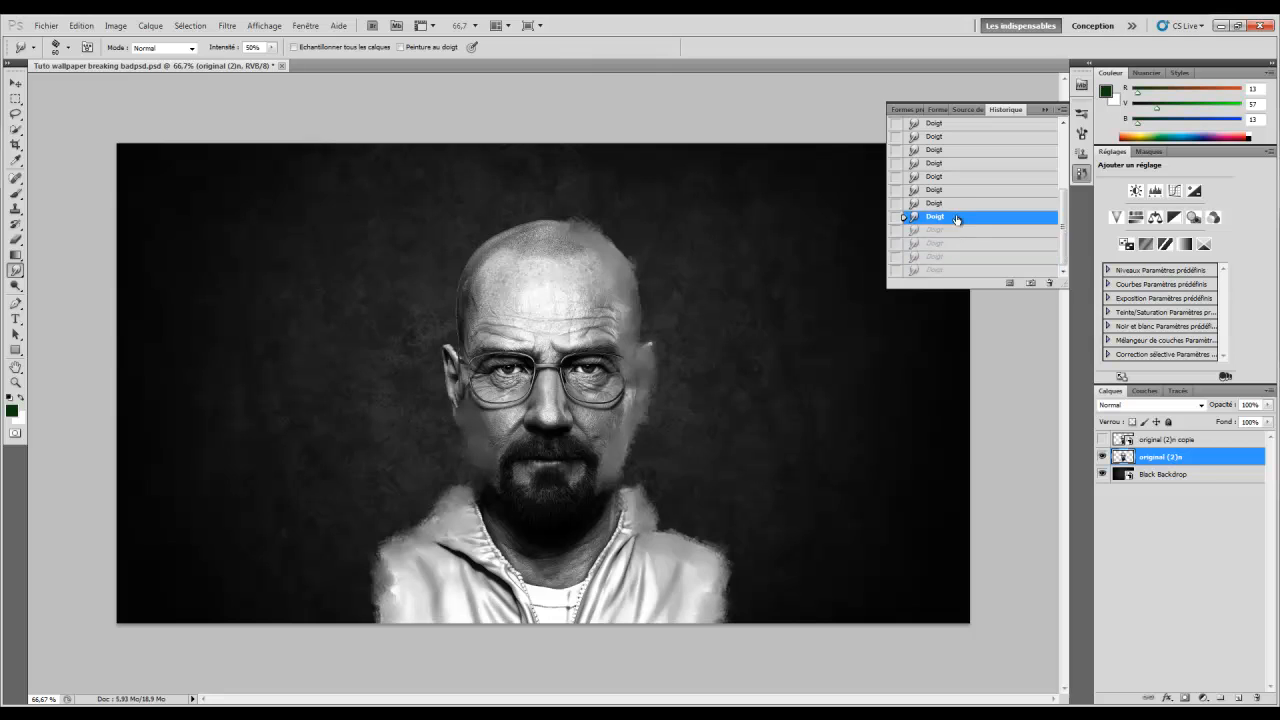
left_click(1045, 109)
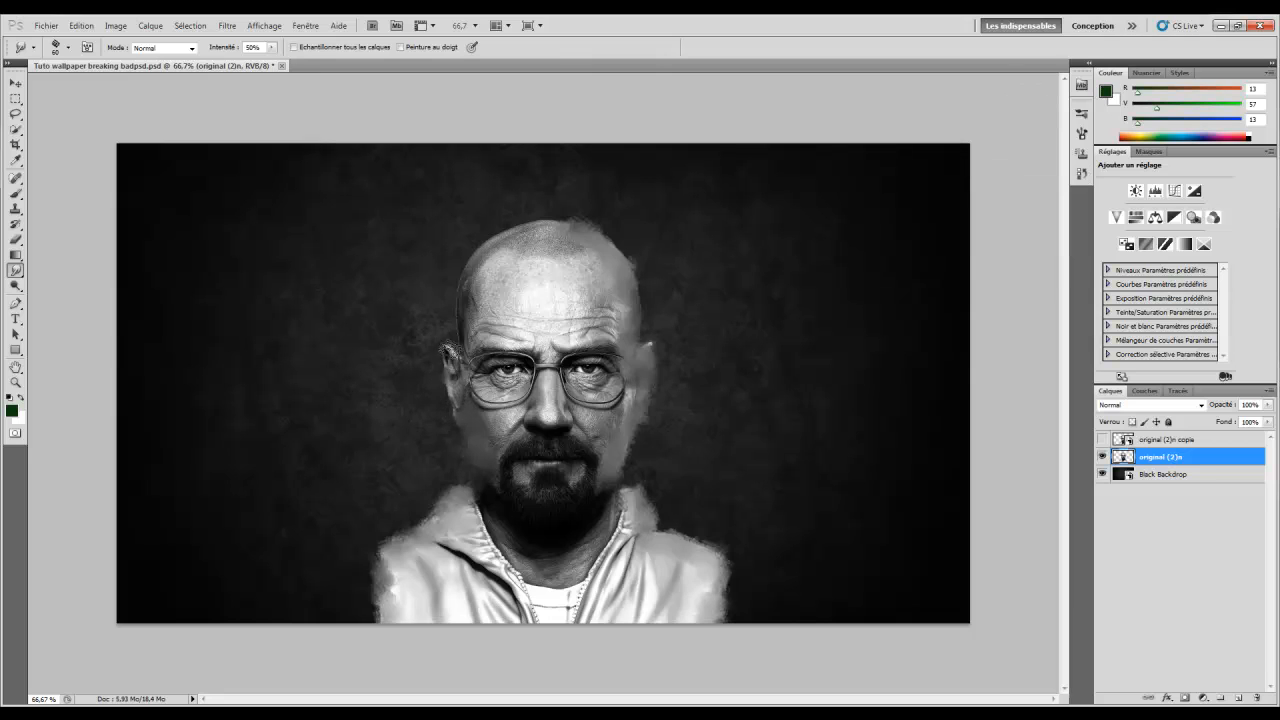
mouse_move(461, 322)
left_mouse_down()
mouse_move(490, 265)
mouse_move(458, 301)
mouse_move(480, 254)
mouse_move(539, 238)
mouse_move(521, 225)
mouse_move(553, 233)
mouse_move(557, 216)
mouse_move(568, 237)
mouse_move(573, 224)
mouse_move(587, 241)
mouse_move(592, 226)
mouse_move(595, 283)
mouse_move(614, 262)
mouse_move(647, 315)
mouse_move(636, 262)
mouse_move(610, 298)
left_mouse_up()
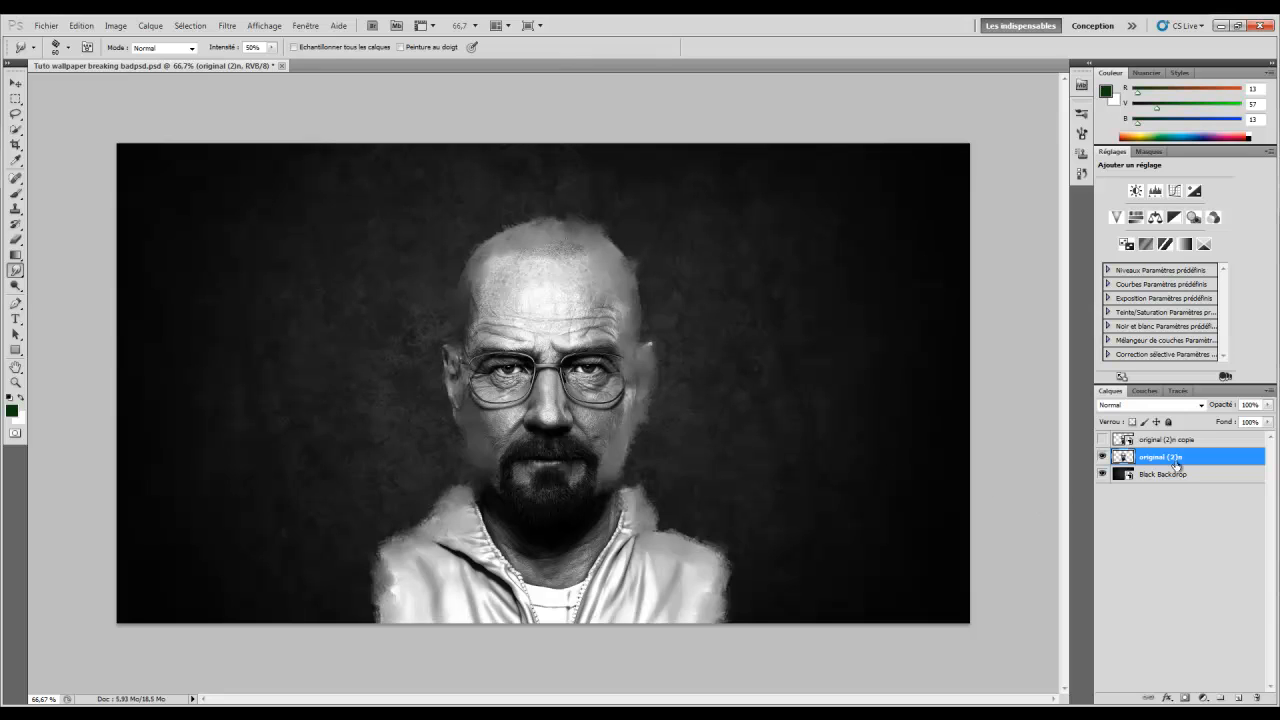
Add layer masks to original (2)n and original (2)n copie, leaving the copy hidden
left_click(1184, 698)
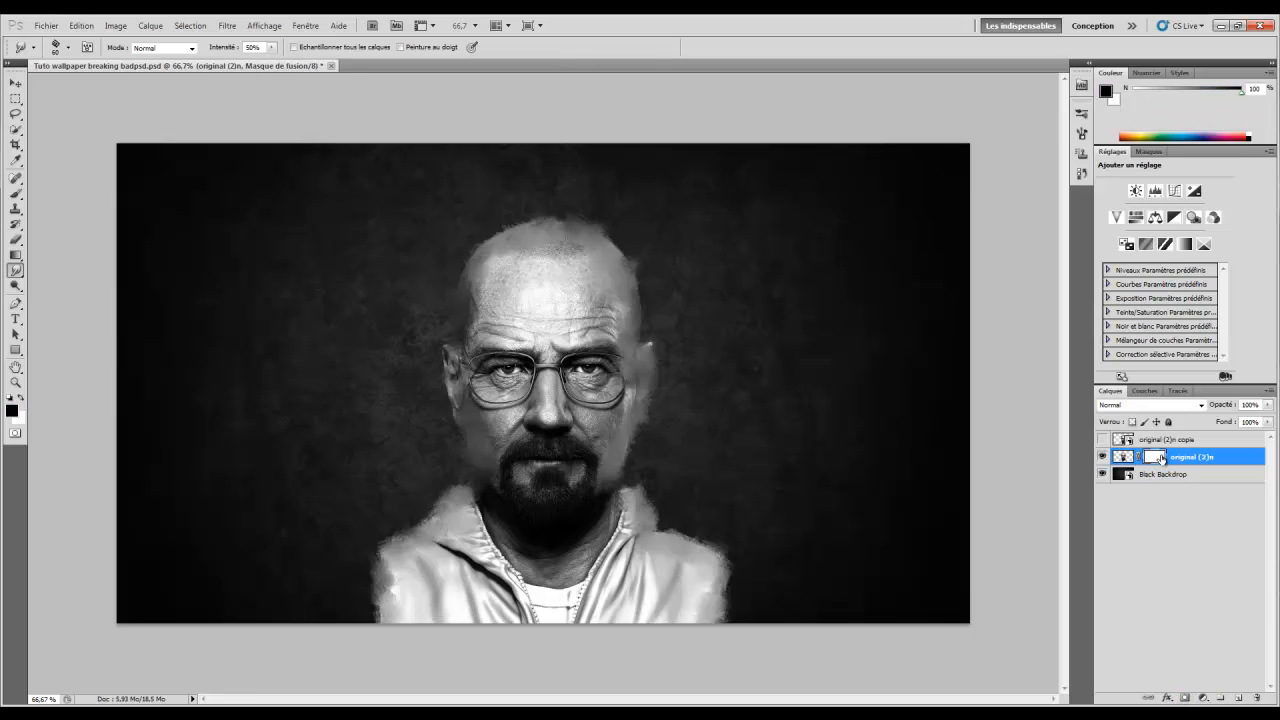
left_click(1102, 440)
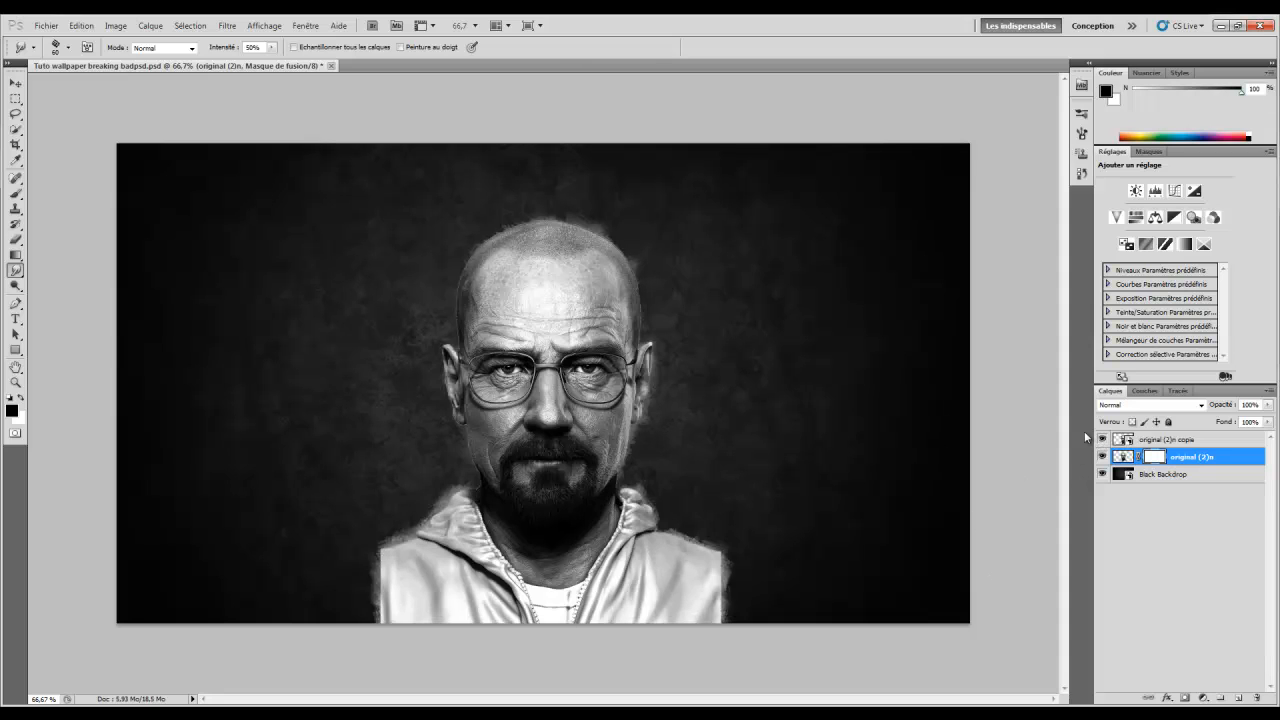
left_click(1158, 441)
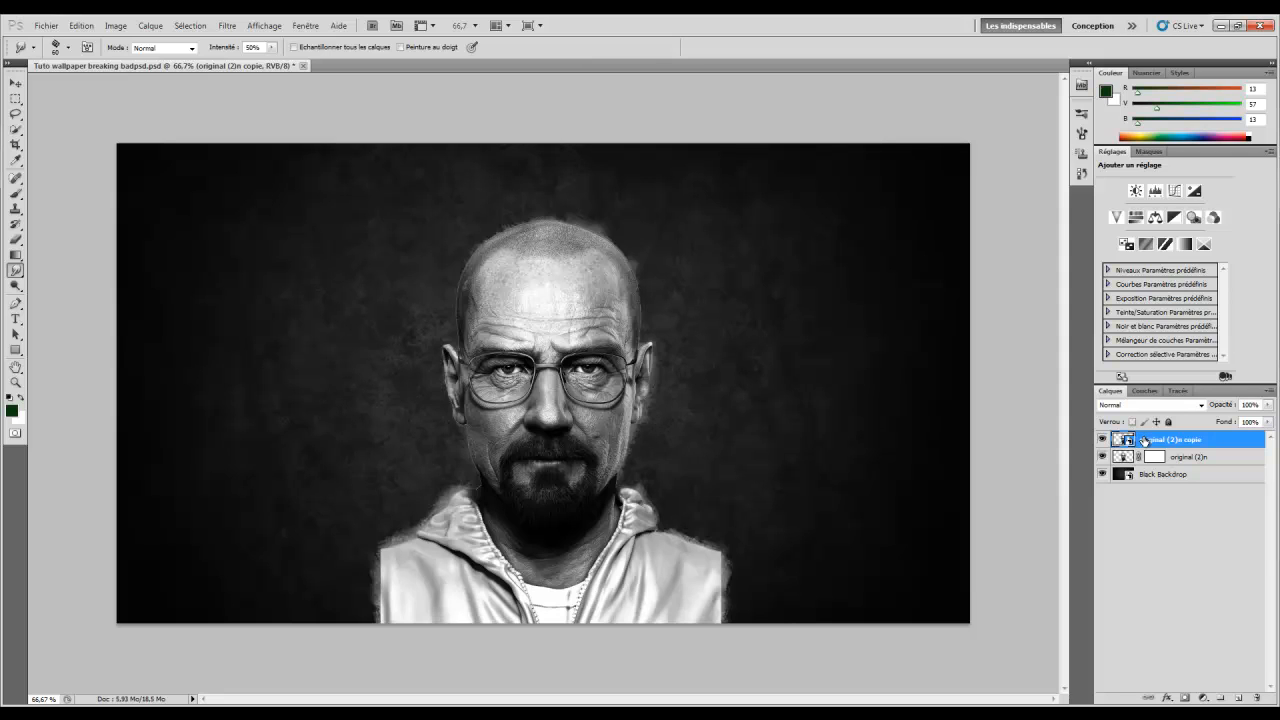
left_click(1186, 698)
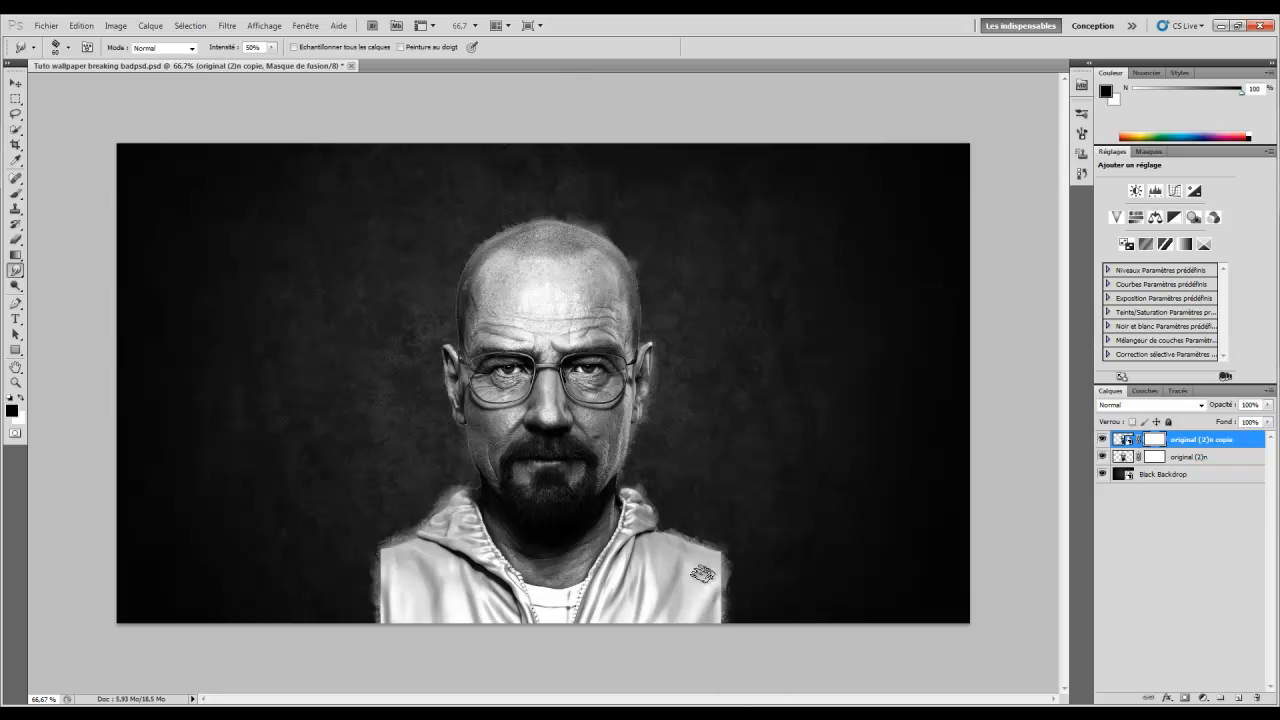
left_click(1102, 440)
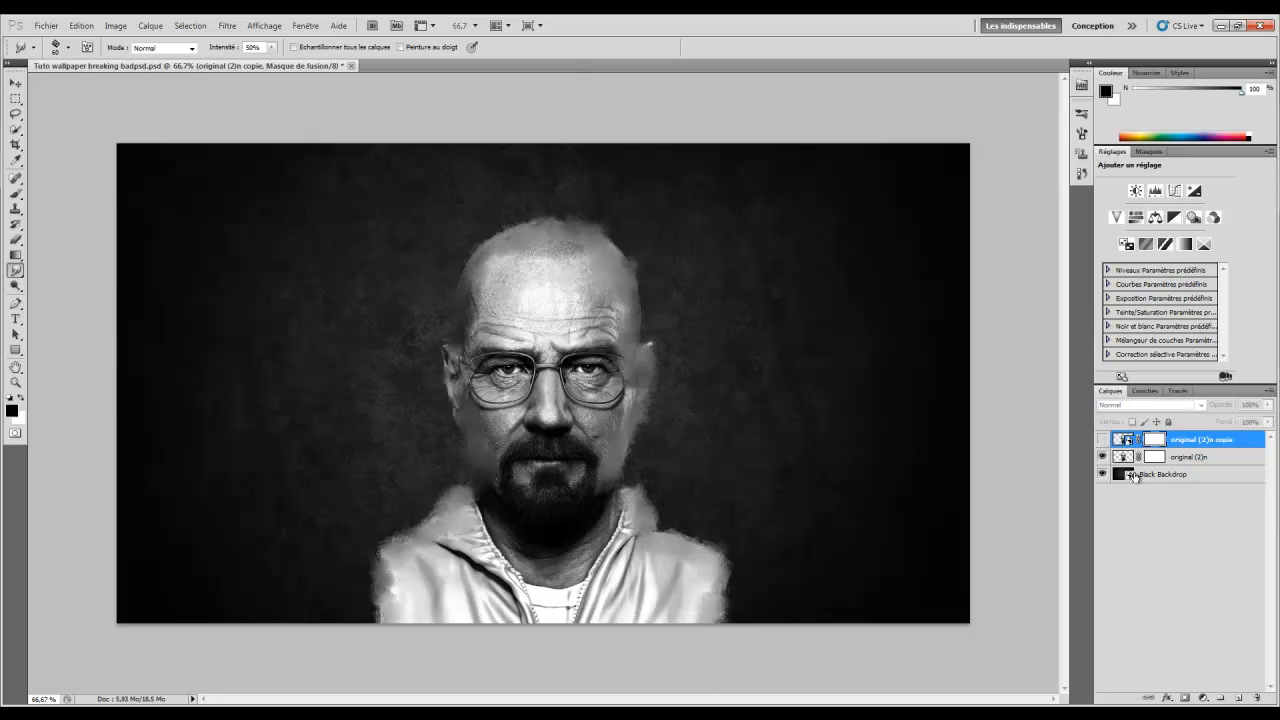
Show the copy layer and, with a 71 px lower-opacity brush, mask out the head's edges
left_click(1102, 440)
left_click(15, 193)
right_click(381, 298)
left_click(437, 323)
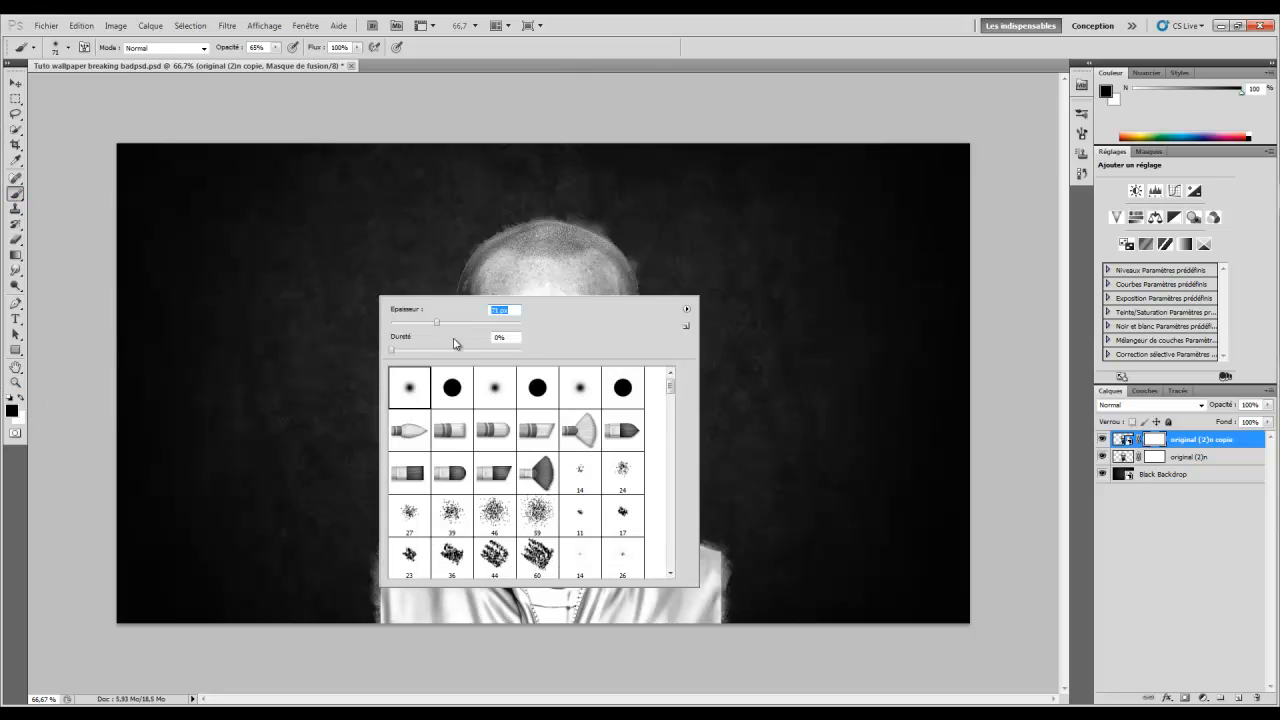
left_click_drag(228, 48, 215, 48)
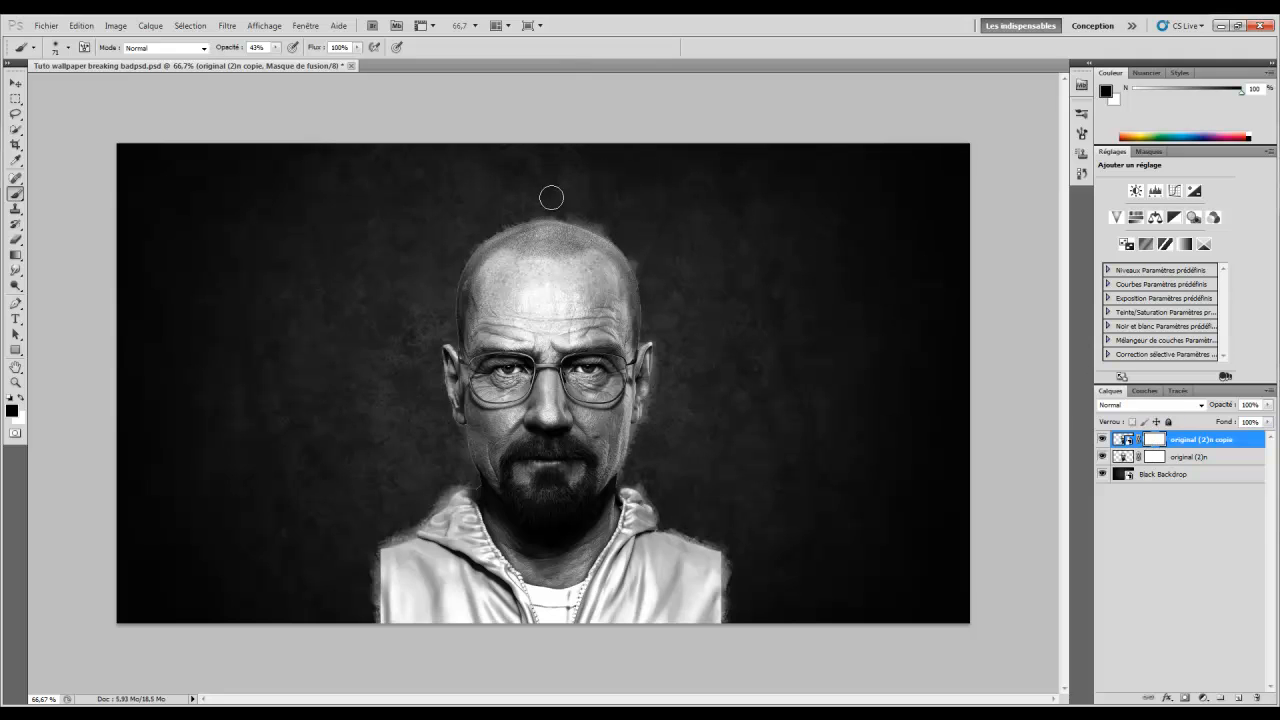
left_click_drag(600, 229, 641, 279)
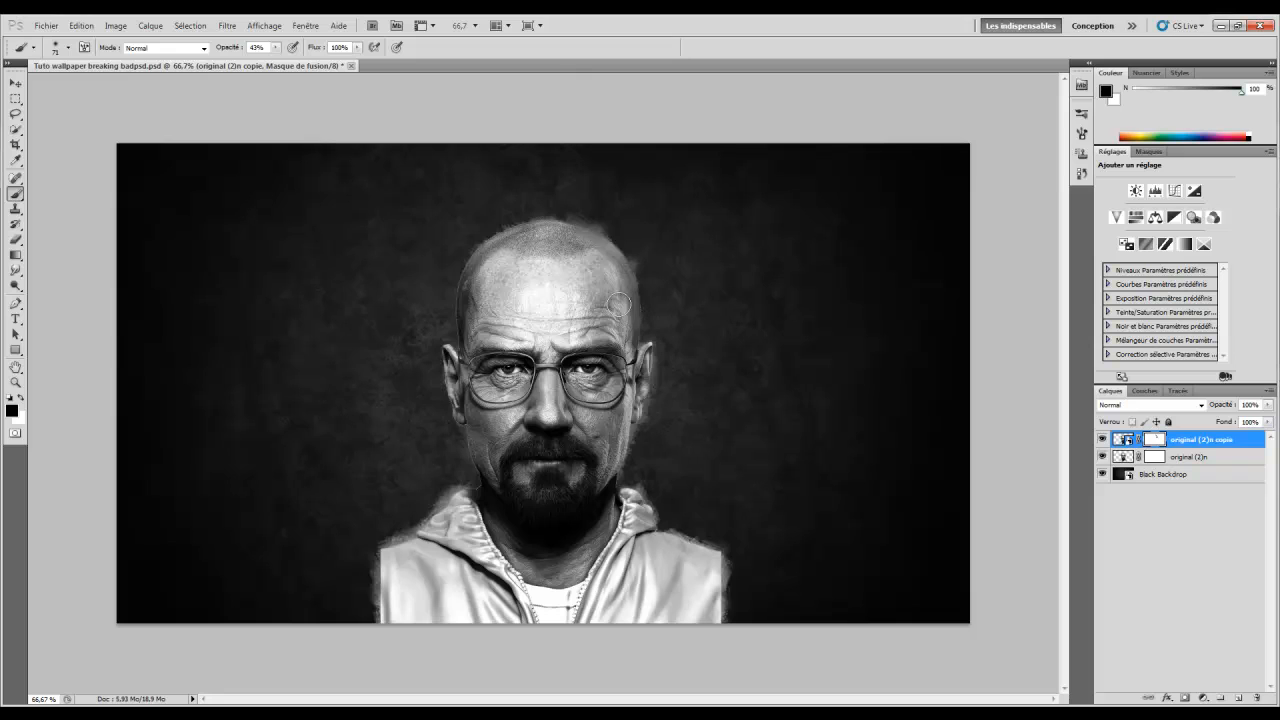
left_click_drag(466, 256, 456, 335)
left_click_drag(431, 354, 446, 374)
Roll back to the first brush stroke and repaint the mask in white around the head's top
left_click(1081, 172)
scroll(926, 255, "up", 5)
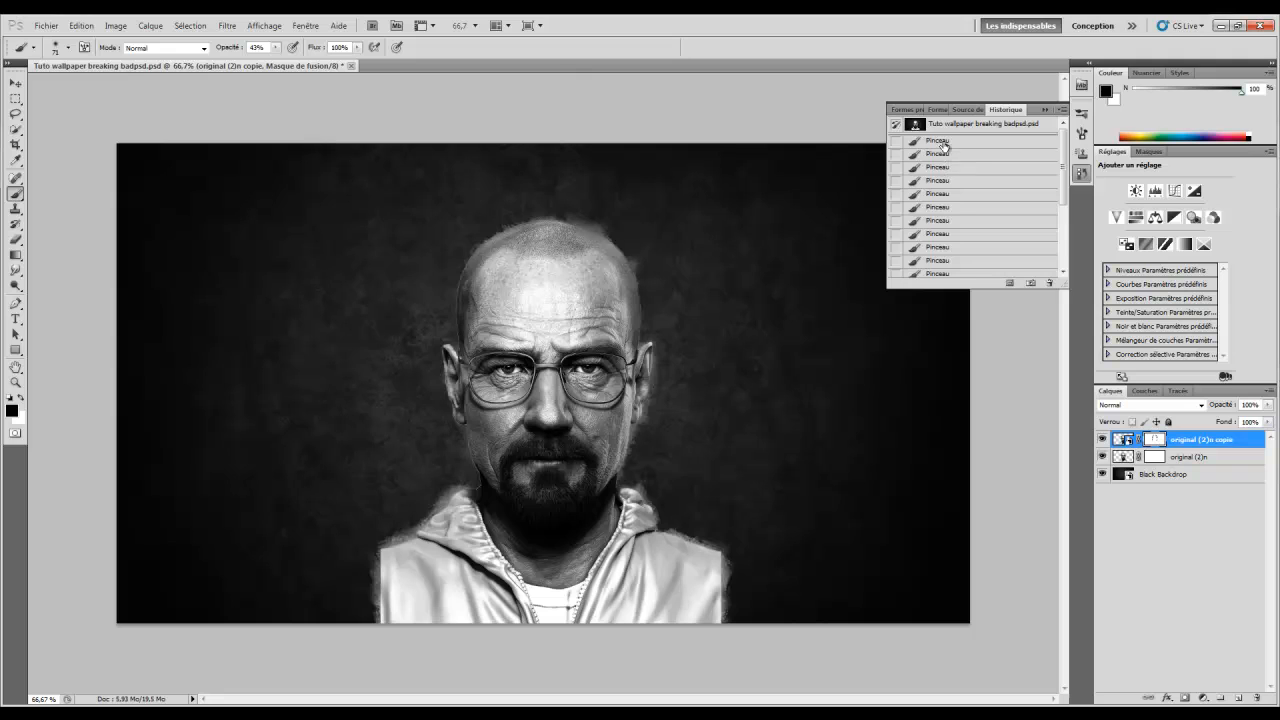
left_click(942, 143)
left_click(20, 398)
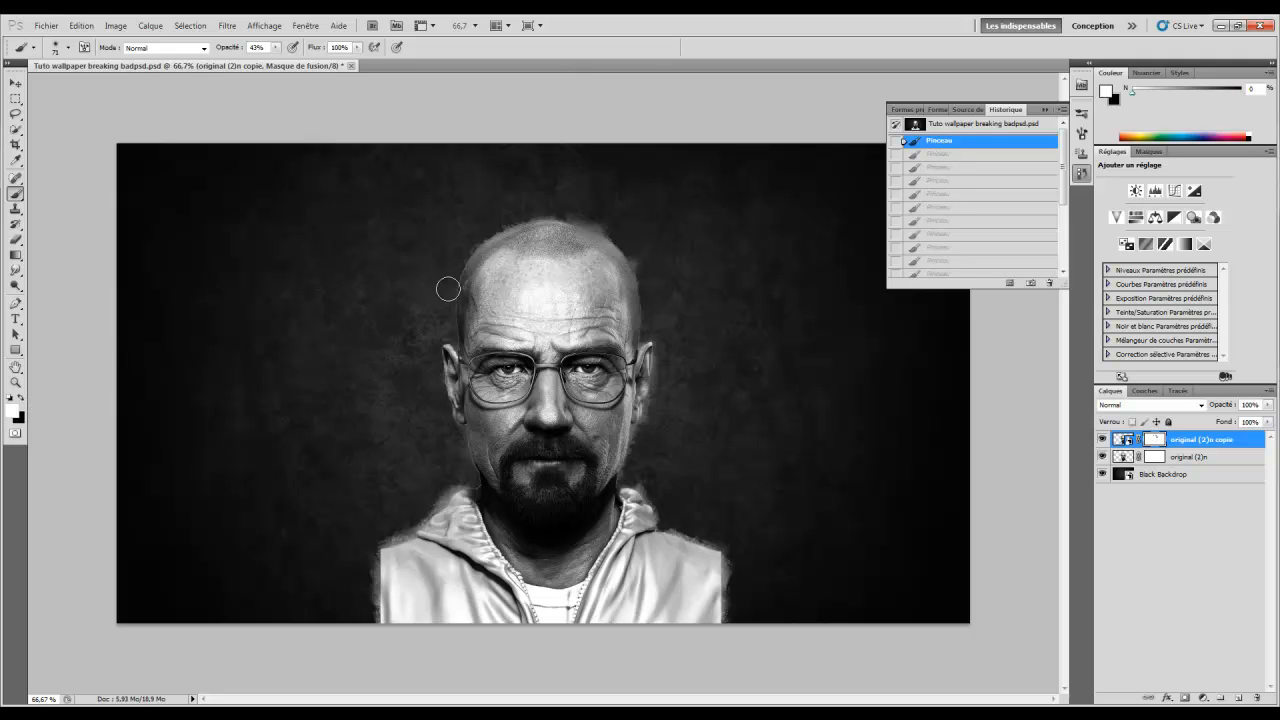
left_click(459, 297)
left_click(468, 306)
left_click(463, 244)
left_click(482, 232)
left_click(510, 223)
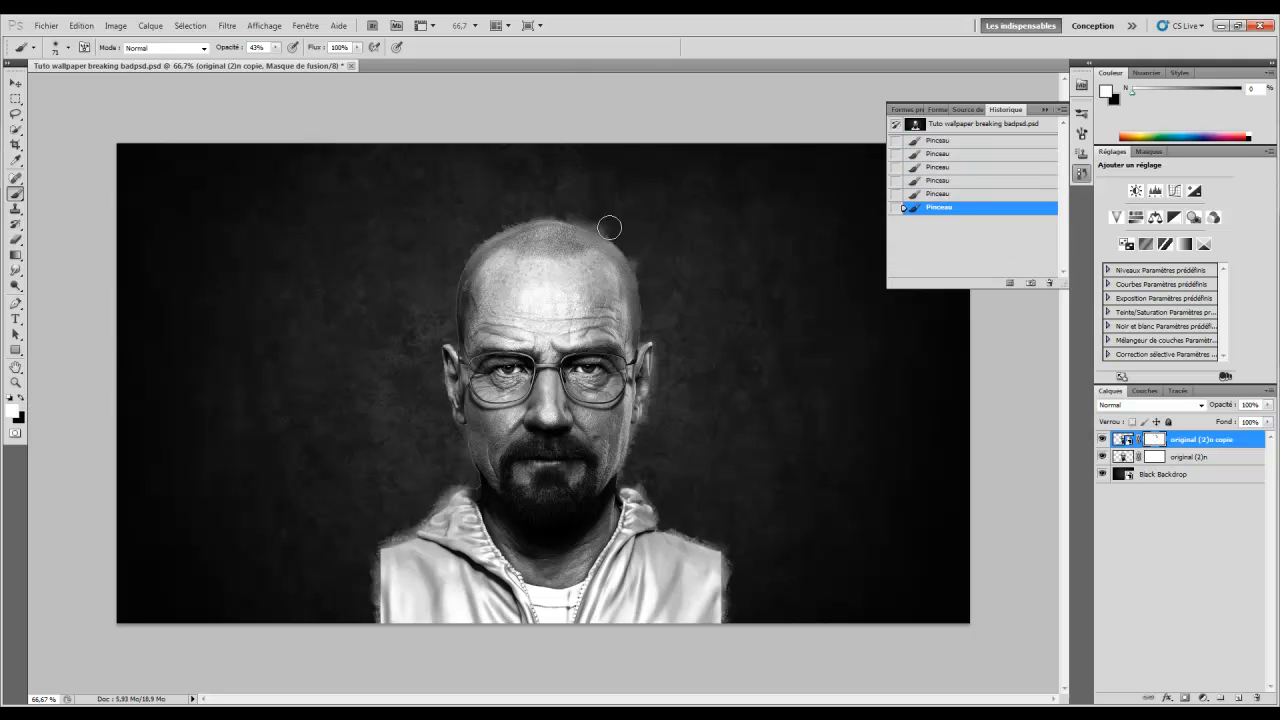
left_click(594, 232)
left_click(609, 234)
left_click(626, 245)
left_click(638, 275)
left_click(641, 313)
Repaint the mask along the head's right edge and top-left, then target the layer's pixels
left_click(649, 322)
left_click(582, 234)
left_click(607, 260)
left_click(631, 272)
left_click(643, 249)
left_click(611, 238)
left_click(554, 220)
left_click(539, 222)
left_click(504, 248)
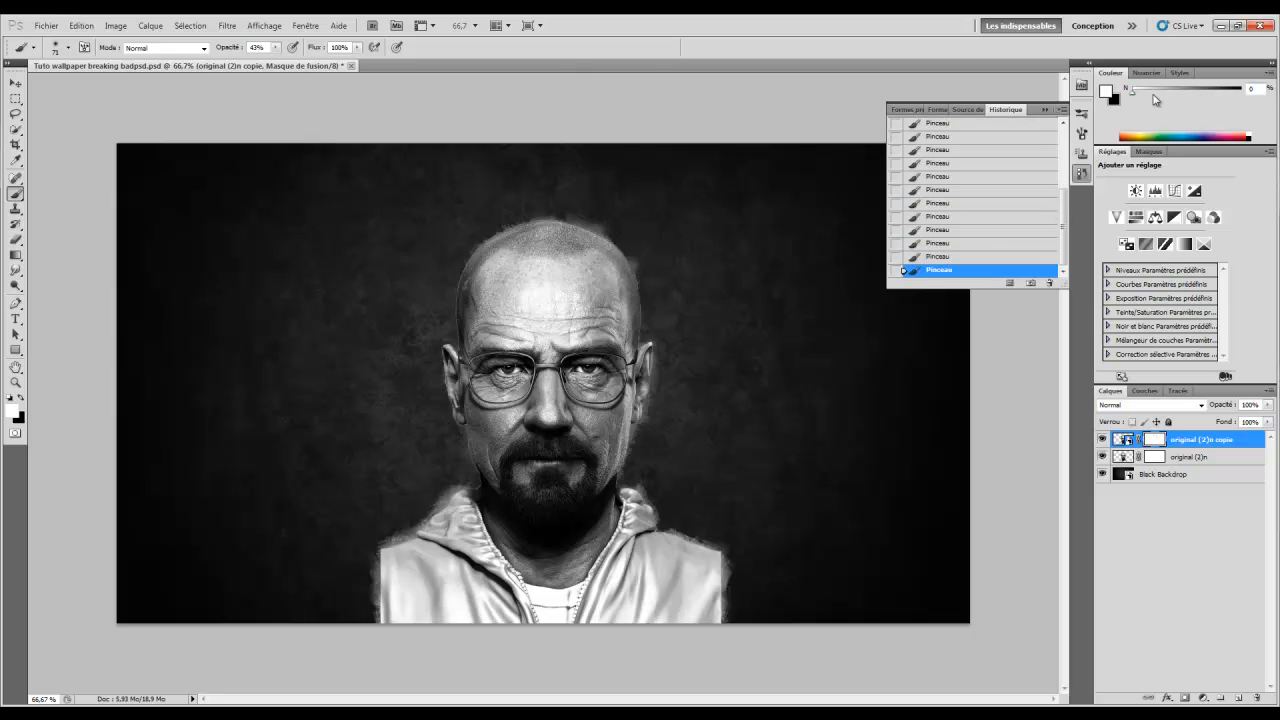
left_click(1047, 109)
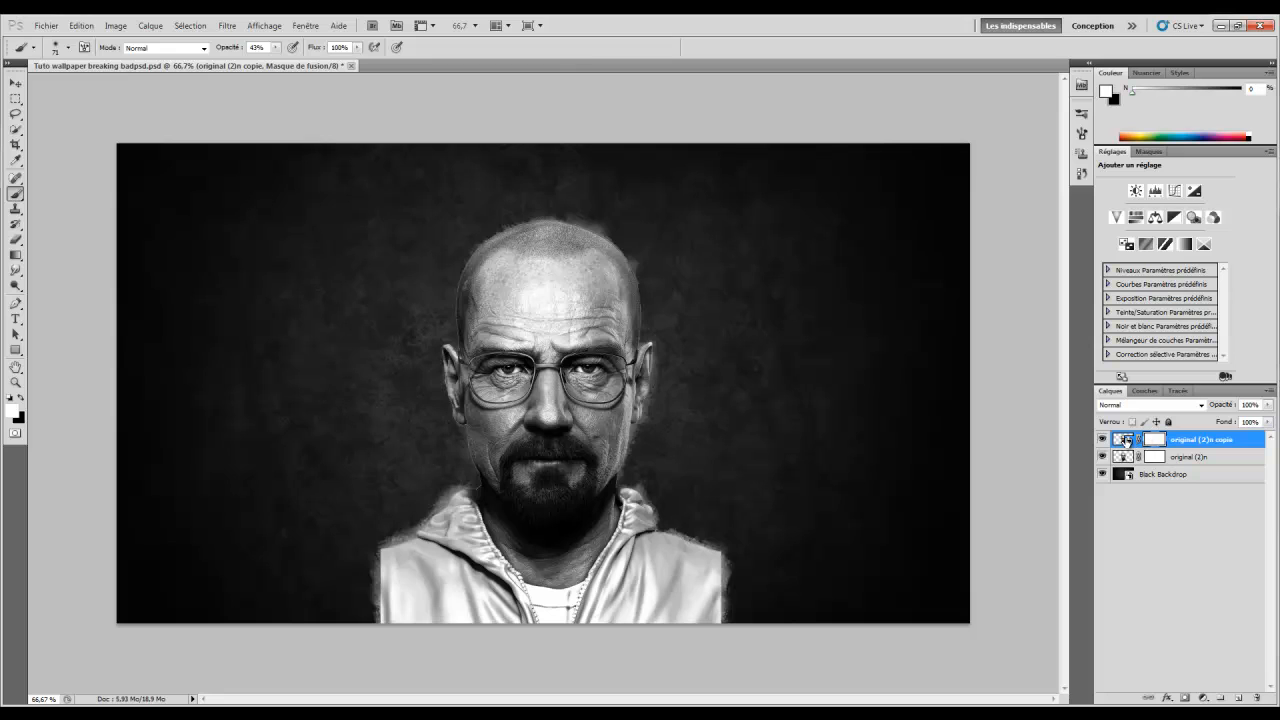
left_click(1124, 440)
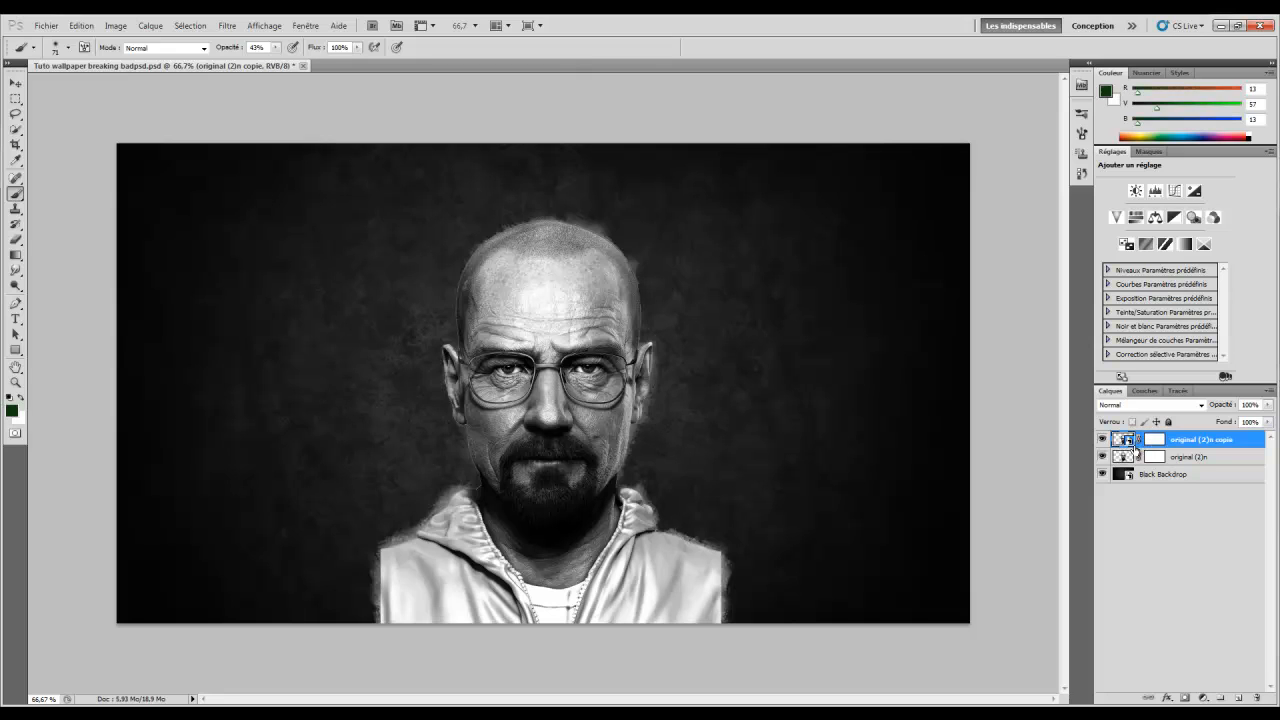
With a 29 px Smudge brush, smear the halo above the head and the left head, ear and cheek edges
left_click(15, 271)
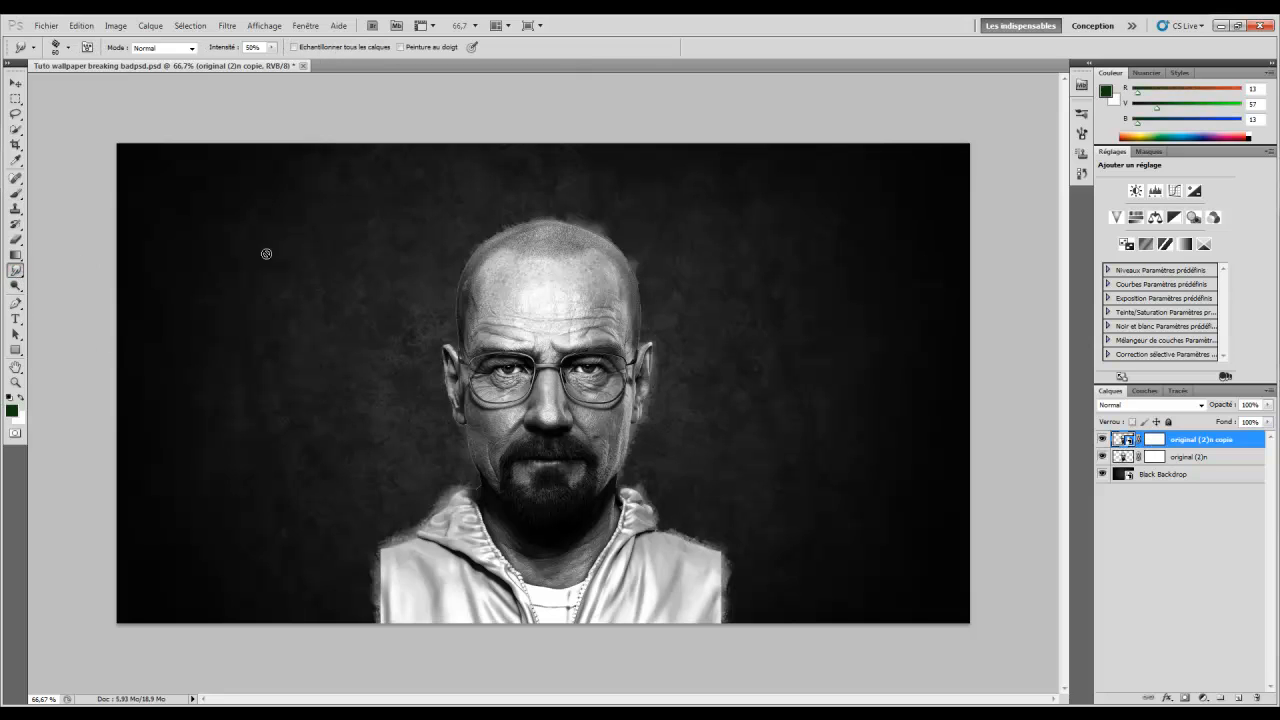
left_click(566, 230)
left_click(586, 281)
right_click(625, 228)
left_click_drag(646, 243, 577, 229)
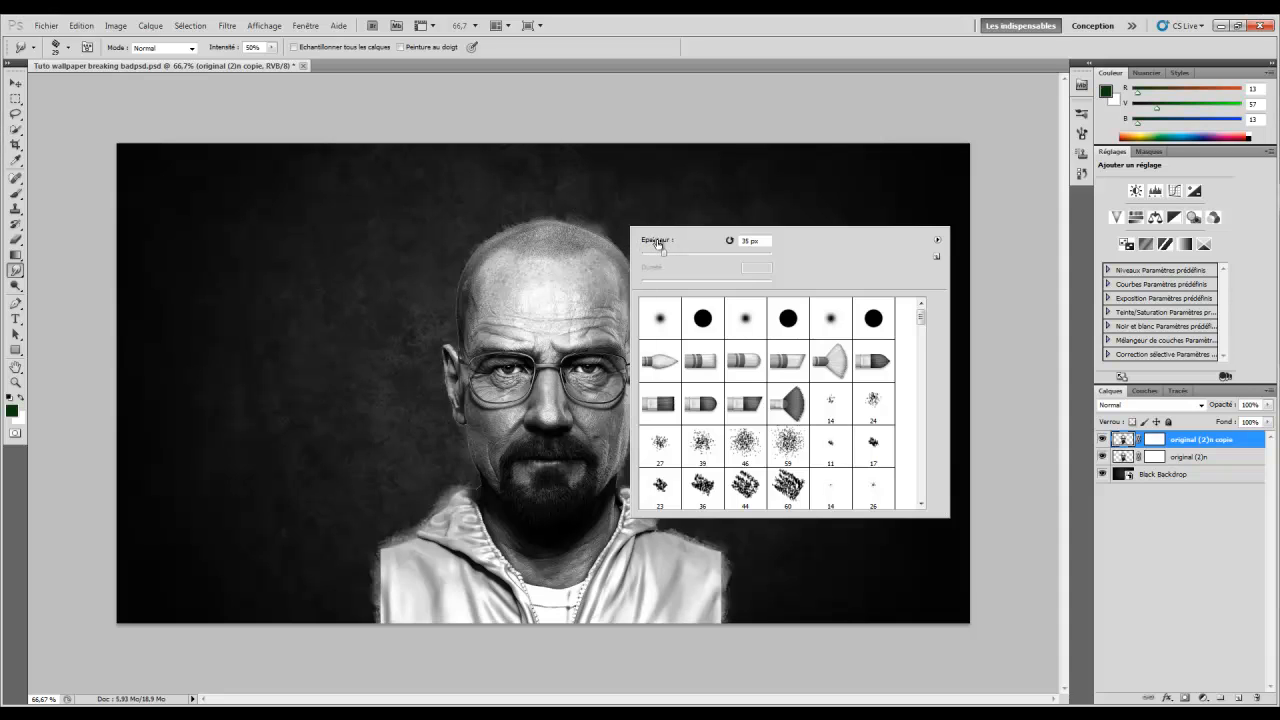
left_click(563, 223)
left_click_drag(572, 222, 640, 277)
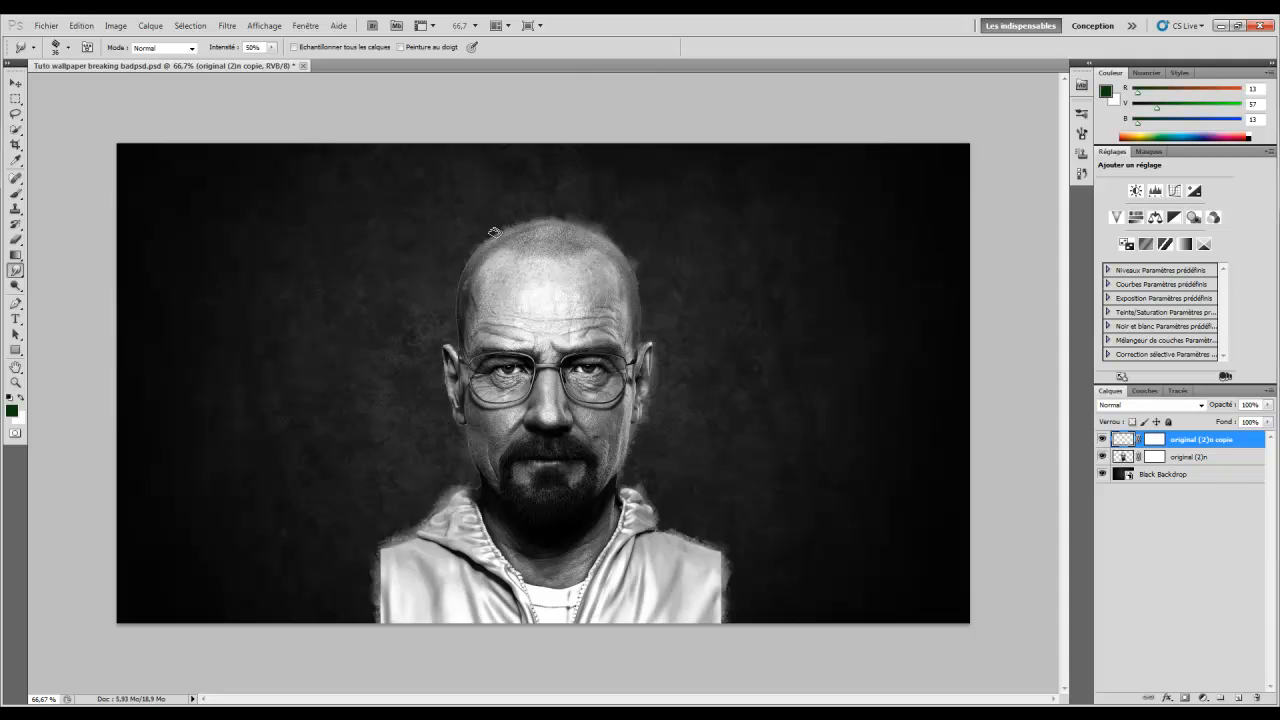
left_click_drag(463, 271, 458, 274)
left_click_drag(438, 352, 444, 361)
mouse_move(461, 425)
left_mouse_down()
mouse_move(454, 448)
mouse_move(476, 484)
mouse_move(469, 458)
left_mouse_up()
Enlarge the smudge brush to 66 px and soften both shoulders and the jacket's bottom edge
right_click(670, 474)
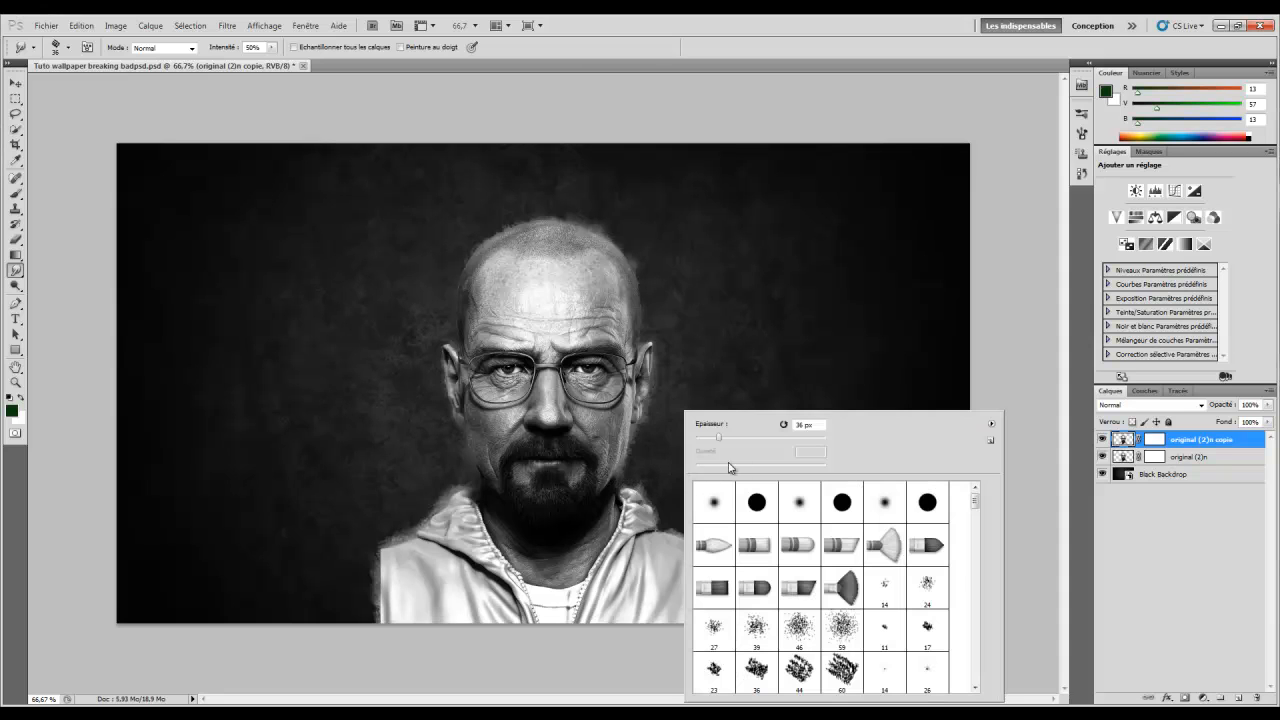
left_click_drag(731, 441, 738, 438)
key("Return")
mouse_move(687, 534)
left_mouse_down()
mouse_move(706, 544)
mouse_move(726, 598)
left_mouse_up()
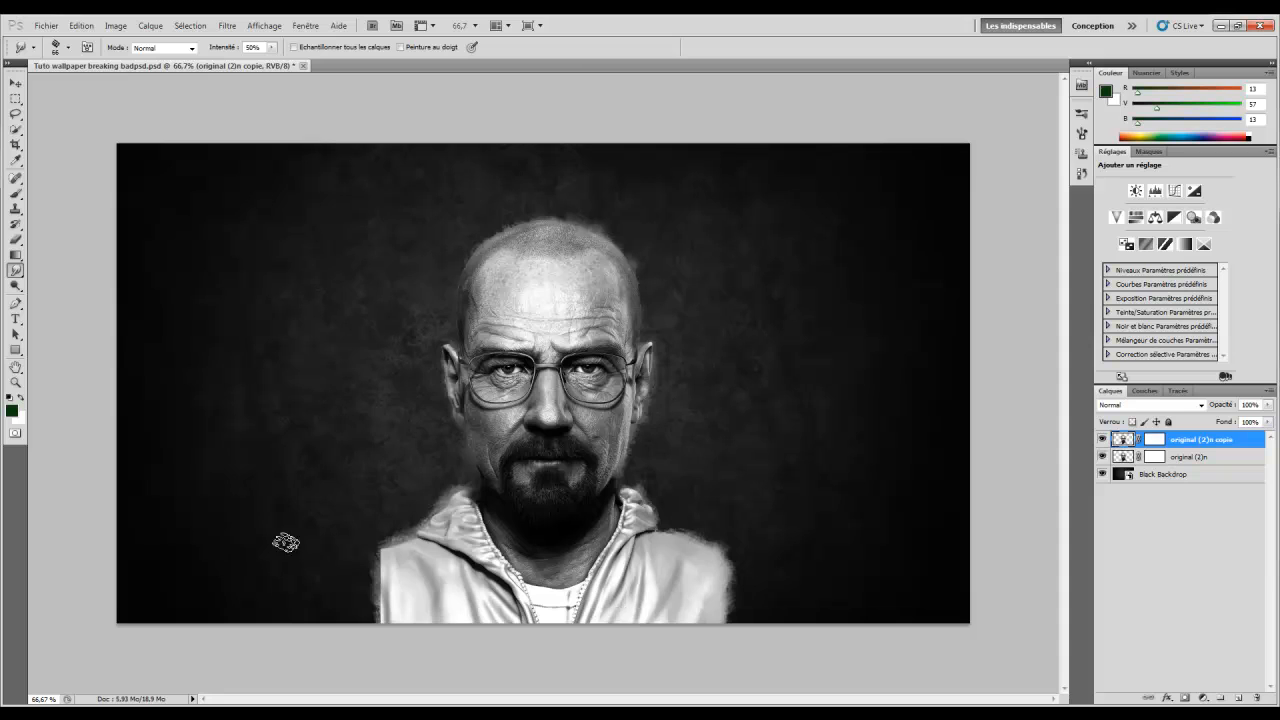
mouse_move(384, 612)
left_mouse_down()
mouse_move(366, 612)
mouse_move(400, 545)
left_mouse_up()
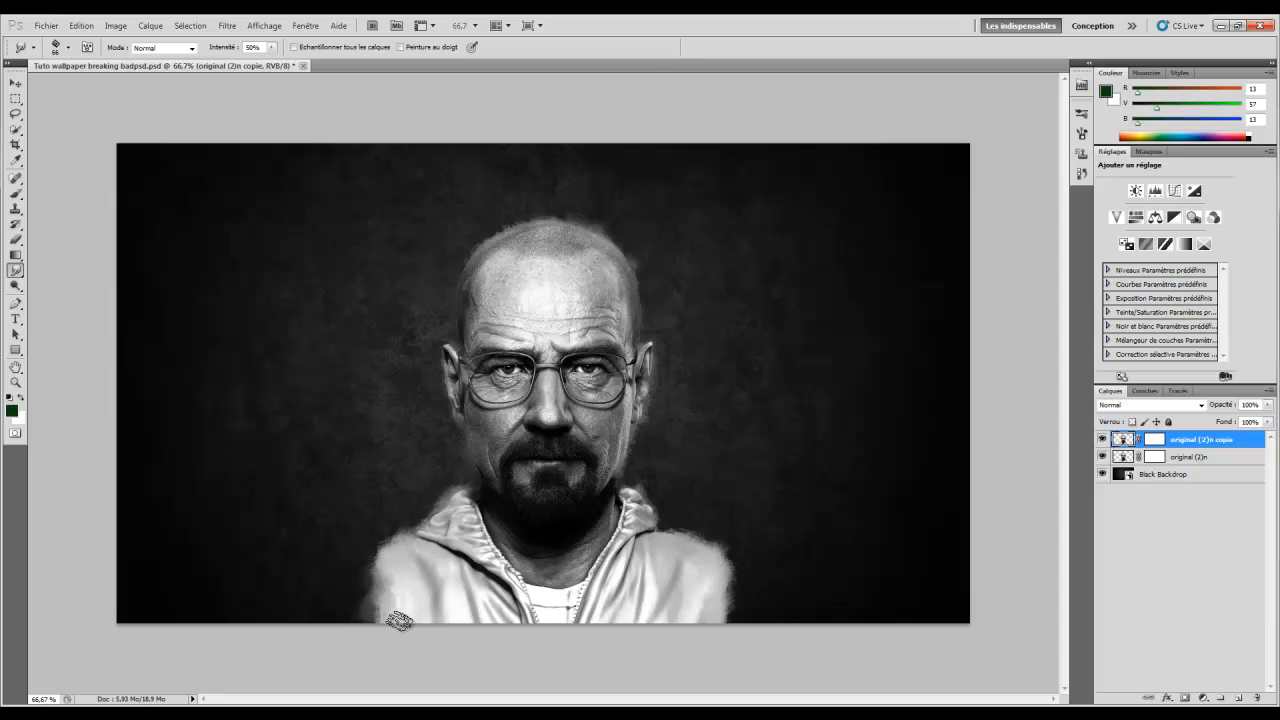
left_click_drag(704, 627, 733, 647)
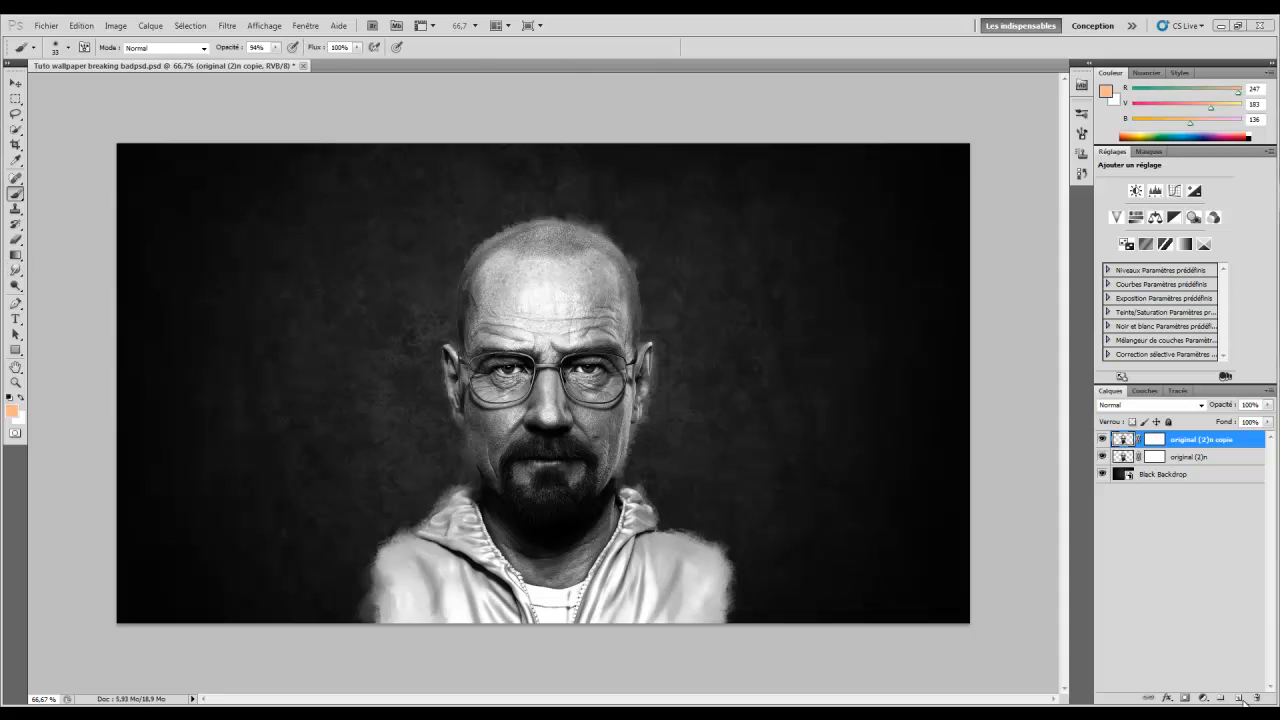
Add a new empty layer named couleur peau
left_click(1238, 699)
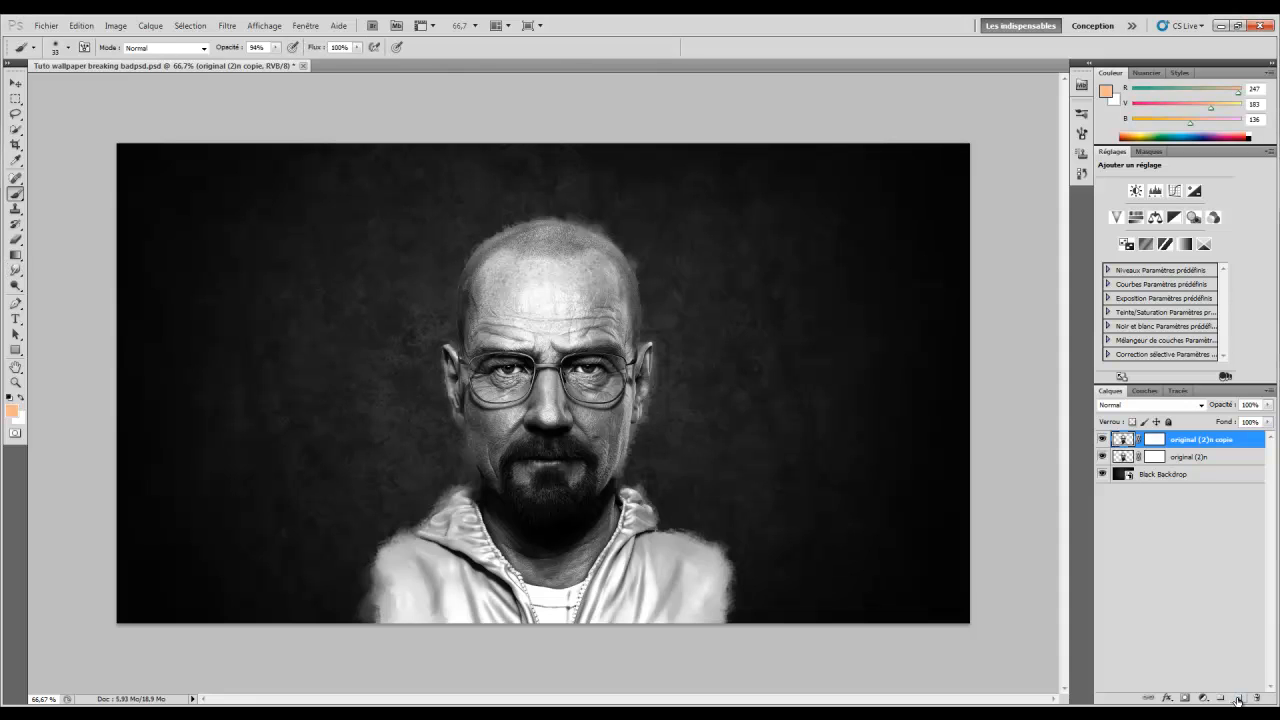
double_click(1153, 440)
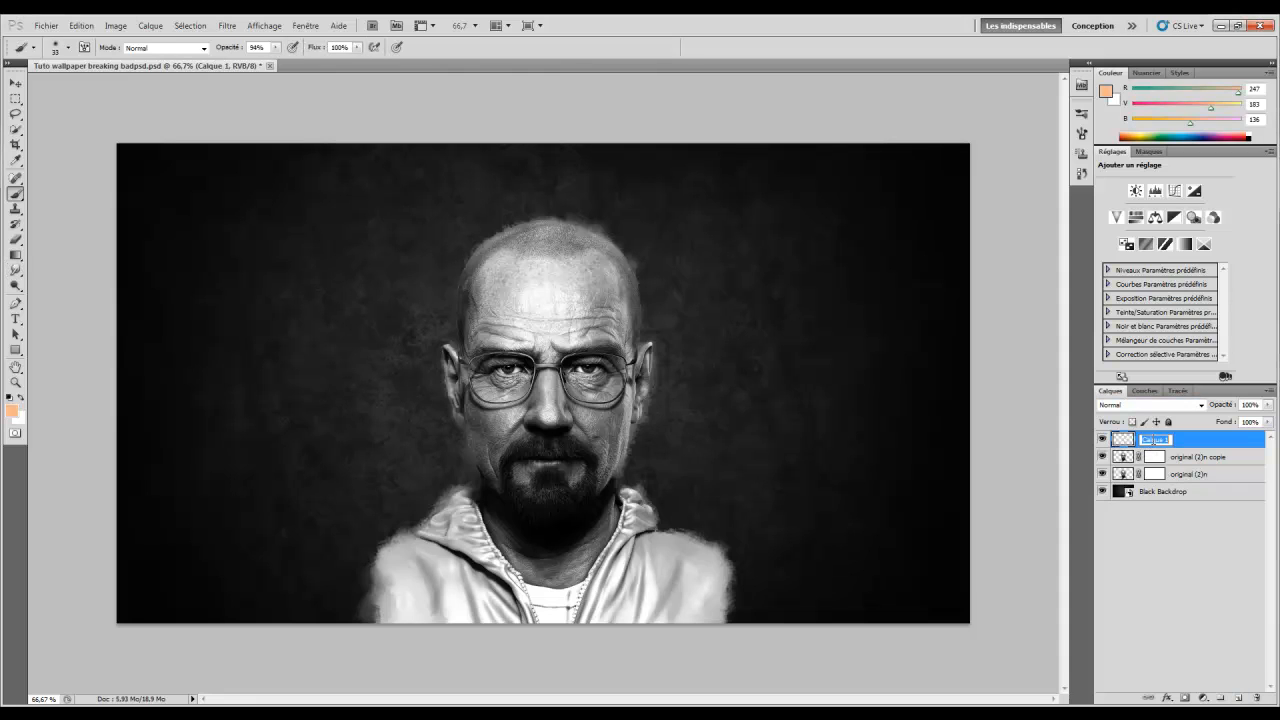
type("couleur d")
key("Return")
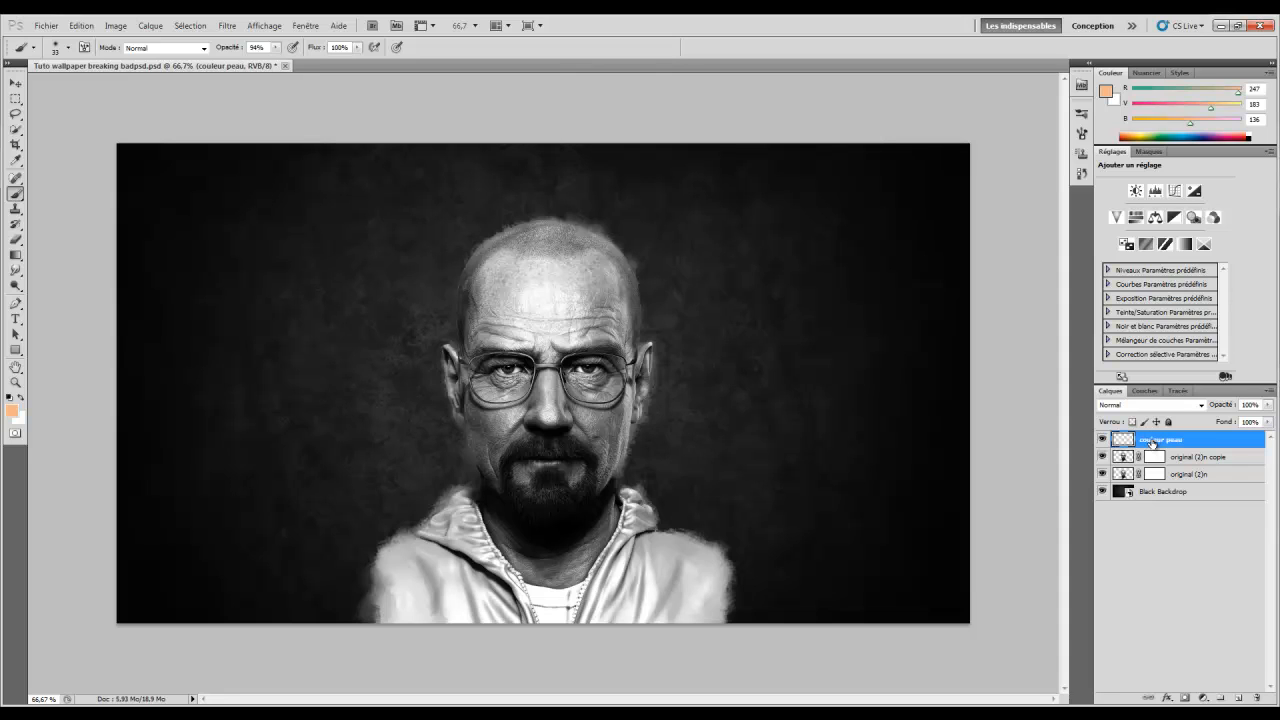
Set the foreground colour to peach #f7b788 (R 247, G 183, B 136)
left_click(10, 411)
left_click_drag(710, 399, 640, 405)
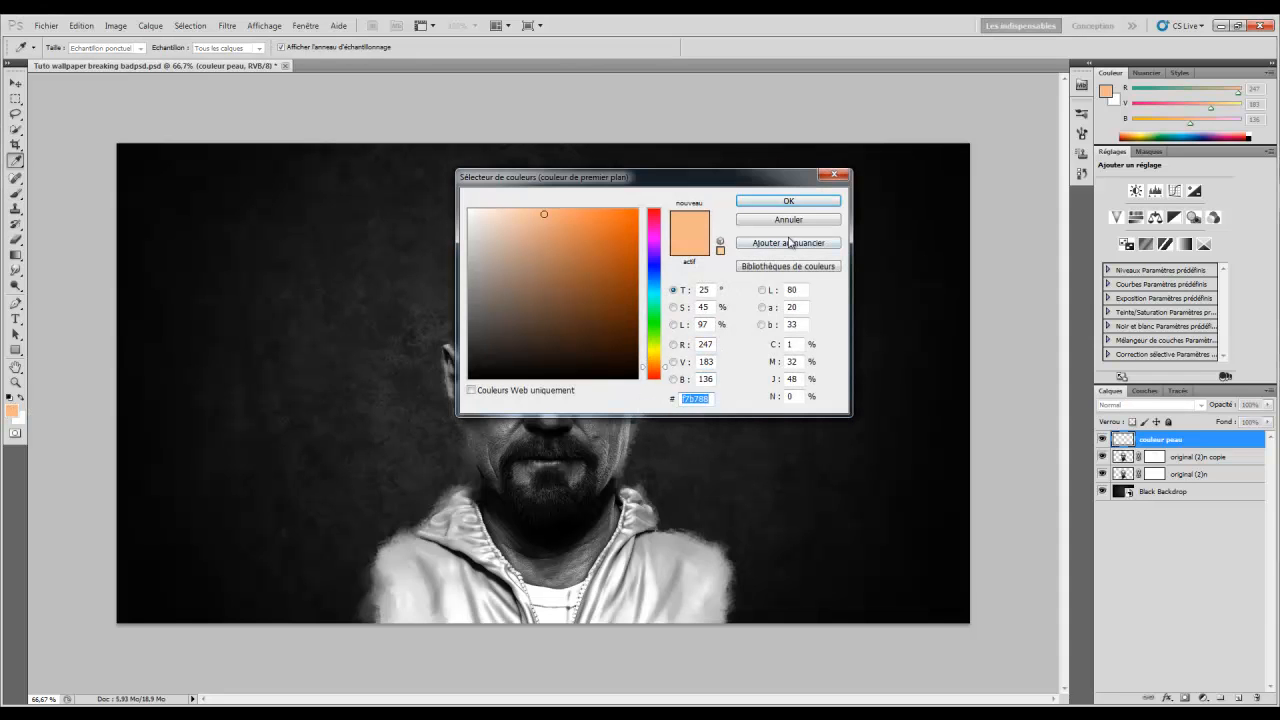
left_click(788, 201)
Zoom the portrait to 100% and then closer on the chin and neck
left_click(15, 383)
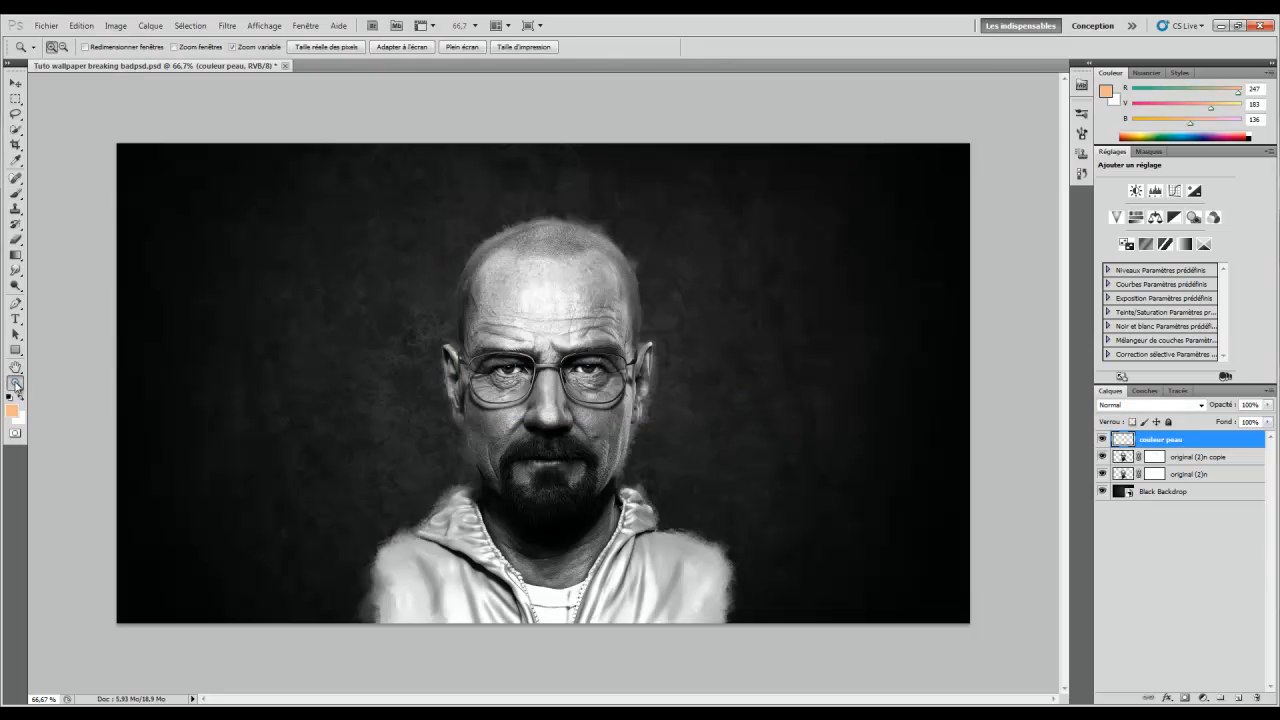
left_click(628, 314)
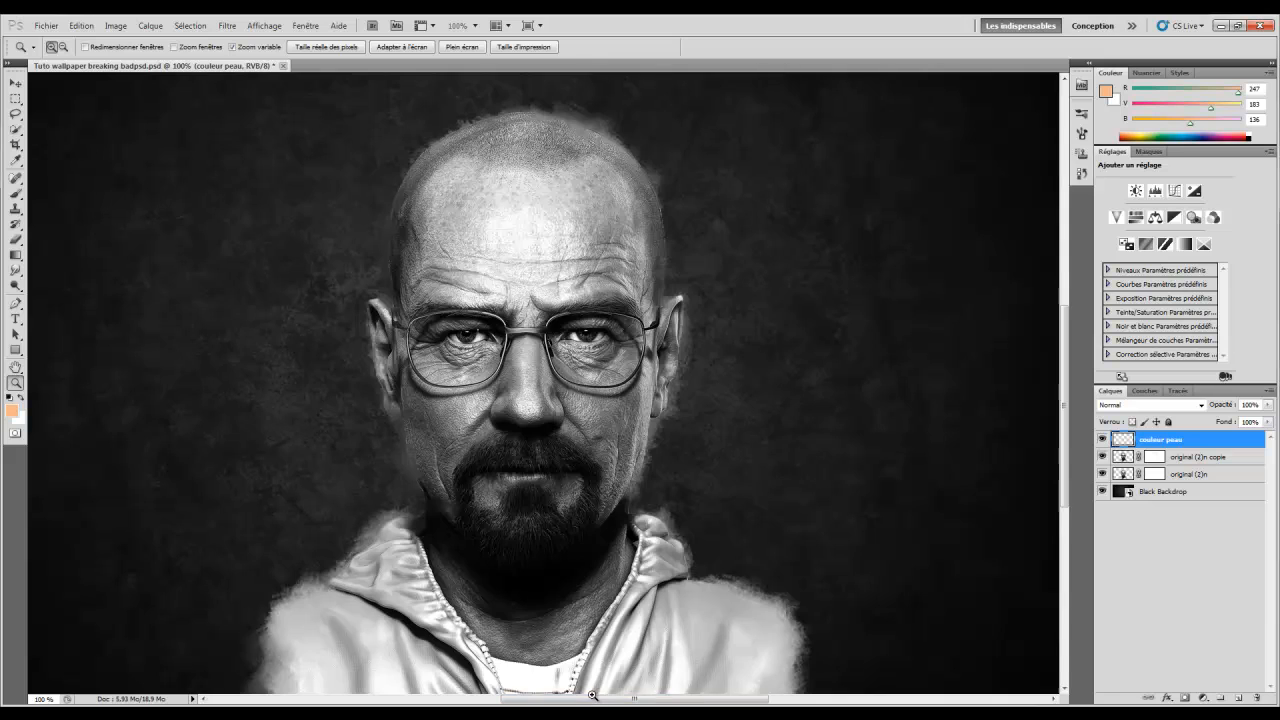
left_click(630, 686)
right_click(592, 450)
right_click(561, 432)
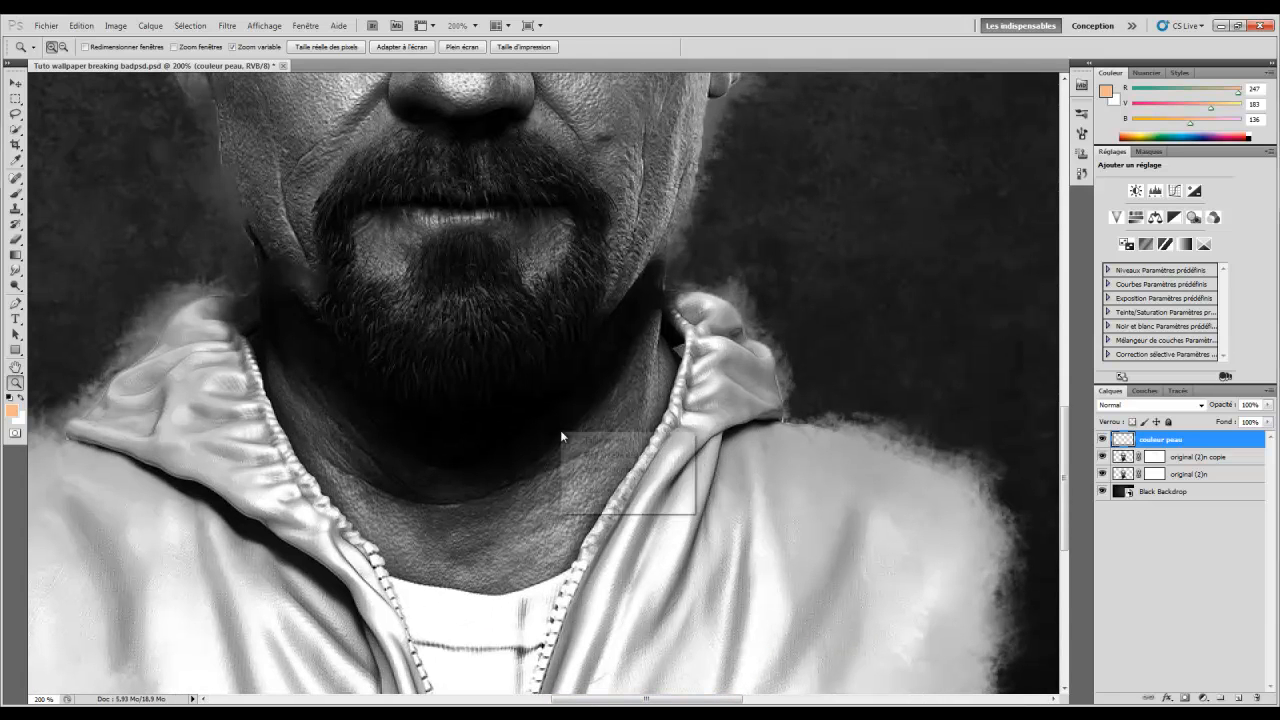
left_click(553, 384)
left_click_drag(553, 384, 509, 384)
scroll(575, 548, "up", 4)
scroll(578, 556, "up", 1)
left_click_drag(659, 700, 645, 700)
scroll(648, 620, "up", 1)
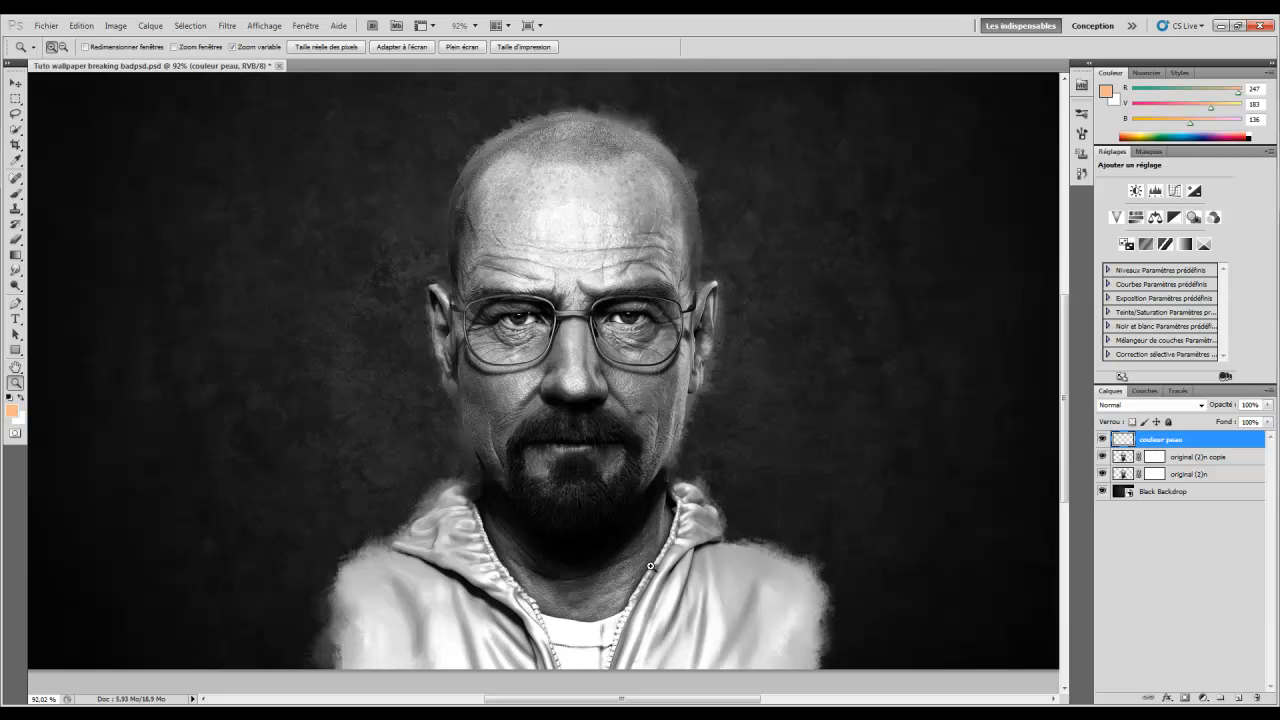
left_click(15, 196)
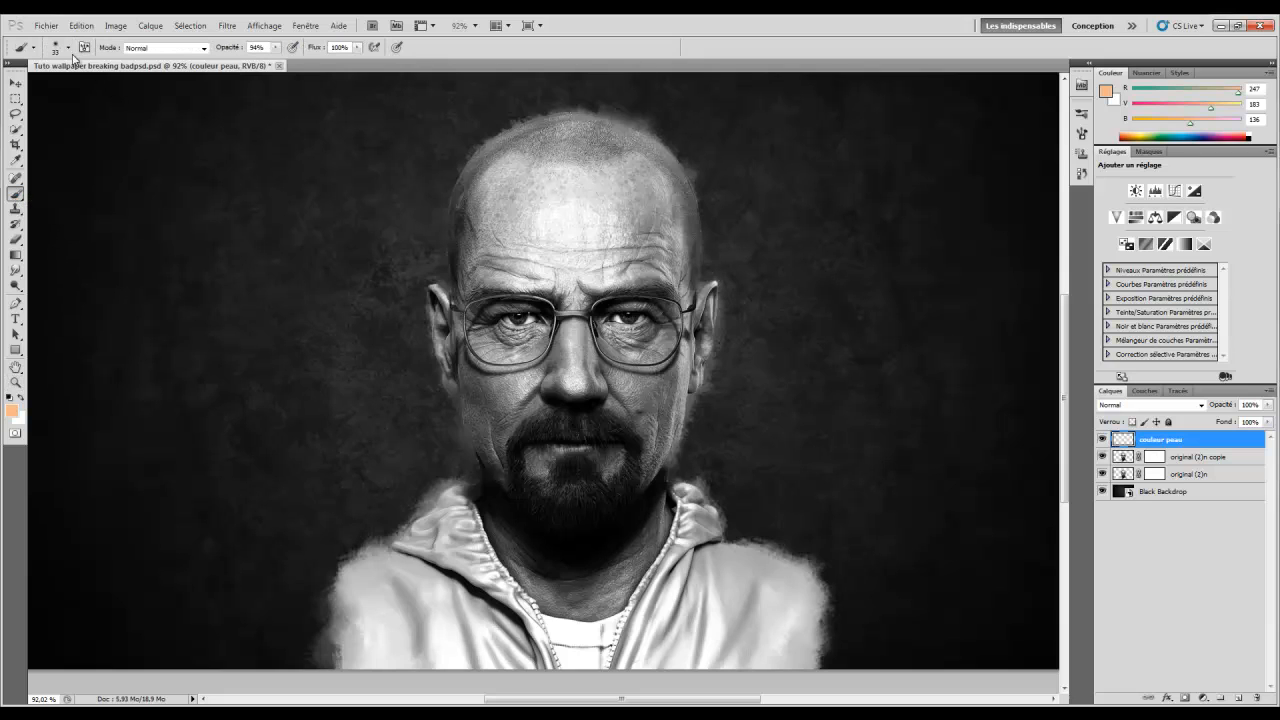
Paint peach across the forehead on couleur peau with a 41 px, then 64 px brush
right_click(515, 235)
left_click_drag(566, 253, 569, 251)
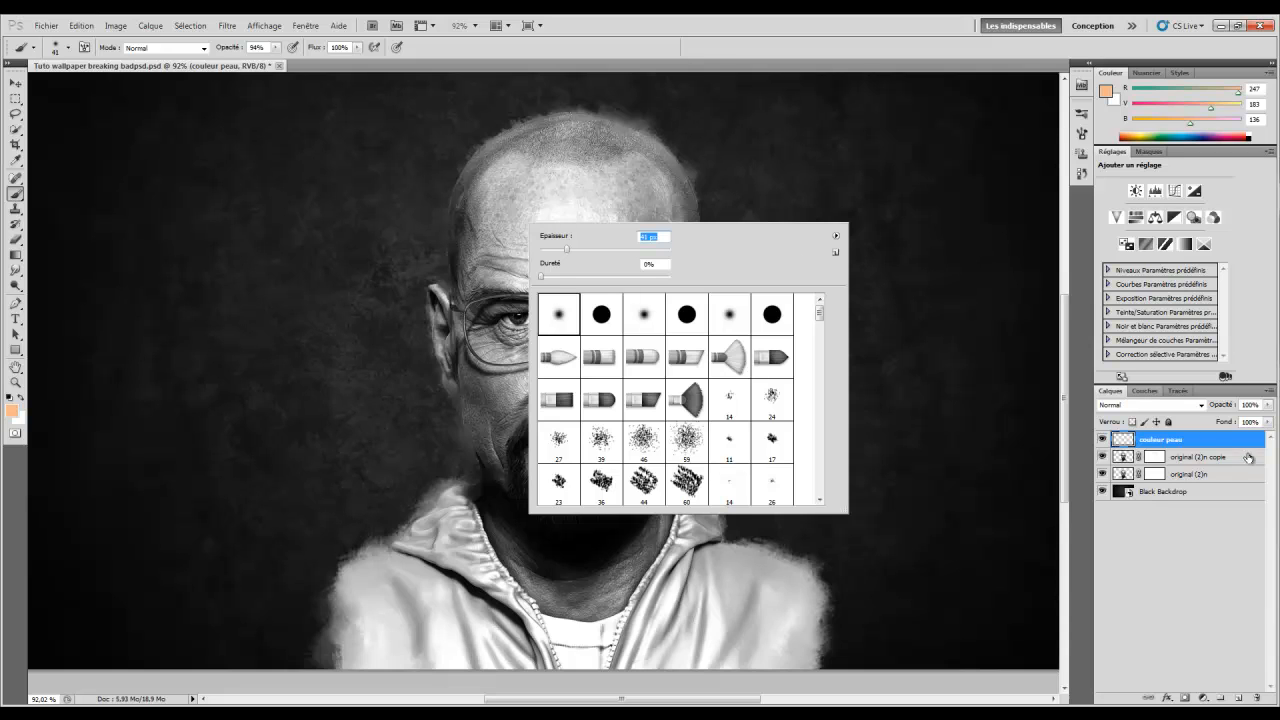
left_click(1178, 446)
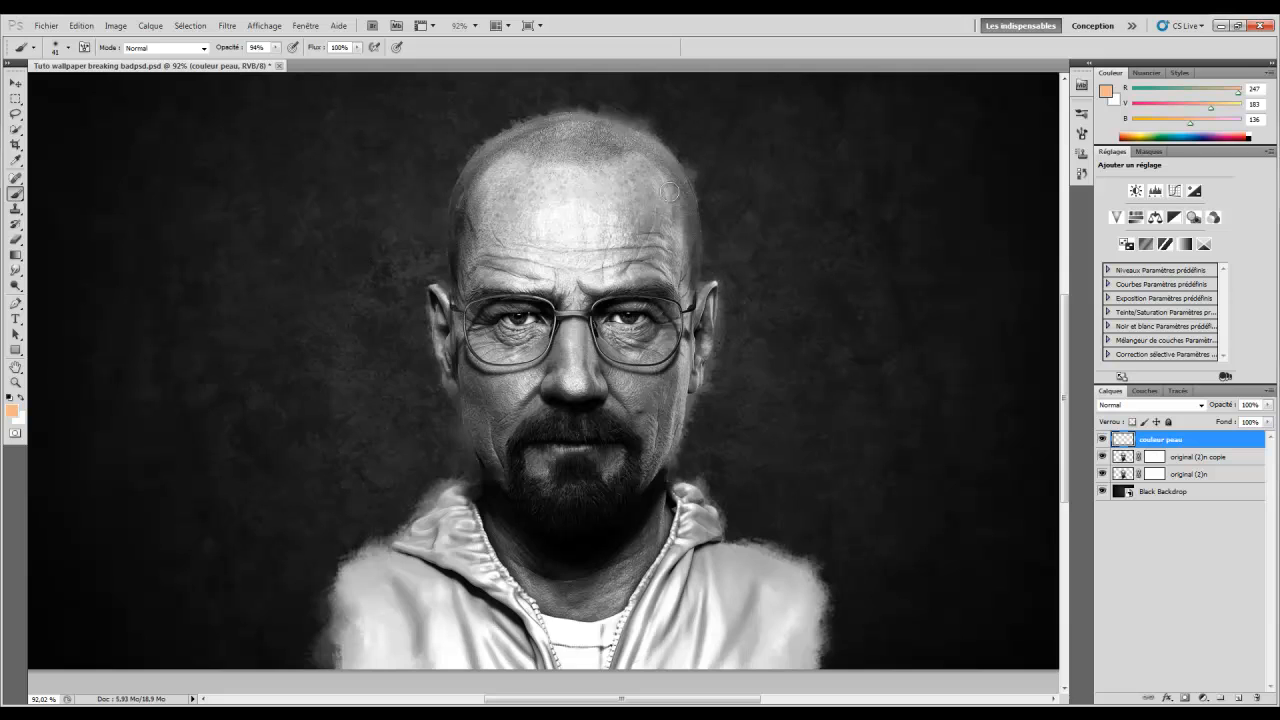
mouse_move(637, 166)
left_mouse_down()
mouse_move(513, 150)
mouse_move(519, 160)
mouse_move(517, 135)
mouse_move(516, 167)
mouse_move(492, 170)
mouse_move(466, 254)
mouse_move(469, 238)
mouse_move(469, 256)
mouse_move(492, 268)
mouse_move(574, 263)
mouse_move(499, 223)
left_mouse_up()
right_click(528, 232)
left_click_drag(574, 259, 586, 259)
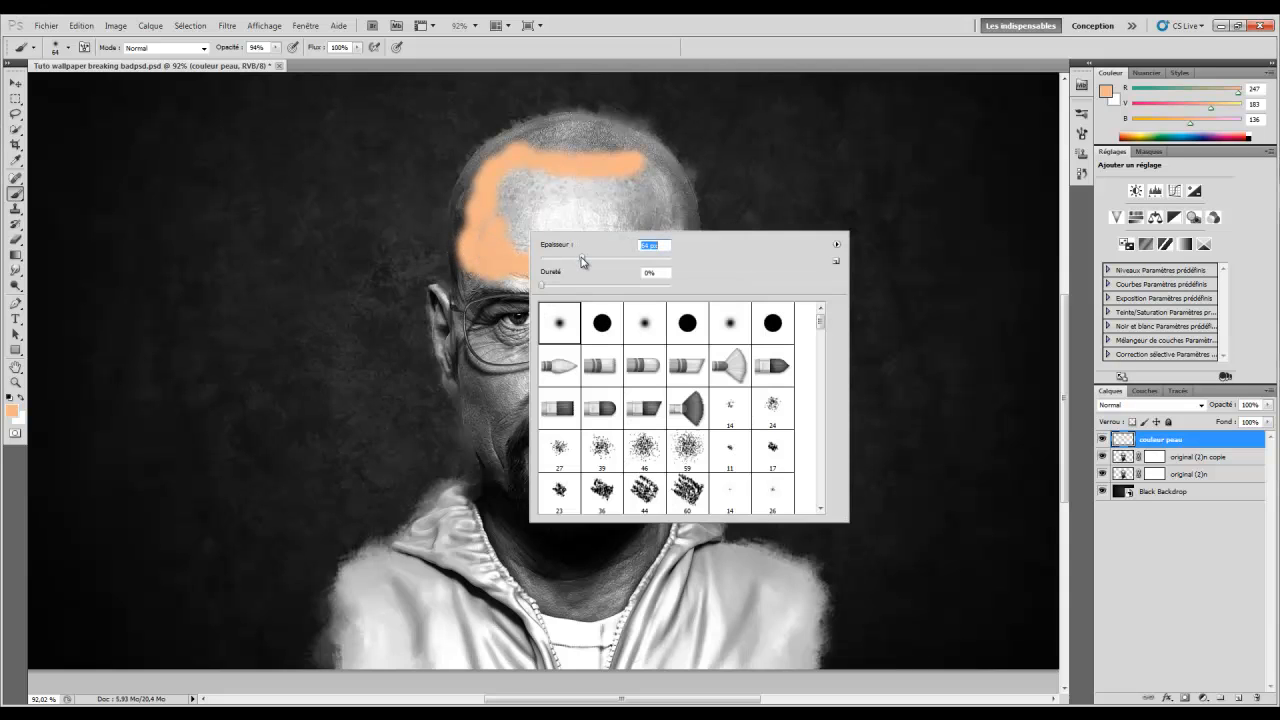
mouse_move(514, 186)
left_mouse_down()
mouse_move(494, 238)
mouse_move(528, 211)
mouse_move(536, 237)
mouse_move(550, 185)
mouse_move(527, 174)
mouse_move(600, 185)
mouse_move(626, 174)
mouse_move(636, 194)
mouse_move(655, 179)
mouse_move(677, 250)
mouse_move(662, 265)
mouse_move(591, 265)
mouse_move(585, 218)
left_mouse_up()
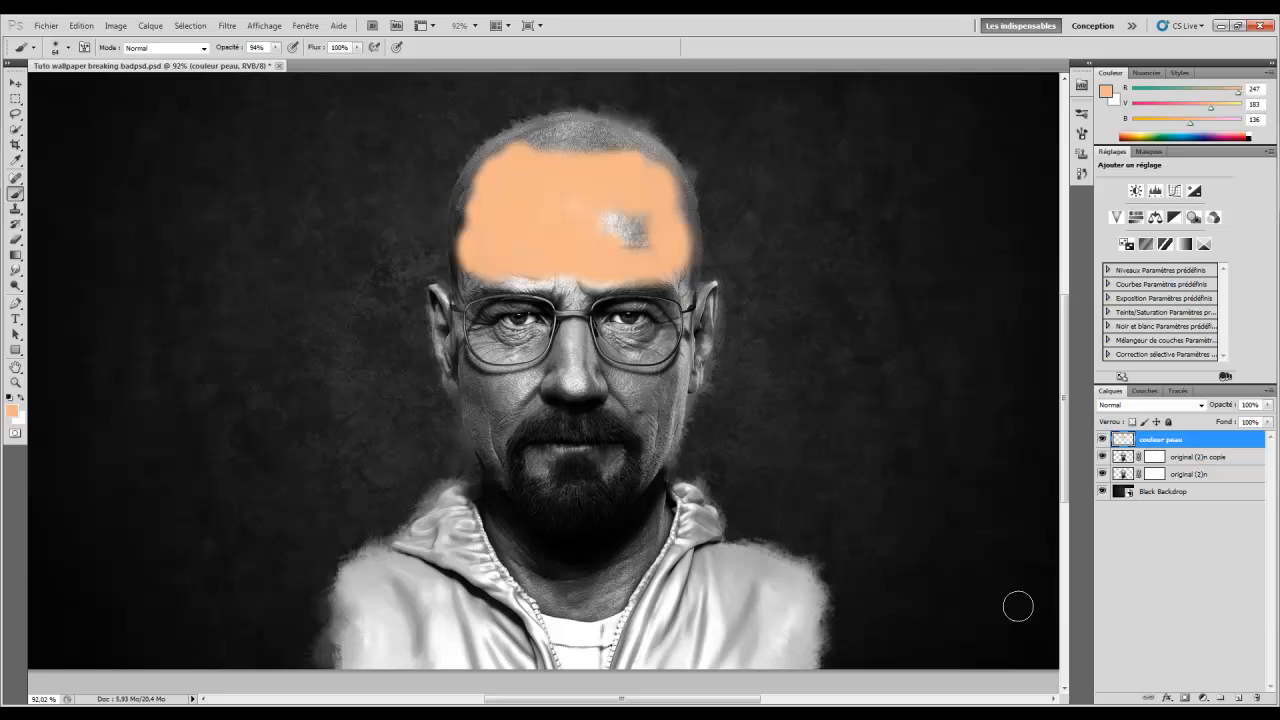
Set couleur peau to Densité linéaire + at 40% opacity and fill the missed forehead patch
left_click(1127, 408)
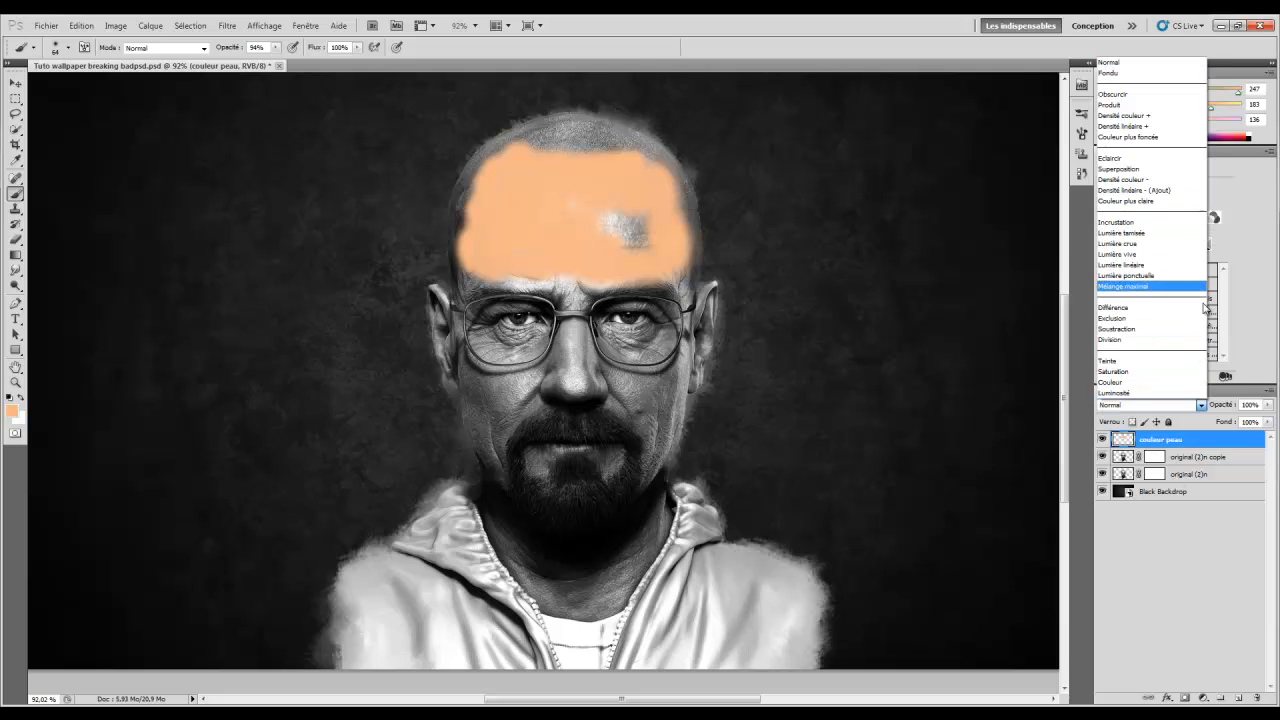
left_click(1155, 127)
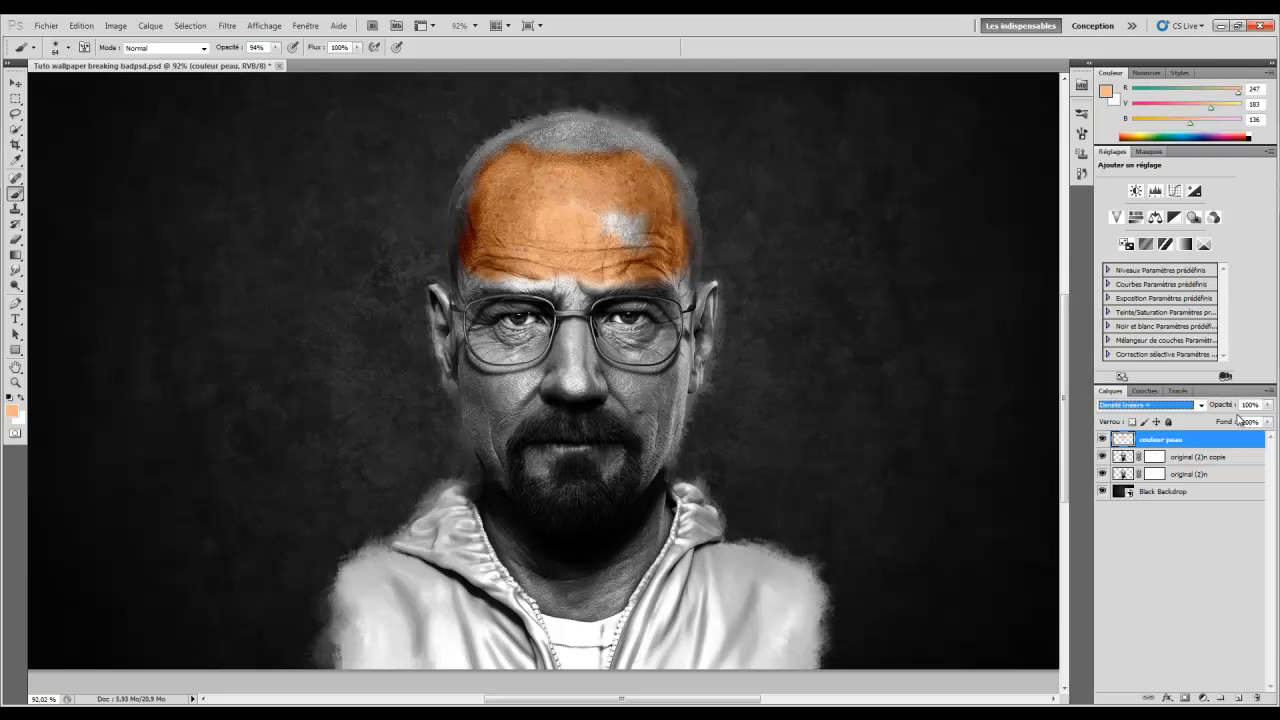
left_click_drag(1224, 407, 1183, 411)
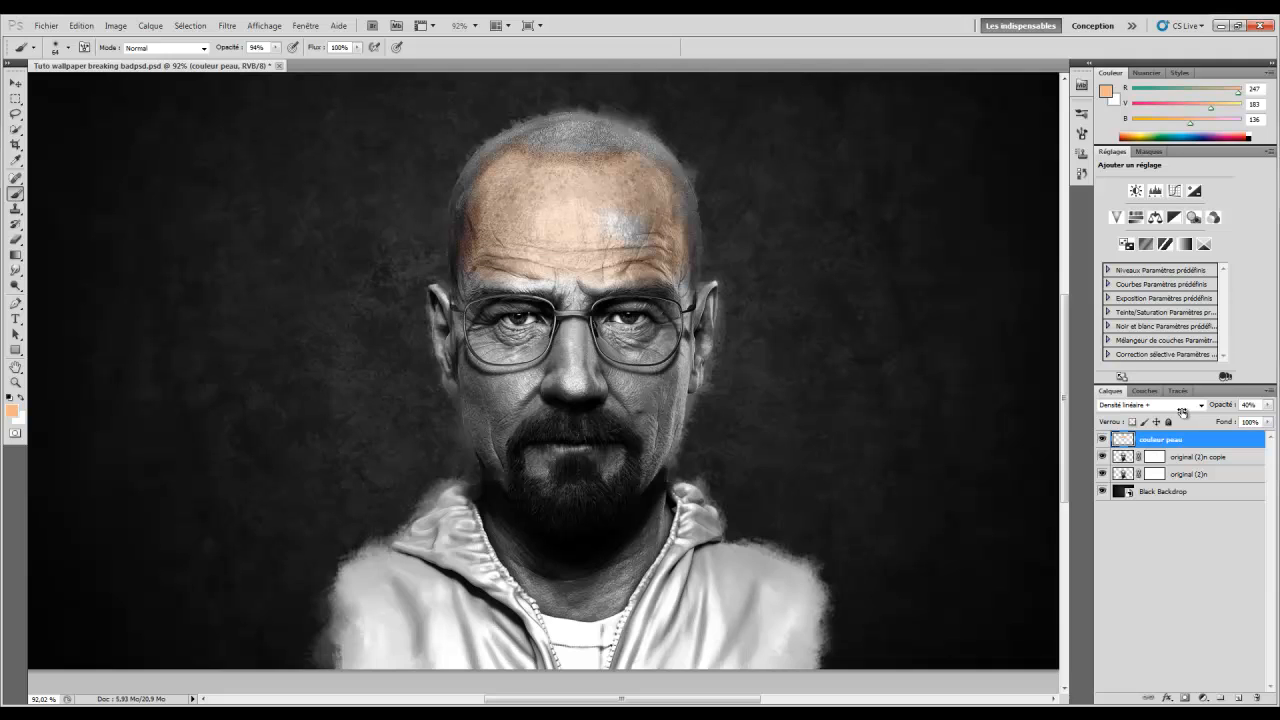
mouse_move(650, 223)
left_mouse_down()
mouse_move(618, 203)
mouse_move(627, 219)
left_mouse_up()
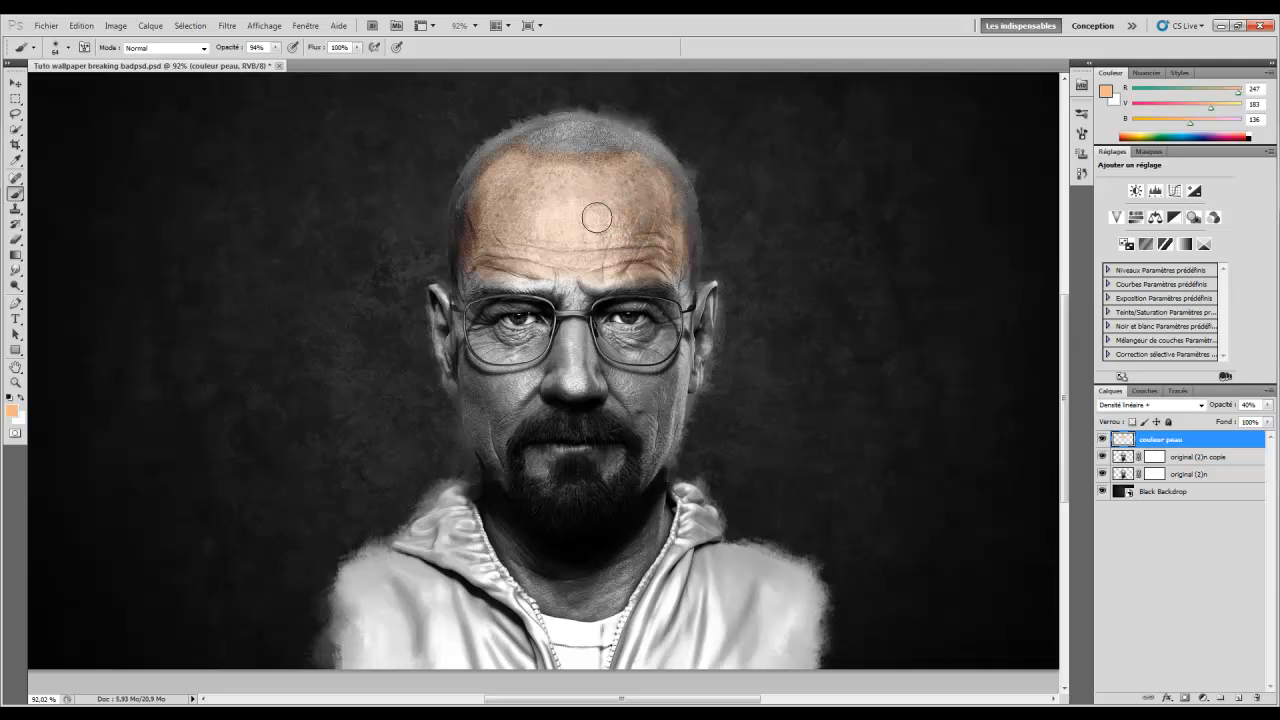
Paint skin tone over the top of the head, then over the right eyebrow with a 47 px brush
mouse_move(490, 216)
left_mouse_down()
mouse_move(592, 160)
mouse_move(567, 167)
mouse_move(565, 149)
mouse_move(536, 147)
mouse_move(571, 135)
mouse_move(659, 166)
mouse_move(675, 263)
left_mouse_up()
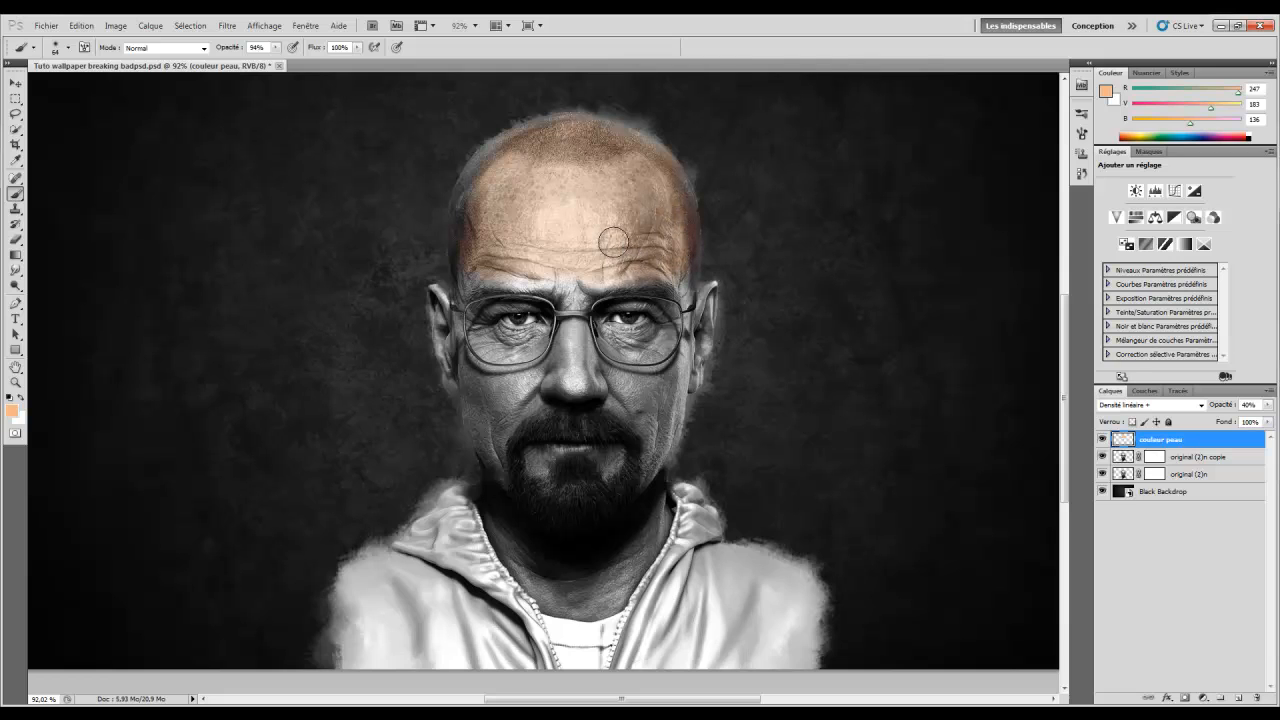
right_click(632, 288)
left_click_drag(711, 251, 684, 251)
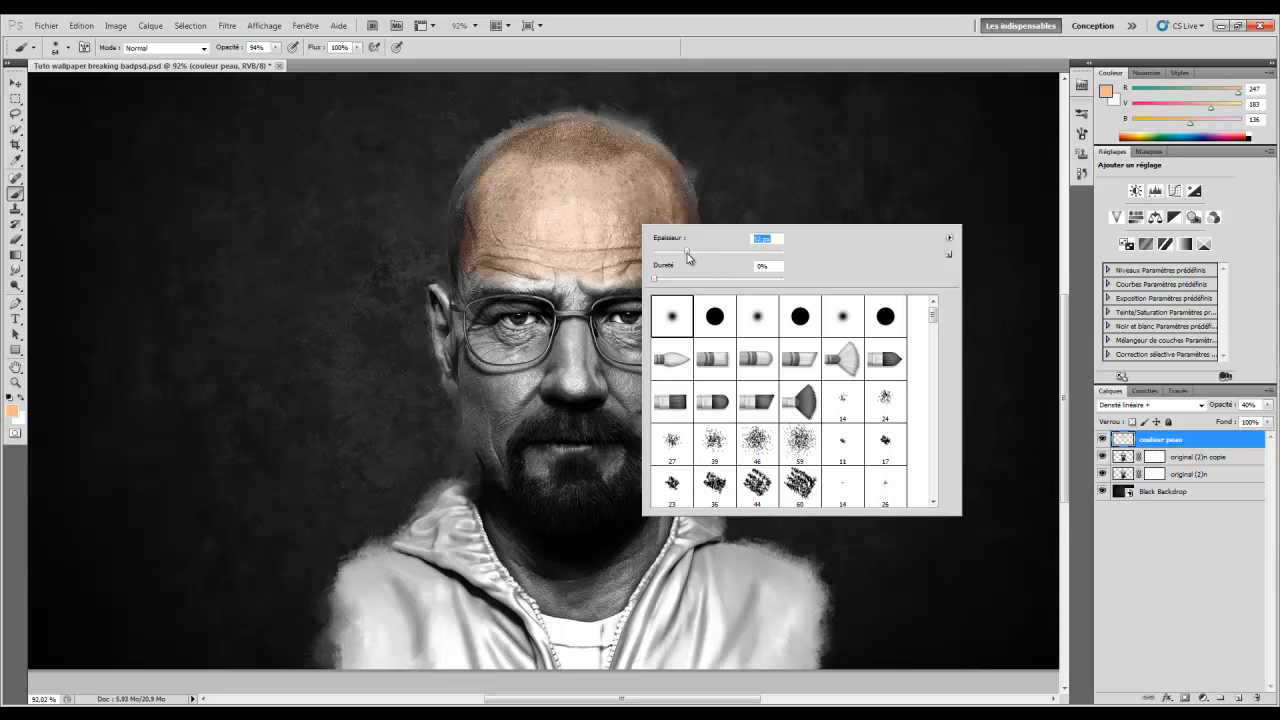
left_click(615, 301)
left_click_drag(621, 298, 652, 293)
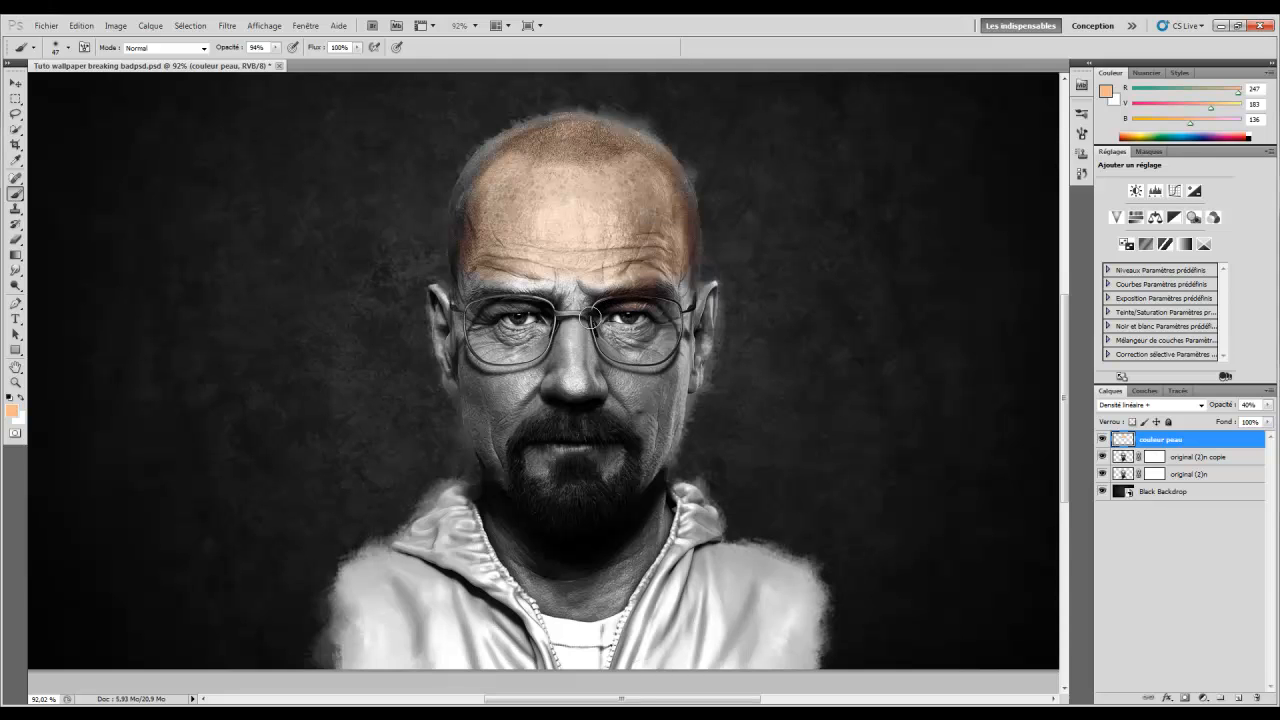
Use History to undo the recent eyebrow strokes and restore two of them
left_click(1081, 172)
left_click(990, 257)
left_click(988, 244)
left_click(985, 204)
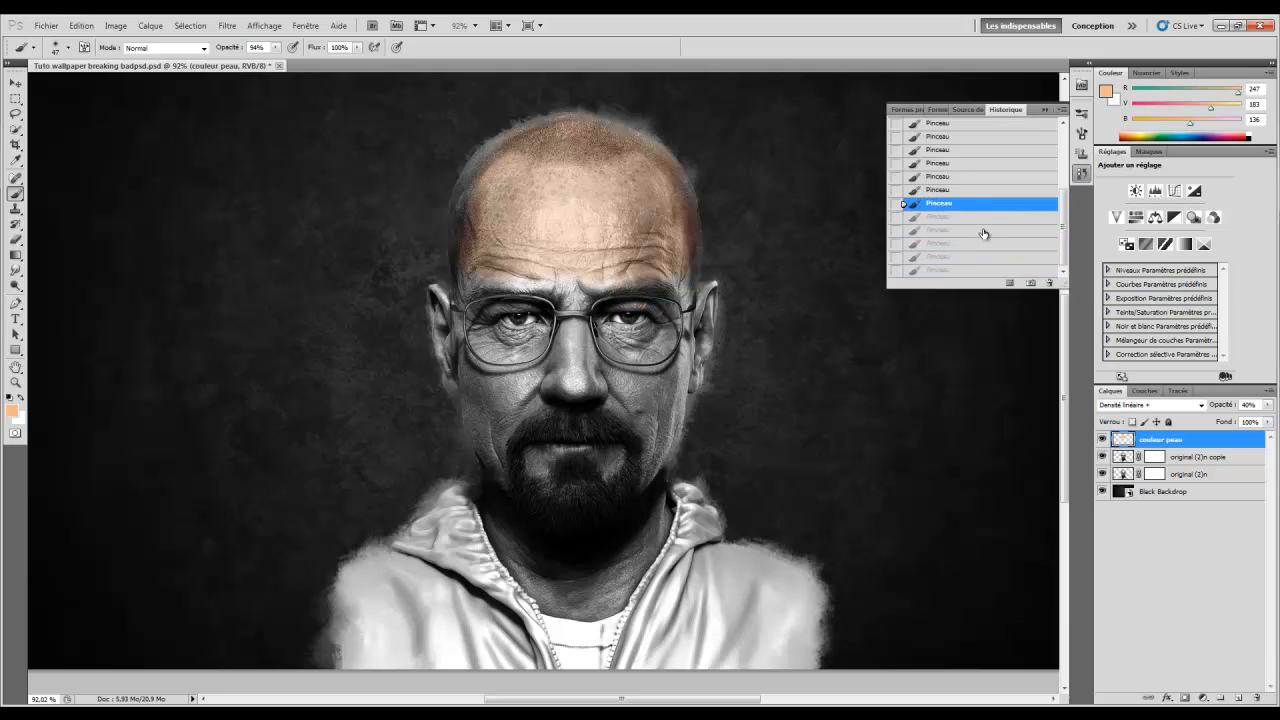
left_click(977, 216)
left_click(977, 231)
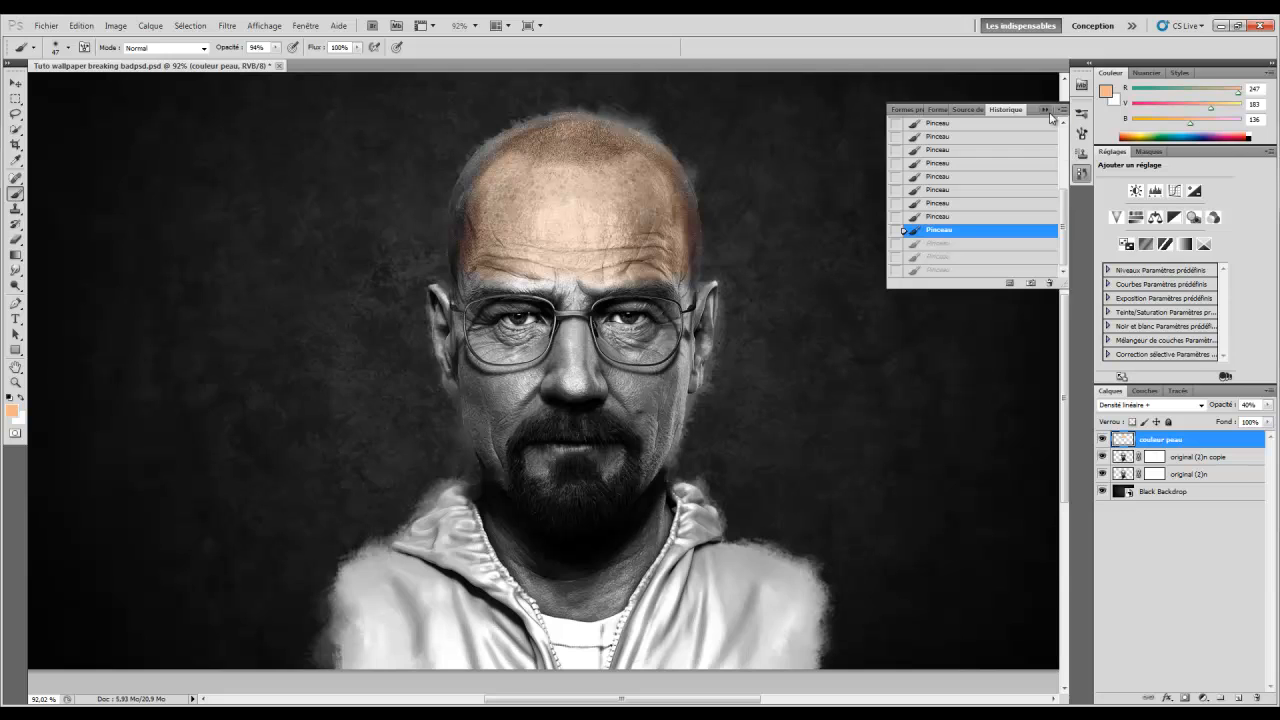
left_click(1043, 111)
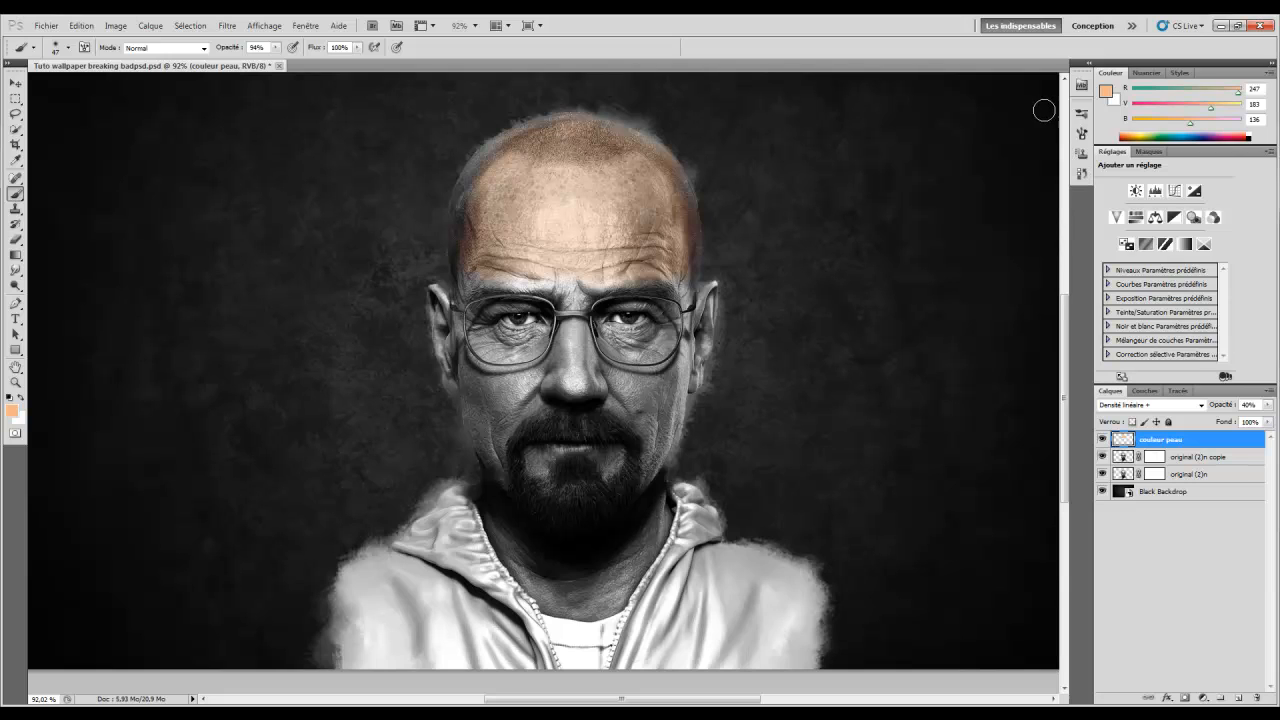
With a 36 px brush, tint the left brow, the left scalp edge and the right temple
right_click(558, 276)
left_click(588, 264)
right_click(571, 285)
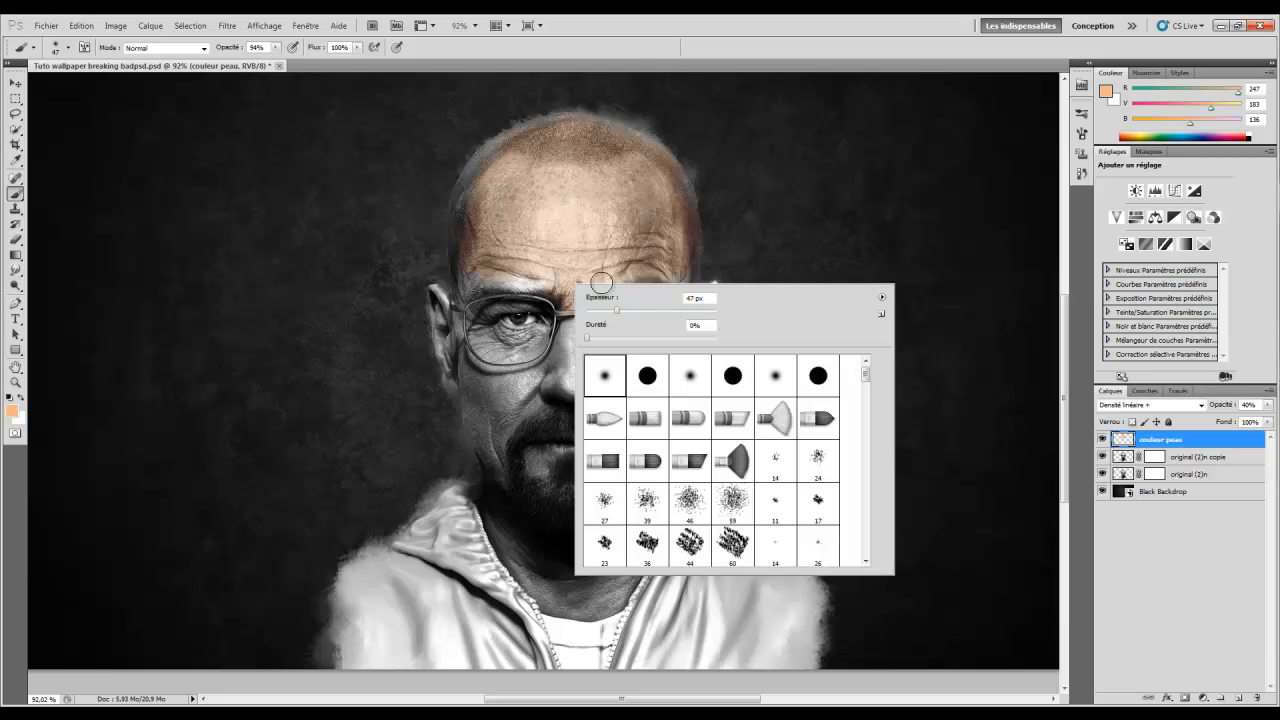
left_click_drag(614, 315, 611, 314)
left_click(544, 280)
left_click_drag(543, 280, 472, 281)
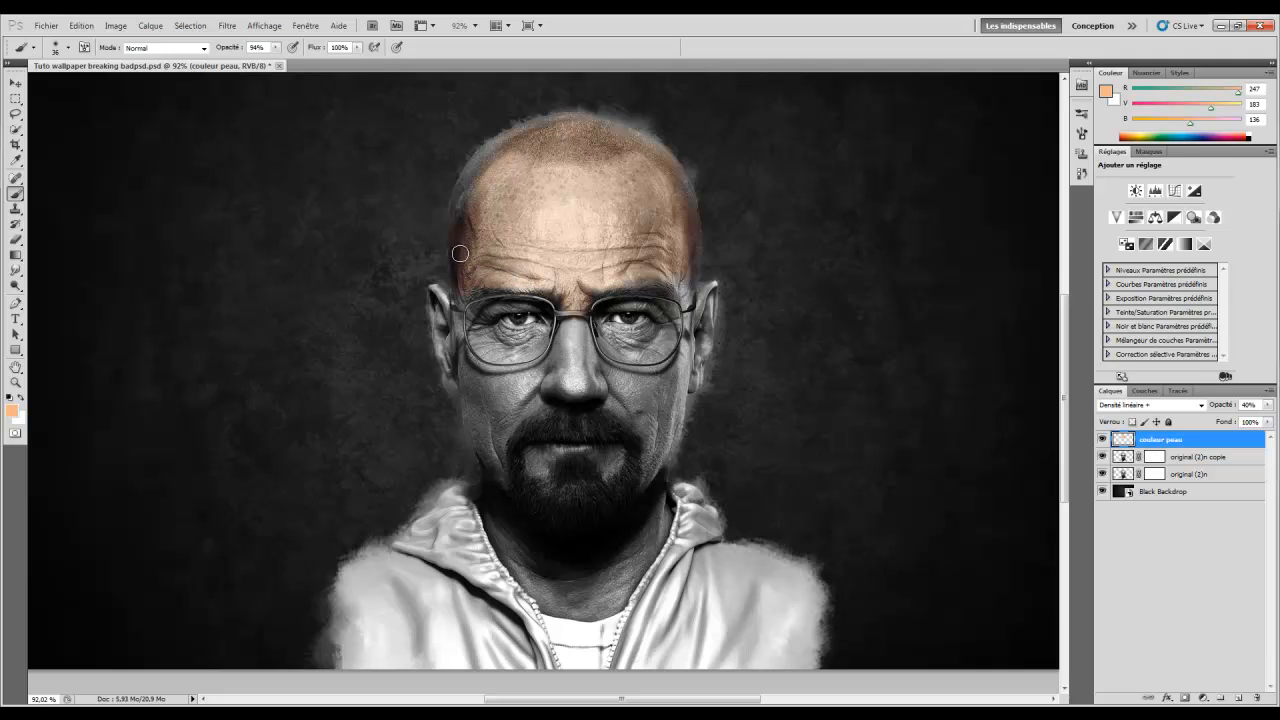
mouse_move(462, 224)
left_mouse_down()
mouse_move(492, 152)
mouse_move(481, 161)
mouse_move(537, 143)
mouse_move(507, 137)
mouse_move(572, 125)
mouse_move(634, 145)
mouse_move(684, 202)
mouse_move(662, 162)
mouse_move(576, 129)
left_mouse_up()
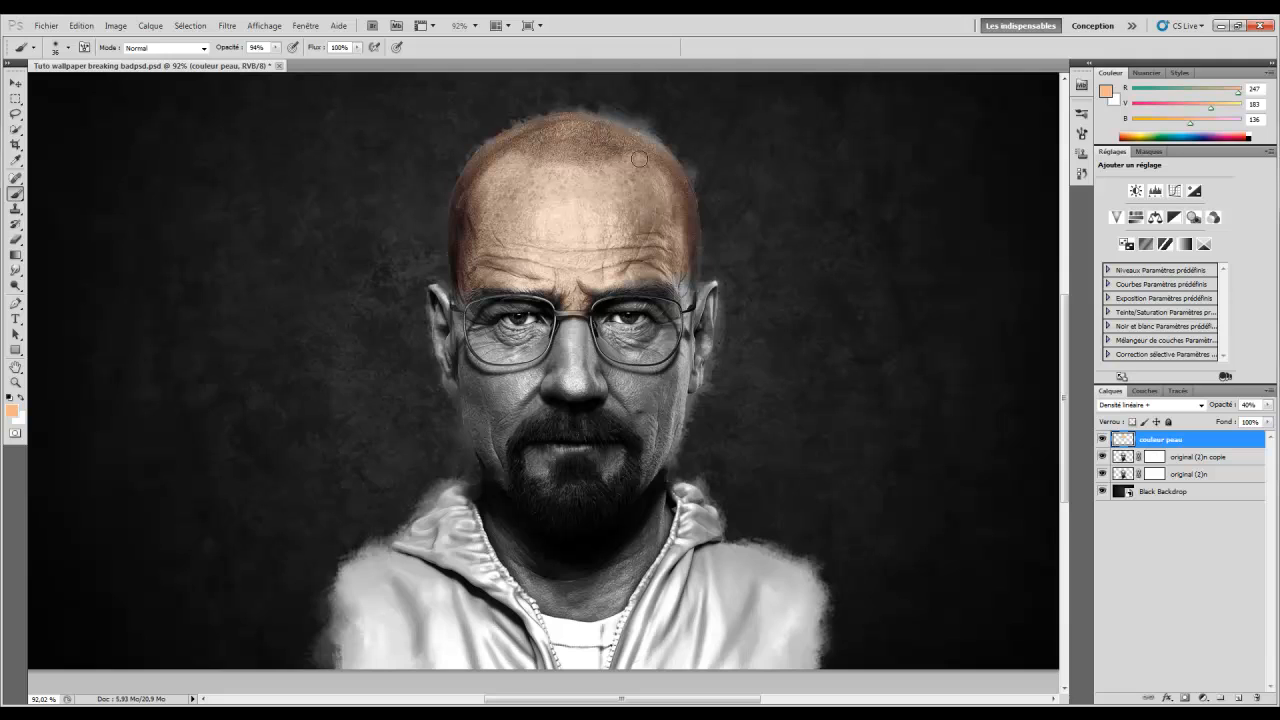
mouse_move(690, 259)
left_mouse_down()
mouse_move(692, 380)
mouse_move(708, 320)
left_mouse_up()
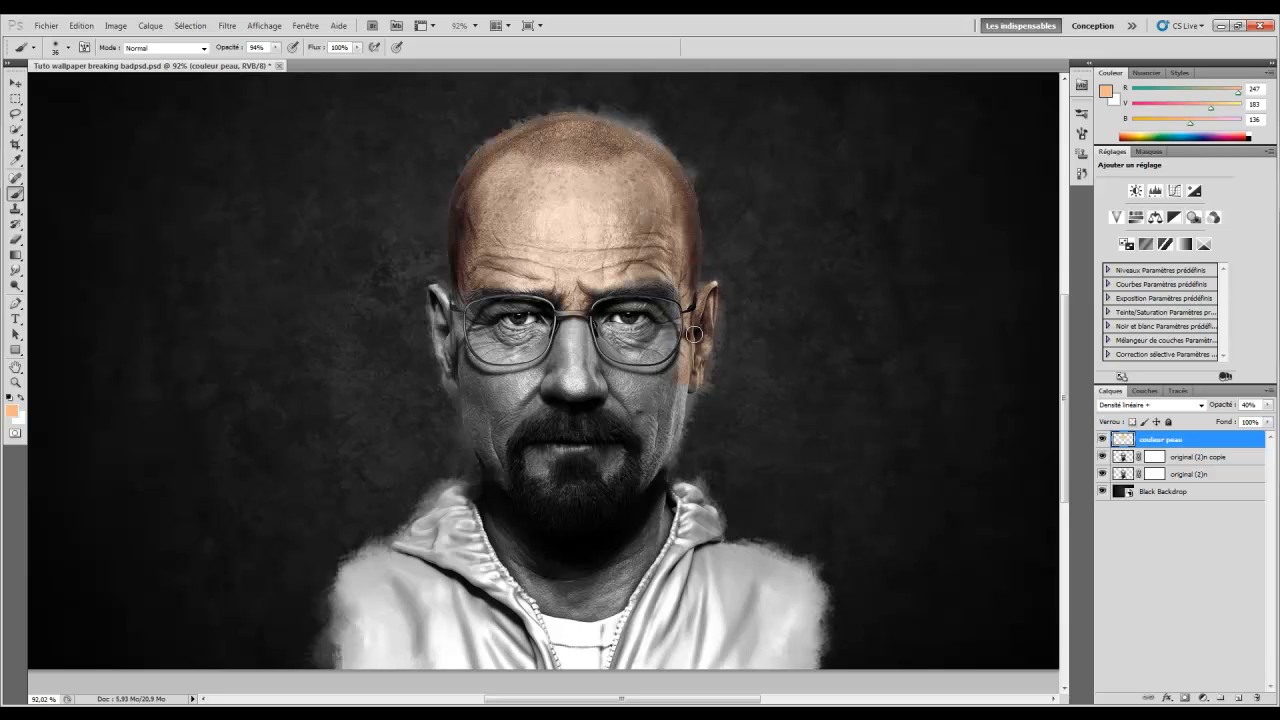
Shrink the brush to 32 px and tint the right eye area, then set it to 26 px
right_click(693, 333)
mouse_move(729, 358)
left_mouse_down()
mouse_move(614, 360)
mouse_move(610, 340)
left_mouse_up()
mouse_move(608, 335)
left_mouse_down()
mouse_move(664, 326)
mouse_move(658, 312)
mouse_move(683, 332)
left_mouse_up()
right_click(654, 305)
key("Return")
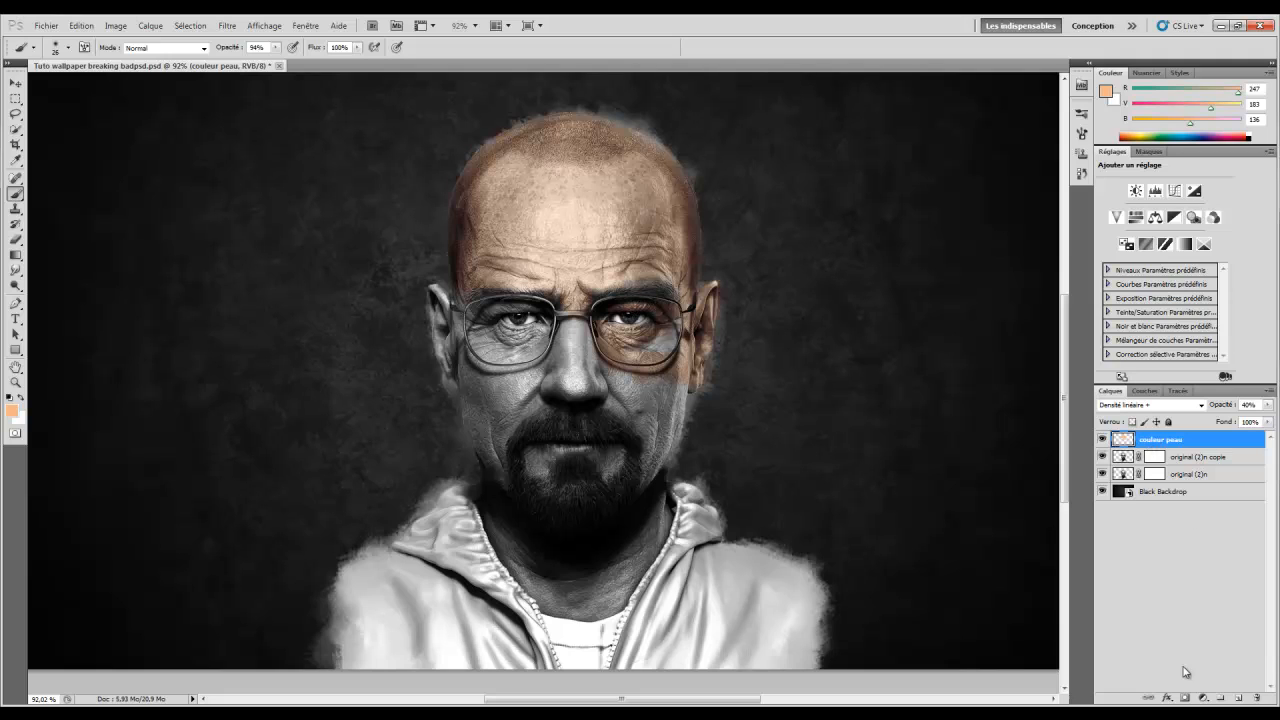
Add a layer mask to couleur peau, then tint both cheeks with a 47 px brush
left_click(1186, 697)
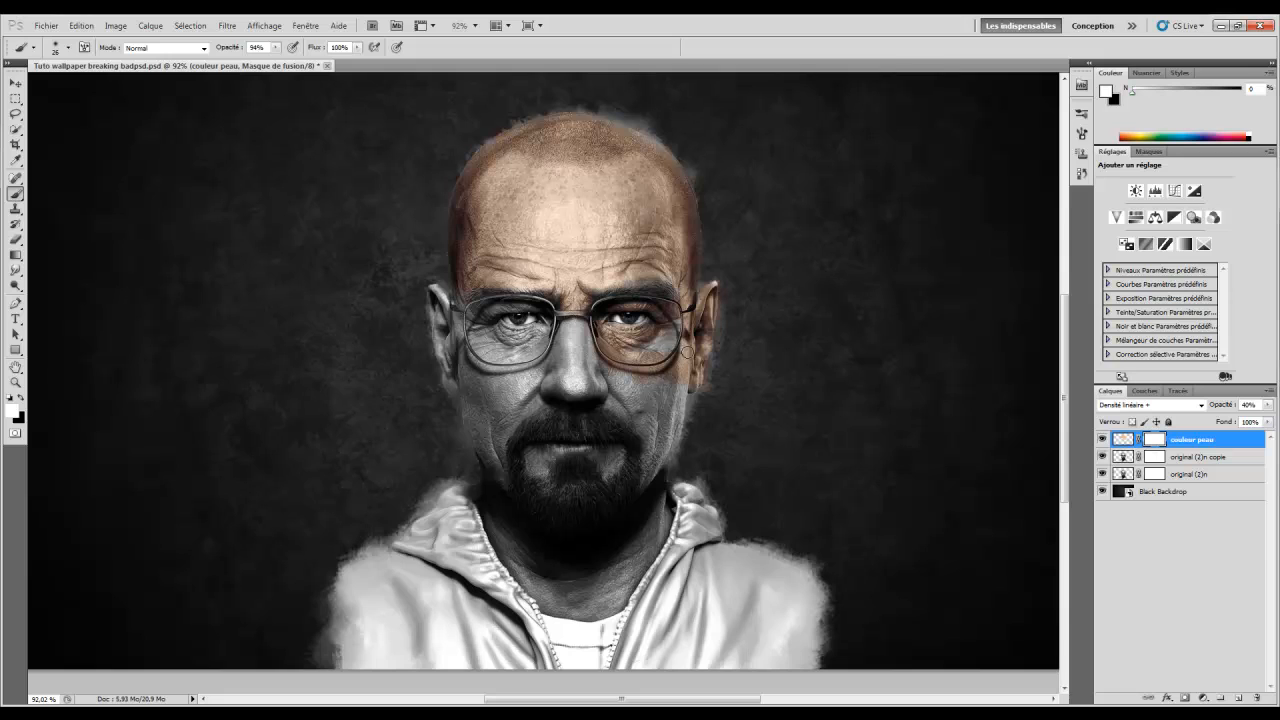
left_click(1123, 439)
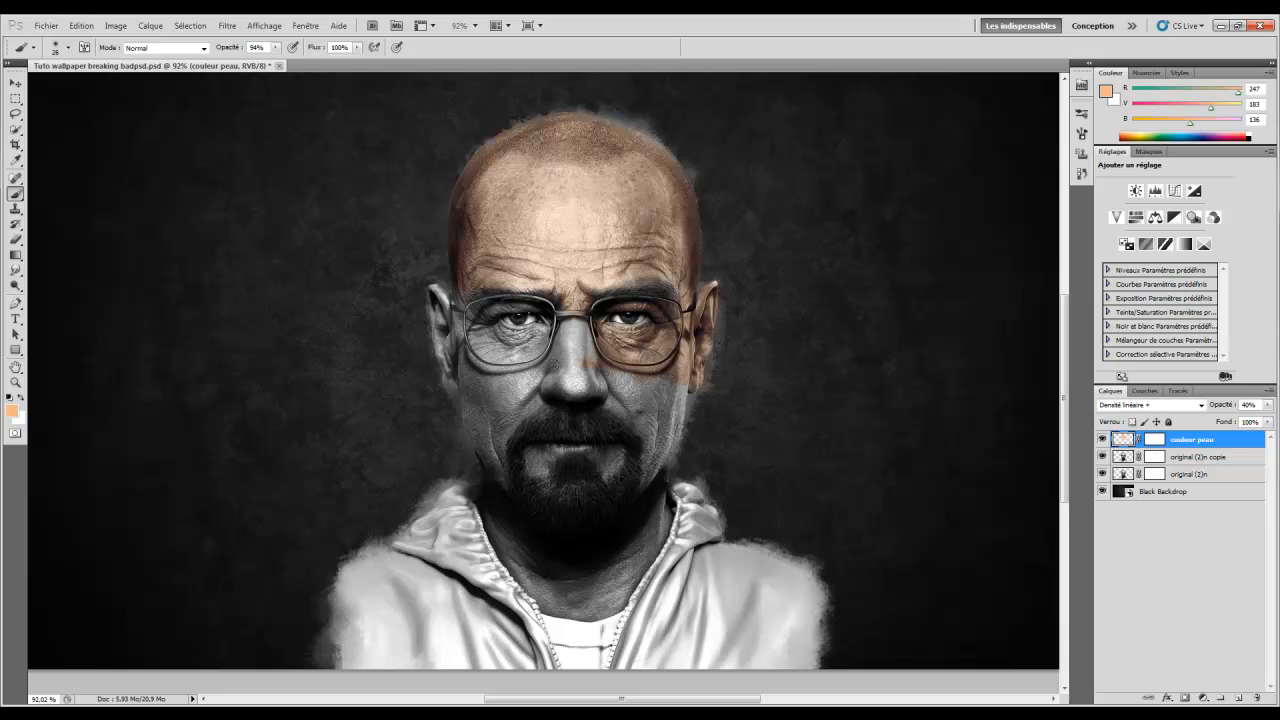
right_click(554, 365)
mouse_move(599, 393)
left_mouse_down()
mouse_move(545, 374)
mouse_move(584, 353)
left_mouse_up()
left_click(543, 374)
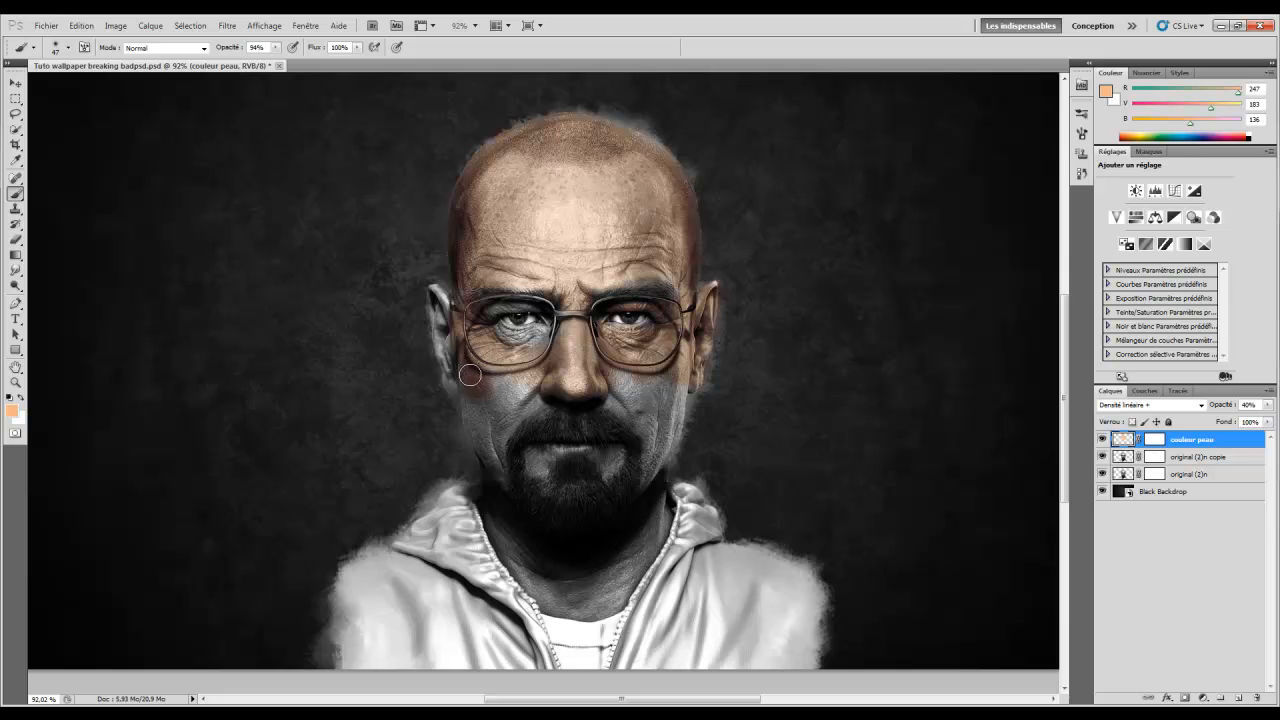
mouse_move(484, 427)
left_mouse_down()
mouse_move(500, 473)
mouse_move(487, 415)
mouse_move(543, 367)
mouse_move(499, 377)
mouse_move(573, 339)
mouse_move(546, 349)
mouse_move(563, 330)
mouse_move(495, 337)
mouse_move(538, 338)
left_mouse_up()
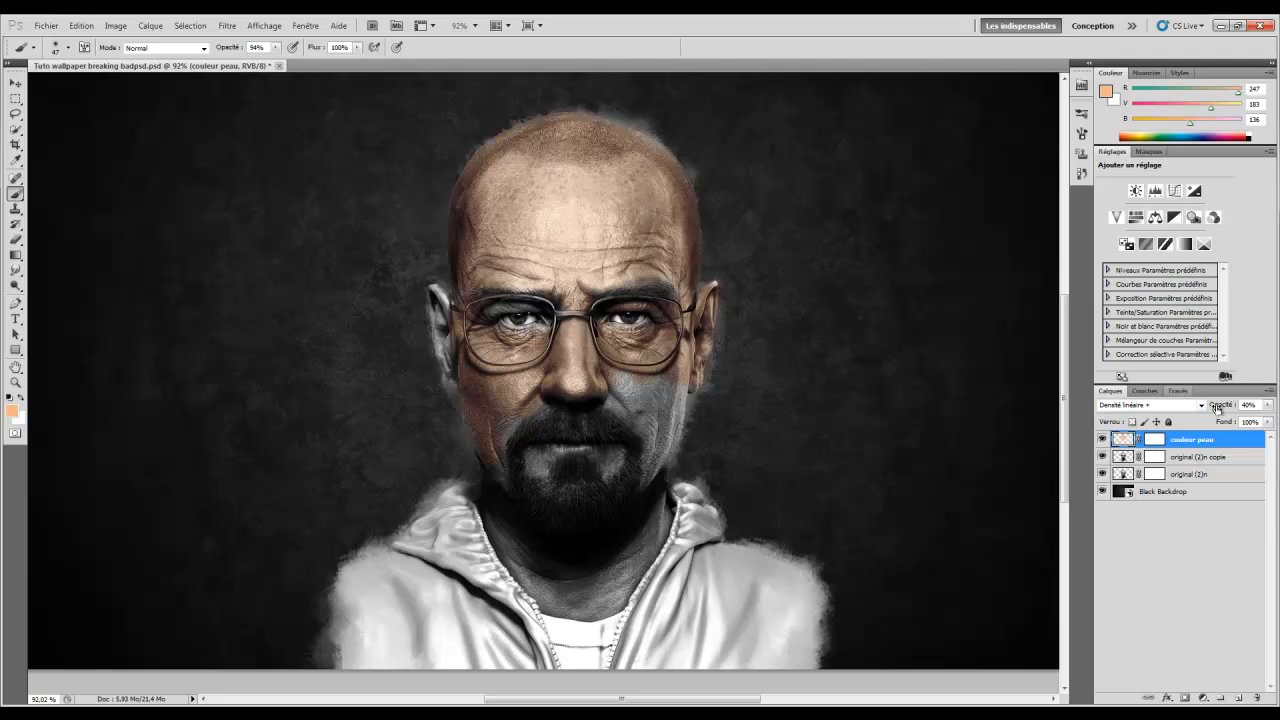
mouse_move(597, 394)
left_mouse_down()
mouse_move(632, 409)
mouse_move(629, 382)
mouse_move(674, 395)
mouse_move(666, 425)
mouse_move(695, 440)
mouse_move(655, 456)
left_mouse_up()
Tint the left edge of the beard, the mouth corner and the left ear
right_click(657, 444)
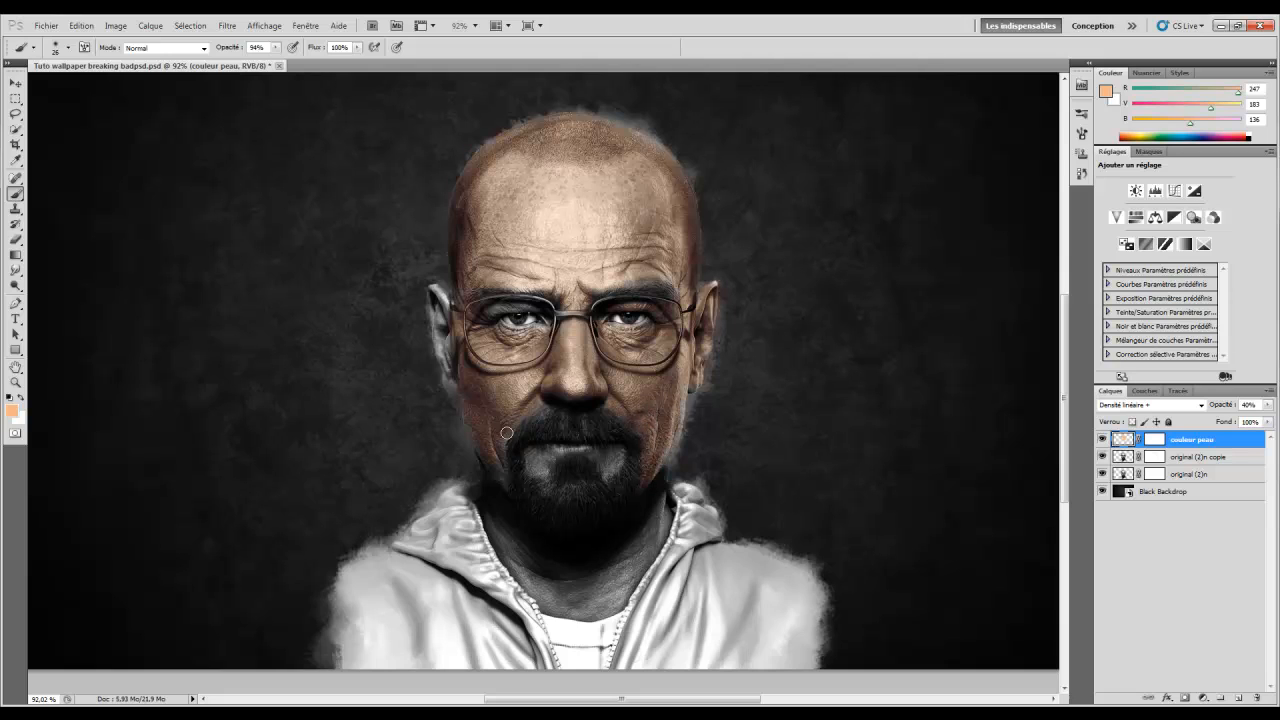
left_click_drag(501, 474, 505, 481)
left_click_drag(546, 461, 543, 465)
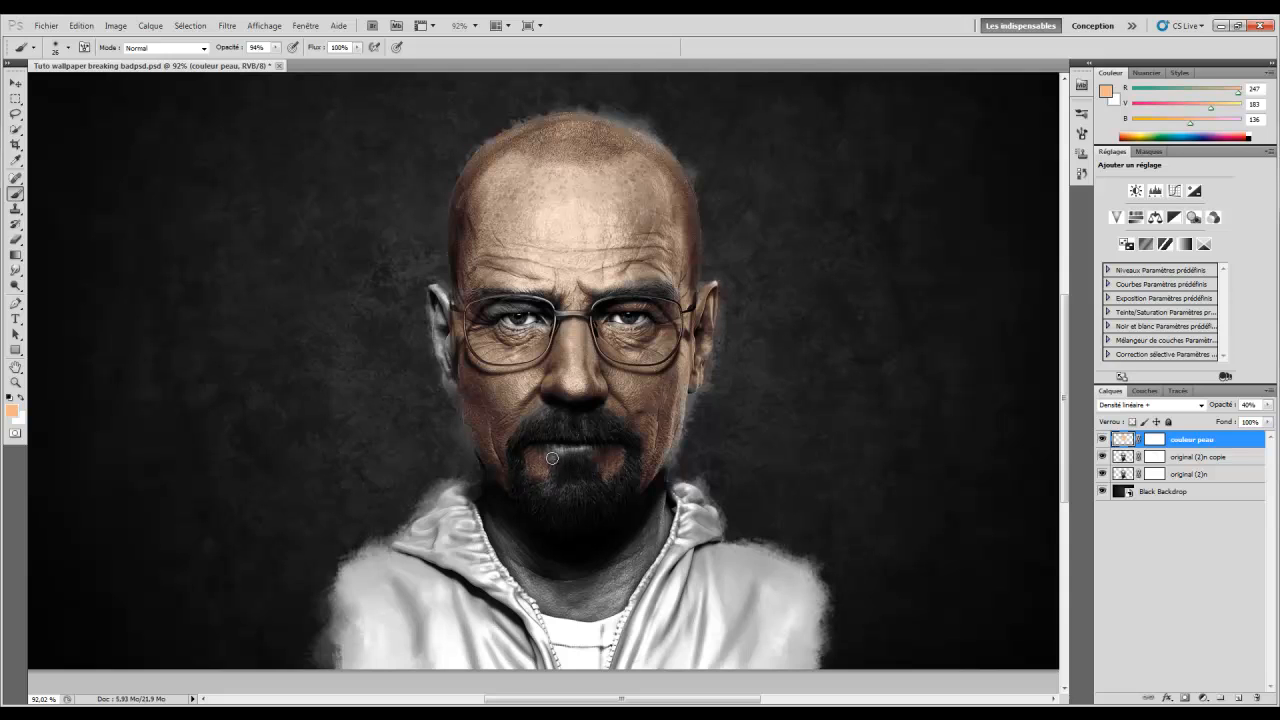
right_click(455, 350)
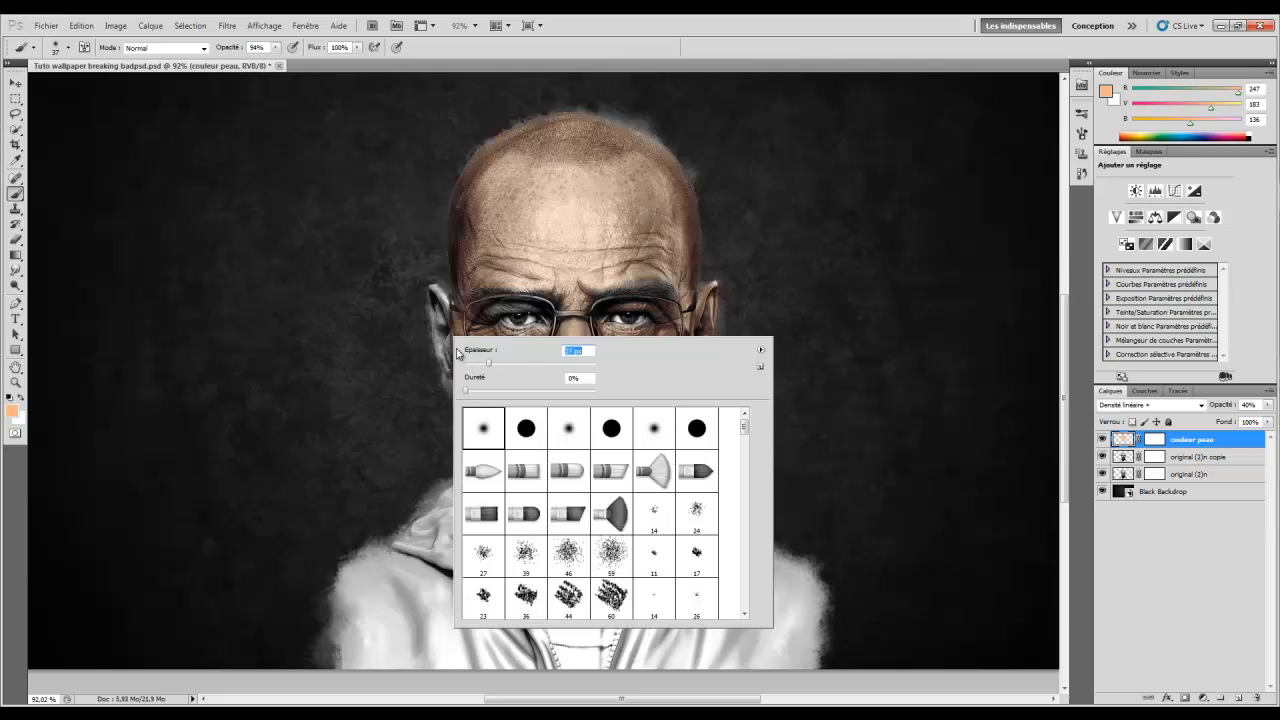
left_click(438, 303)
left_click_drag(438, 310, 446, 362)
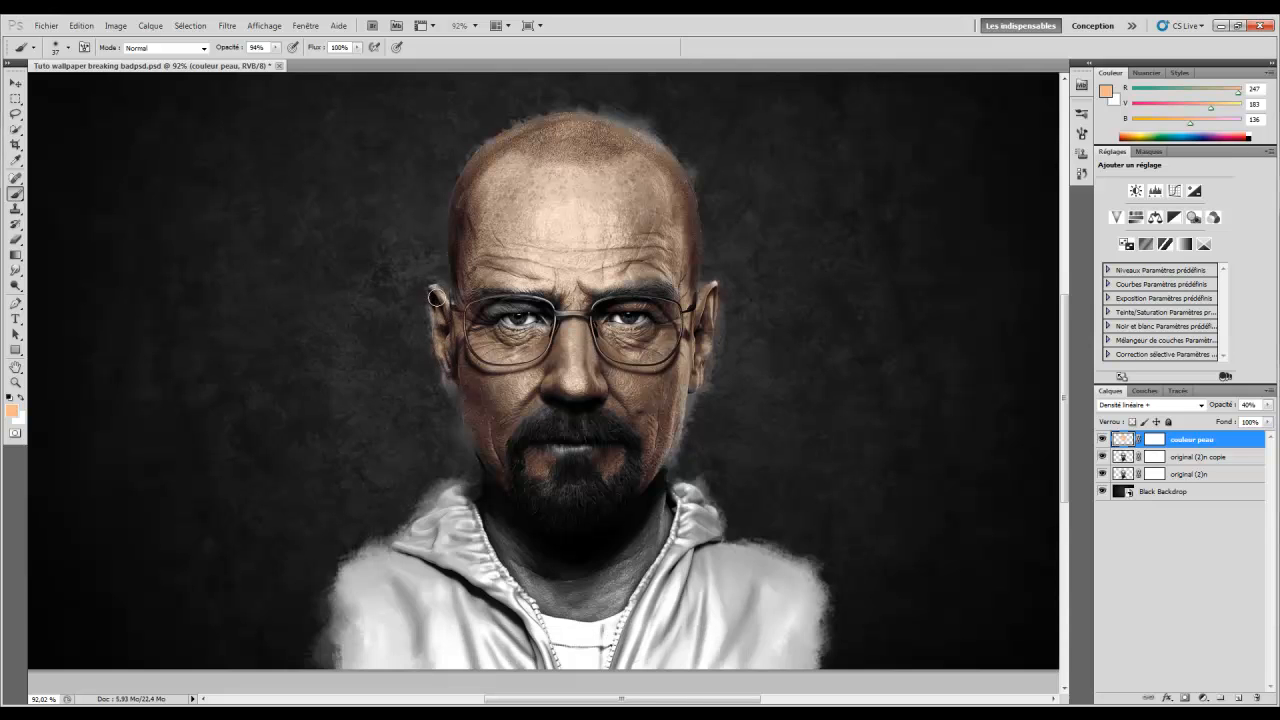
Tint the nose bridge with a 20 px brush and the left side of the neck at 41 px
right_click(494, 318)
left_click_drag(526, 362, 519, 362)
left_click(487, 311)
left_click_drag(549, 311, 555, 325)
right_click(588, 523)
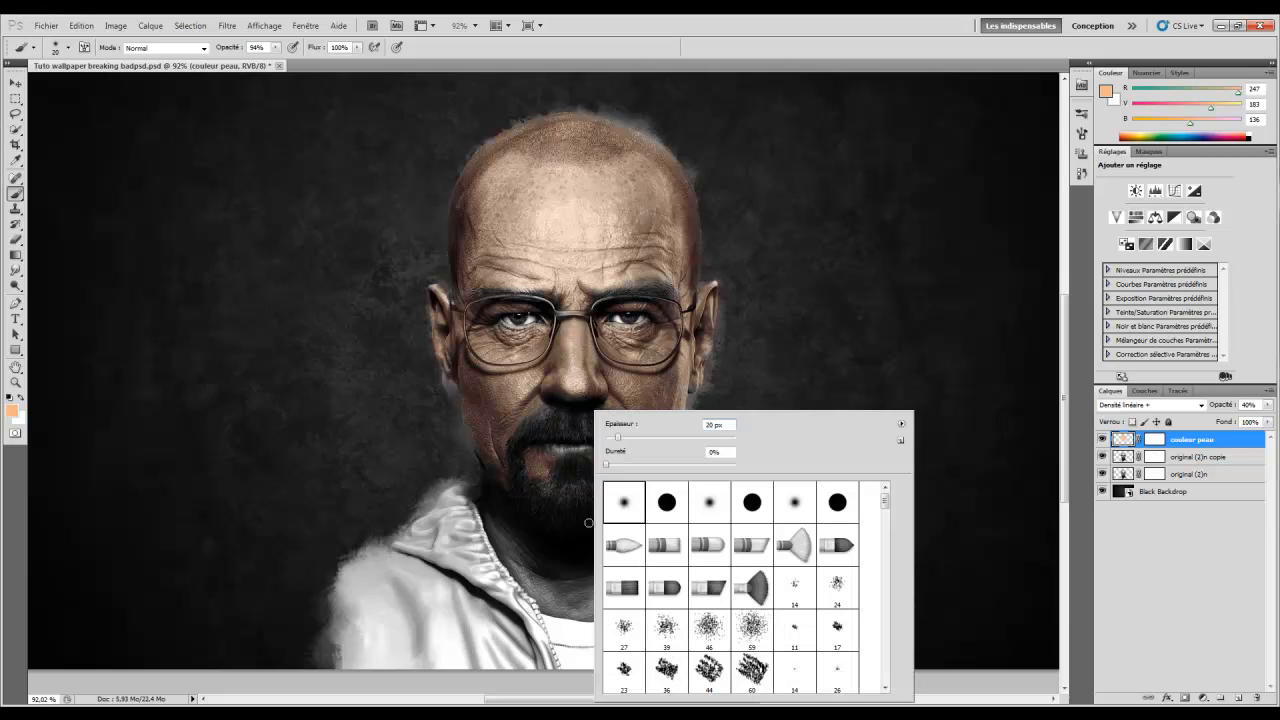
left_click(632, 438)
left_click(492, 493)
mouse_move(508, 538)
left_mouse_down()
mouse_move(549, 603)
mouse_move(605, 606)
mouse_move(593, 607)
mouse_move(659, 517)
mouse_move(636, 560)
mouse_move(644, 548)
mouse_move(614, 572)
mouse_move(556, 583)
mouse_move(576, 591)
mouse_move(536, 560)
mouse_move(597, 563)
mouse_move(643, 537)
mouse_move(595, 580)
mouse_move(657, 483)
mouse_move(652, 540)
mouse_move(587, 599)
mouse_move(566, 599)
mouse_move(582, 610)
mouse_move(572, 600)
mouse_move(641, 558)
mouse_move(600, 590)
mouse_move(510, 547)
mouse_move(492, 511)
mouse_move(530, 570)
left_mouse_up()
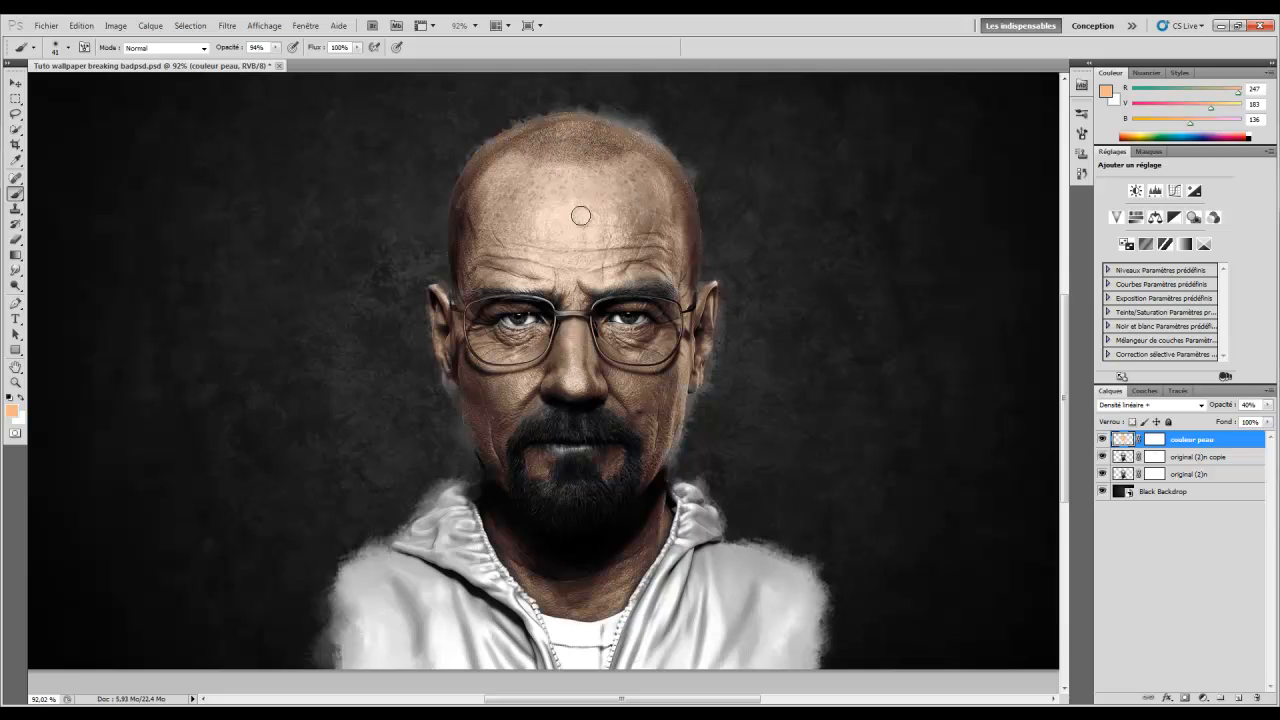
Zoom the view out to 66.7% and save the document
left_click(15, 382)
right_click(471, 268)
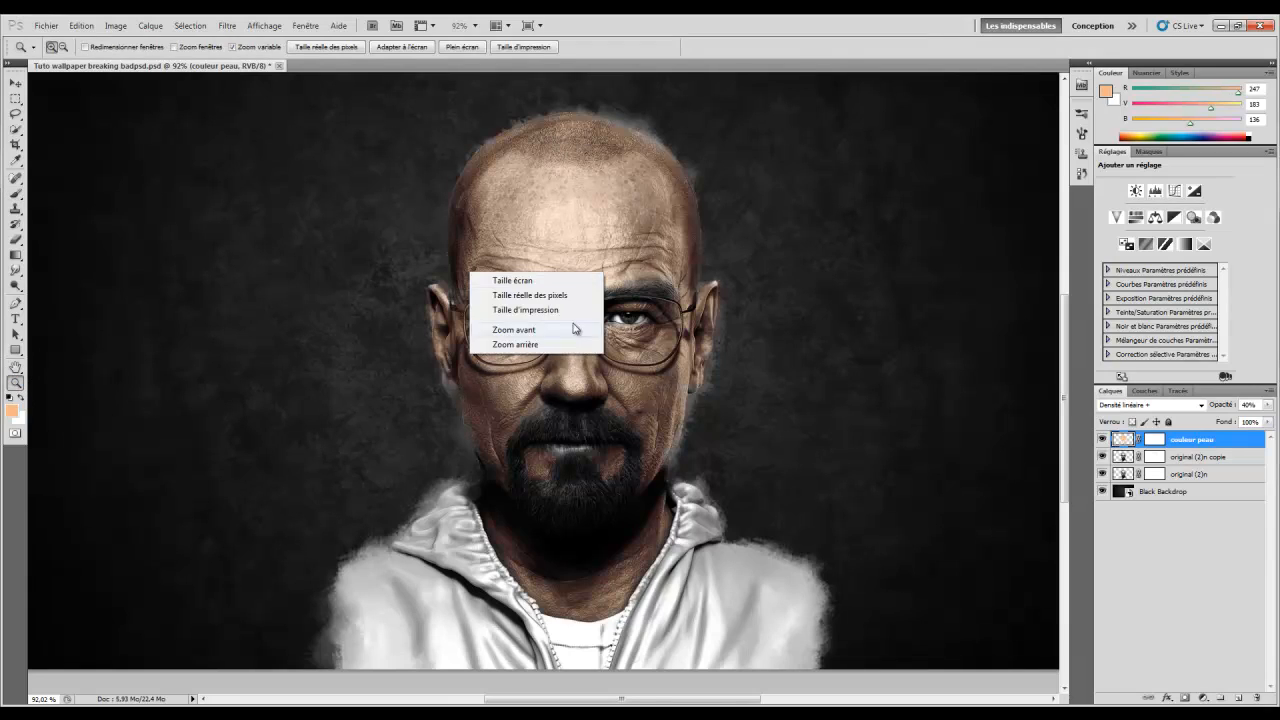
left_click(575, 291)
right_click(582, 279)
left_click(607, 294)
right_click(609, 287)
left_click(644, 361)
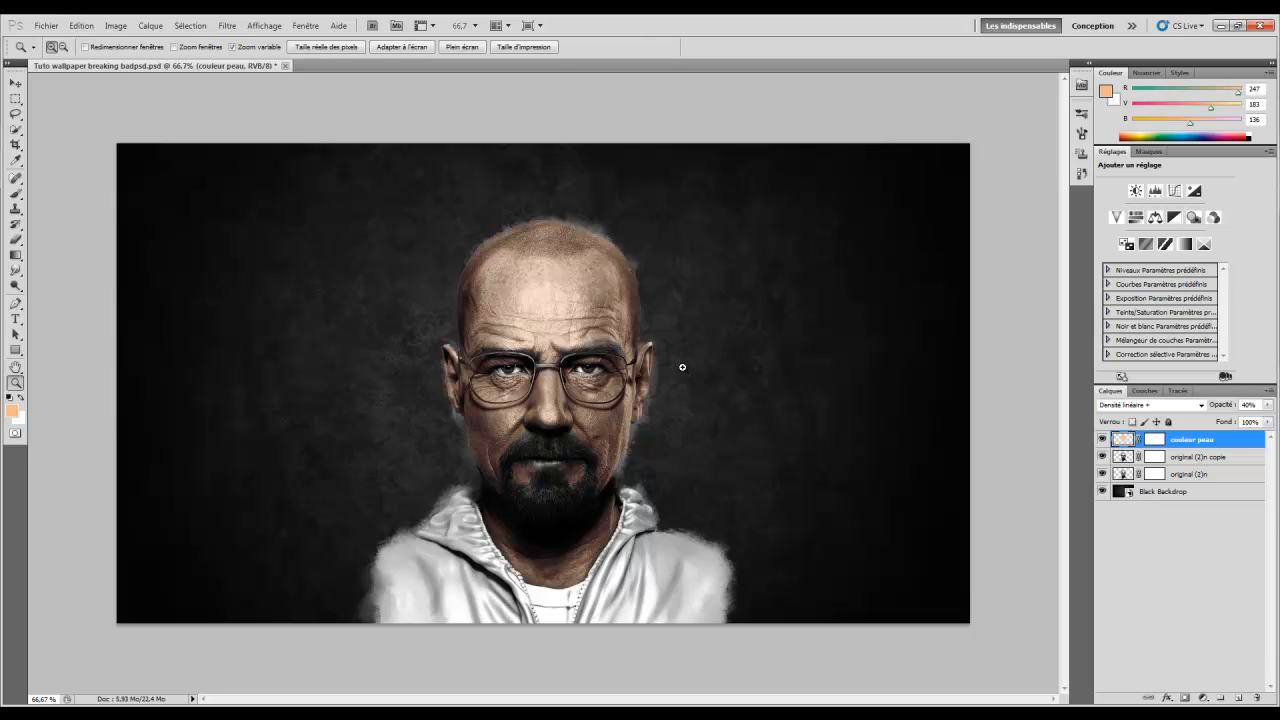
key("ctrl+s")
Add a new layer named couleur levre
left_click(1238, 698)
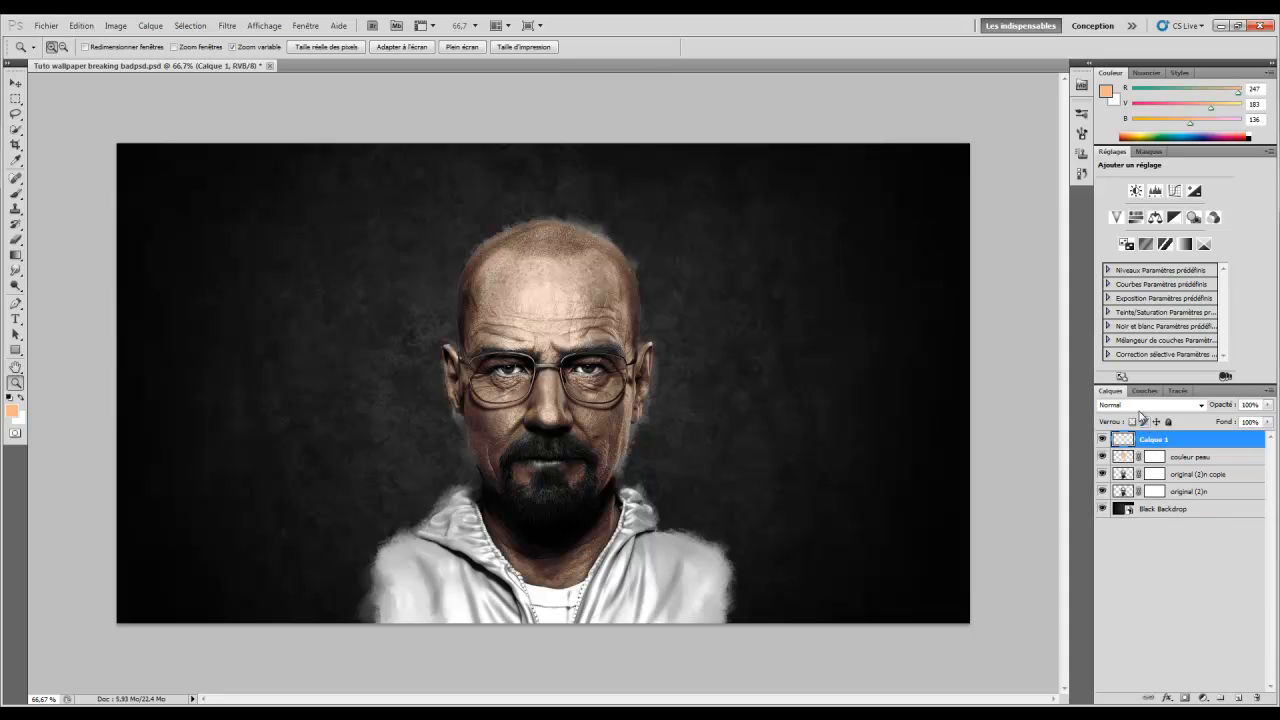
double_click(1156, 440)
type("couleur levre")
key("Return")
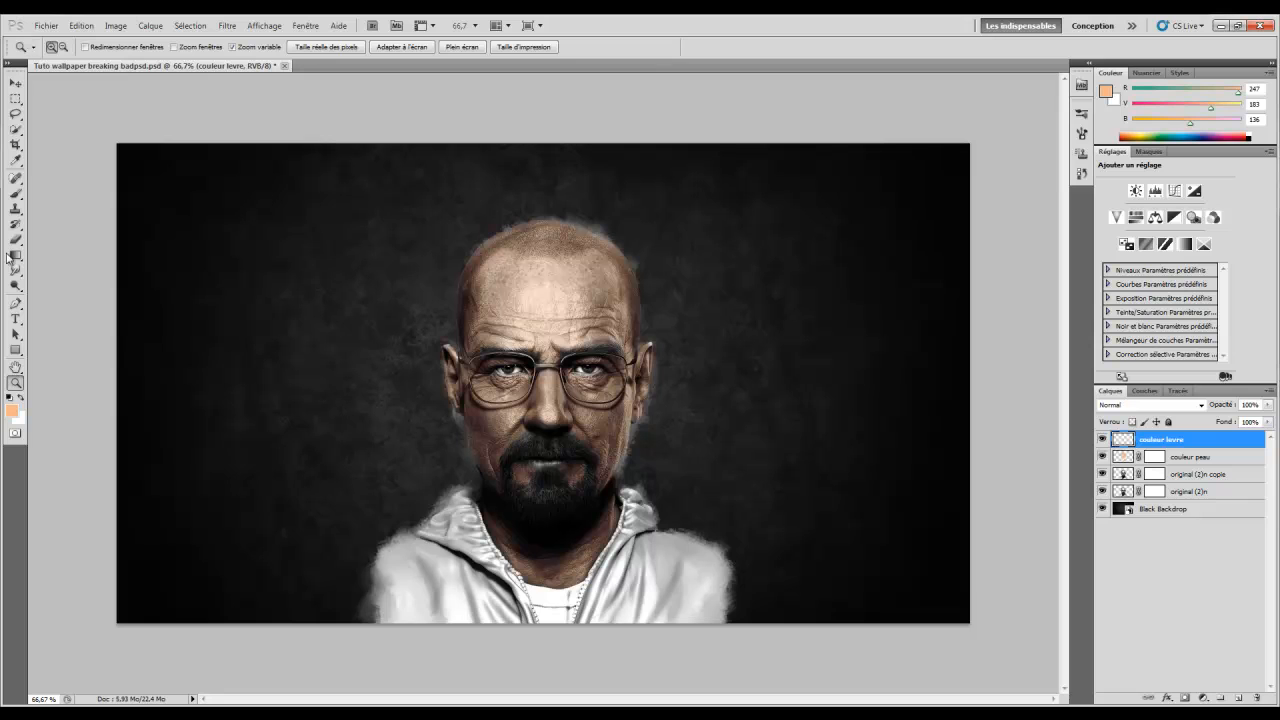
Set the foreground colour to hex b17365 (R 177, G 115, B 101)
left_click(22, 400)
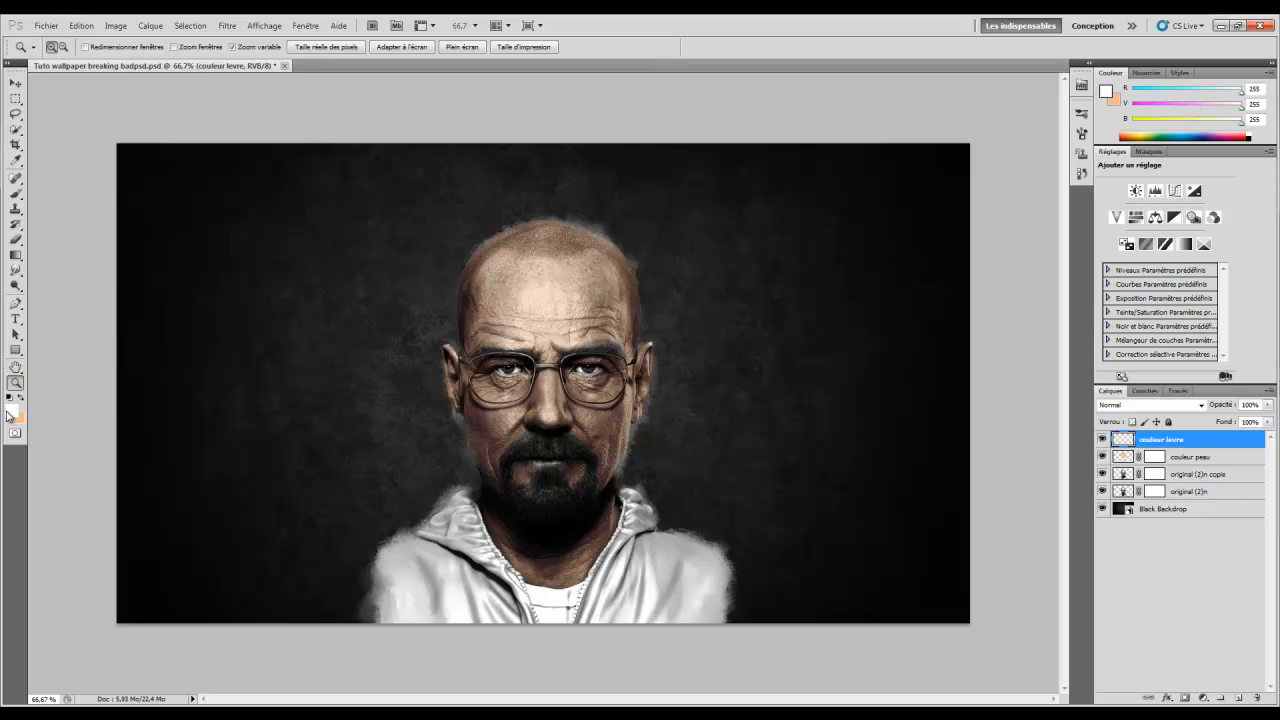
left_click(13, 412)
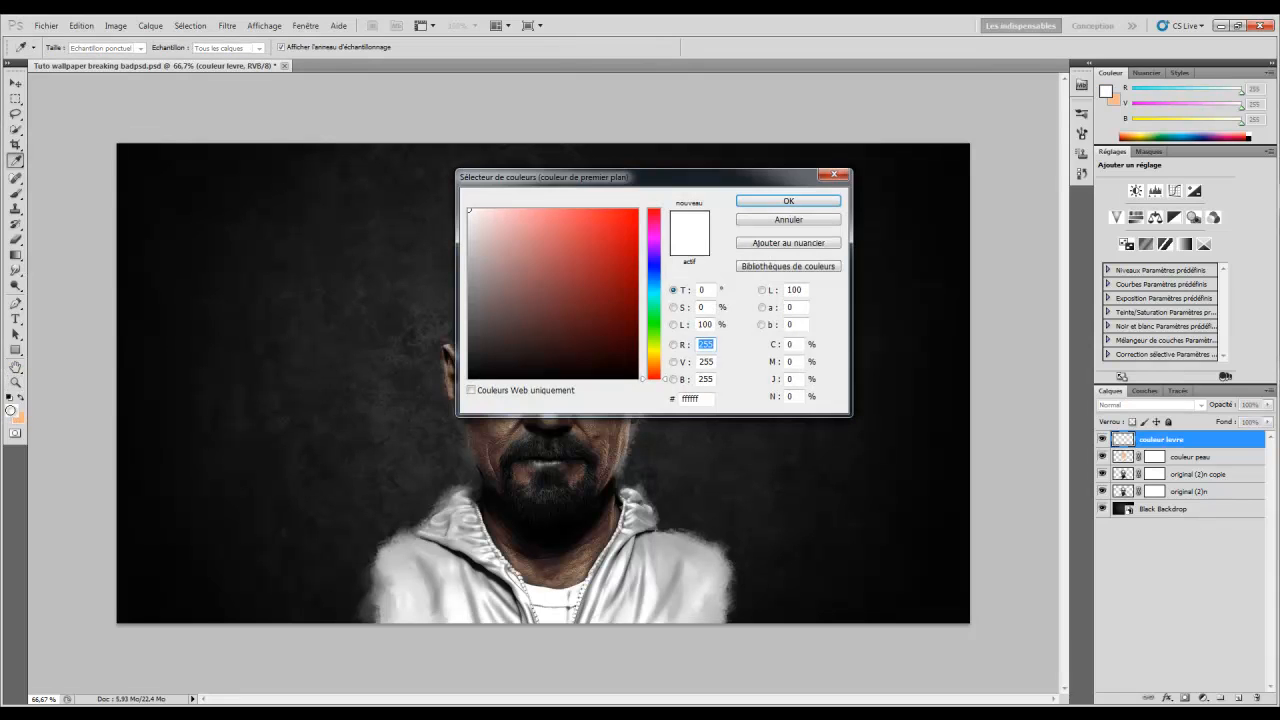
left_click_drag(706, 399, 658, 411)
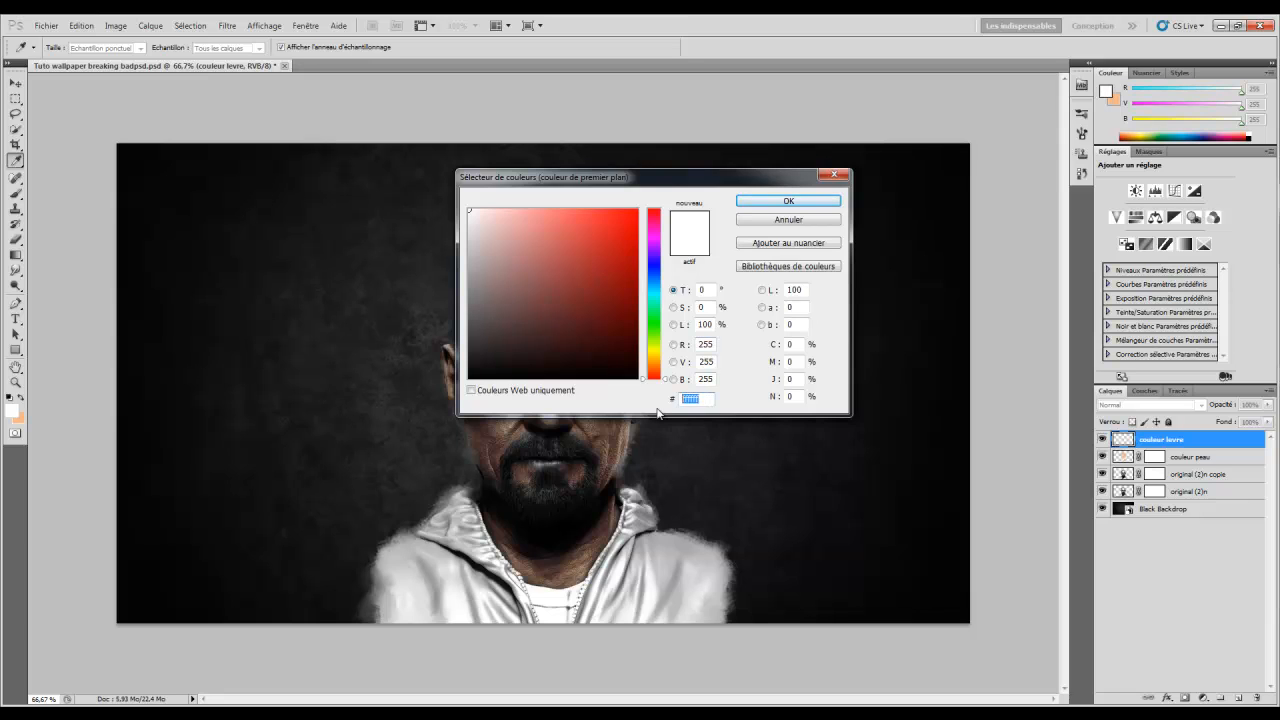
key("BackSpace")
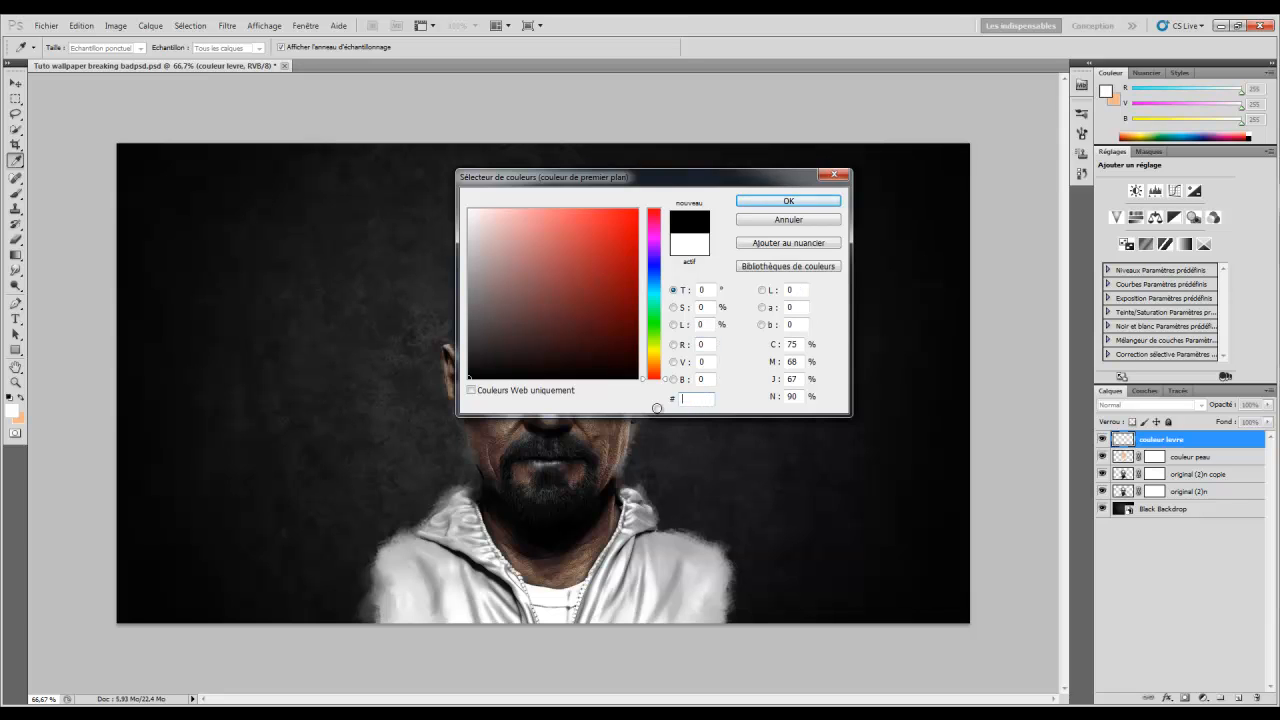
type("b17365")
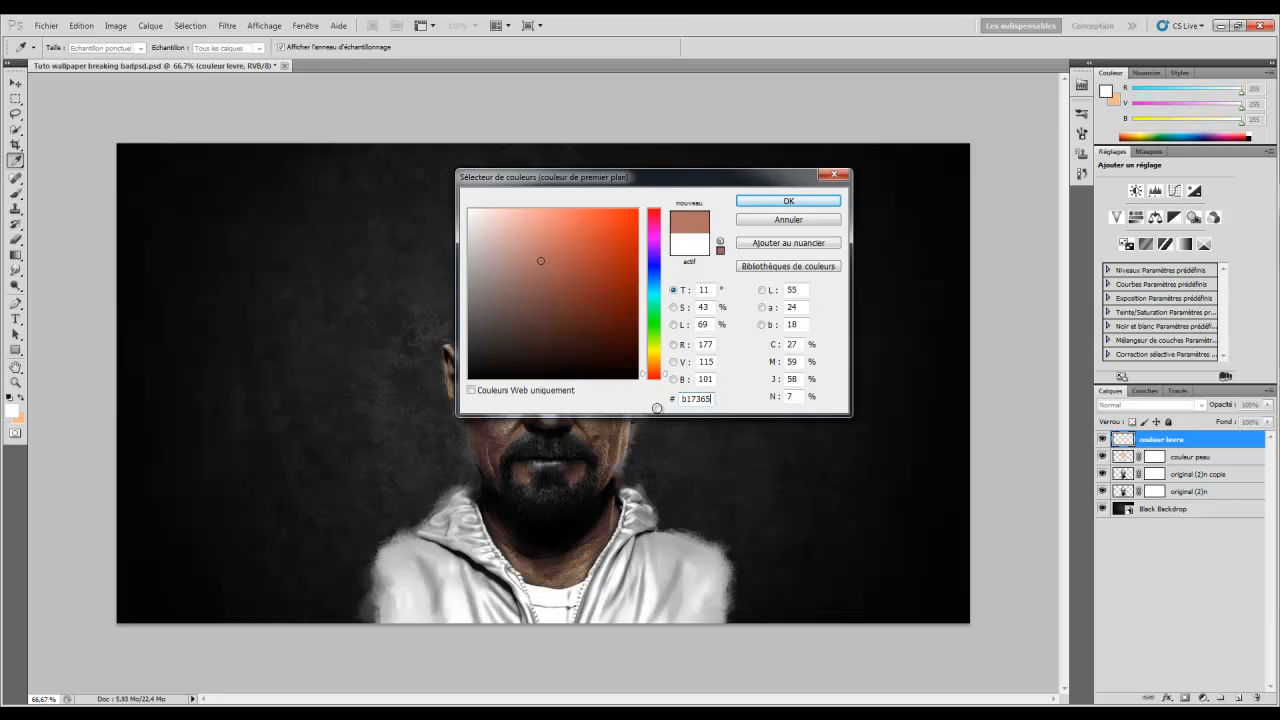
left_click(798, 203)
key("z")
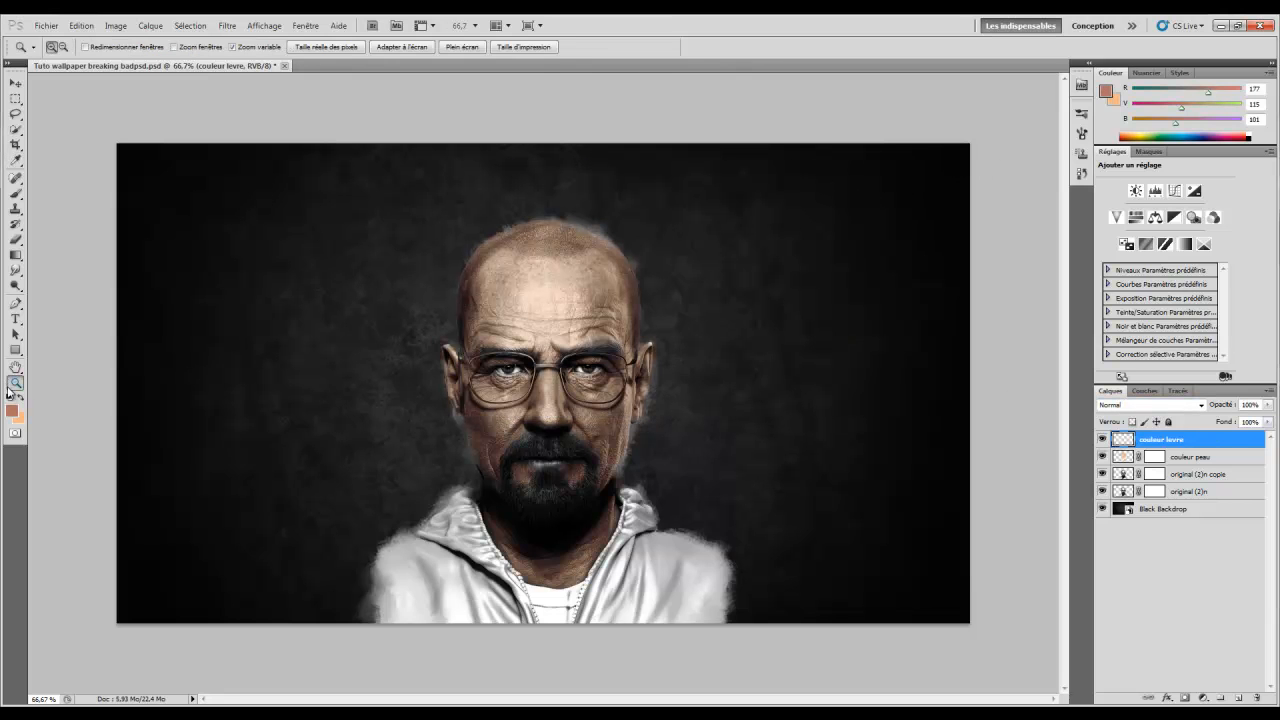
Zoom to 100% and set the couleur levre layer to Incrustation blending
left_click(535, 423)
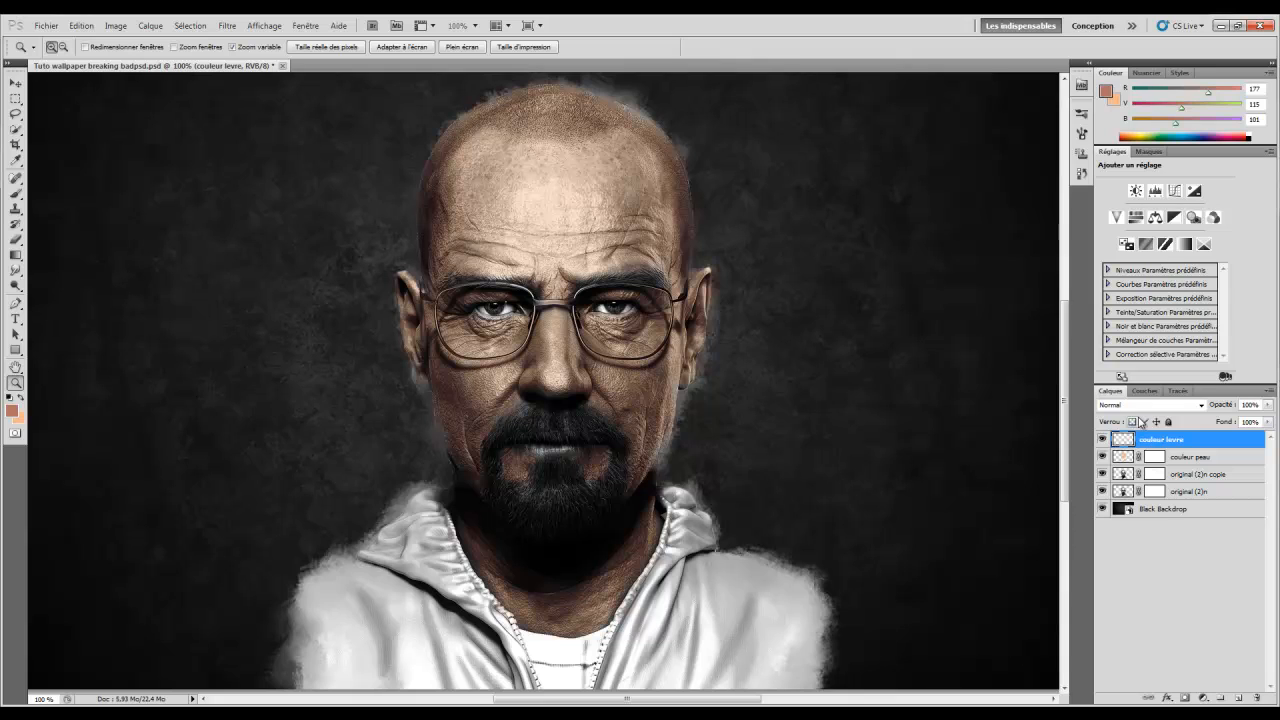
left_click(1143, 404)
left_click(1132, 224)
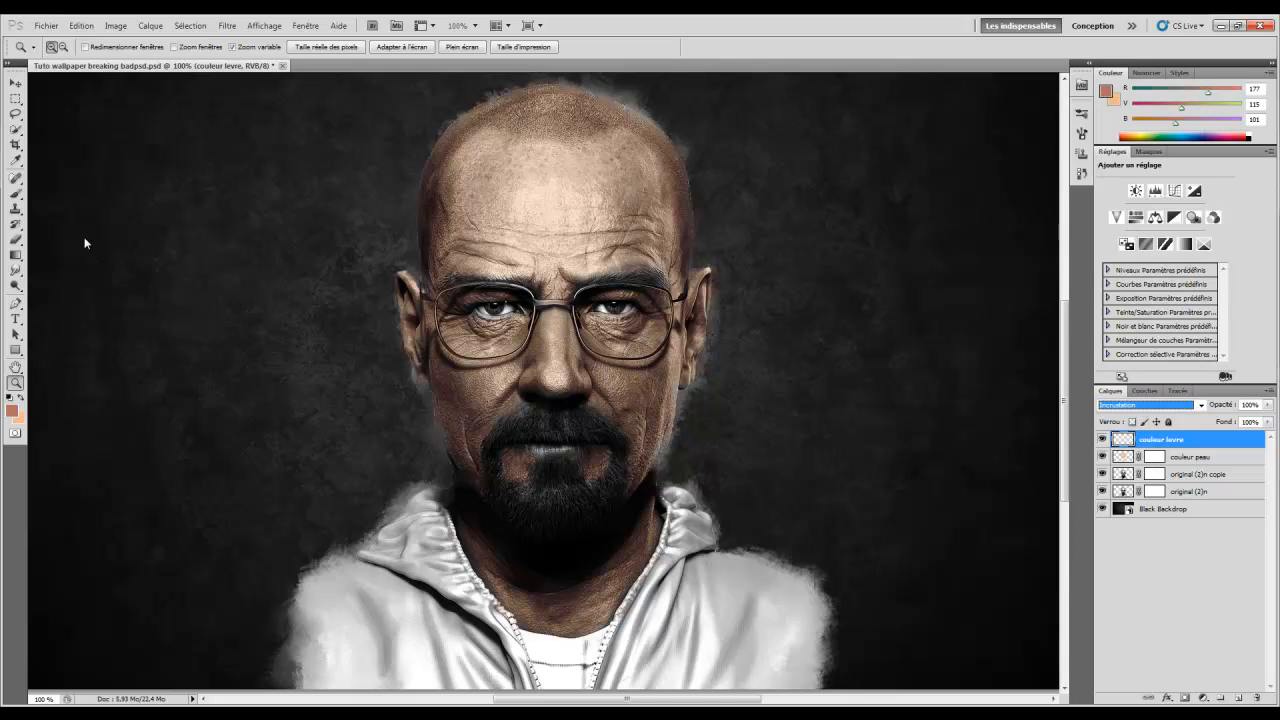
Paint a reddish tint along the lower lip with the brush at 93% opacity
left_click(14, 194)
right_click(662, 382)
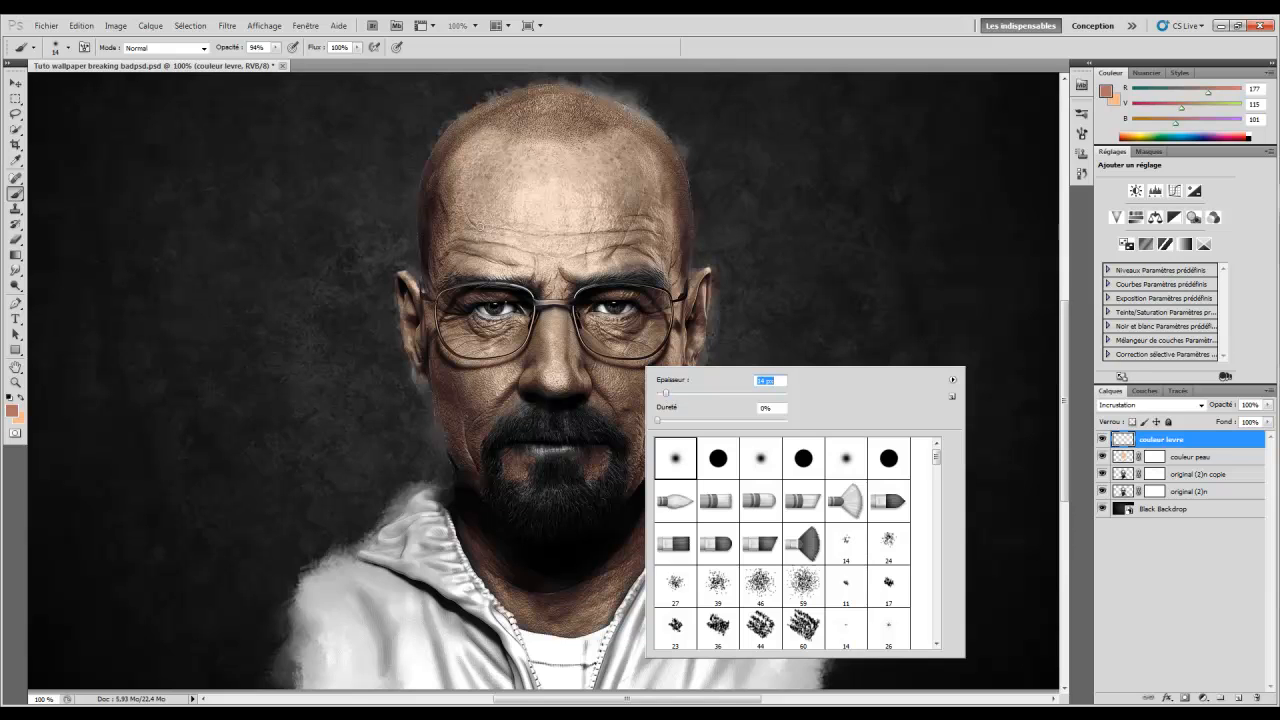
left_click_drag(229, 49, 228, 50)
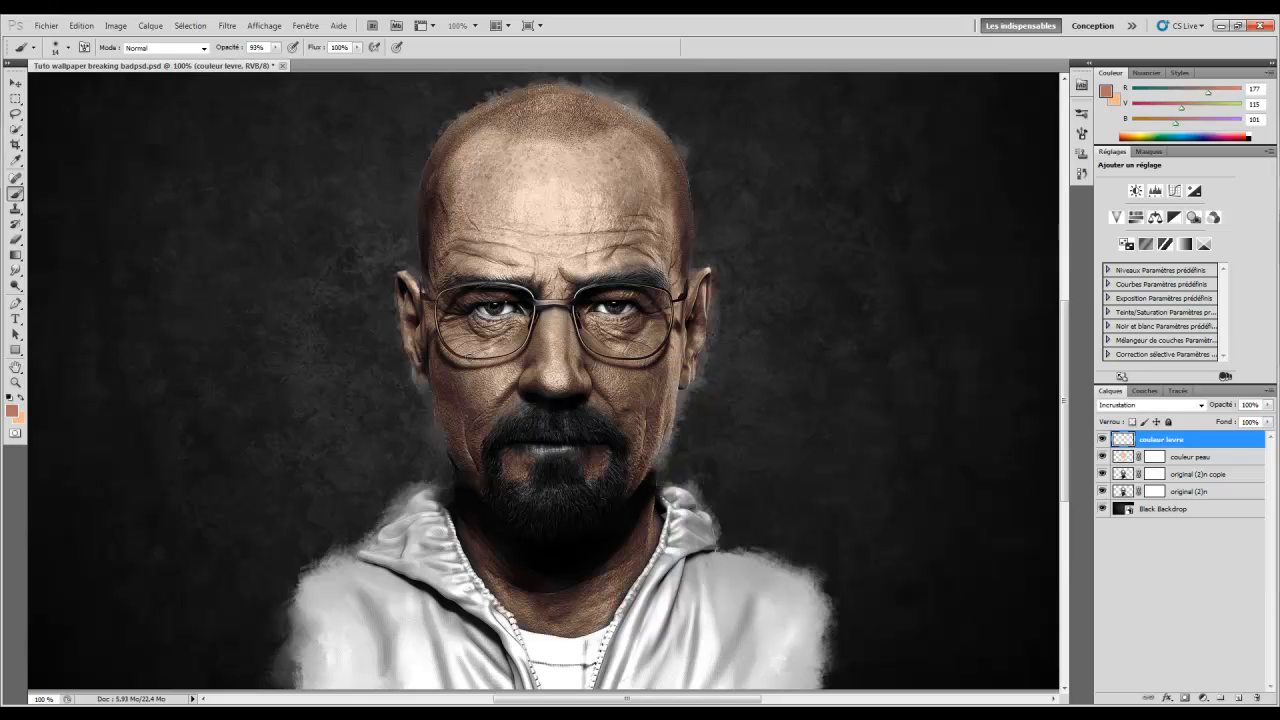
scroll(574, 566, "up", 2)
scroll(569, 506, "down", 1)
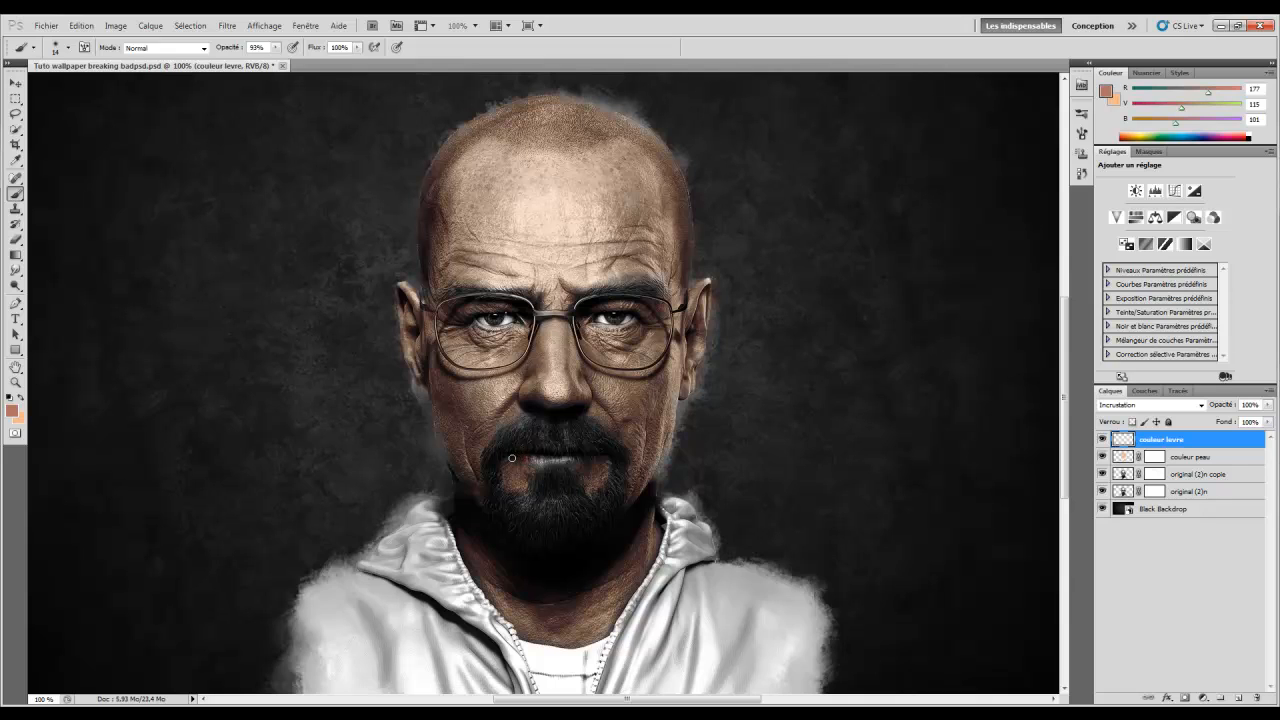
mouse_move(541, 461)
left_mouse_down()
mouse_move(561, 461)
mouse_move(533, 457)
left_mouse_up()
left_click_drag(542, 463, 556, 461)
Paint light peach around the left eye on couleur peau, then reselect couleur levre
left_click(20, 400)
left_click(1183, 460)
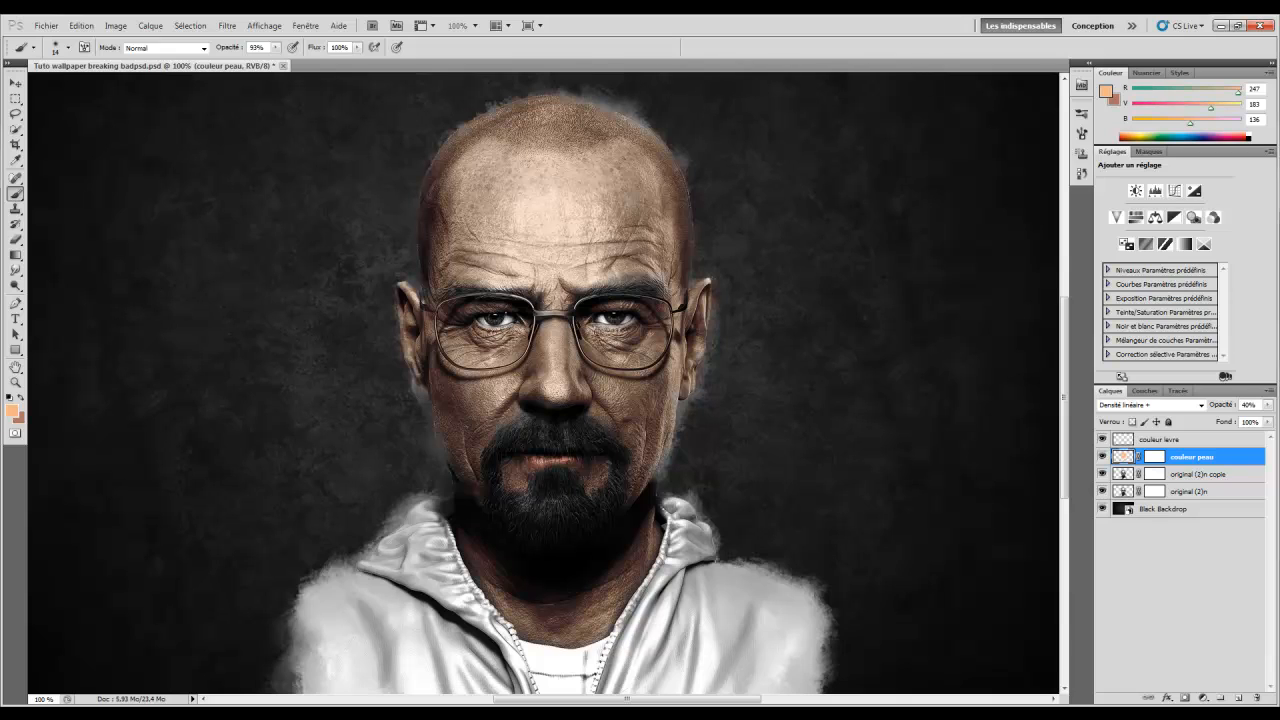
left_click_drag(593, 327, 631, 326)
left_click(1185, 442)
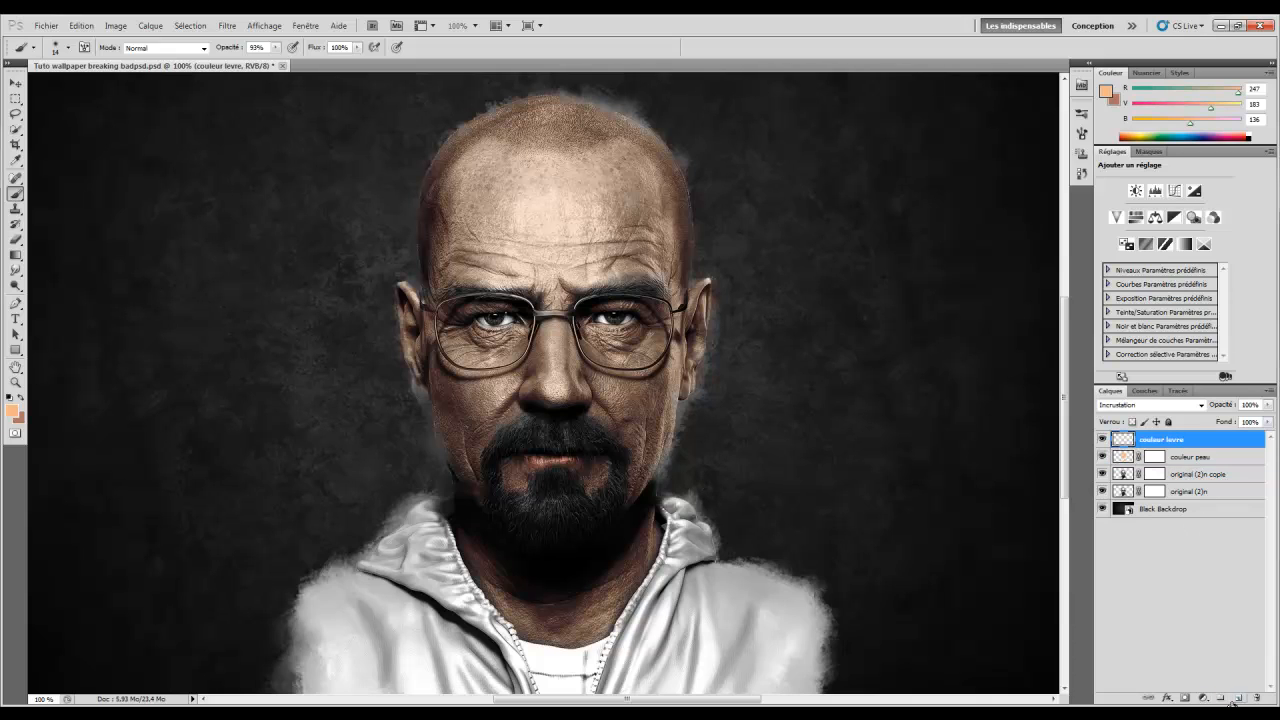
Add a new layer above couleur levre and name it couleur poil
left_click(1238, 699)
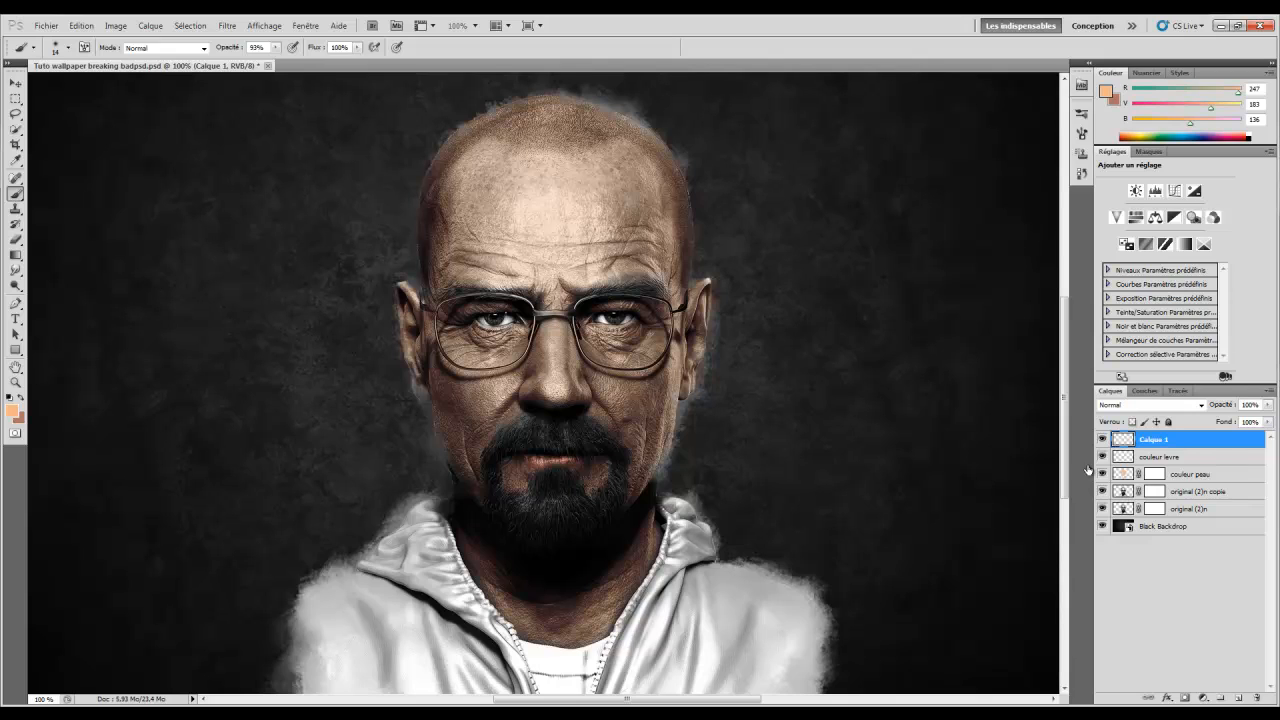
double_click(1155, 442)
type("douleur ")
type("d")
type("poil")
key("Return")
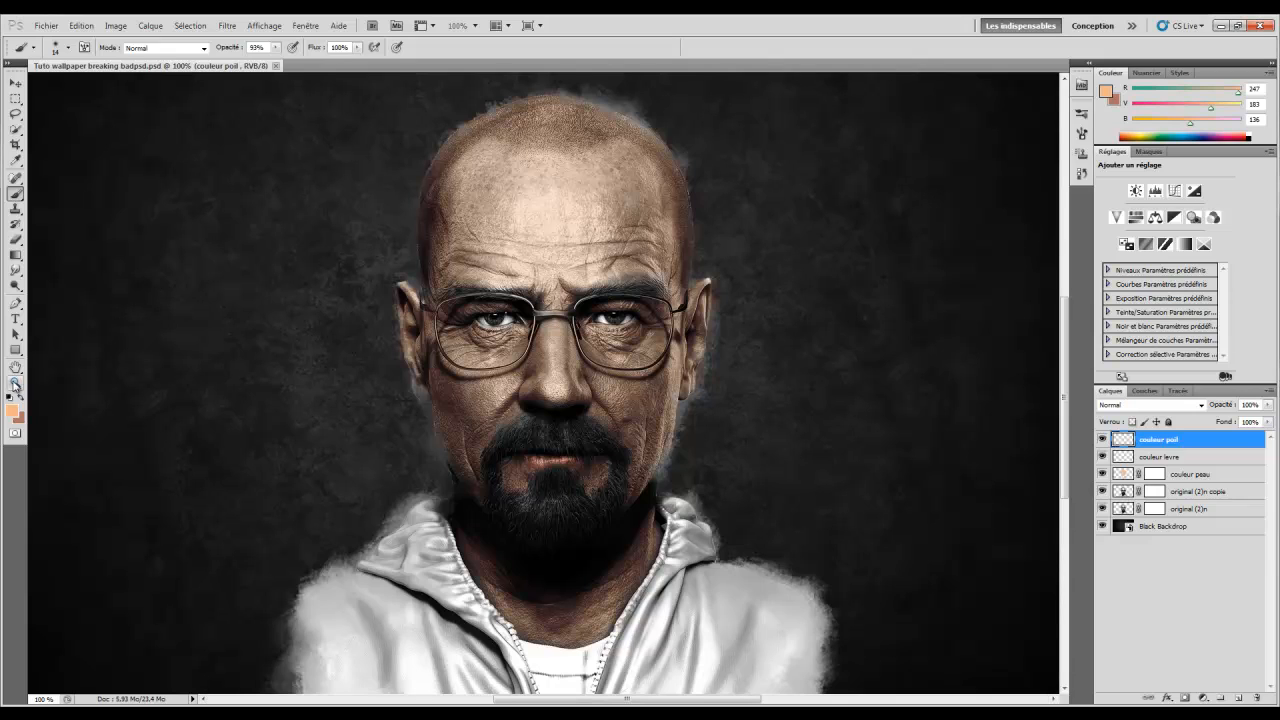
Dab test paint on the forehead, undo it, and zoom out to the whole portrait
left_click(483, 230)
key("ctrl+z")
left_click(15, 382)
left_click_drag(406, 289, 386, 283)
scroll(386, 283, "up", 3)
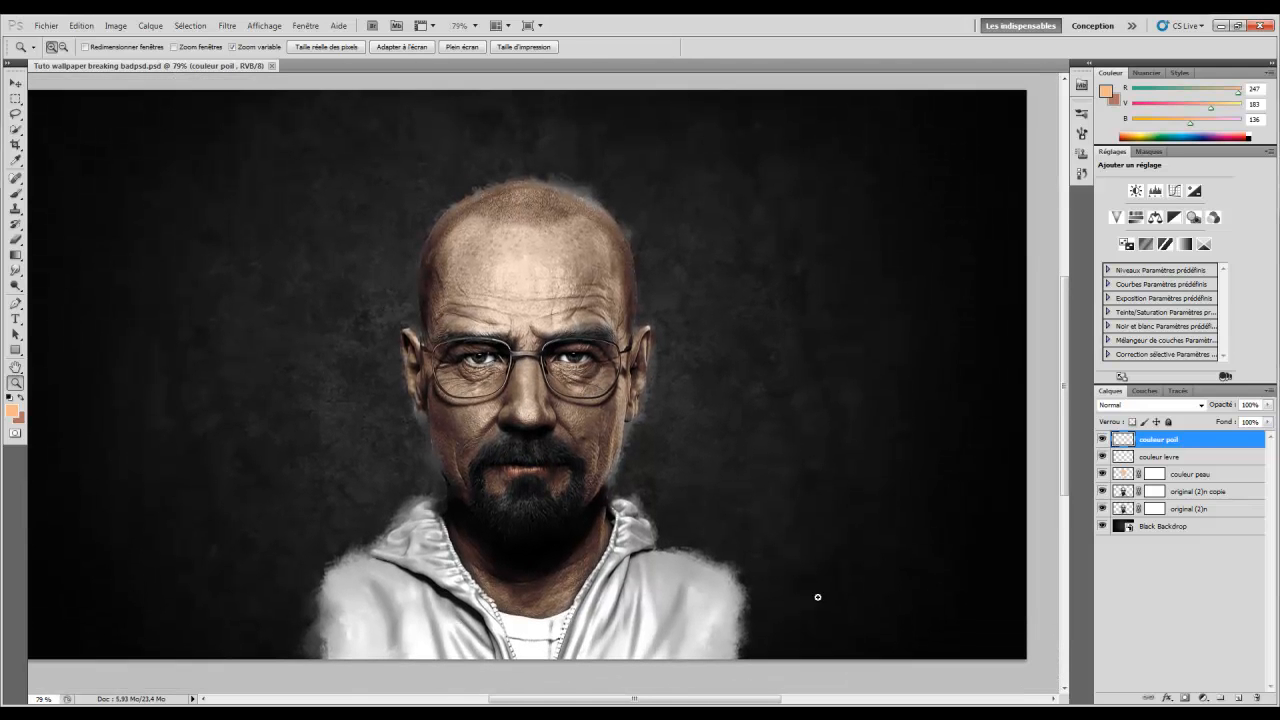
Reset the colours to black and white and set the brush to about 40 px
left_click_drag(722, 706, 694, 706)
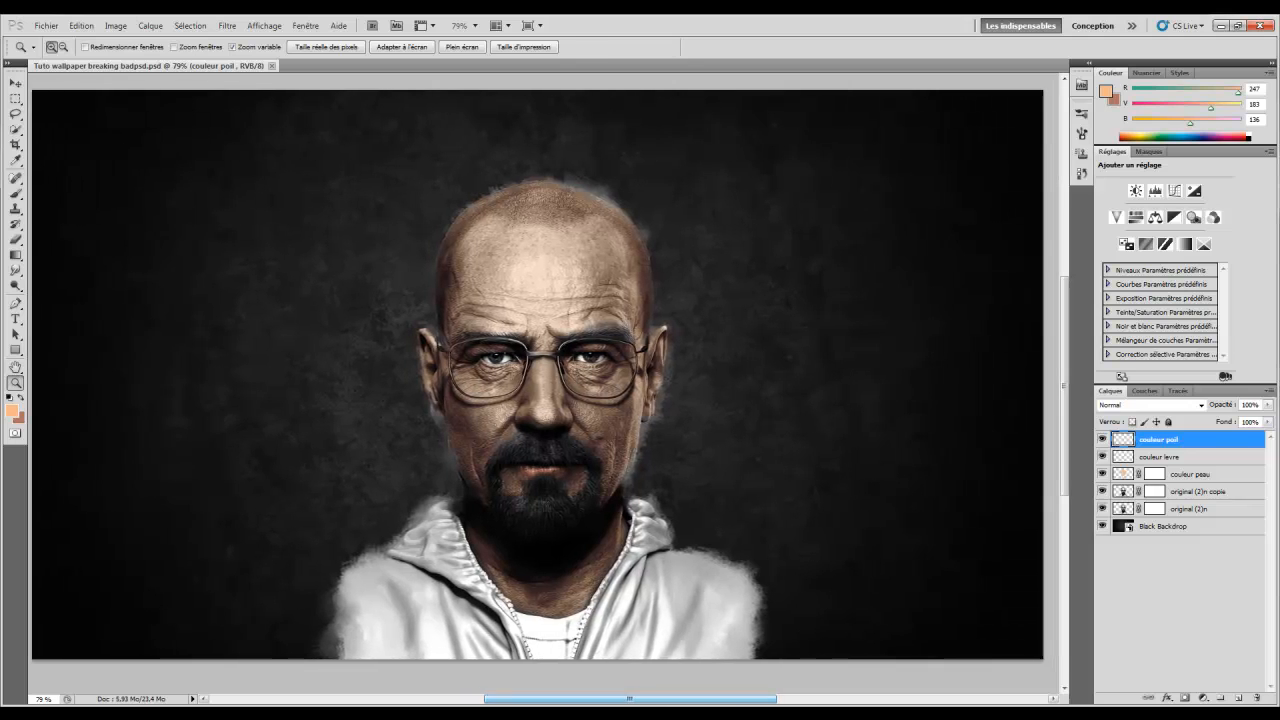
left_click(9, 399)
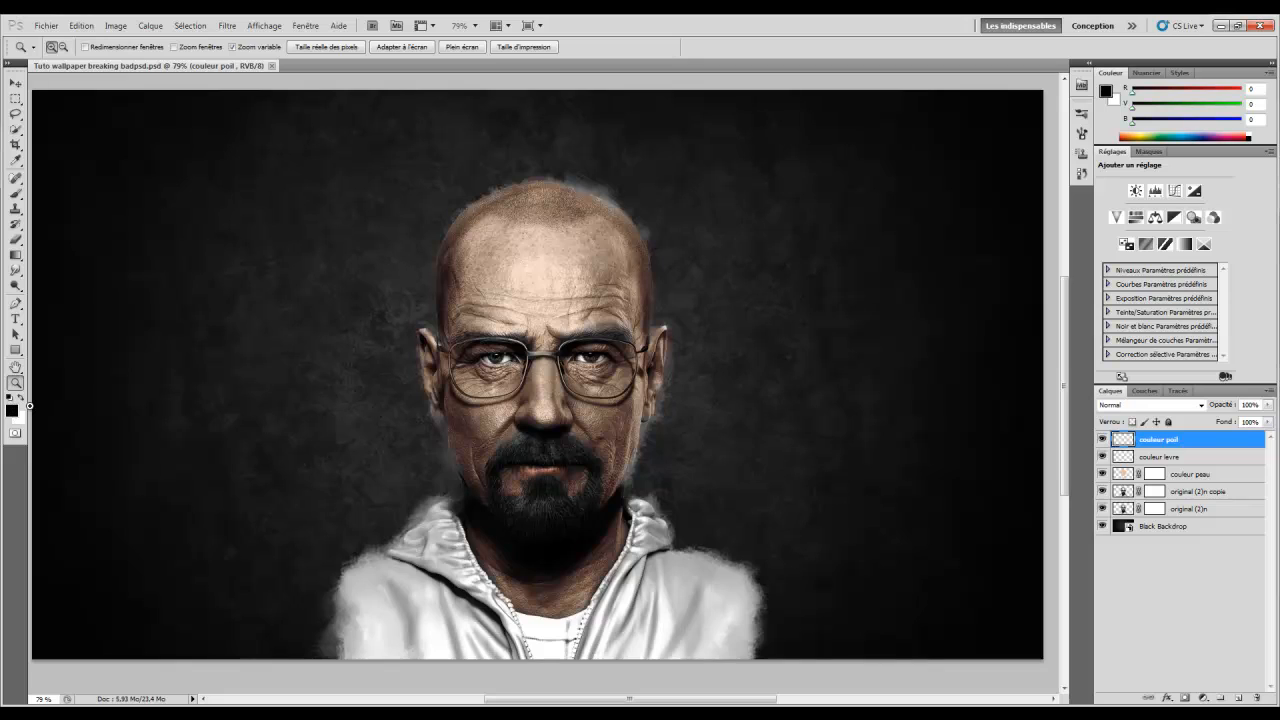
left_click(15, 193)
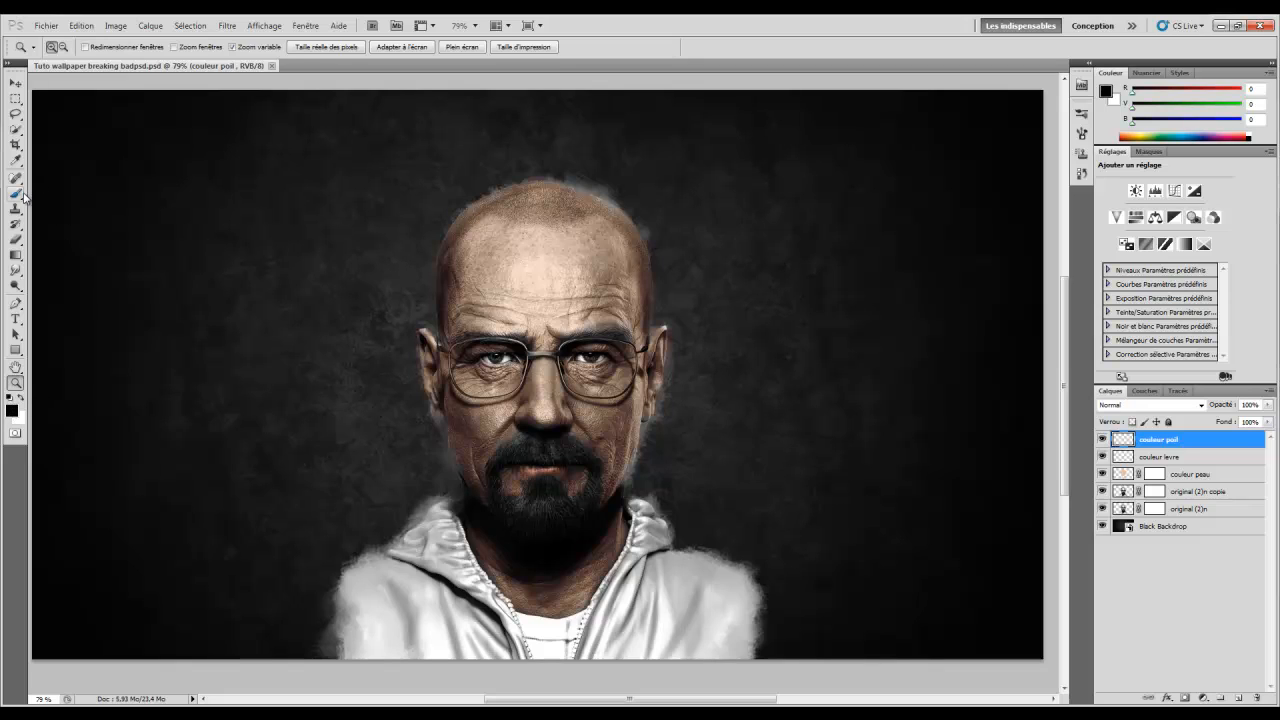
right_click(573, 237)
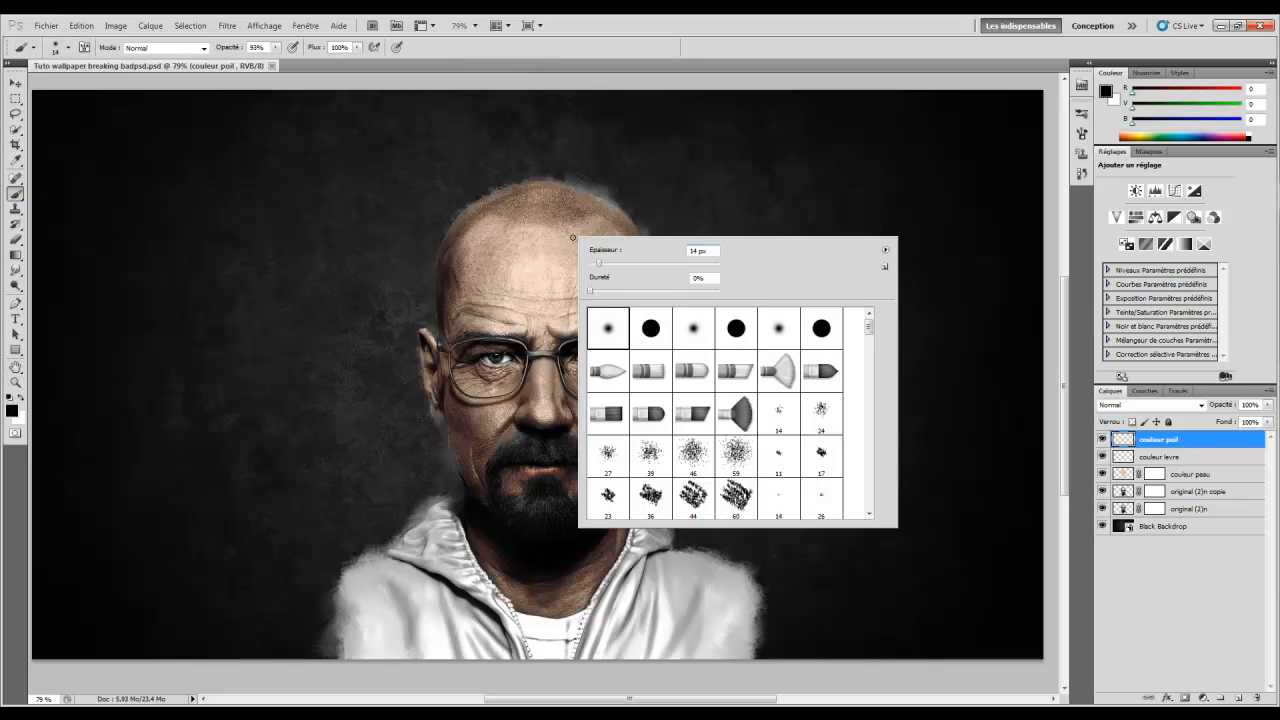
left_click(614, 264)
left_click(661, 38)
Zoom in to about 101% and darken the beard with black at about 39% brush opacity
scroll(615, 239, "down", 2)
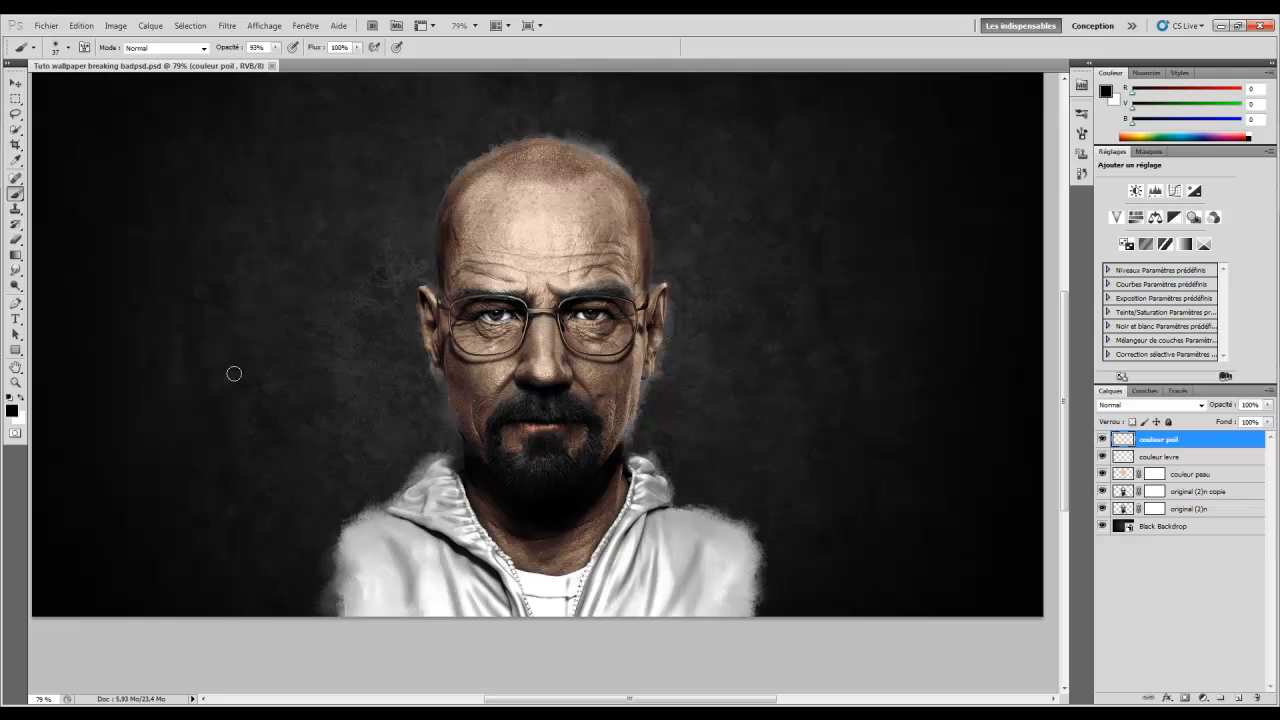
left_click(15, 382)
left_click_drag(528, 364, 539, 369)
scroll(572, 385, "down", 1)
left_click_drag(571, 699, 579, 699)
scroll(588, 560, "down", 1)
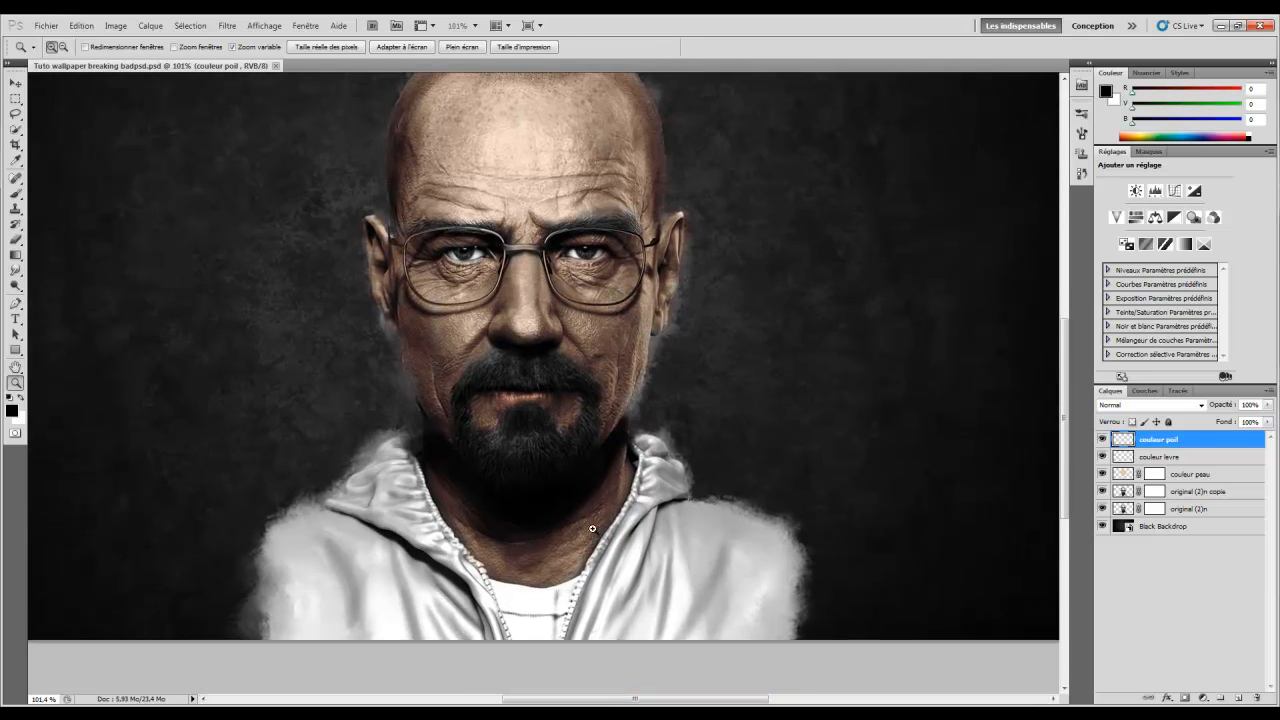
left_click(14, 196)
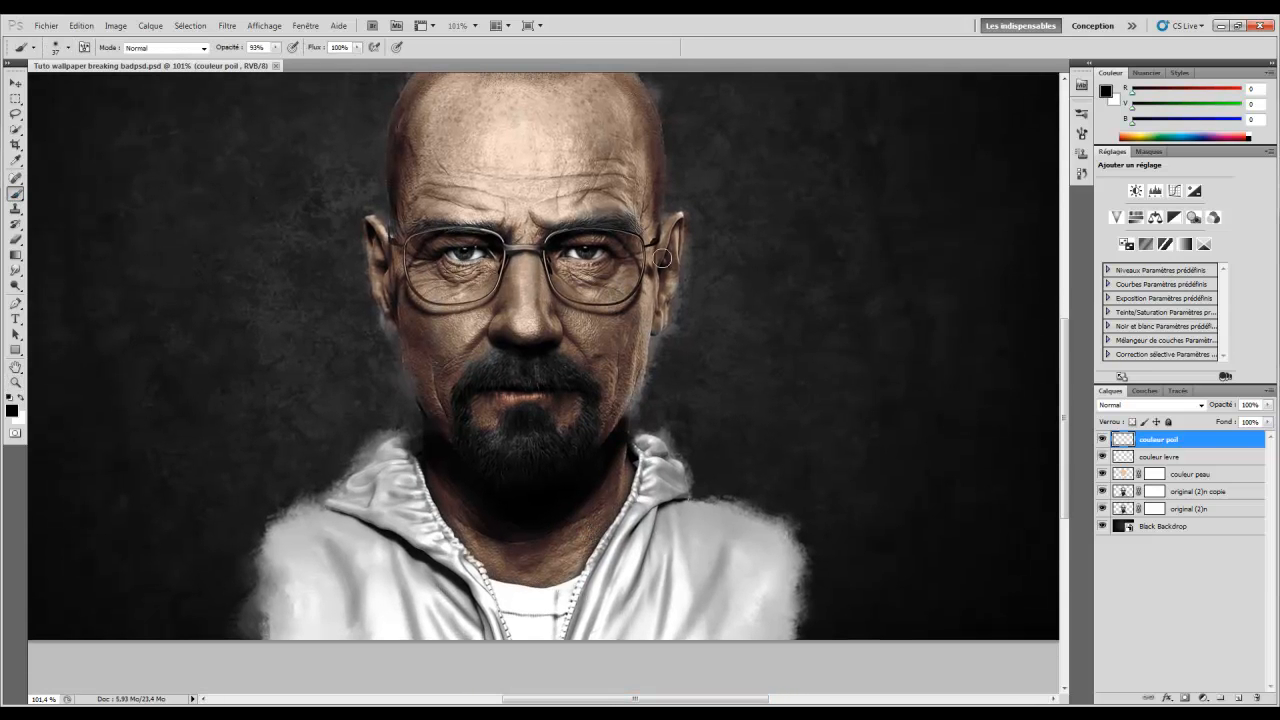
left_click_drag(228, 48, 221, 48)
mouse_move(222, 55)
left_mouse_down()
mouse_move(208, 53)
mouse_move(220, 51)
left_mouse_up()
mouse_move(508, 438)
left_mouse_down()
mouse_move(536, 449)
mouse_move(492, 450)
mouse_move(526, 458)
mouse_move(529, 435)
mouse_move(539, 468)
mouse_move(529, 437)
left_mouse_up()
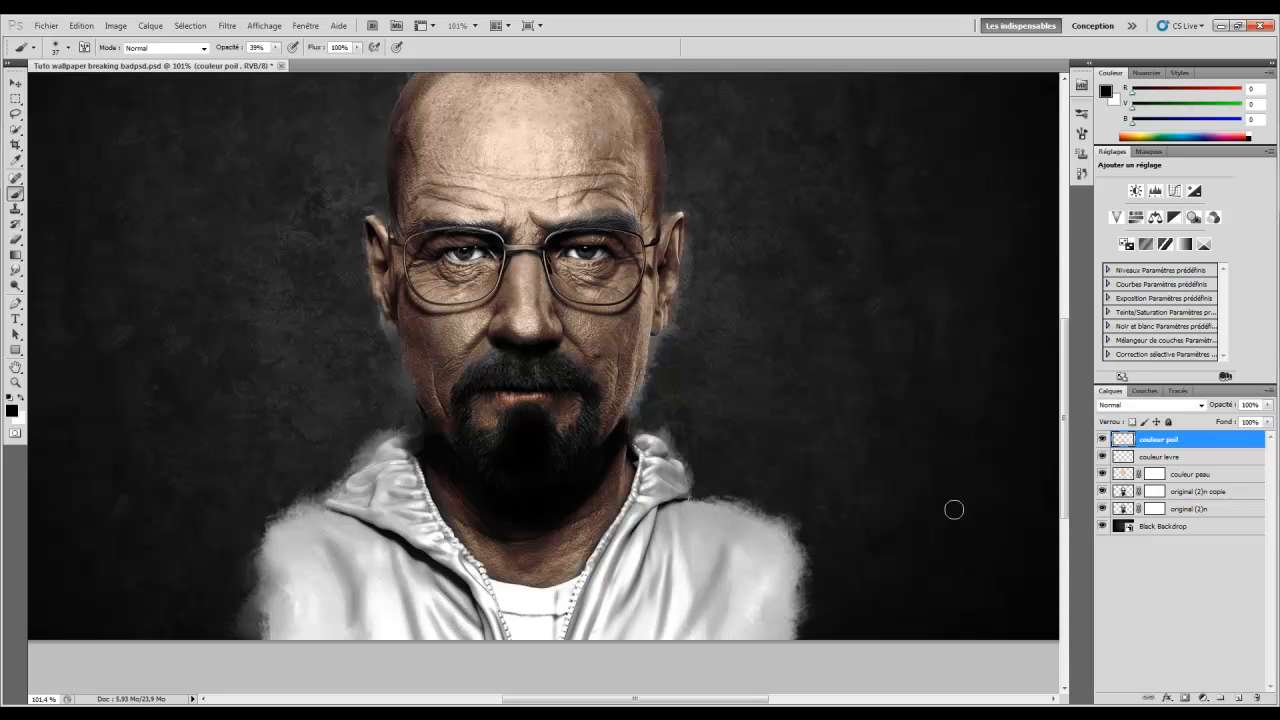
left_click(1081, 173)
Revert the beard strokes in History and repaint the goatee at 100% opacity
scroll(943, 294, "up", 2)
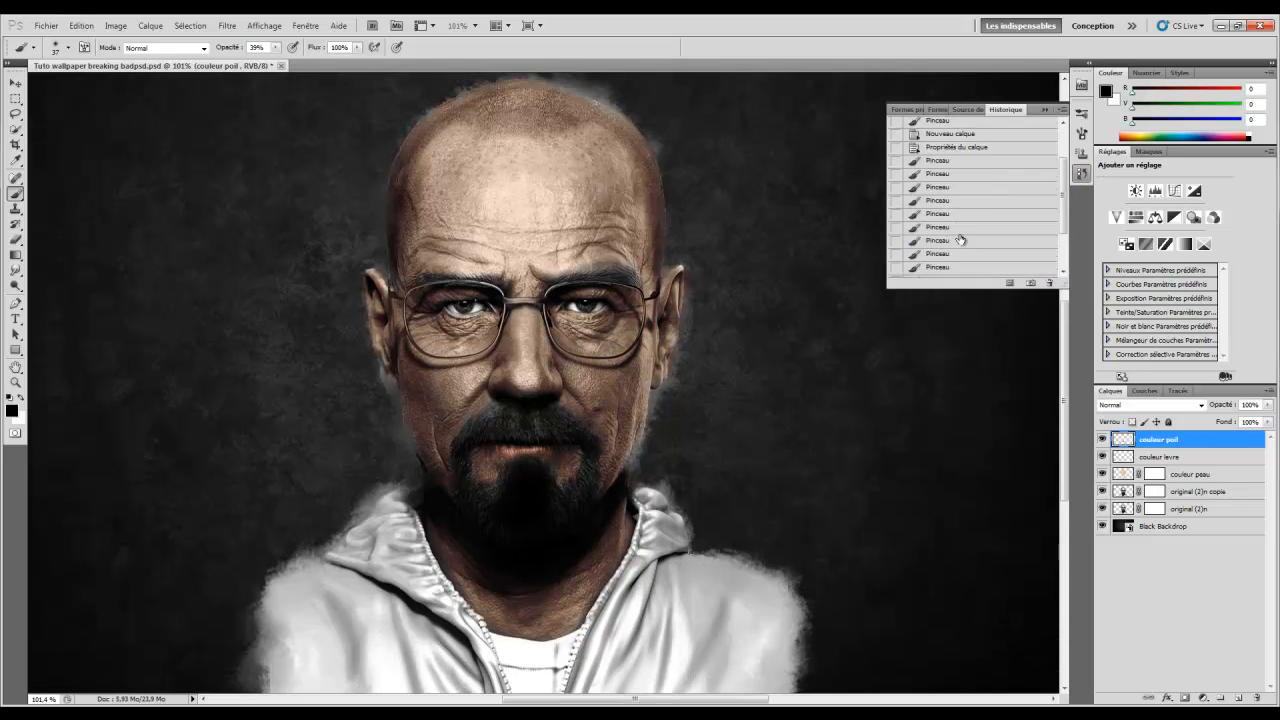
scroll(960, 238, "up", 2)
left_click(963, 207)
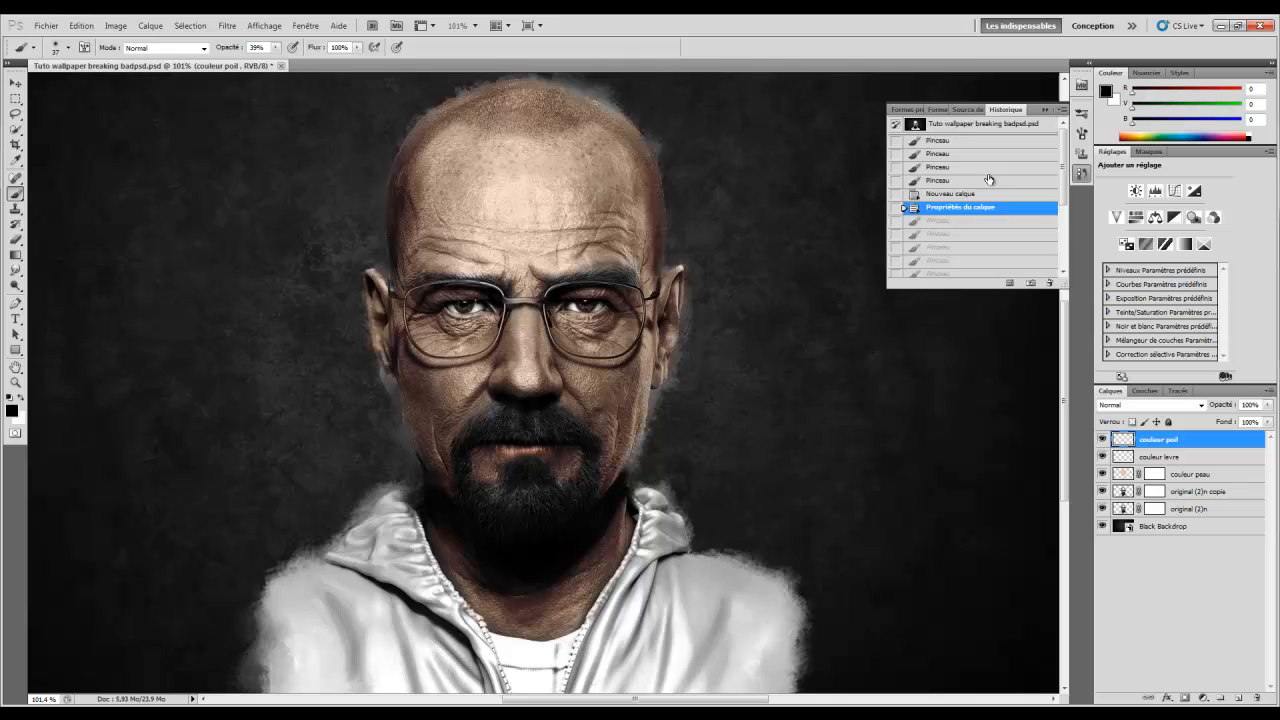
left_click(1046, 110)
key("0")
left_click_drag(527, 474, 540, 500)
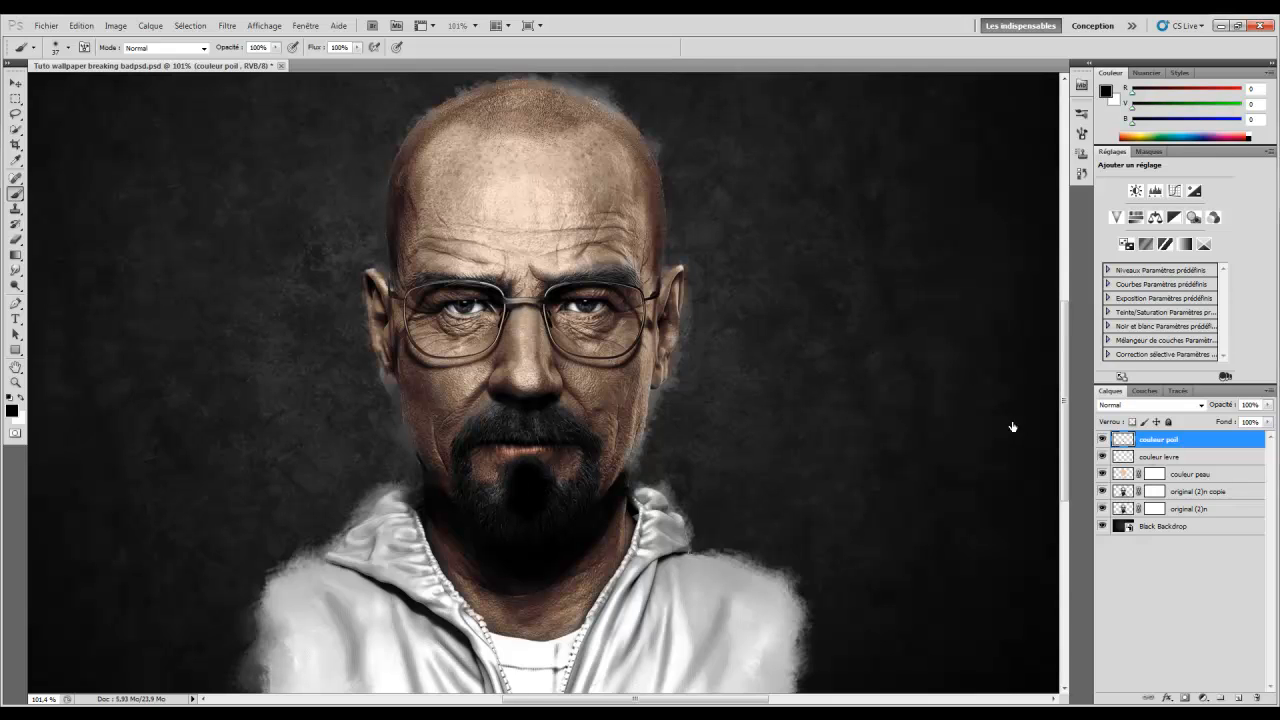
Step back in History and redo the goatee strokes at 90% brush opacity
left_click(1081, 173)
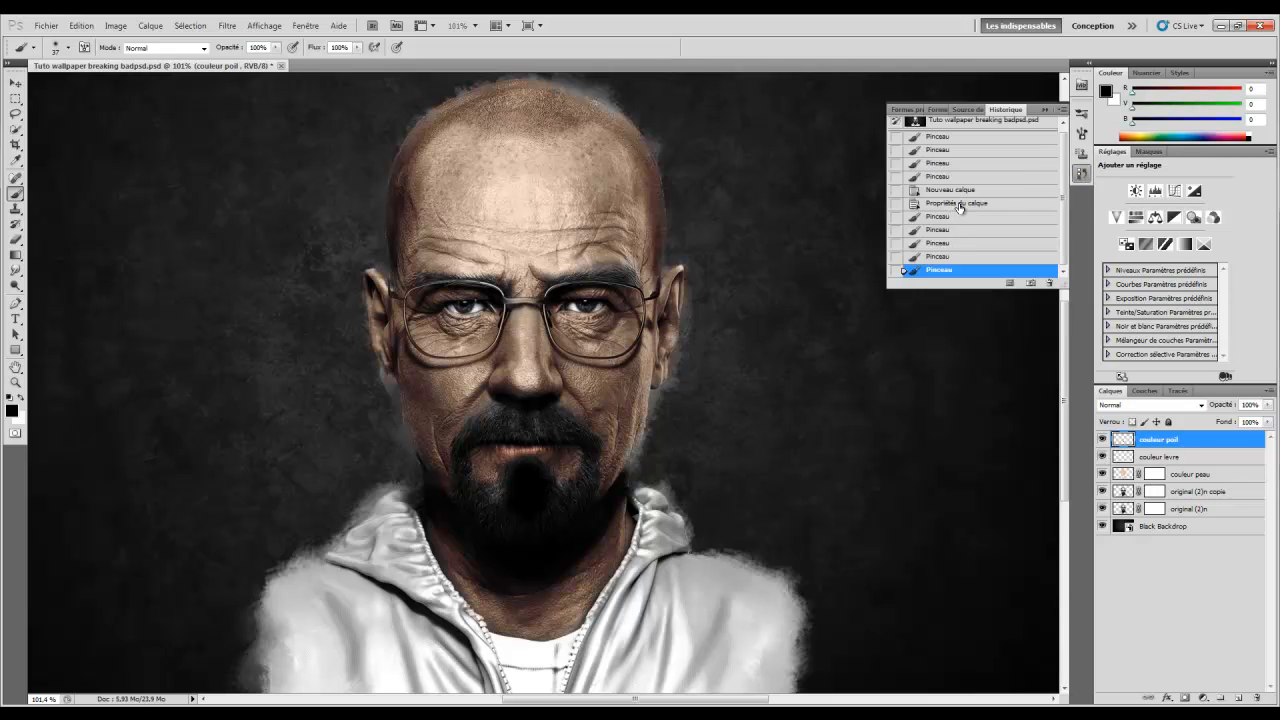
left_click(958, 203)
key("9")
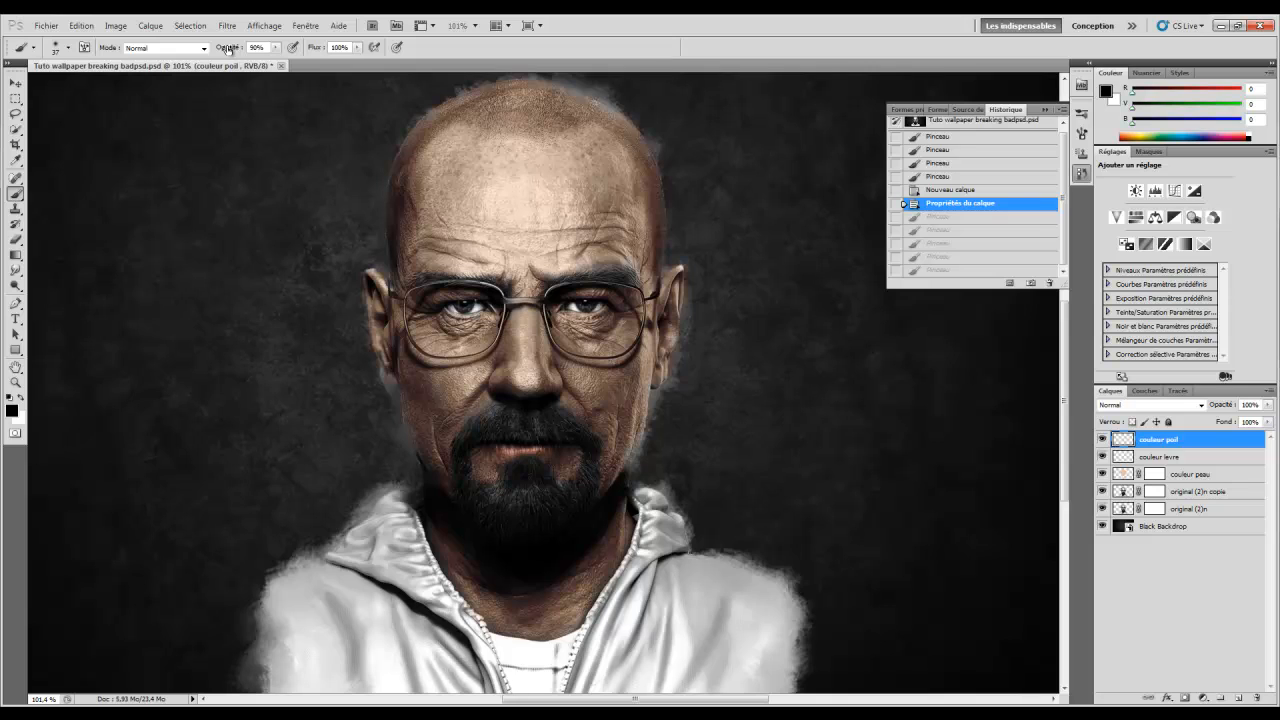
left_click(1046, 109)
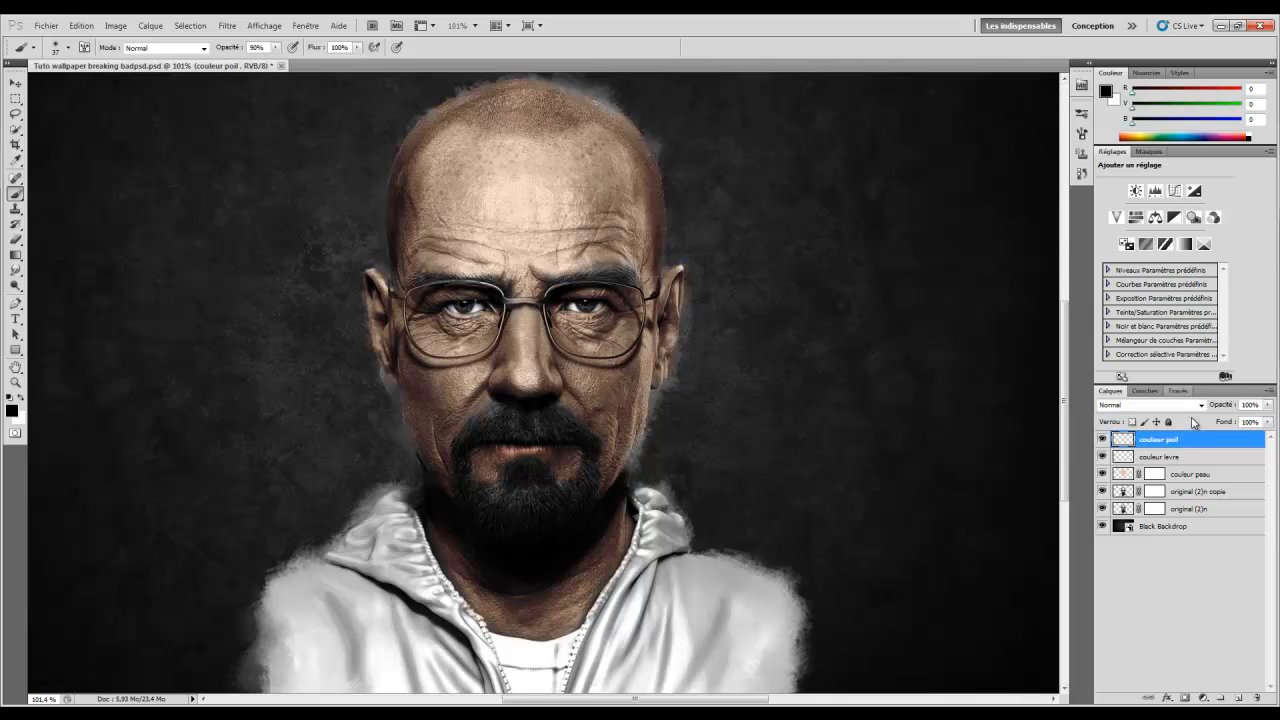
mouse_move(512, 487)
left_mouse_down()
mouse_move(527, 492)
mouse_move(537, 475)
left_mouse_up()
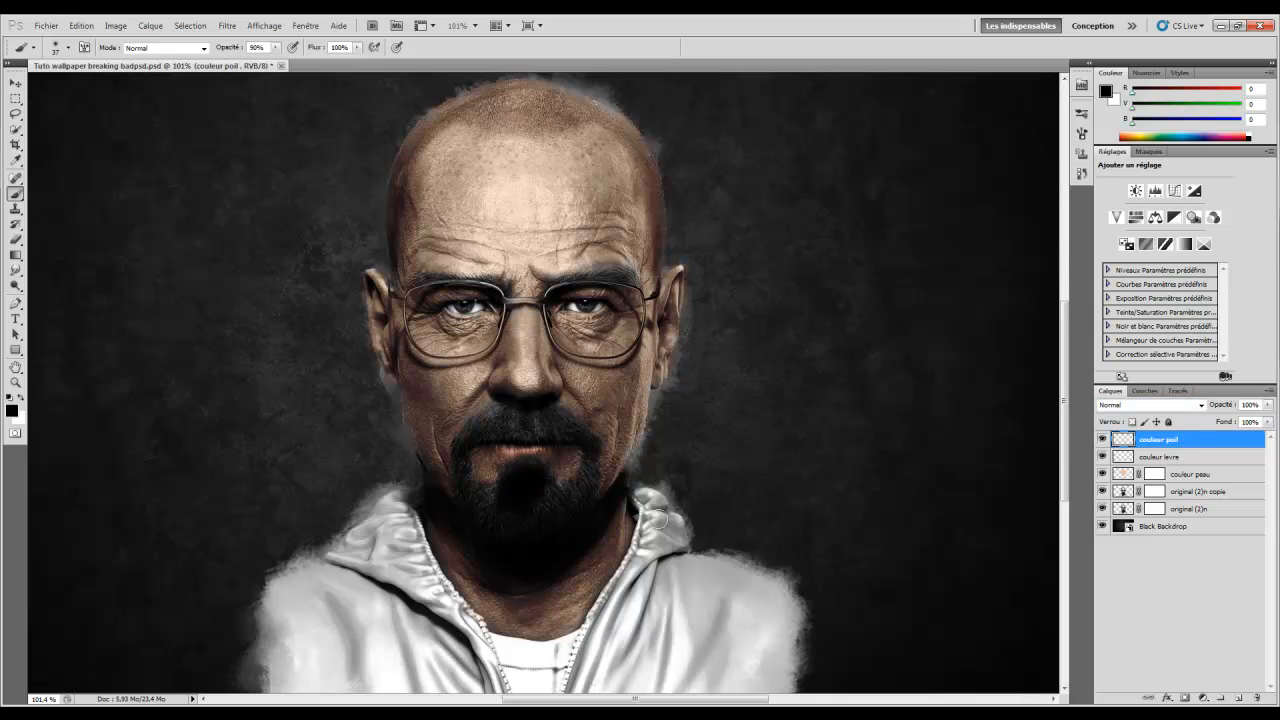
Touch up the goatee, set the layer opacity to 84%, then delete the couleur poil layer
left_click_drag(1216, 409, 1211, 408)
left_click_drag(518, 488, 514, 499)
left_click_drag(1210, 407, 1222, 408)
key("Delete")
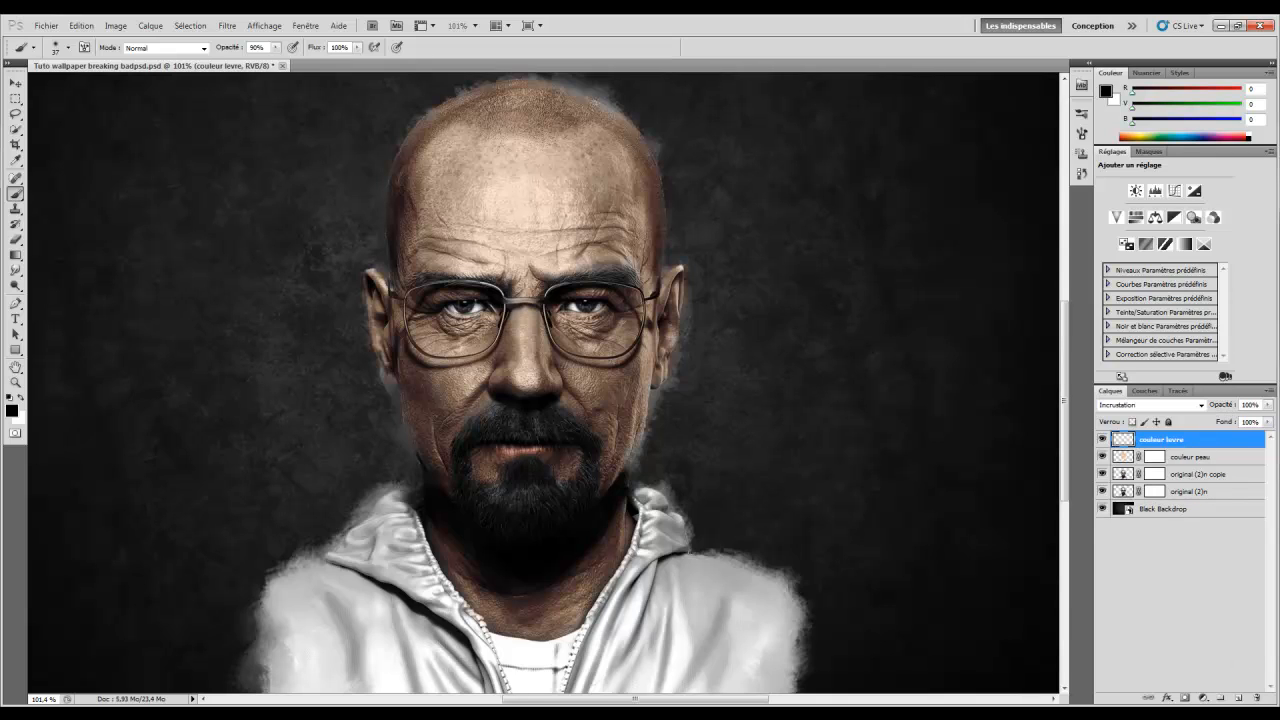
Add a new couleur poil layer and paint the chin goatee solid black on it
left_click(1237, 698)
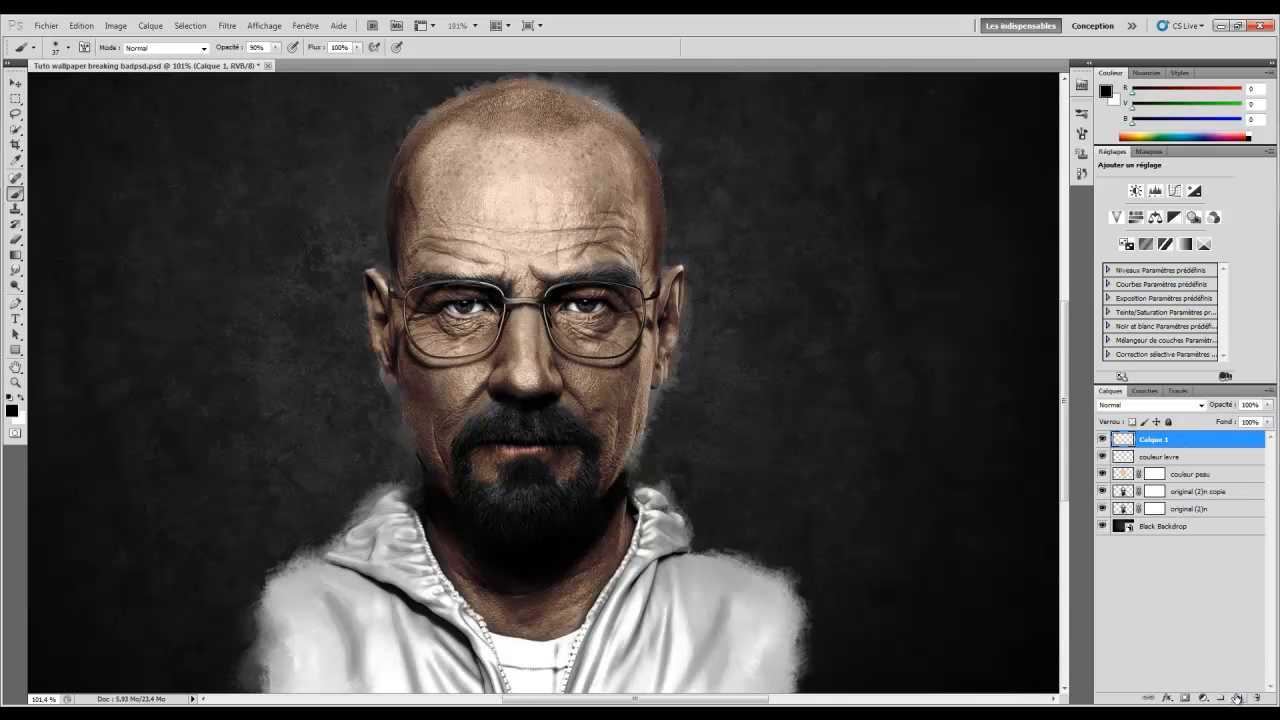
double_click(1154, 443)
type("couleur poil")
key("Return")
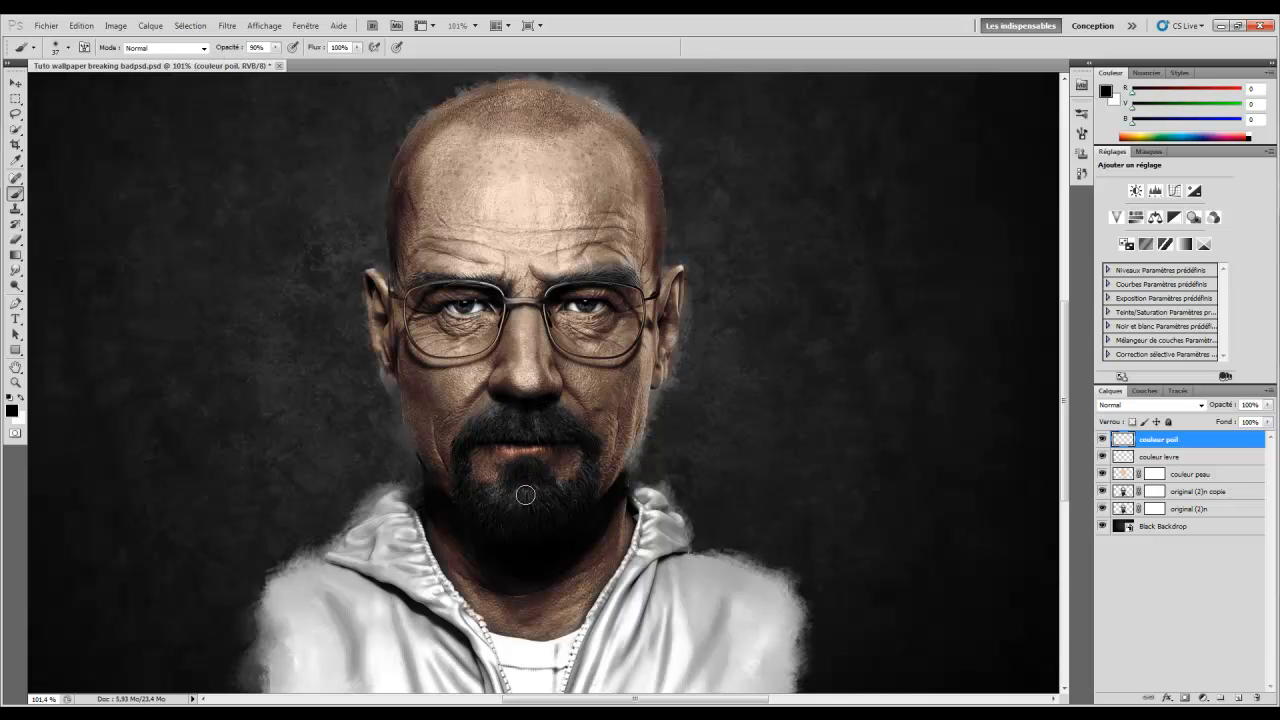
mouse_move(526, 495)
left_mouse_down()
mouse_move(515, 486)
mouse_move(543, 491)
mouse_move(523, 466)
mouse_move(489, 503)
mouse_move(497, 520)
mouse_move(512, 521)
mouse_move(520, 500)
mouse_move(556, 511)
mouse_move(531, 511)
mouse_move(571, 497)
left_mouse_up()
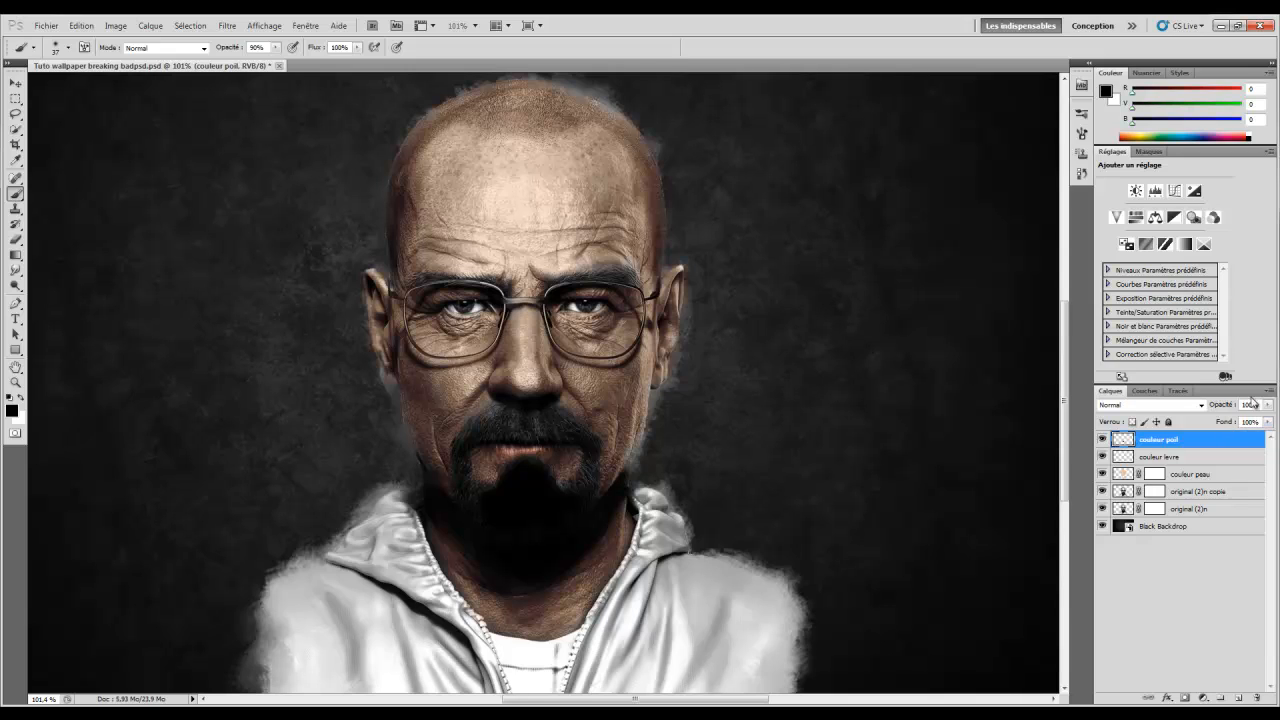
Set the couleur poil layer to Lumière tamisée blending at 68% opacity
left_click(1147, 405)
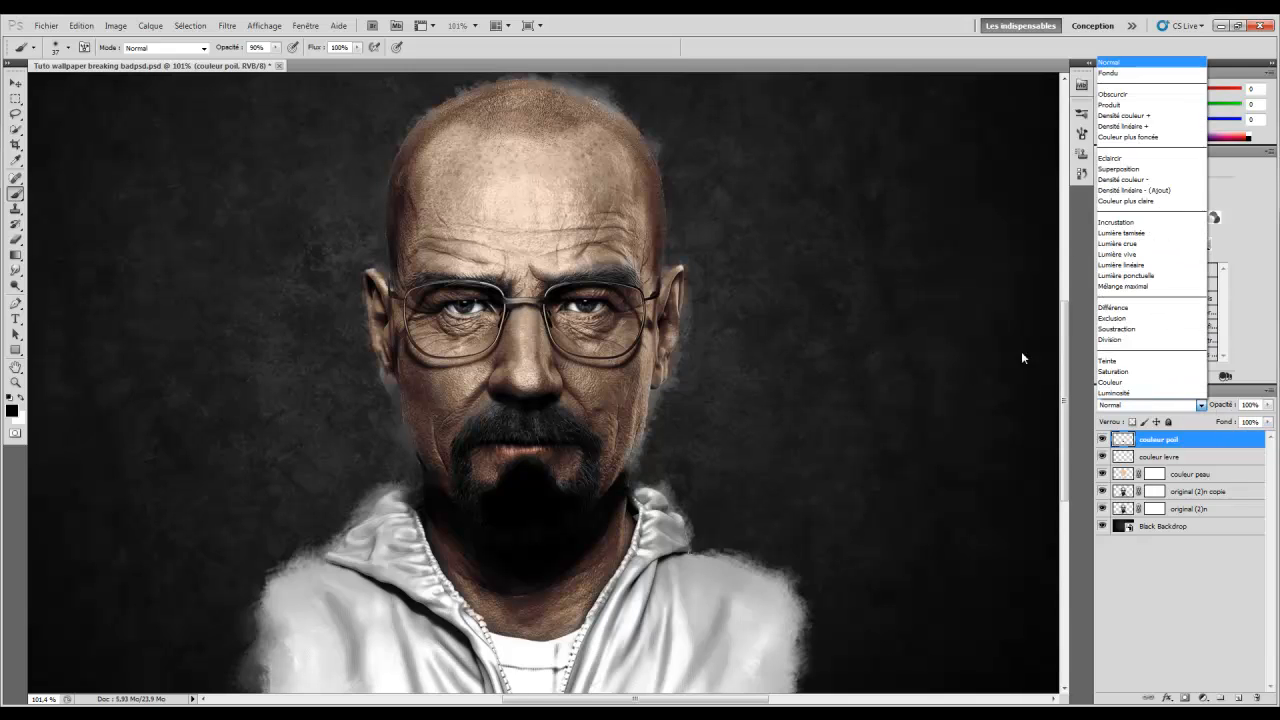
left_click(1154, 235)
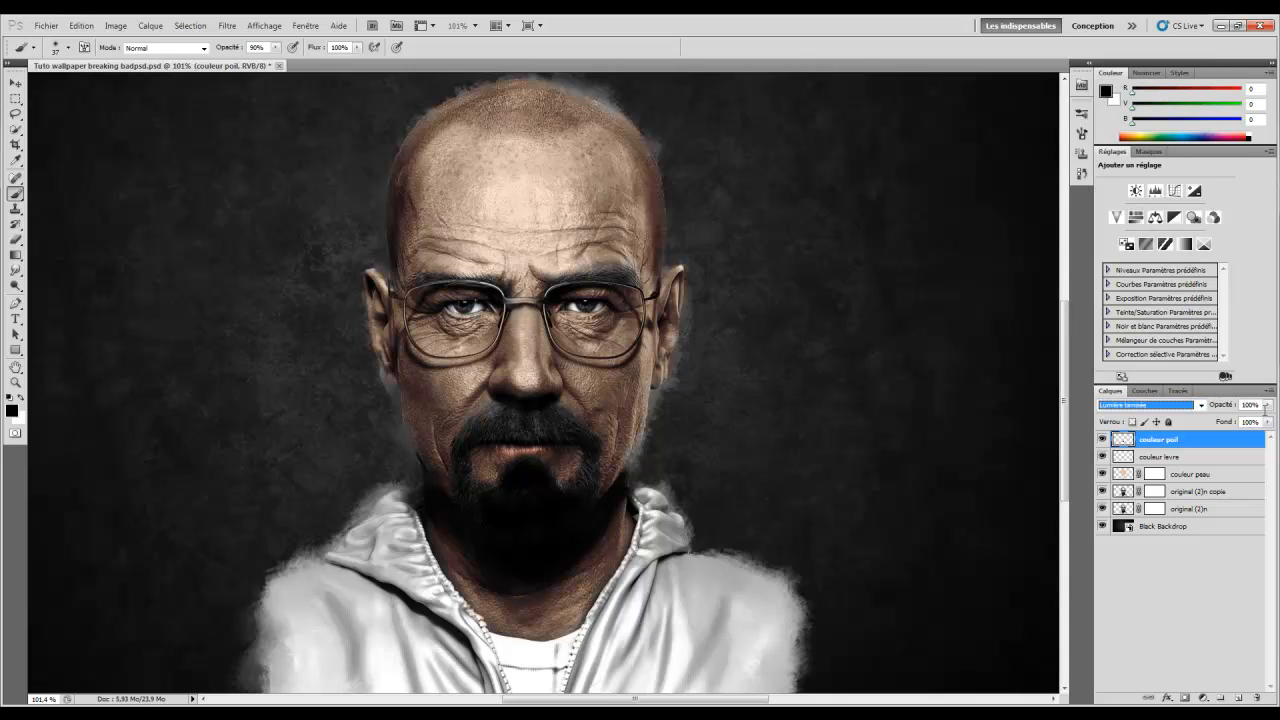
left_click_drag(1231, 407, 1218, 408)
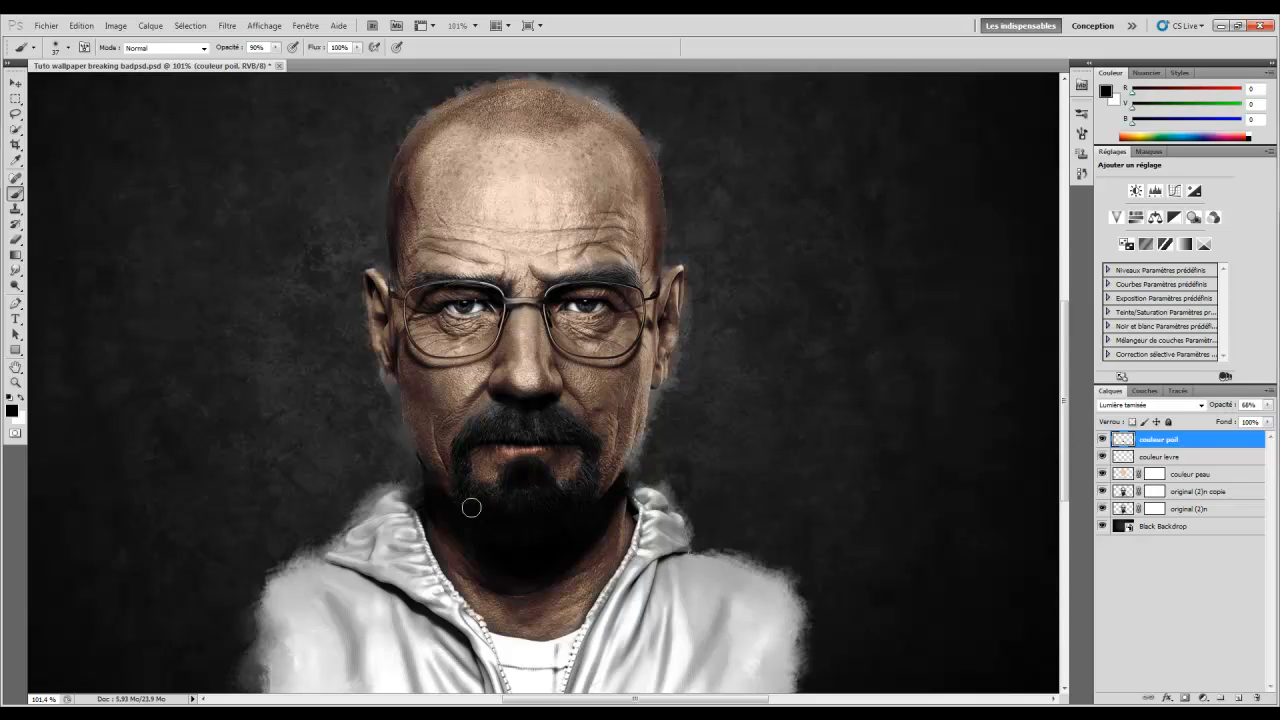
Darken the right side of the chin beard with a 30 px brush
right_click(512, 515)
mouse_move(558, 439)
left_mouse_down()
mouse_move(482, 432)
mouse_move(518, 430)
mouse_move(497, 412)
left_mouse_up()
left_click(487, 430)
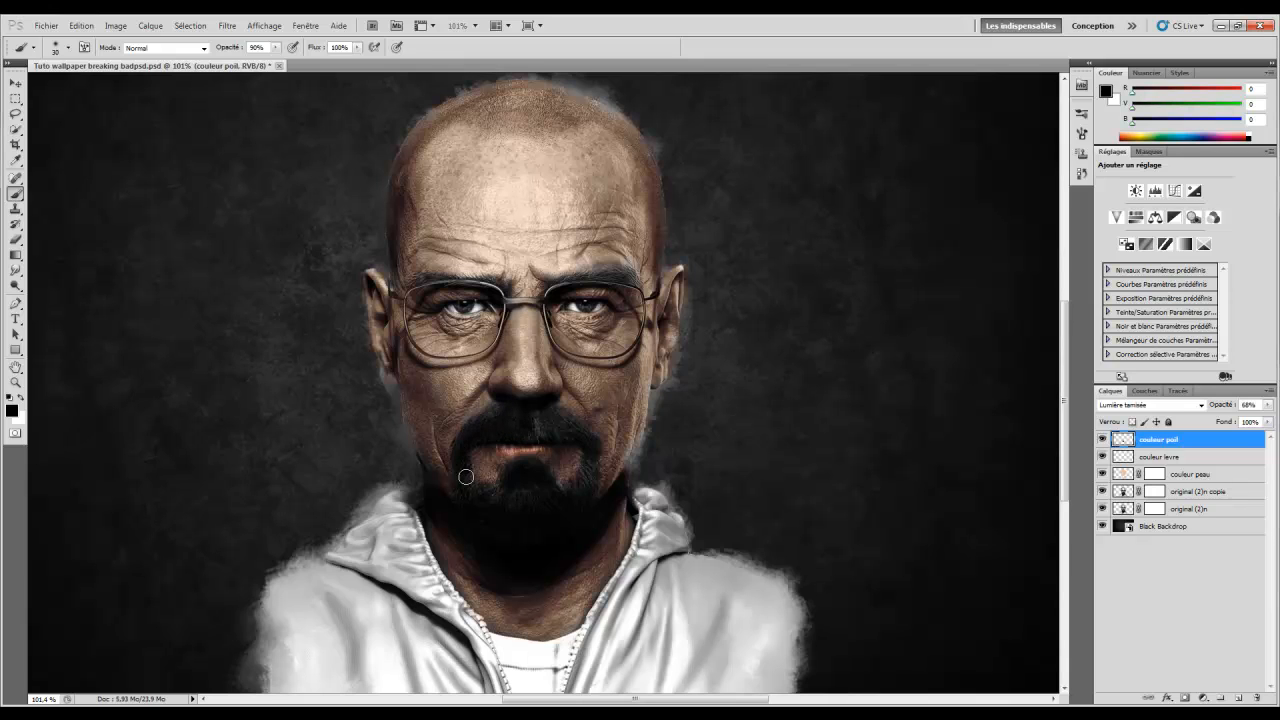
left_click_drag(563, 490, 573, 494)
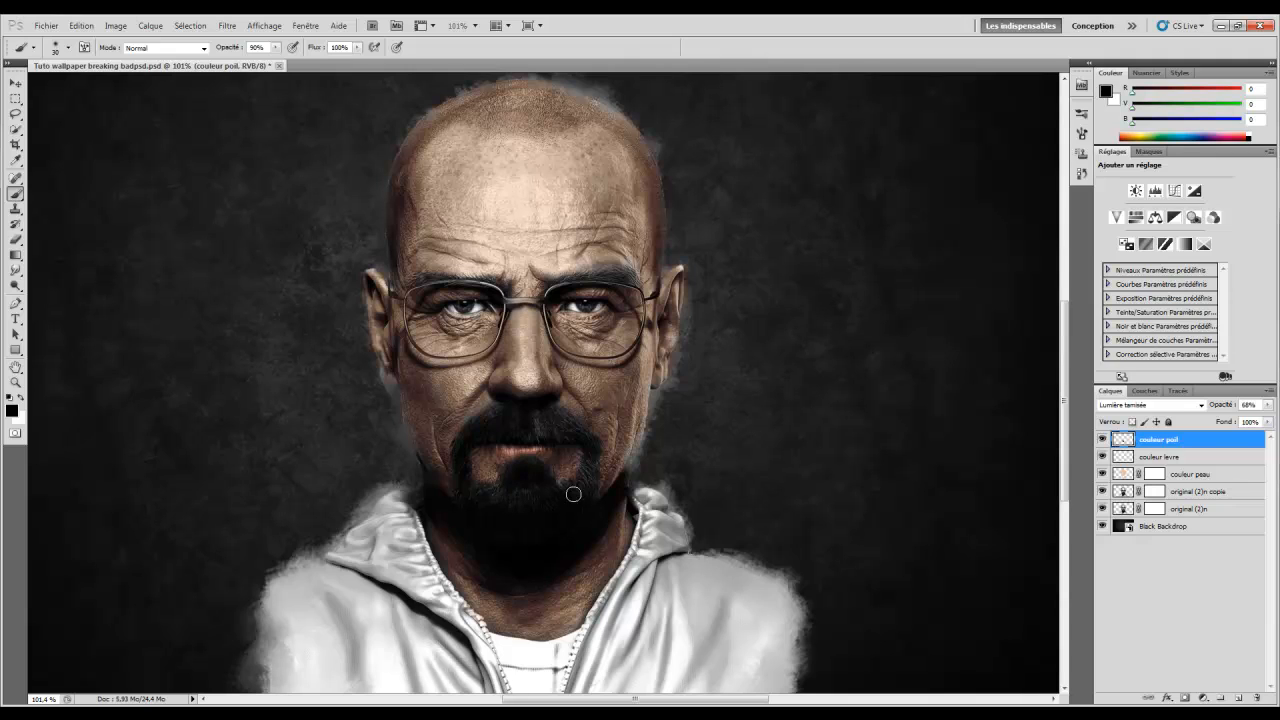
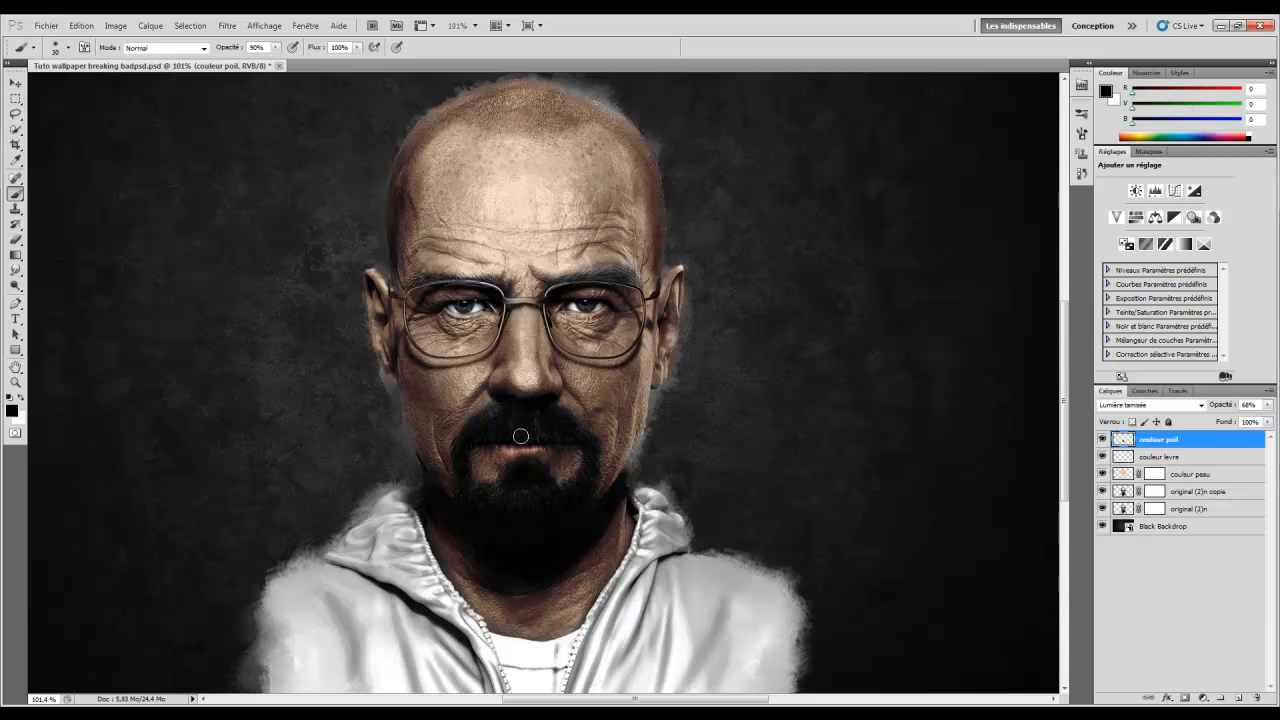
Compare couleur poil on and off, zoom in on the eyebrows and take a smaller soft brush
left_click(1102, 440)
left_click(1101, 442)
scroll(450, 428, "up", 5)
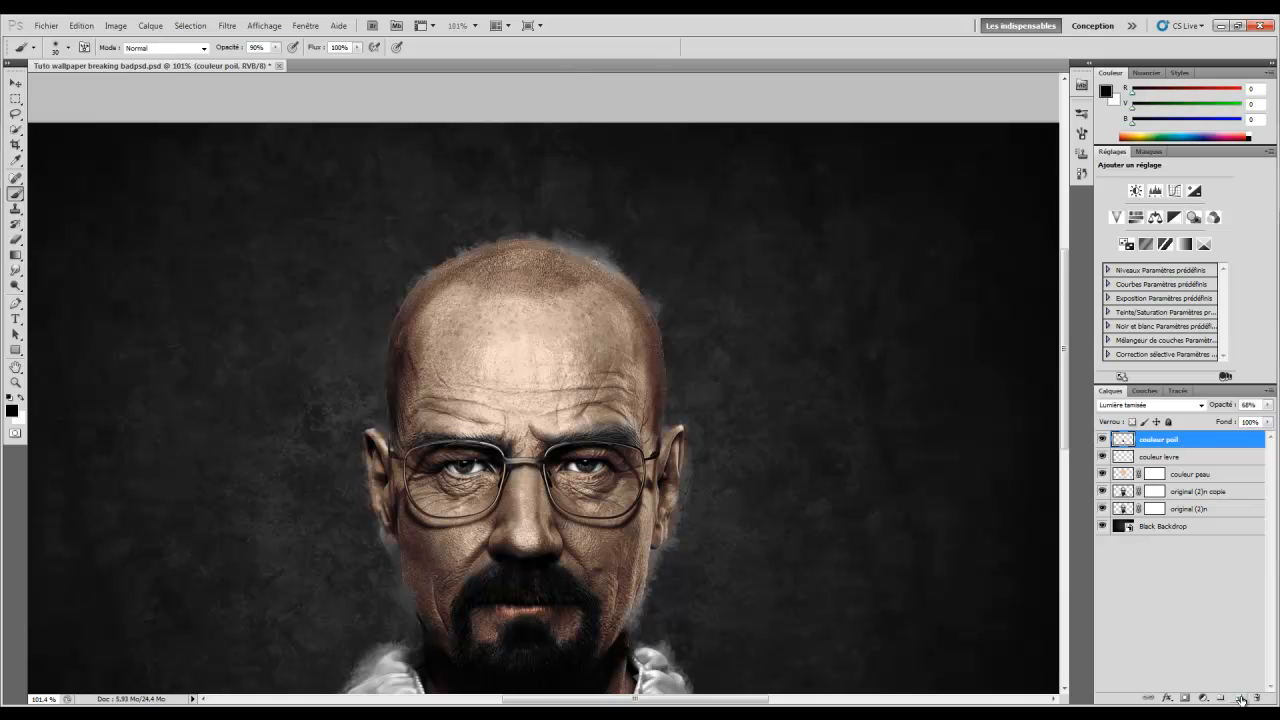
left_click(15, 383)
left_click(591, 431)
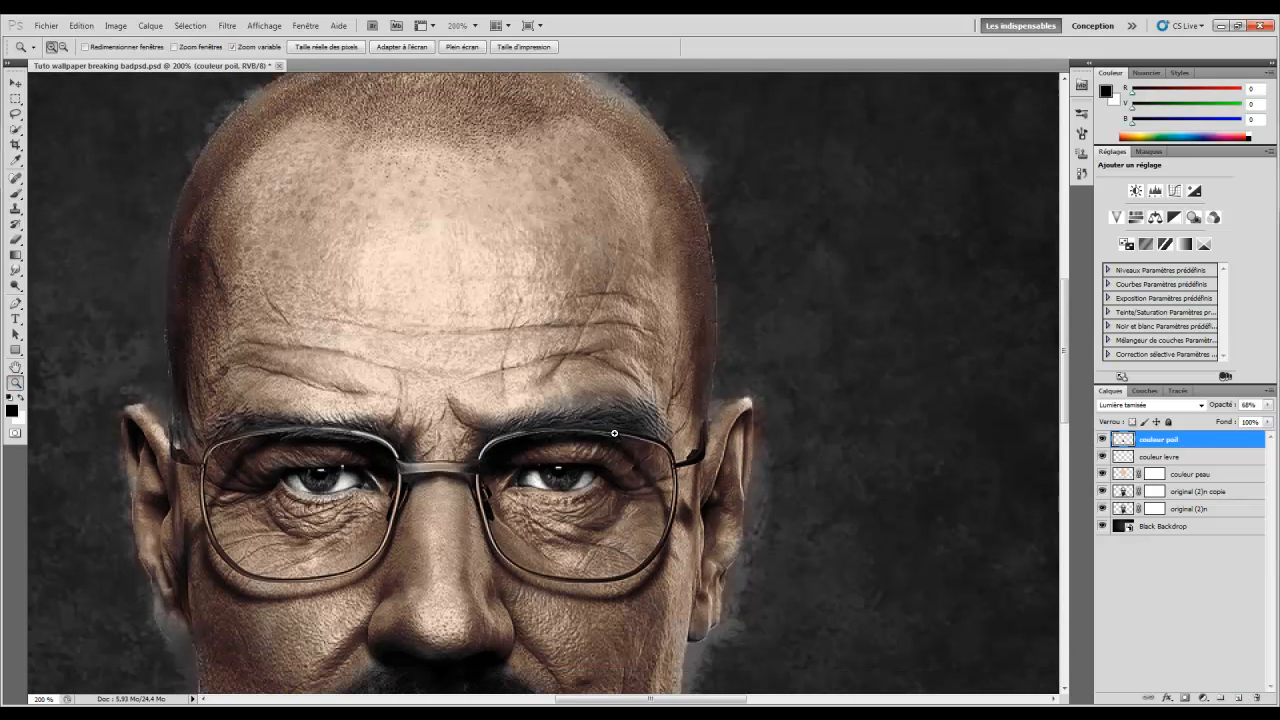
left_click(15, 193)
right_click(614, 384)
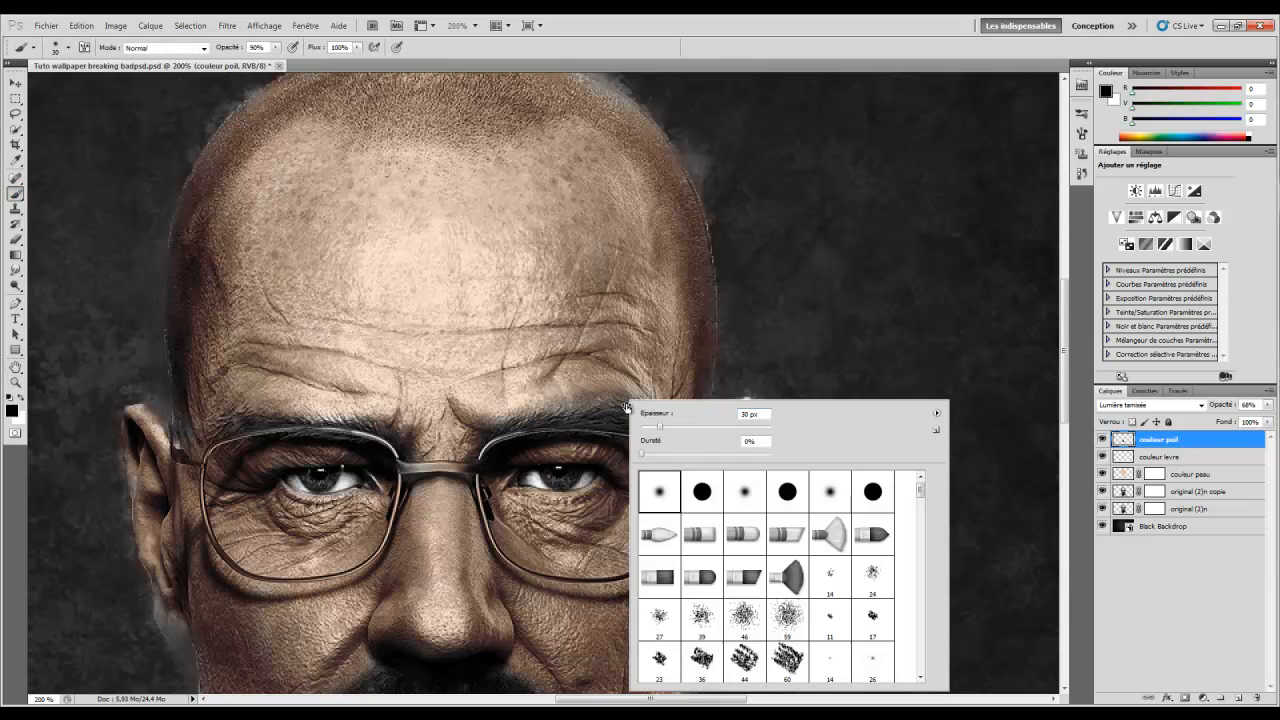
mouse_move(663, 429)
left_mouse_down()
mouse_move(551, 420)
mouse_move(590, 440)
mouse_move(499, 432)
left_mouse_up()
right_click(551, 420)
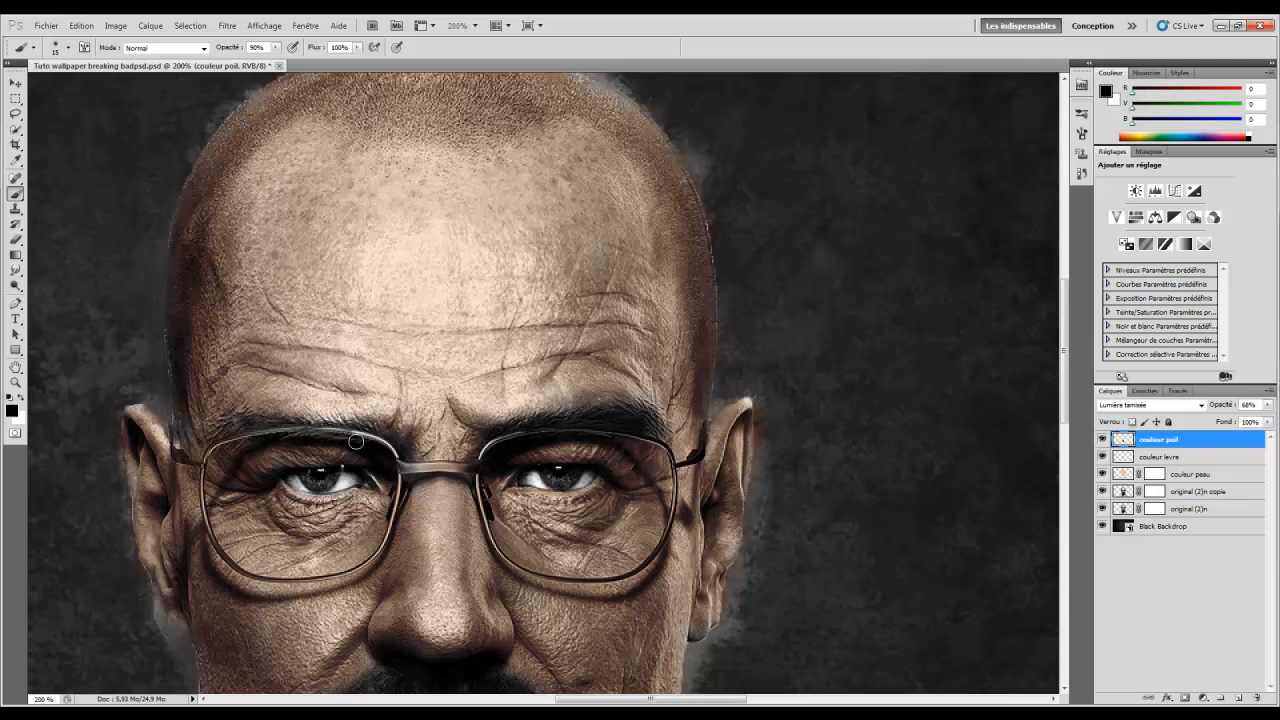
Darken both eyebrows and the lower lids of both eyes with a 12 px brush
left_click_drag(291, 424, 355, 425)
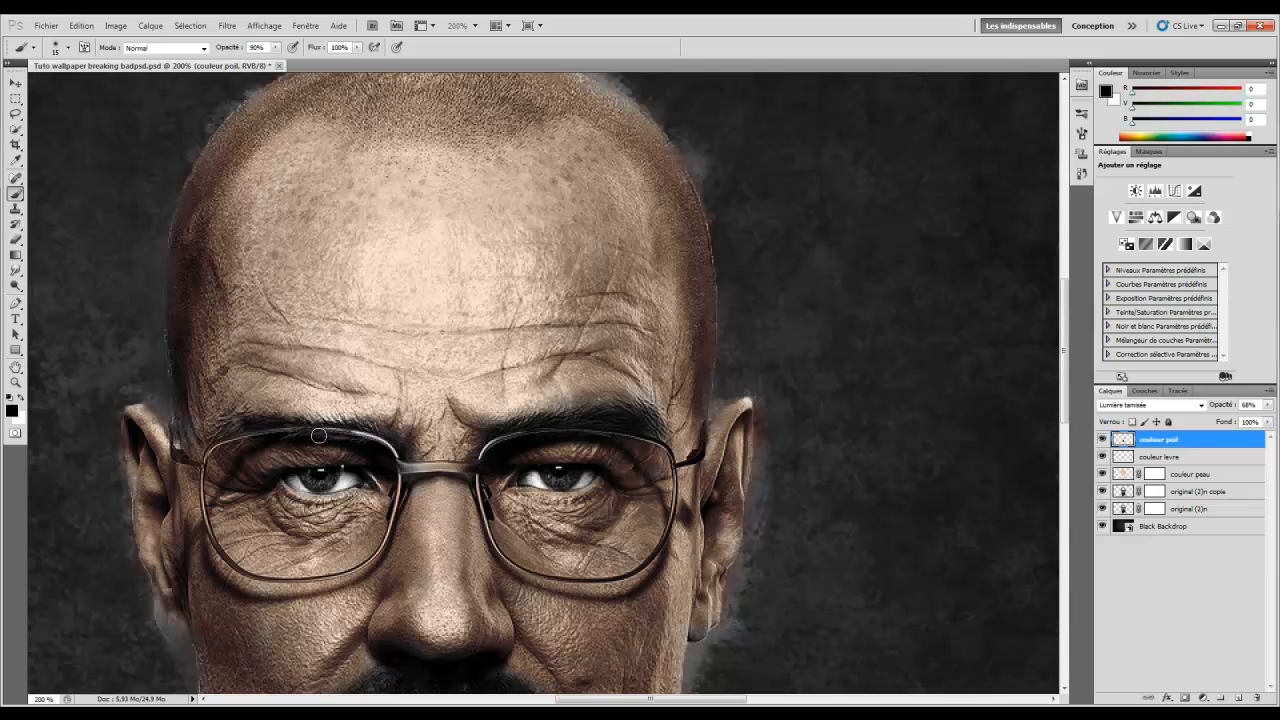
right_click(322, 444)
left_click_drag(343, 441, 340, 442)
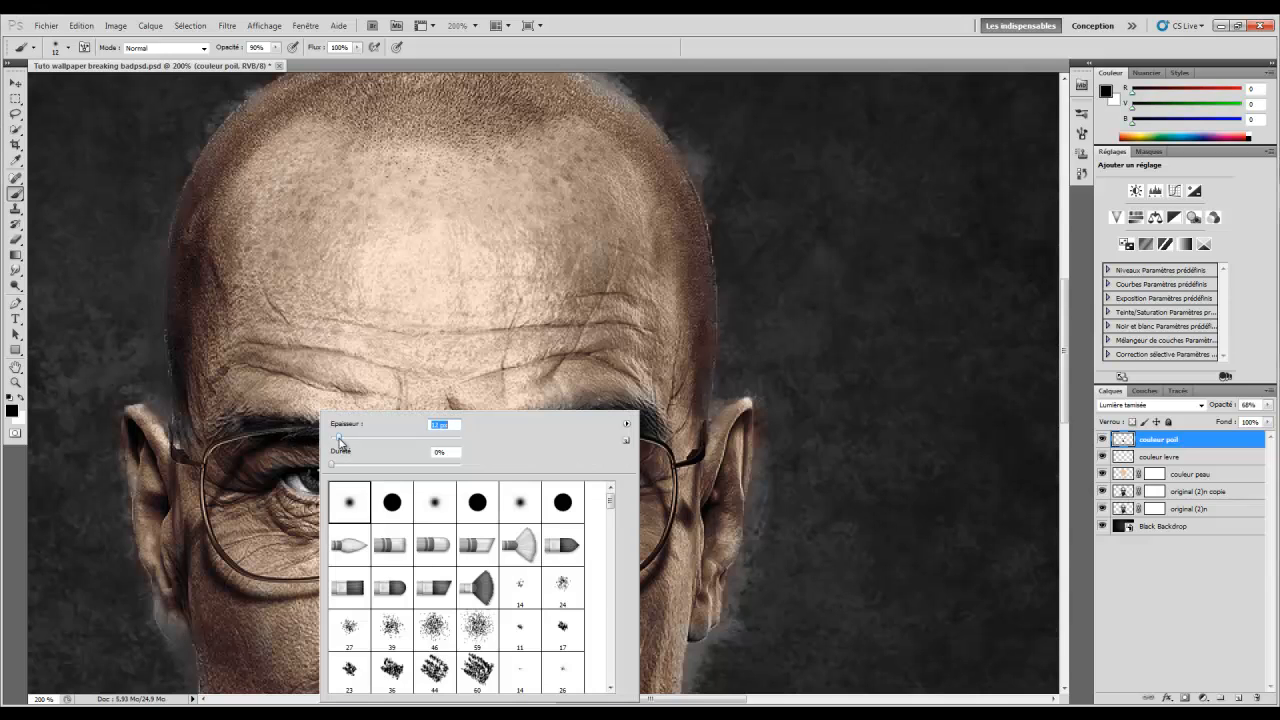
left_click(266, 419)
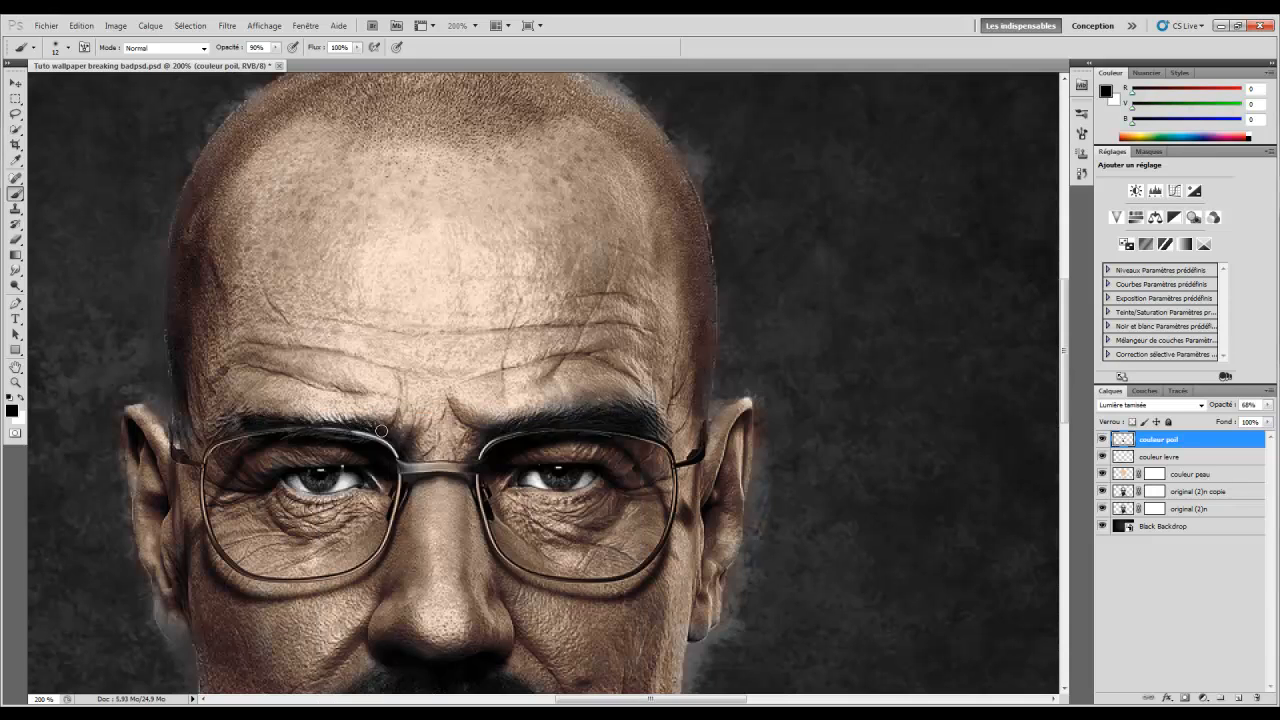
left_click_drag(323, 438, 366, 444)
mouse_move(289, 490)
left_mouse_down()
mouse_move(361, 487)
mouse_move(276, 490)
left_mouse_up()
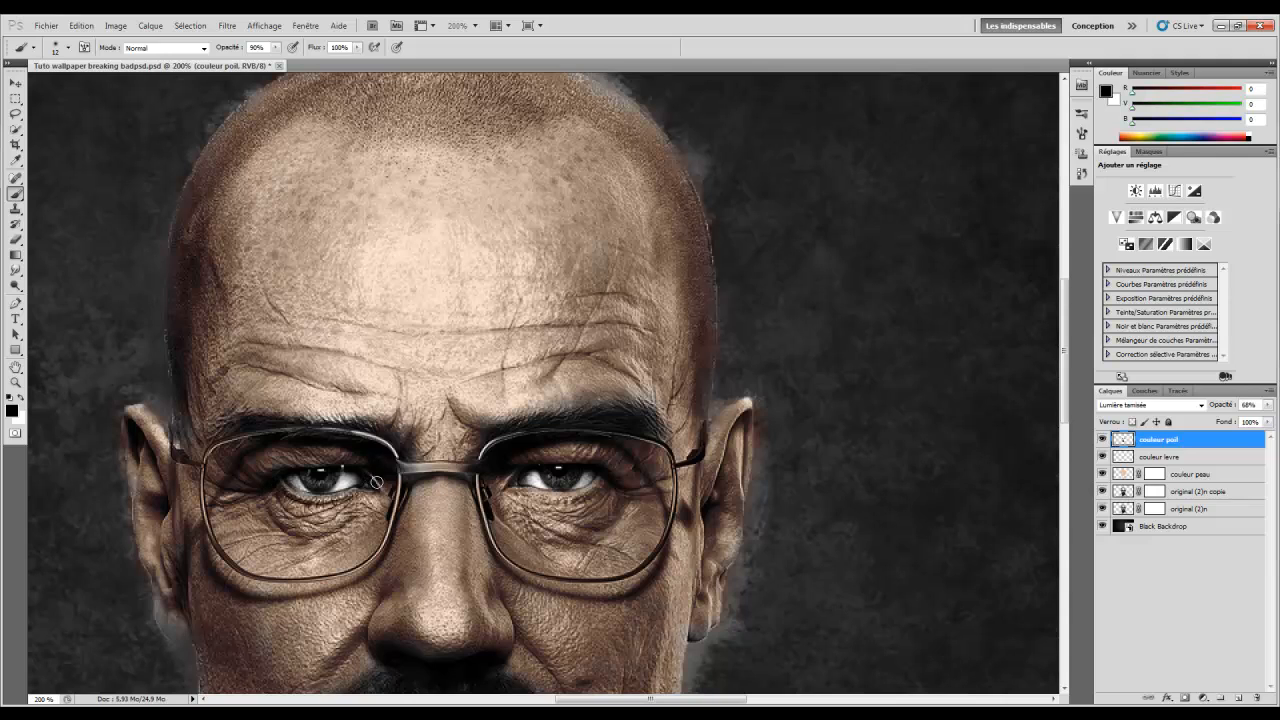
mouse_move(514, 478)
left_mouse_down()
mouse_move(562, 494)
mouse_move(600, 477)
left_mouse_up()
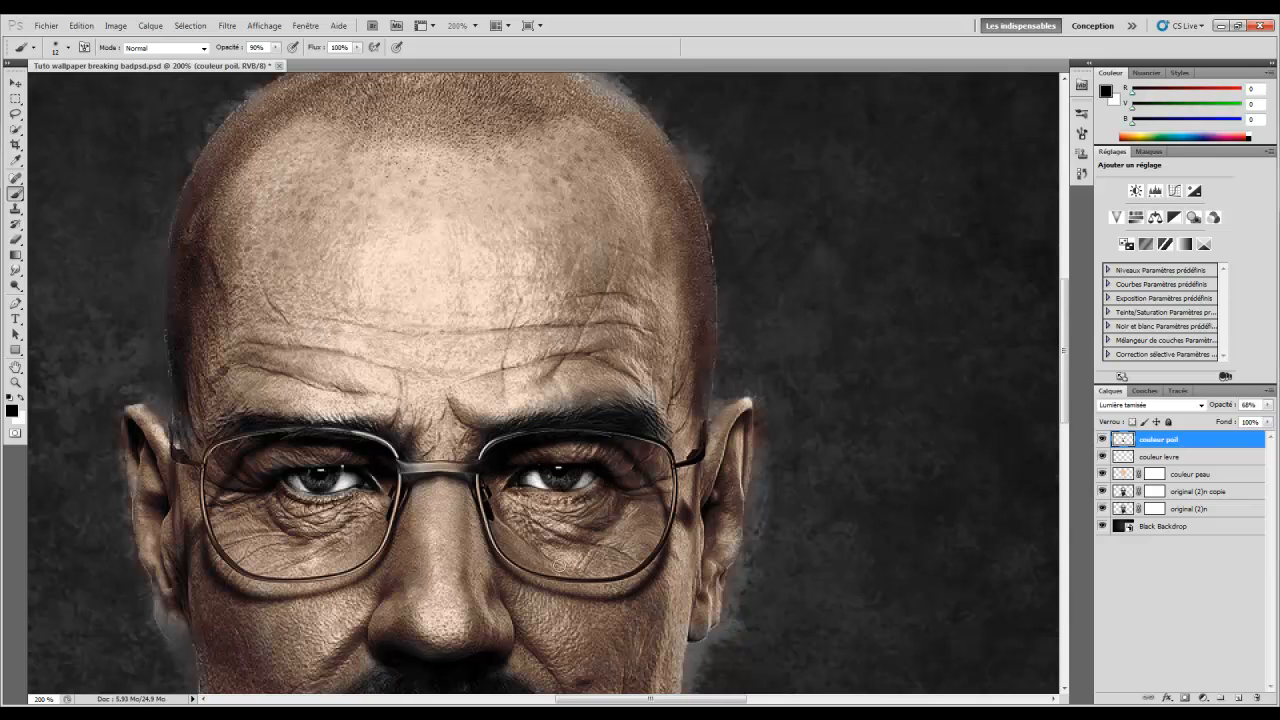
Scroll over the face to review the brows and lids, then call up the zoom options
scroll(557, 565, "down", 3)
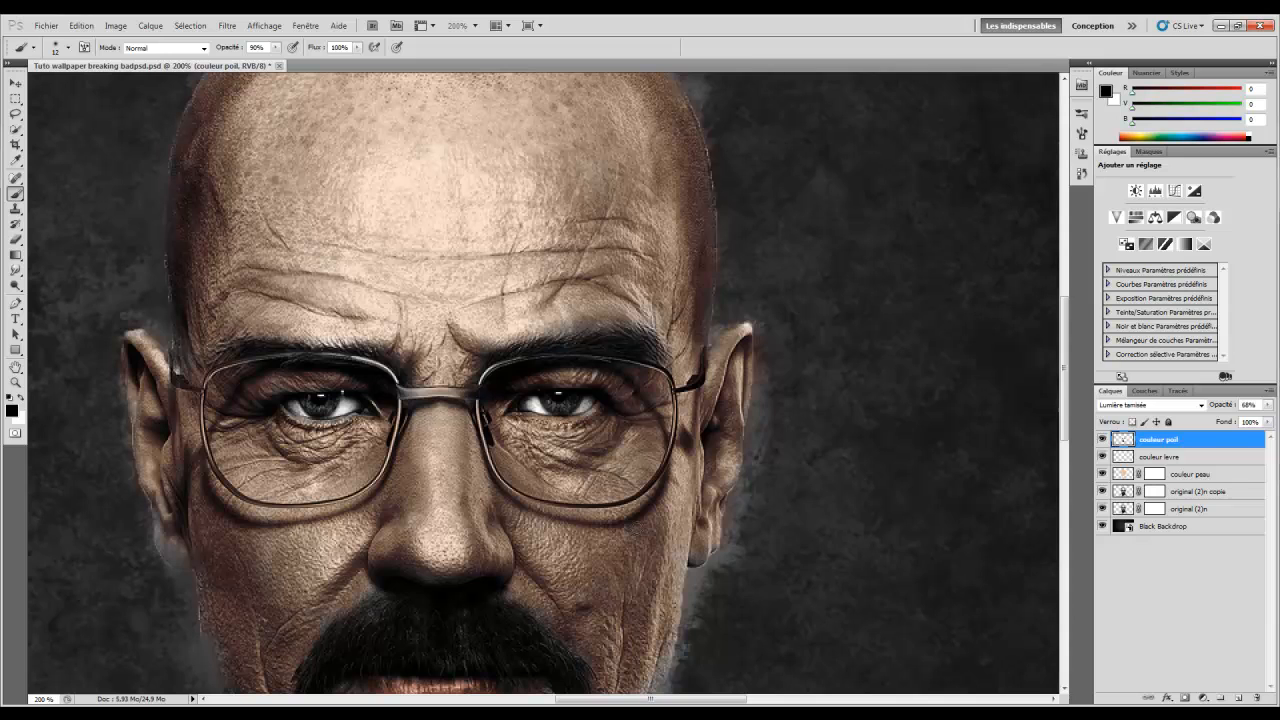
scroll(352, 401, "up", 3)
scroll(354, 428, "down", 11)
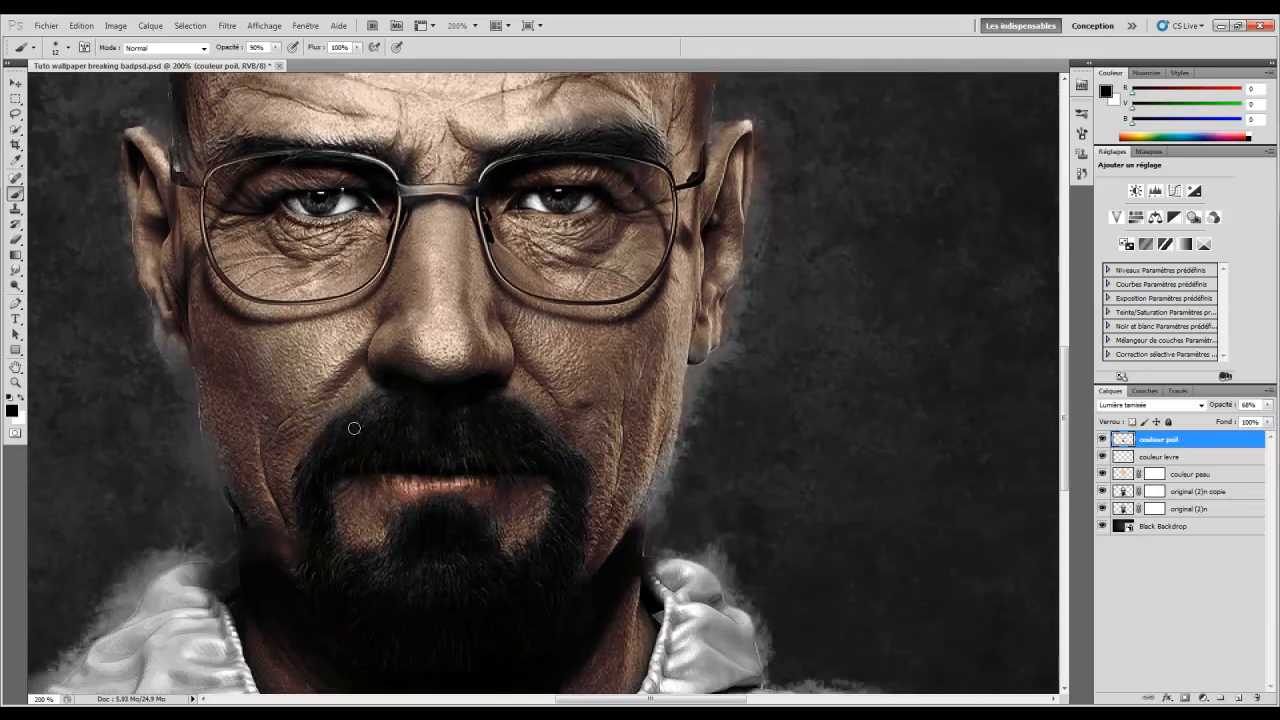
scroll(354, 428, "down", 4)
scroll(357, 432, "up", 10)
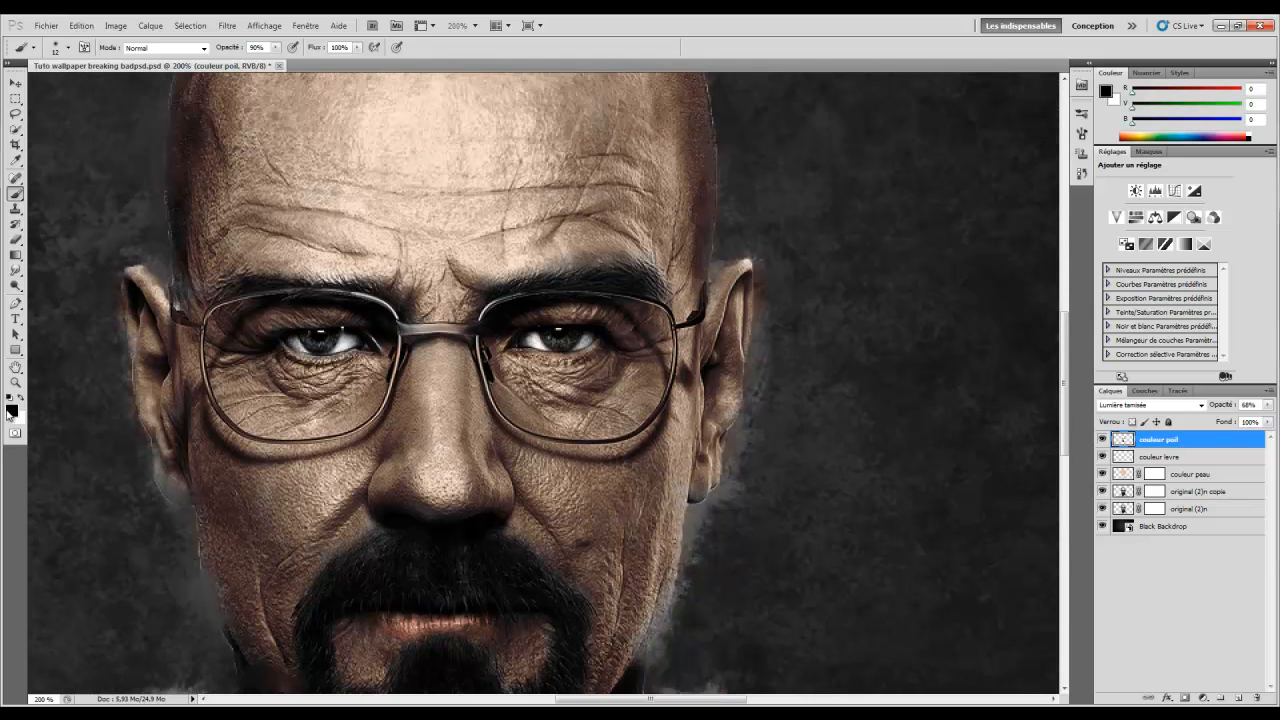
left_click(15, 382)
right_click(336, 378)
Zoom back out to 100% and compare the couleur poil layer on and off
left_click(372, 450)
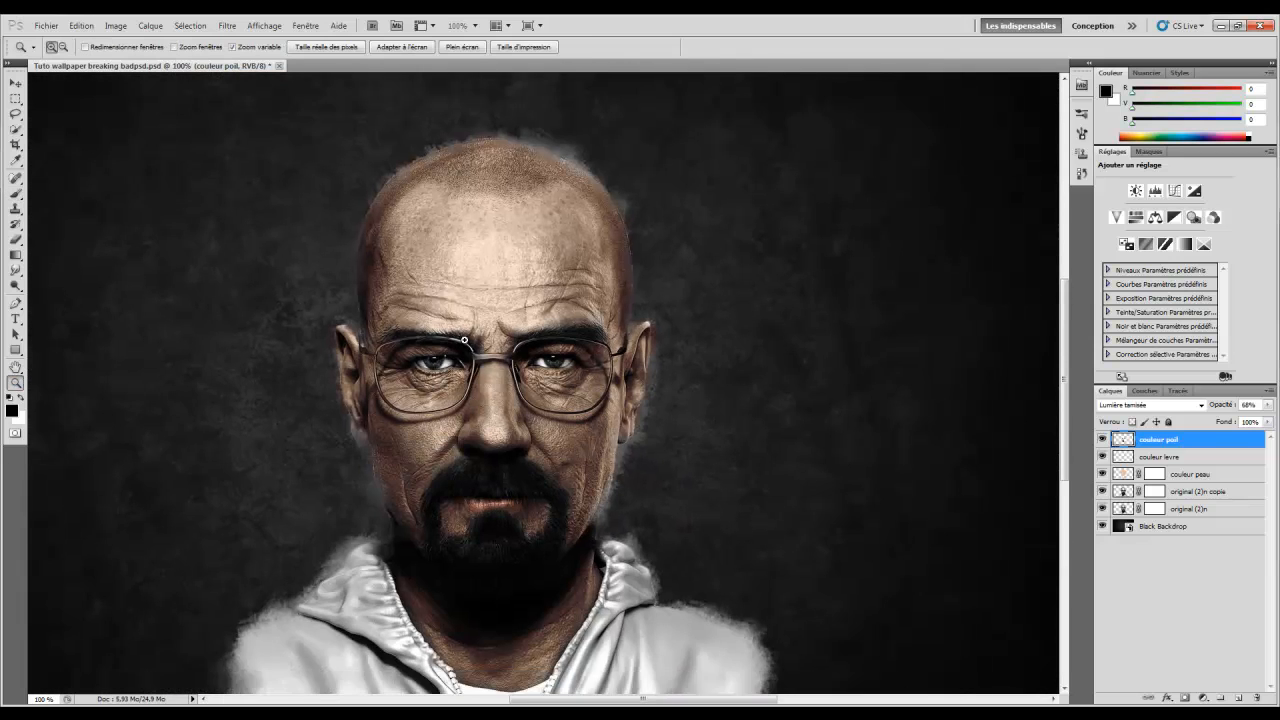
scroll(464, 340, "up", 2)
left_click(1102, 439)
left_click(1102, 439)
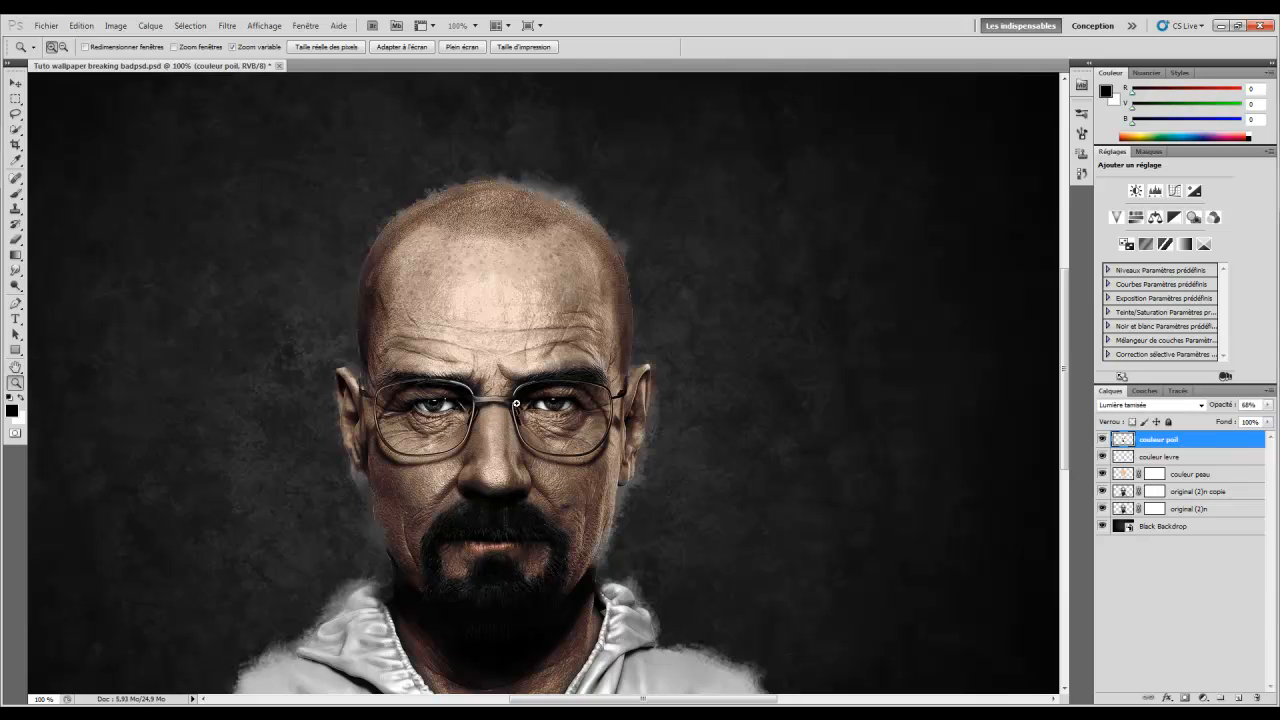
scroll(543, 424, "up", 5)
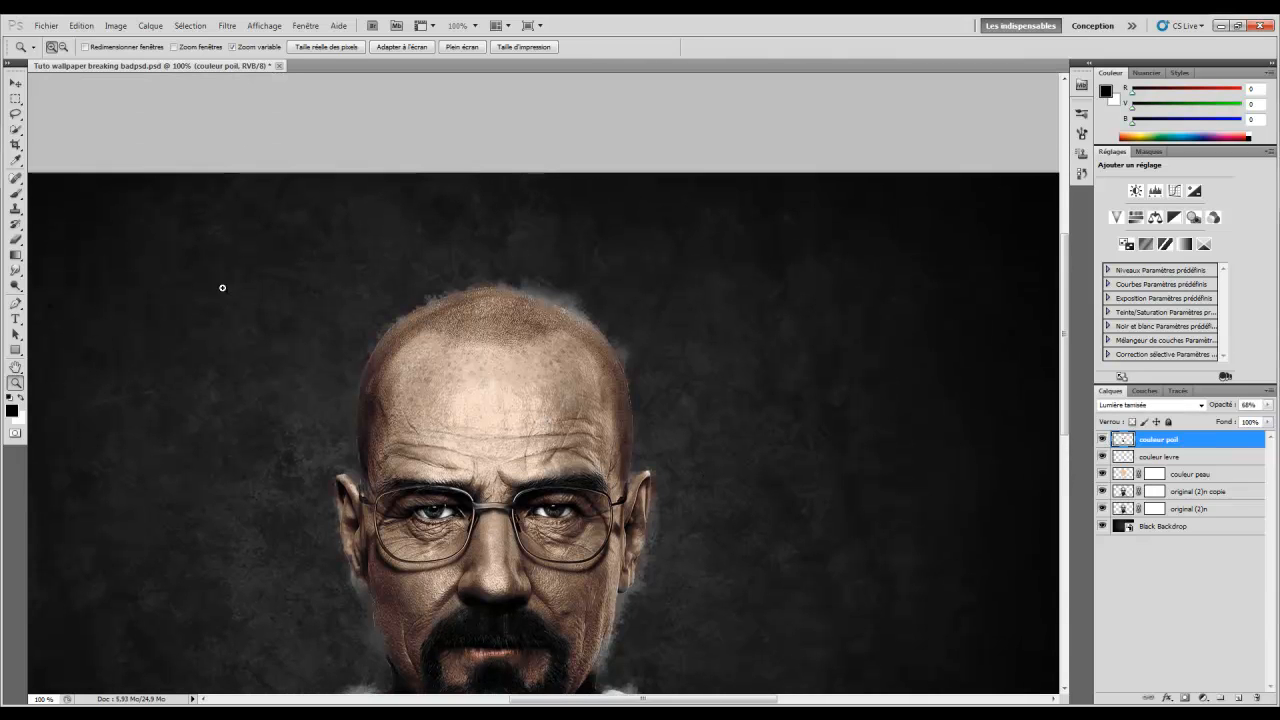
Add a new layer above couleur poil named 'couleur crane'
left_click(1238, 698)
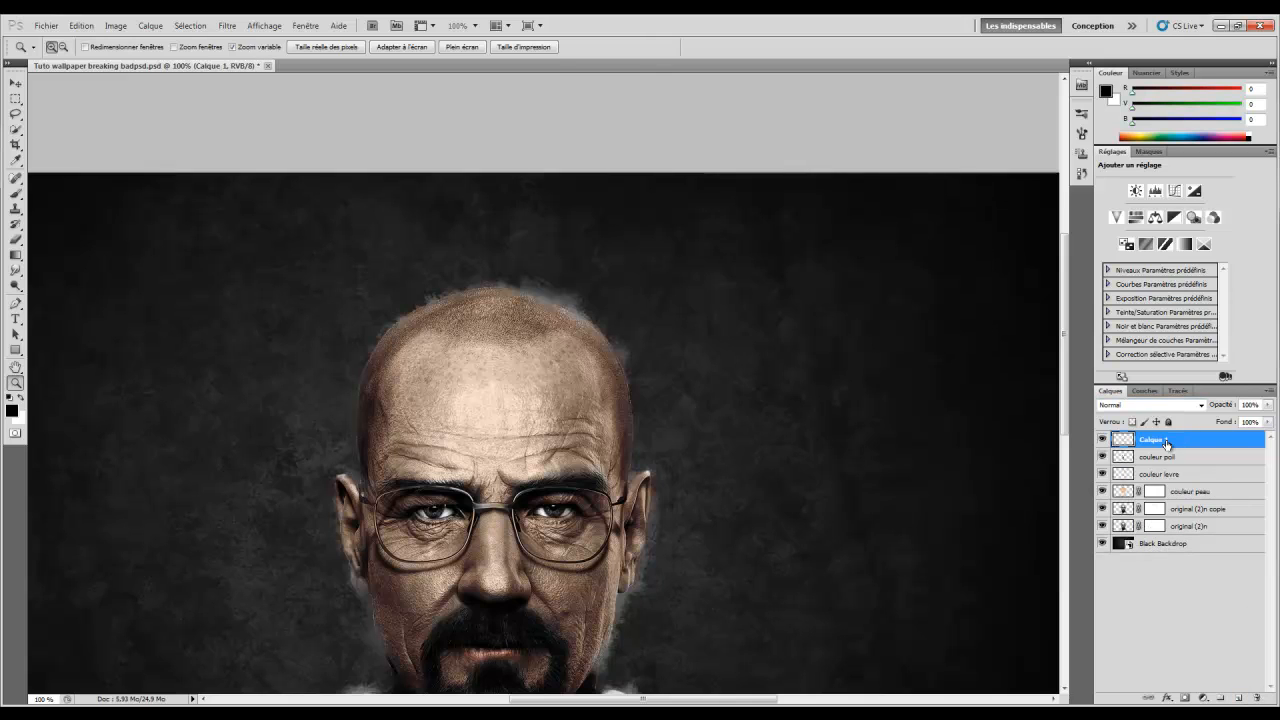
double_click(1161, 441)
type("couleur chrane")
key("Return")
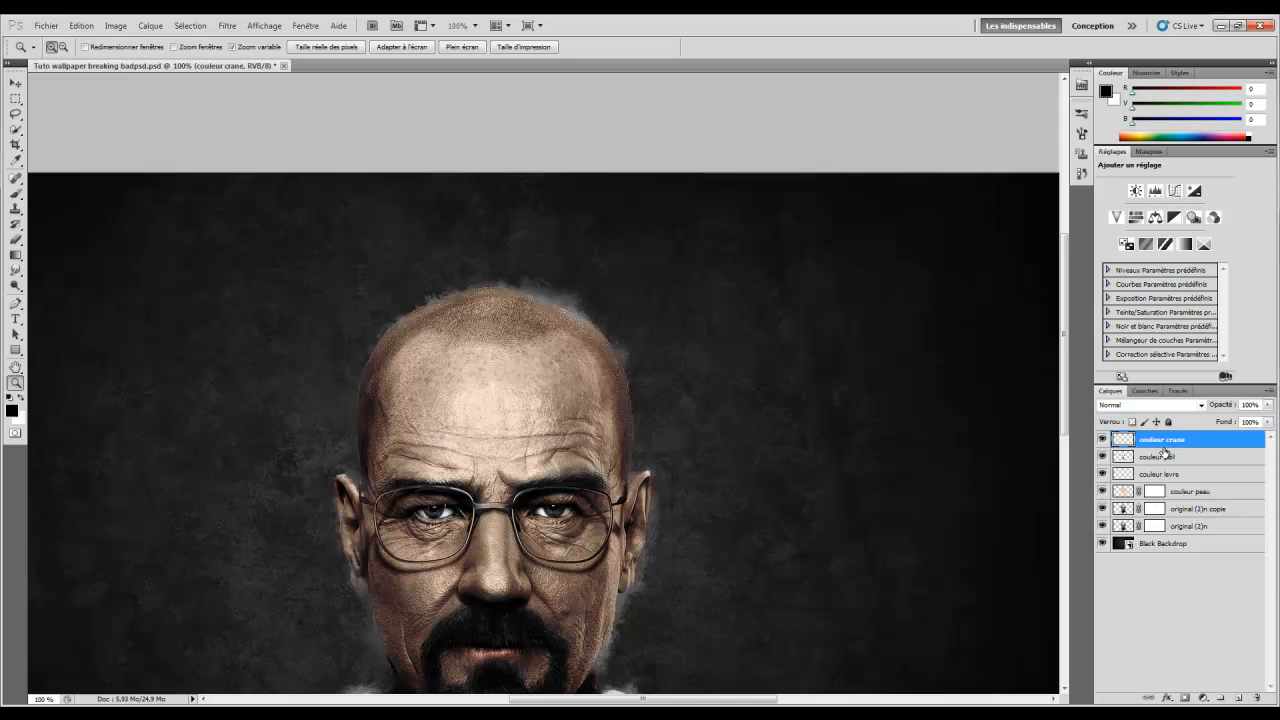
scroll(485, 360, "up", 1)
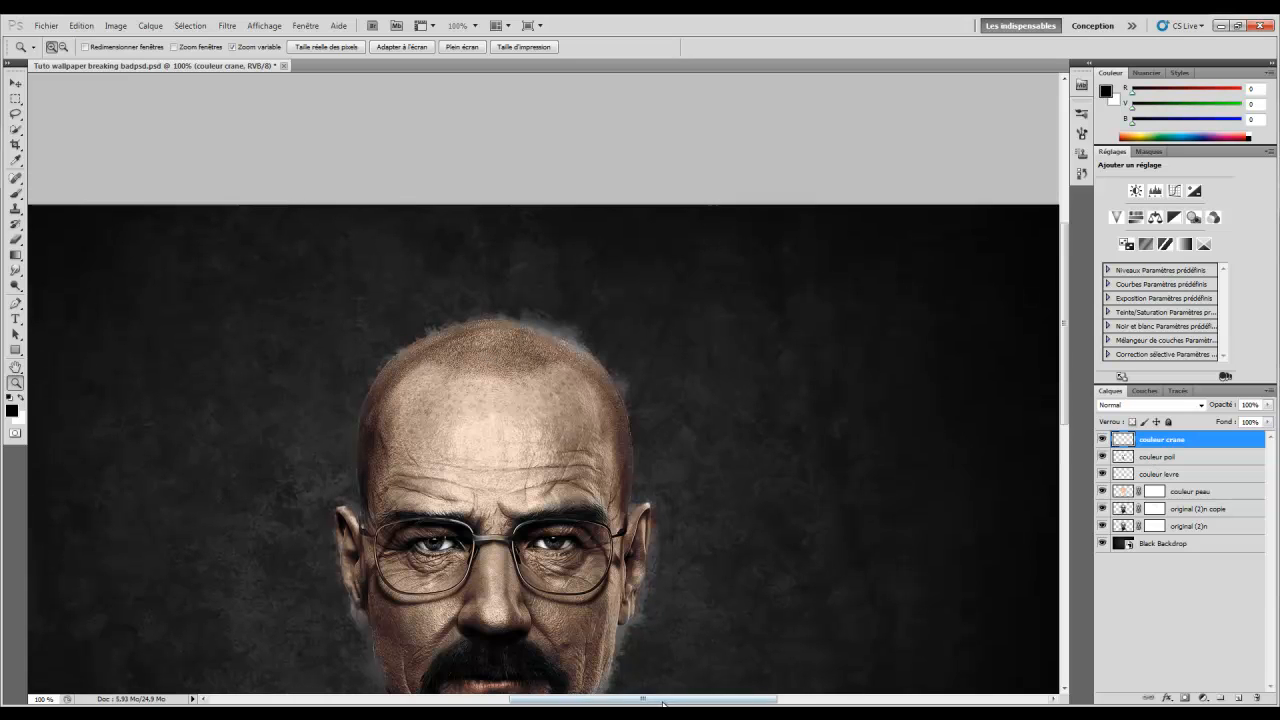
left_click_drag(663, 703, 648, 703)
Take a soft 35 px brush and lay a dark stroke on the scalp
key("b")
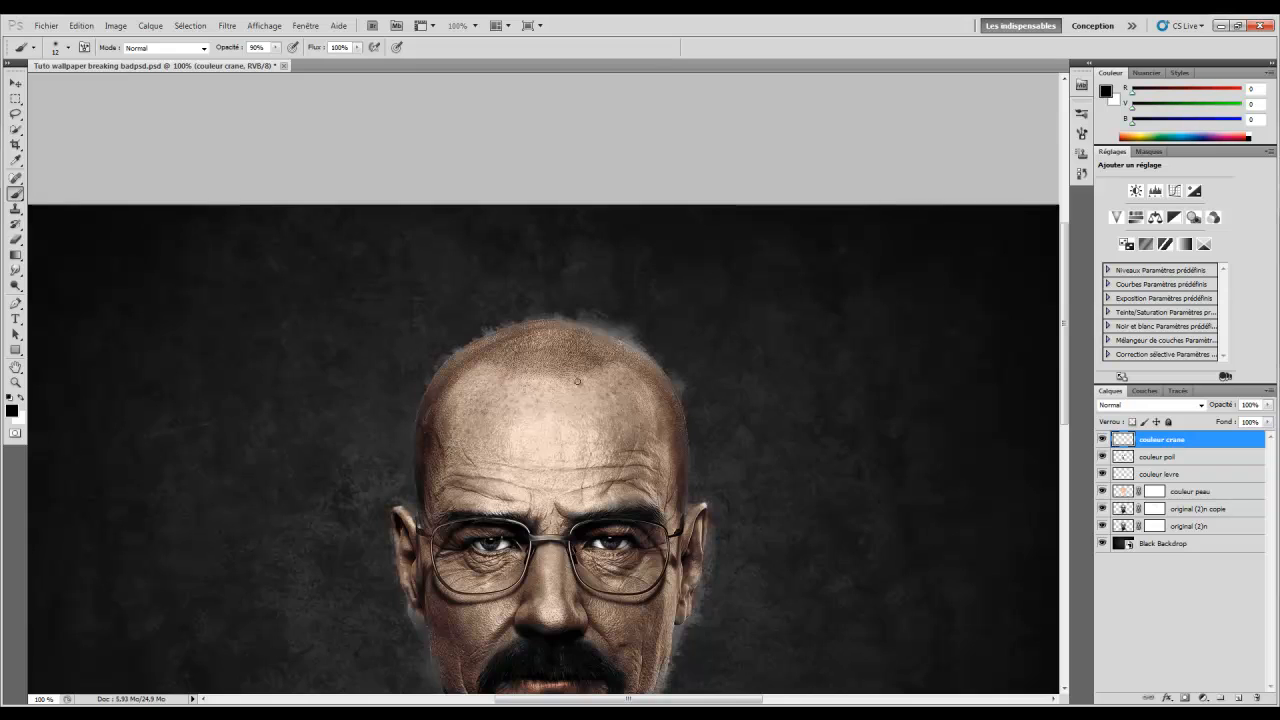
right_click(597, 390)
left_click(628, 413)
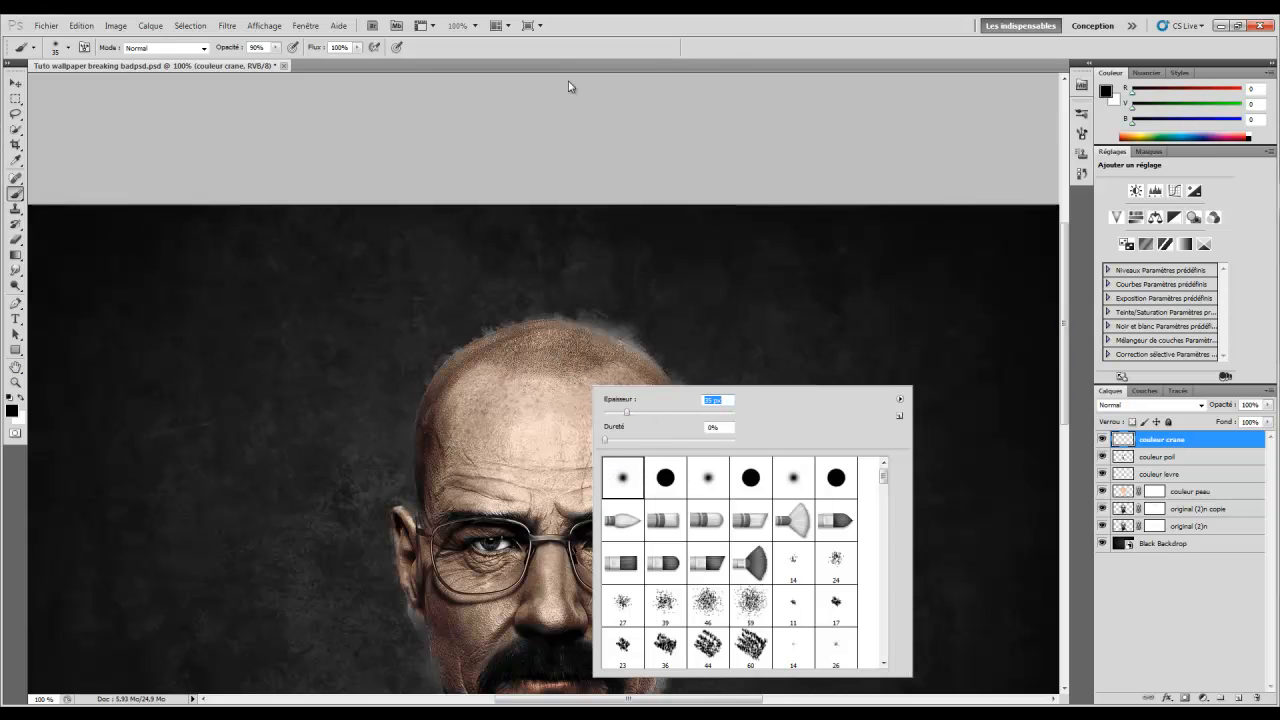
left_click(714, 116)
left_click_drag(545, 355, 591, 364)
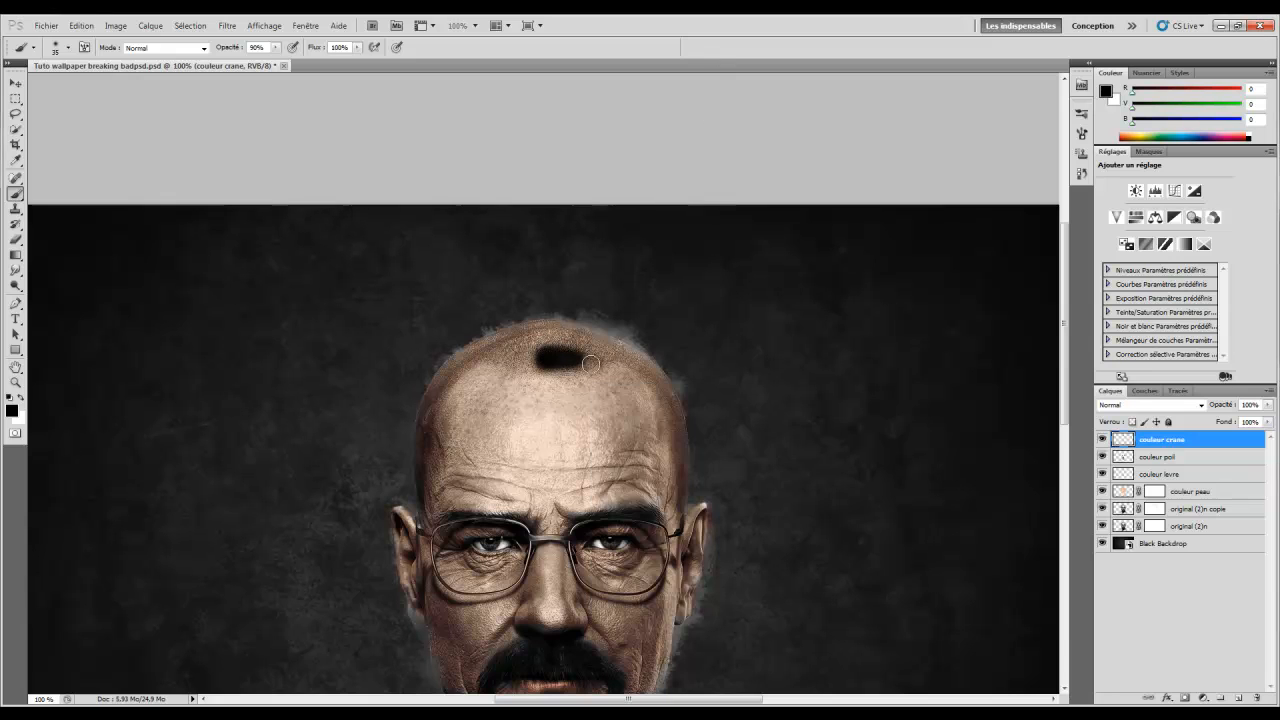
Set couleur crane to Lumière tamisée blending with opacity lowered to about 62%
left_click(1135, 408)
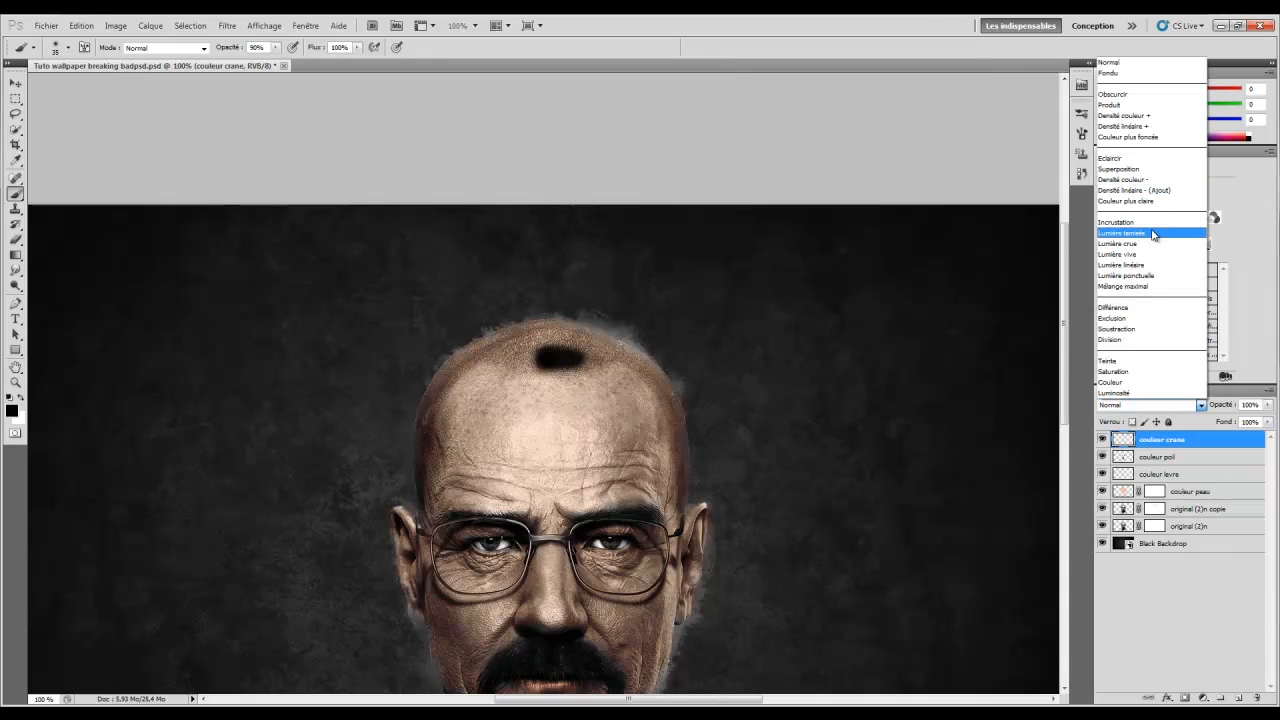
left_click(1150, 236)
left_click_drag(1224, 405, 1212, 408)
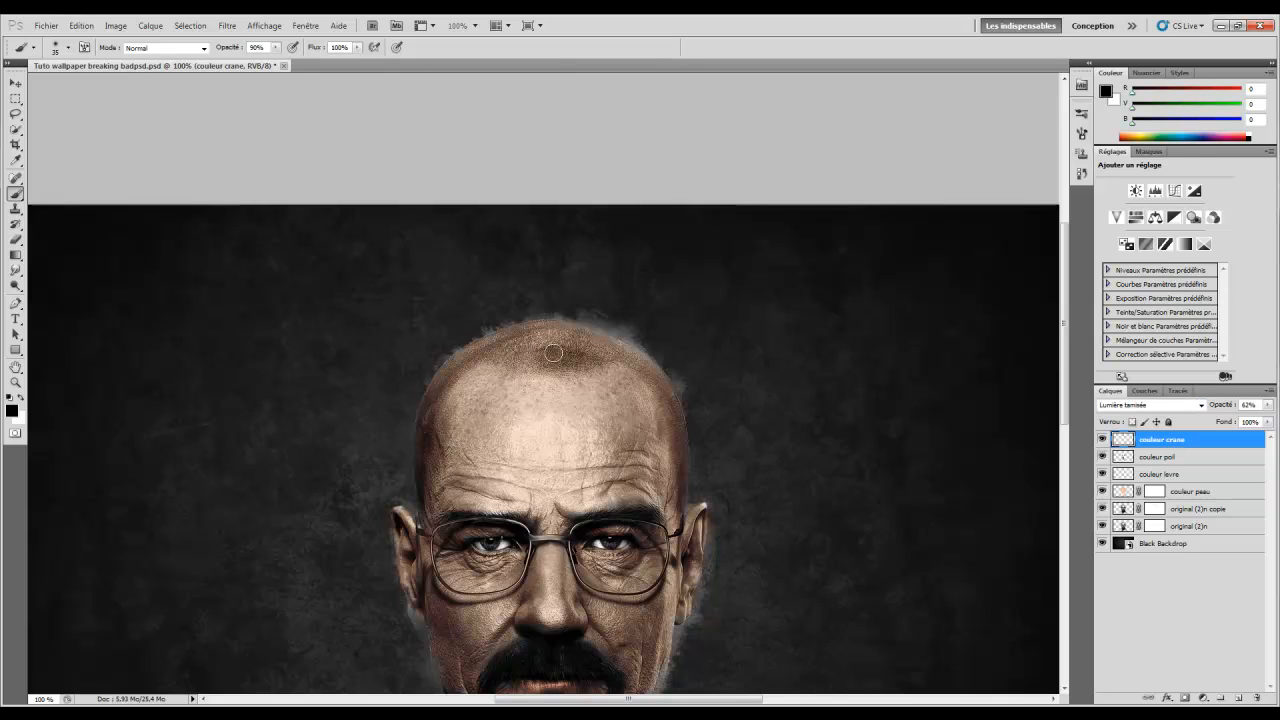
Darken the top of the scalp and the upper-left hairline, touching up with a short stroke
mouse_move(530, 357)
left_mouse_down()
mouse_move(493, 353)
mouse_move(570, 340)
mouse_move(646, 363)
mouse_move(628, 360)
mouse_move(663, 381)
mouse_move(683, 434)
mouse_move(682, 499)
left_mouse_up()
mouse_move(490, 348)
left_mouse_down()
mouse_move(447, 375)
mouse_move(511, 331)
mouse_move(437, 392)
mouse_move(427, 416)
mouse_move(447, 443)
mouse_move(721, 480)
mouse_move(674, 483)
mouse_move(687, 505)
mouse_move(413, 408)
mouse_move(379, 436)
mouse_move(430, 448)
mouse_move(416, 457)
mouse_move(423, 439)
mouse_move(426, 502)
mouse_move(428, 434)
mouse_move(423, 449)
mouse_move(445, 395)
mouse_move(431, 447)
left_mouse_up()
left_click_drag(582, 361, 568, 361)
scroll(634, 501, "down", 2)
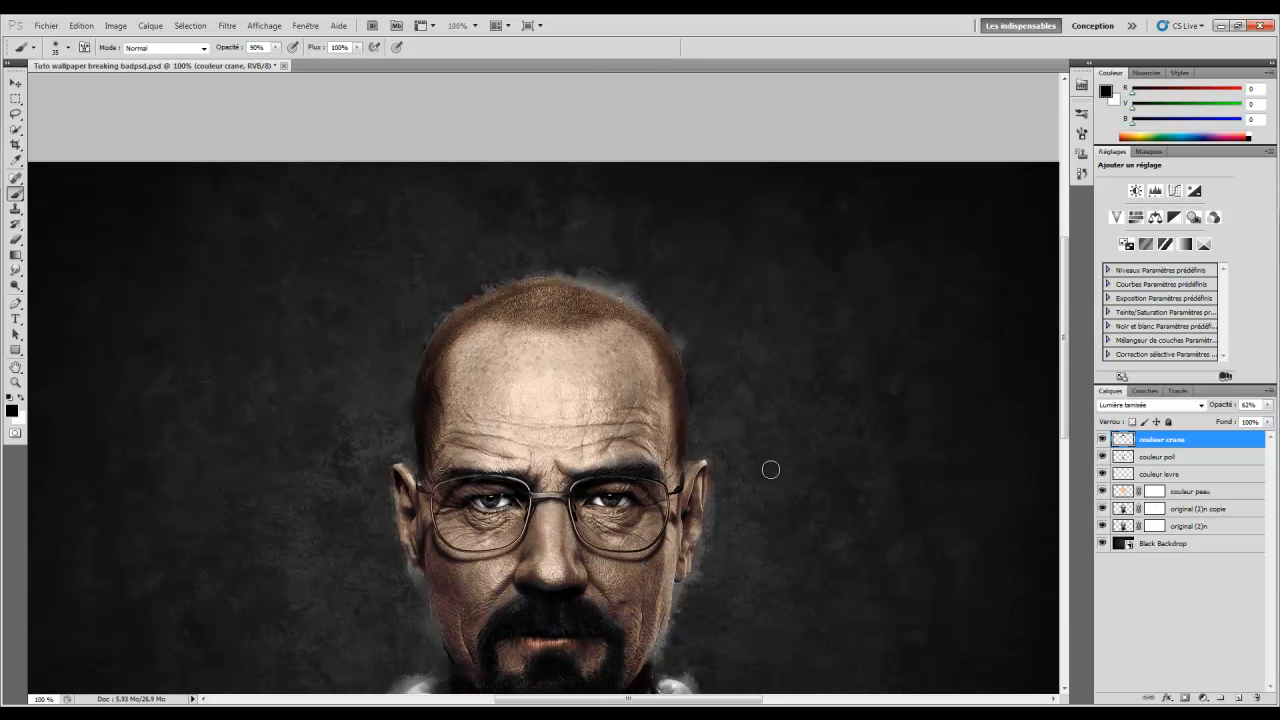
Add a mask to couleur crane and paint out the tint along the skull's left edge
left_click(1185, 692)
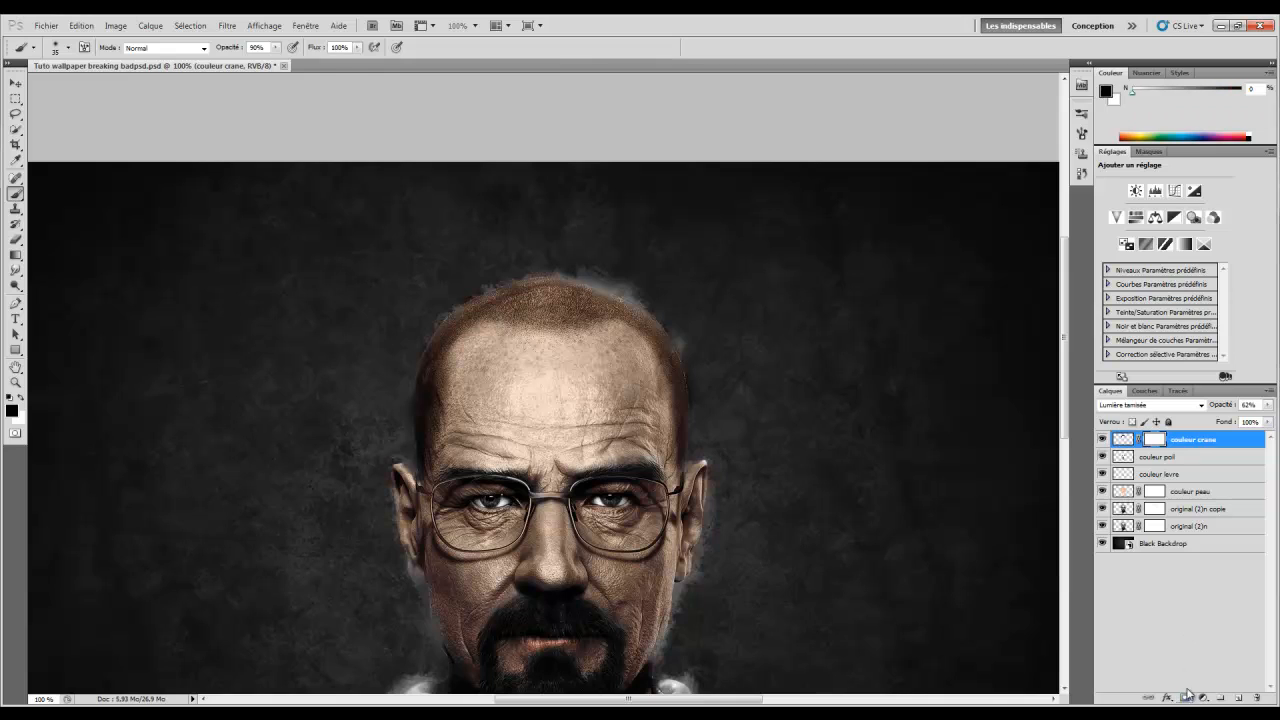
left_click(21, 397)
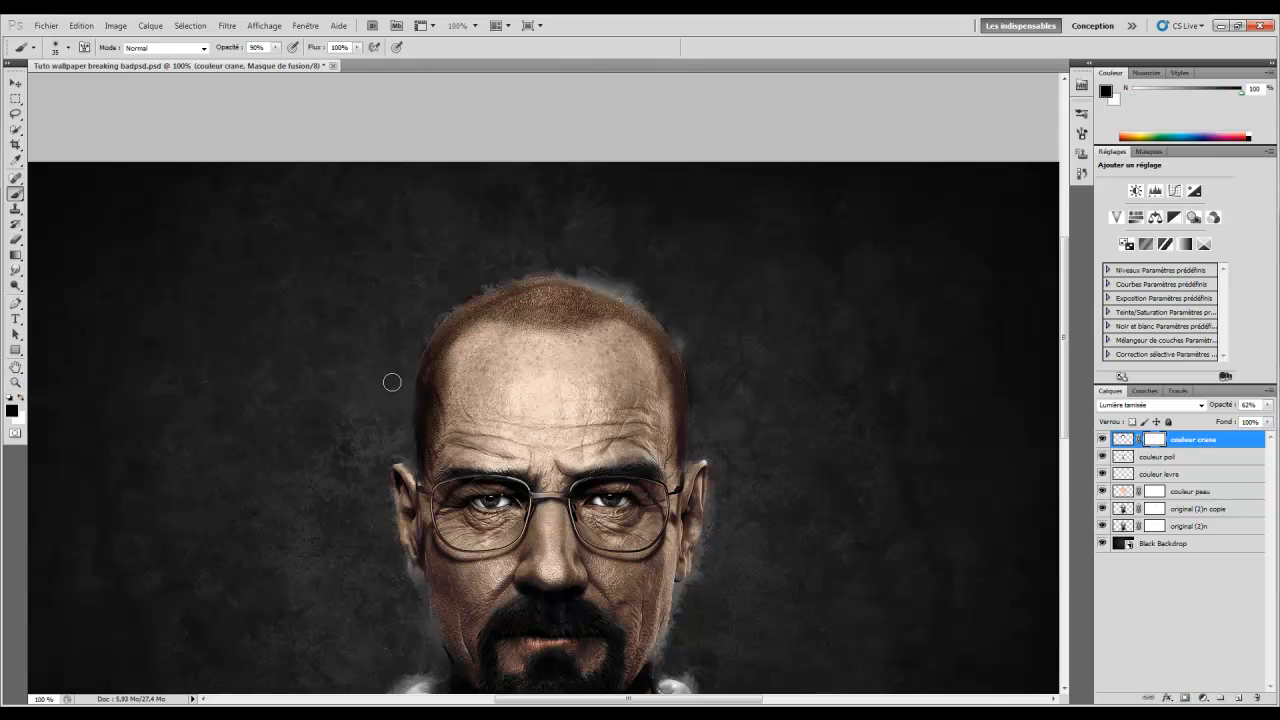
left_click_drag(406, 408, 405, 429)
Lower the couleur crane layer's opacity to 29%
left_click(1200, 437)
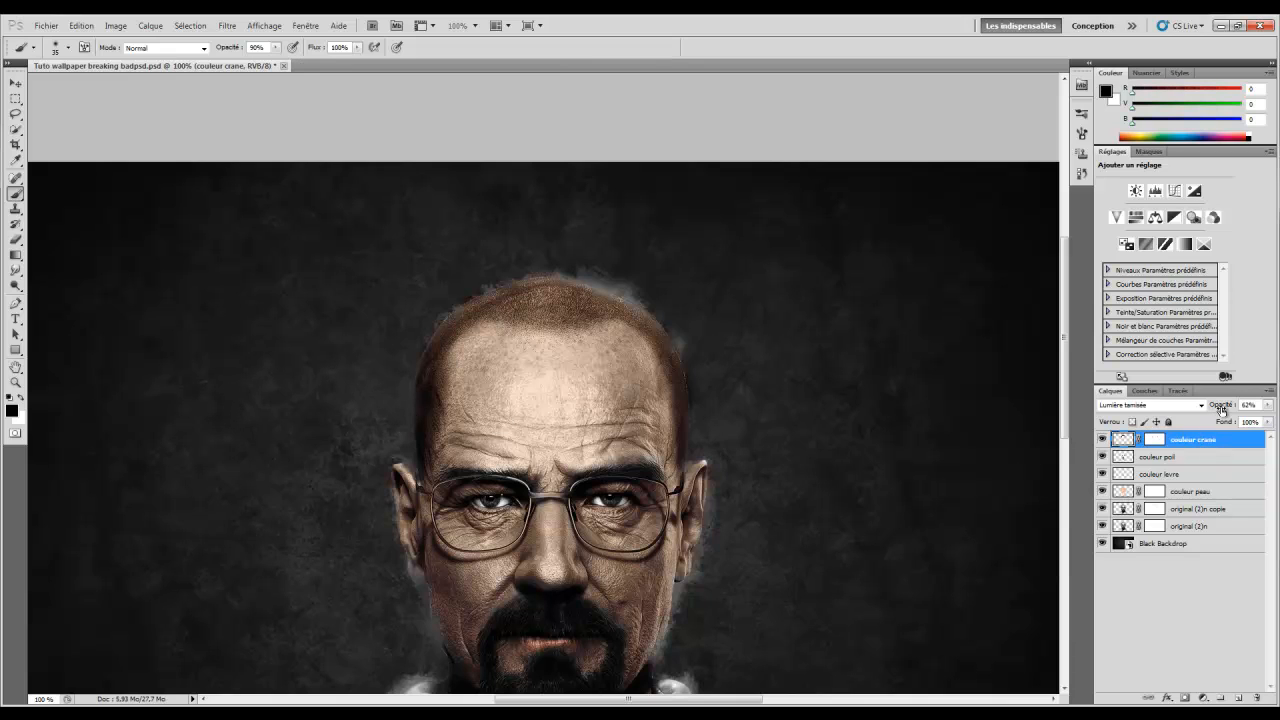
left_click_drag(1220, 410, 1188, 413)
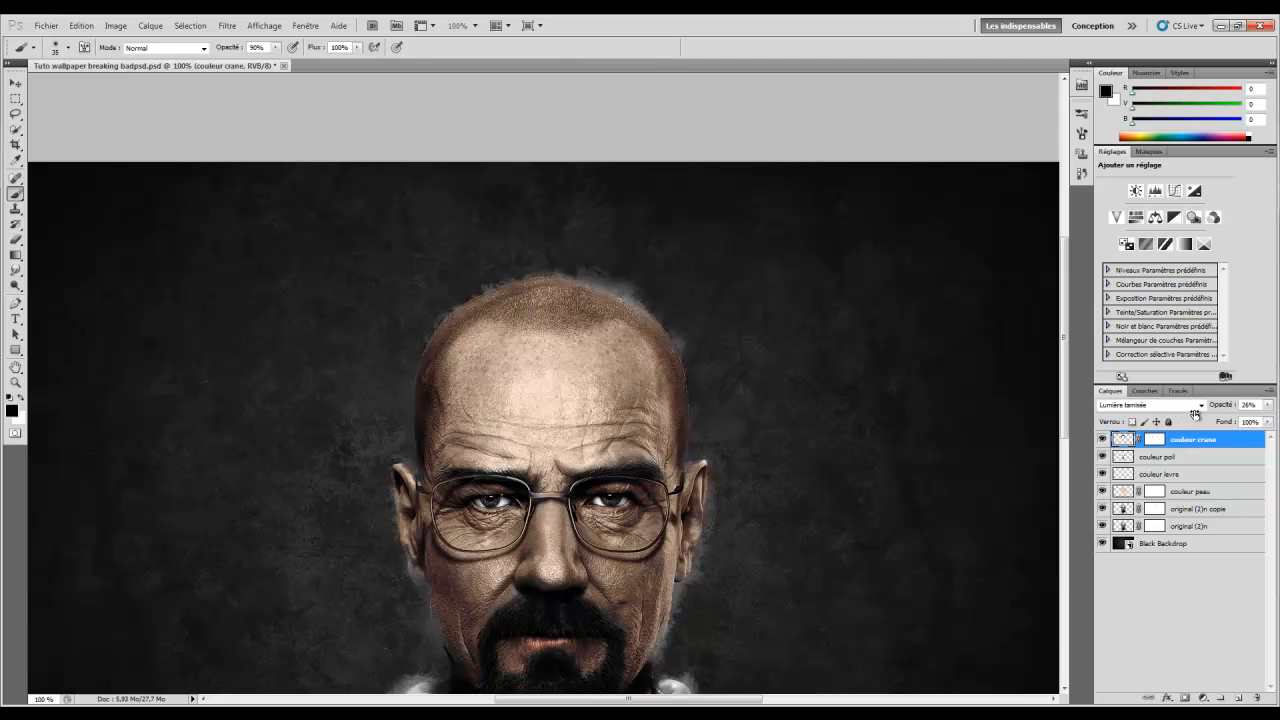
left_click(15, 382)
right_click(558, 378)
left_click(600, 447)
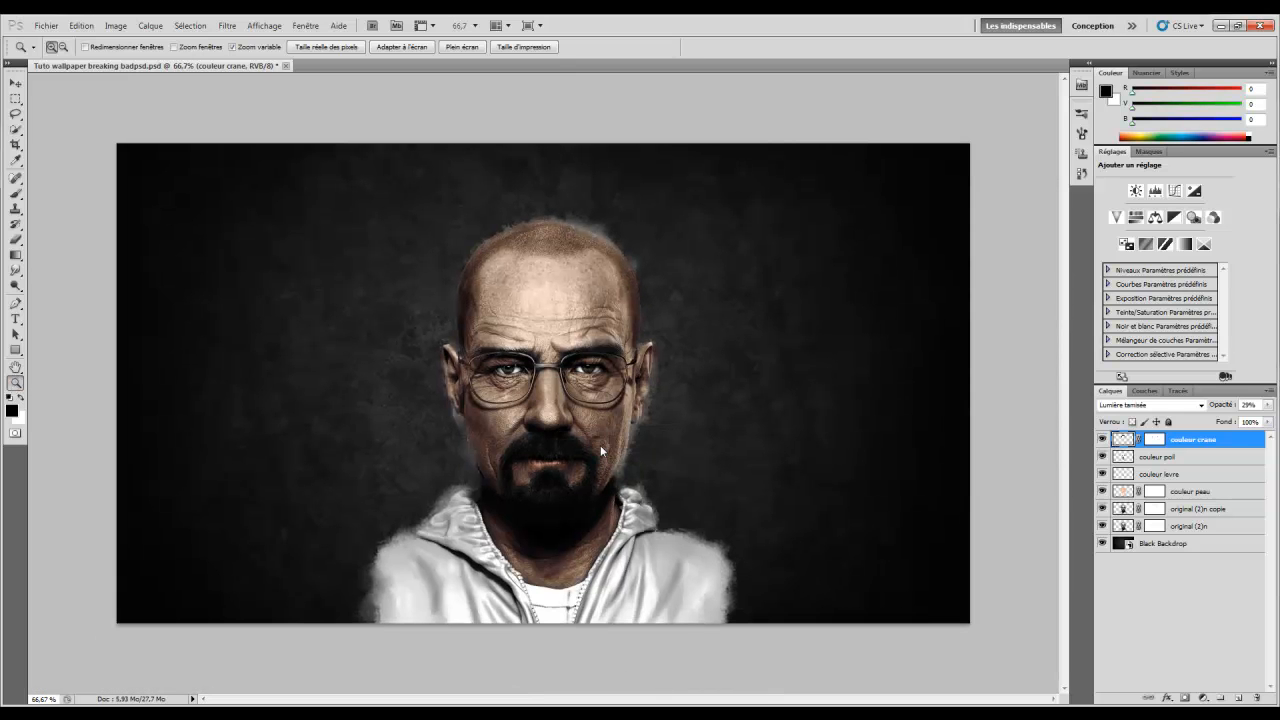
left_click(543, 313)
right_click(576, 322)
left_click(622, 394)
left_click(523, 378)
left_click(562, 367)
left_click(562, 378)
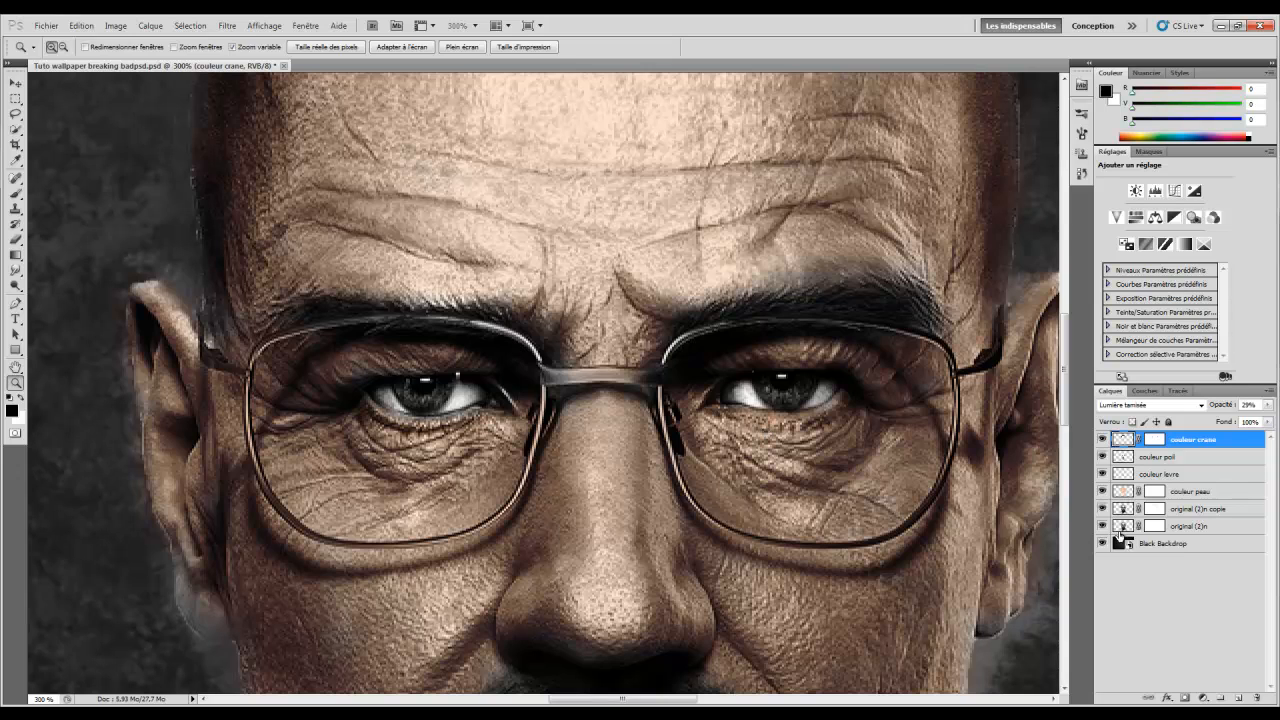
right_click(749, 413)
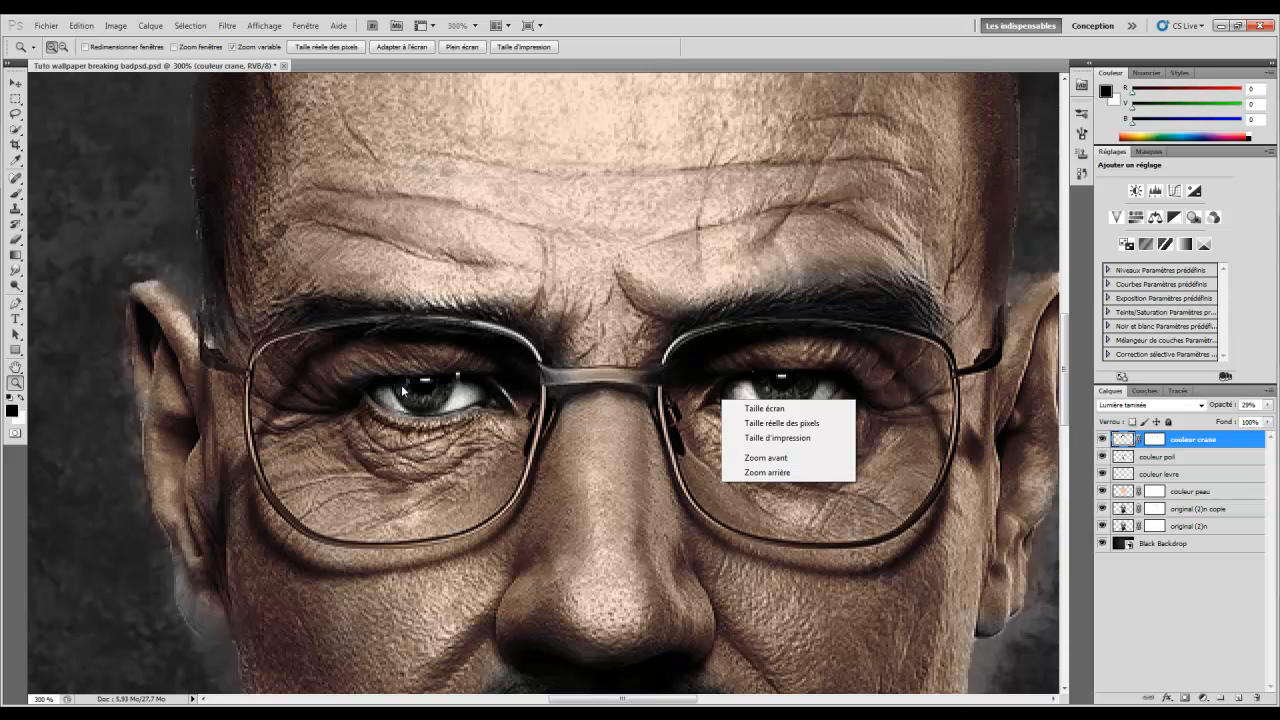
left_click(660, 46)
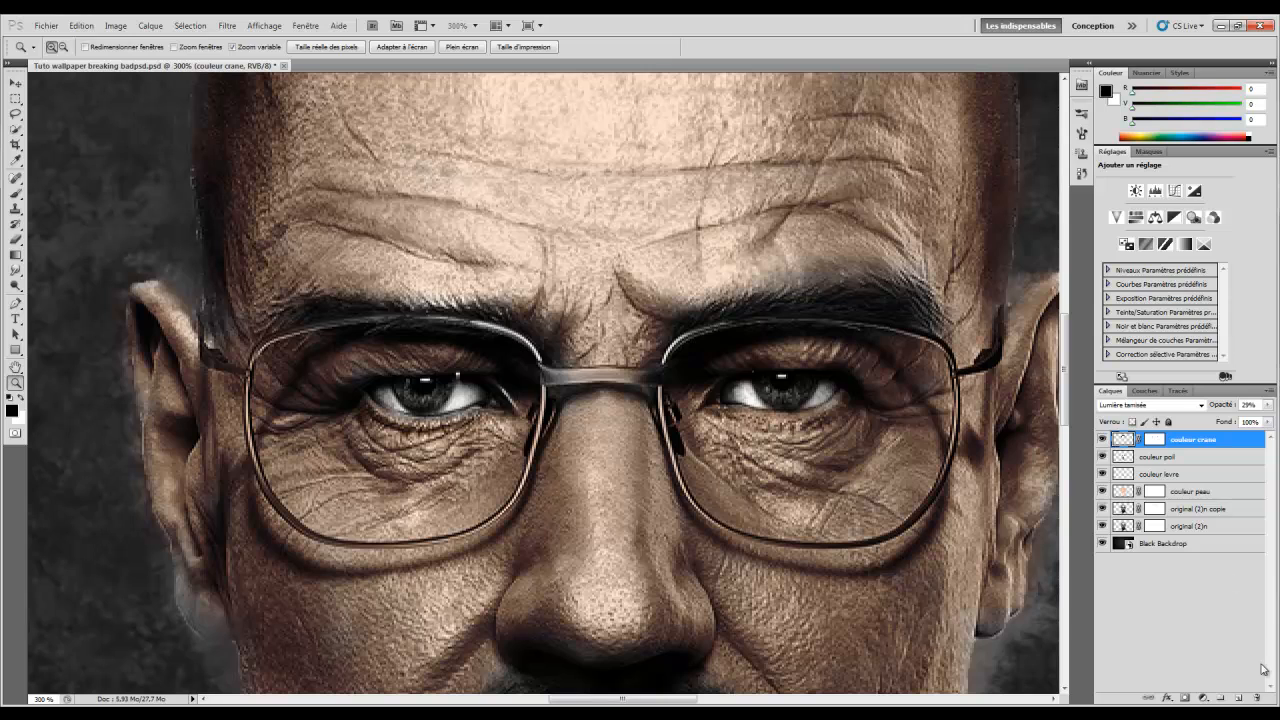
Add a new layer above couleur crane named 'blanc des yeux'
left_click(1238, 698)
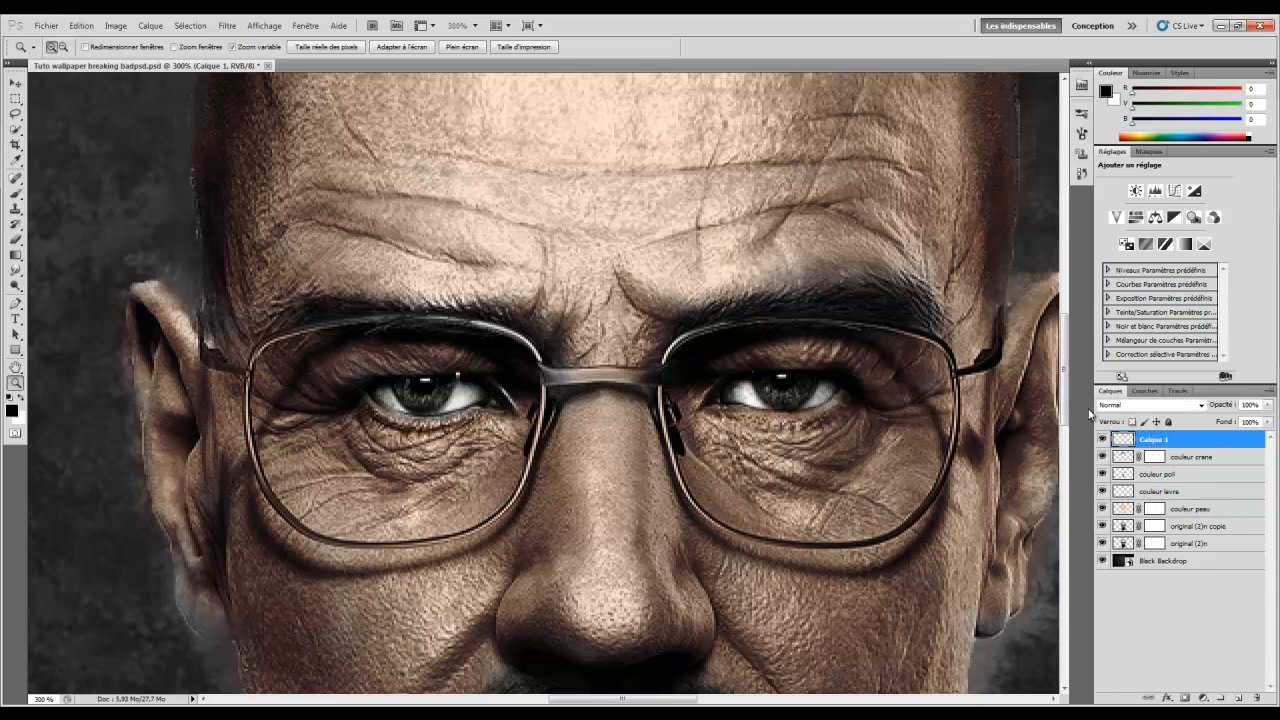
double_click(1155, 440)
type("bl")
type("anc oeil")
type(" yeux")
key("Return")
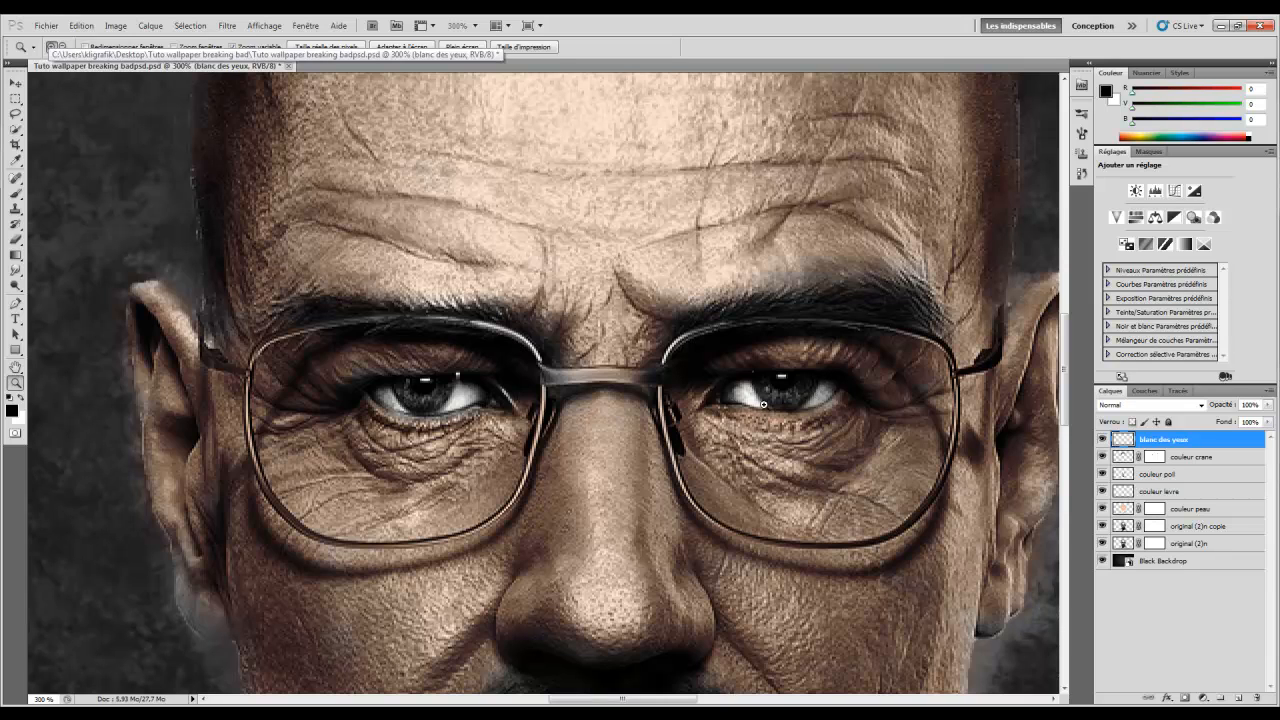
Set up a white brush at about 9 px
left_click(15, 195)
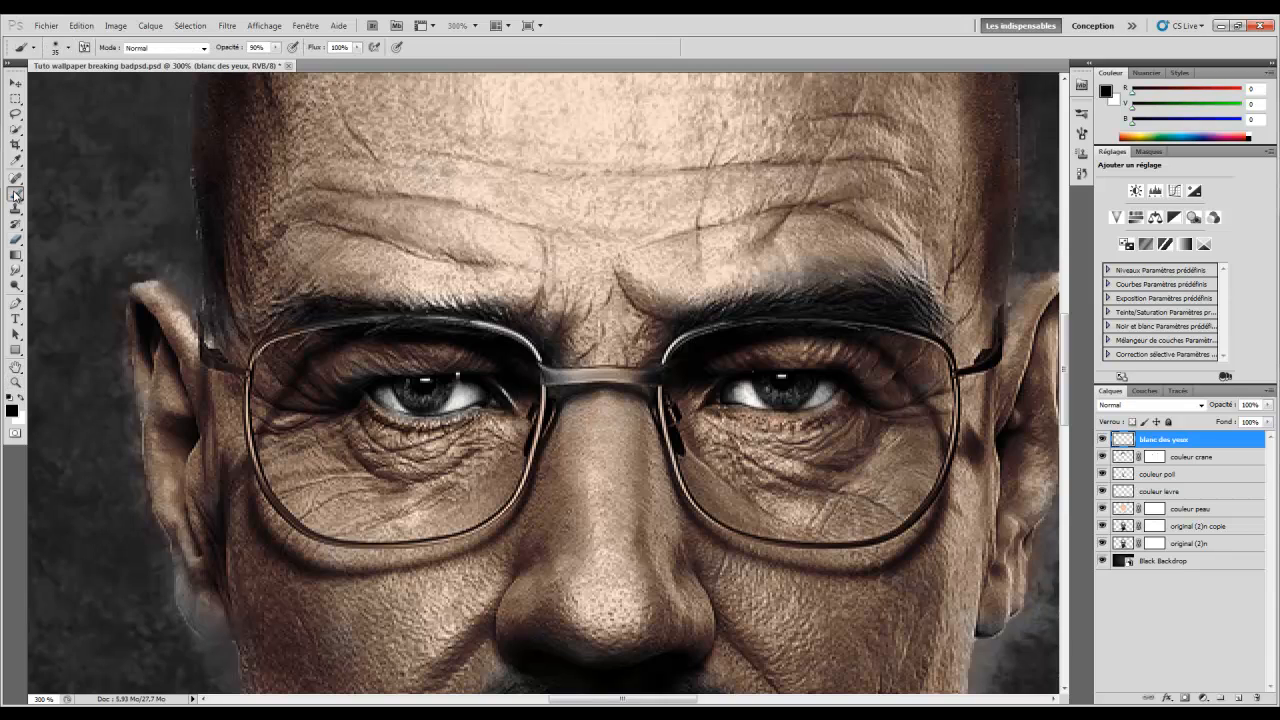
left_click(20, 398)
right_click(424, 396)
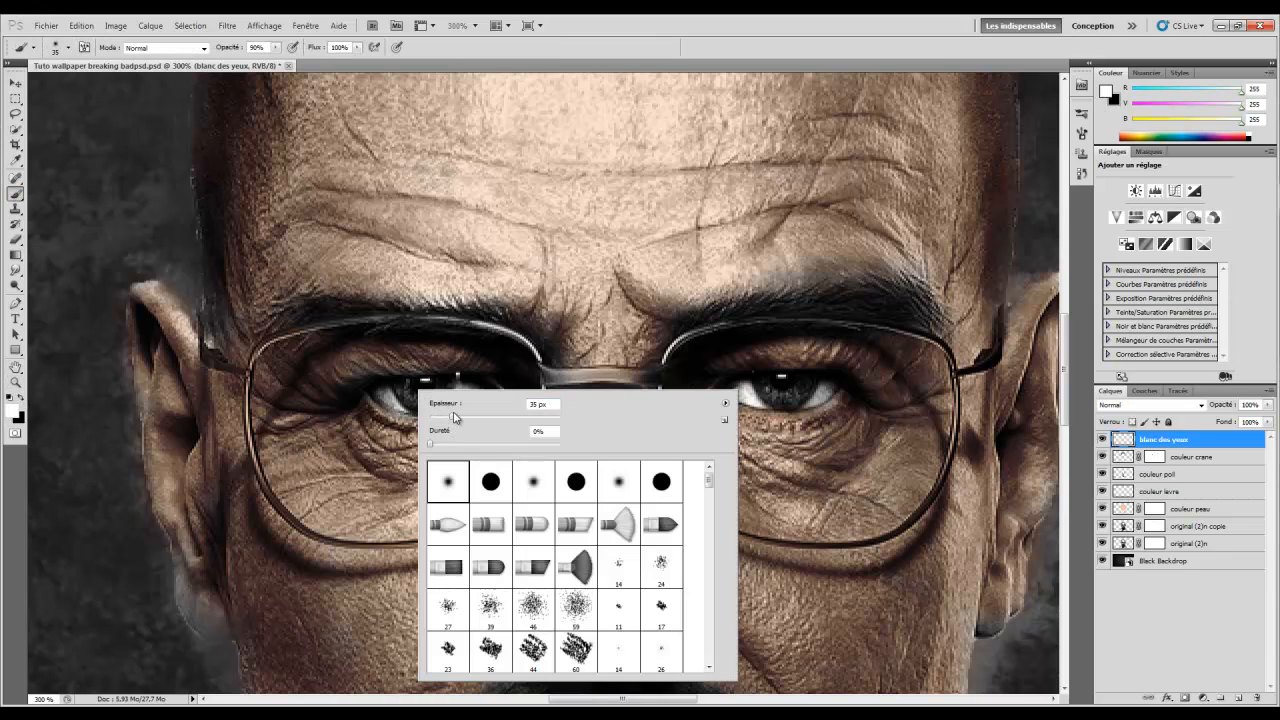
left_click(438, 419)
left_click(605, 44)
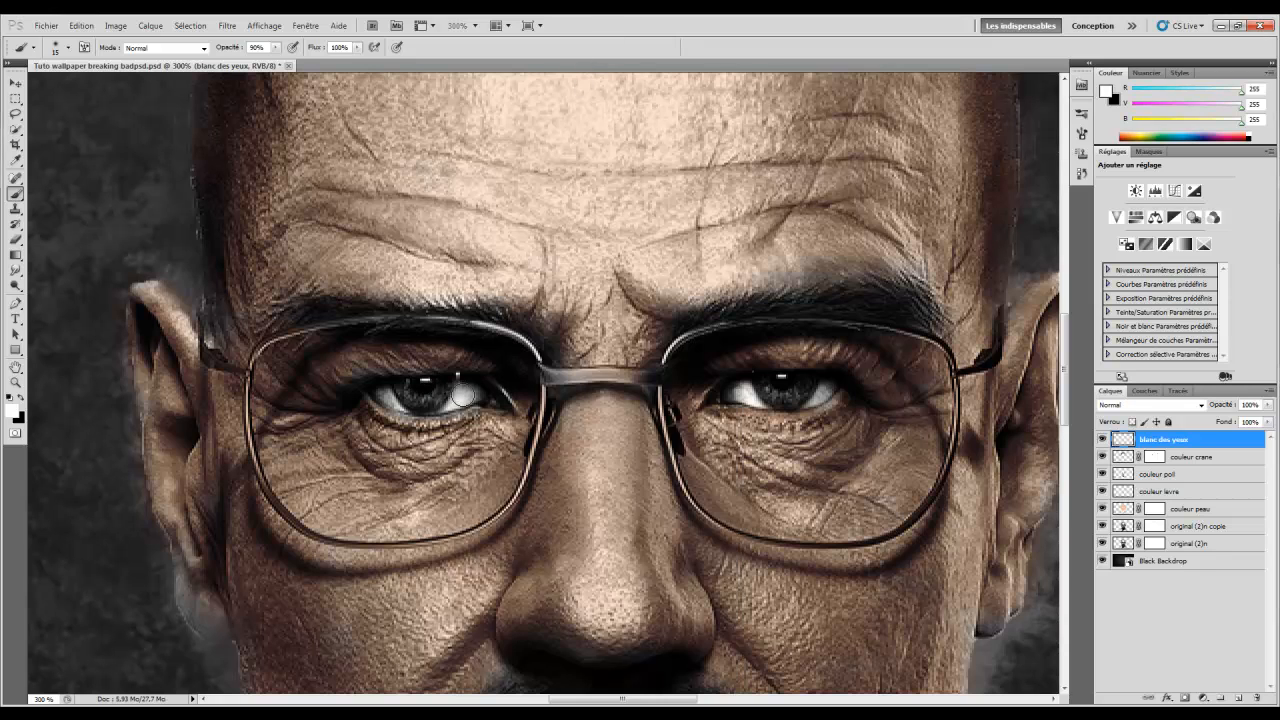
right_click(477, 397)
left_click_drag(490, 416, 452, 400)
left_click(464, 388)
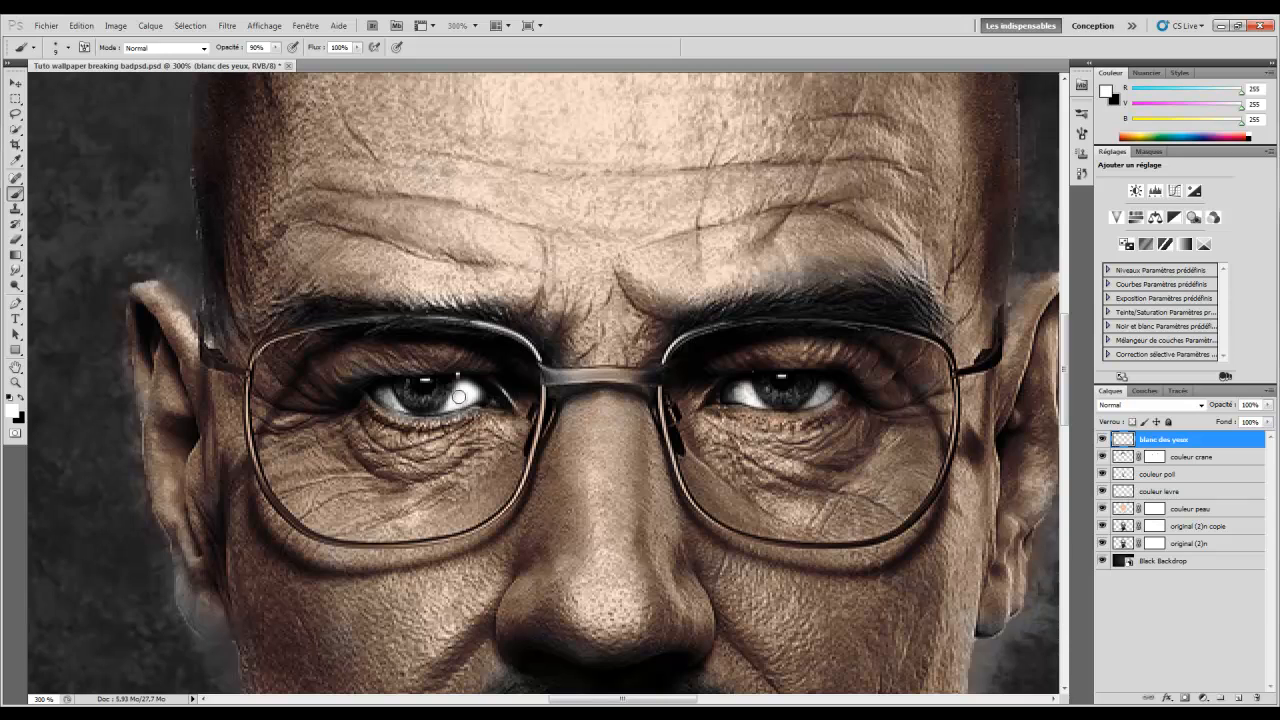
Set blanc des yeux to Incrustation blending at 75% opacity
left_click(1134, 406)
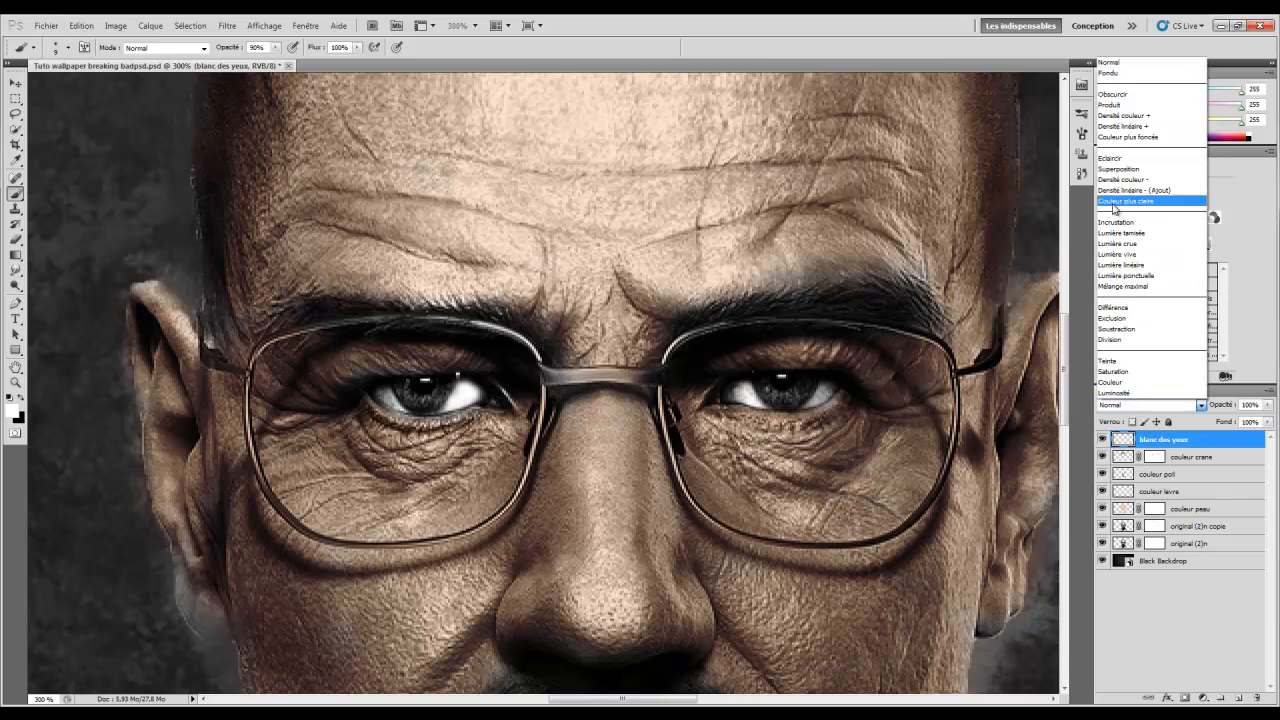
left_click(1138, 224)
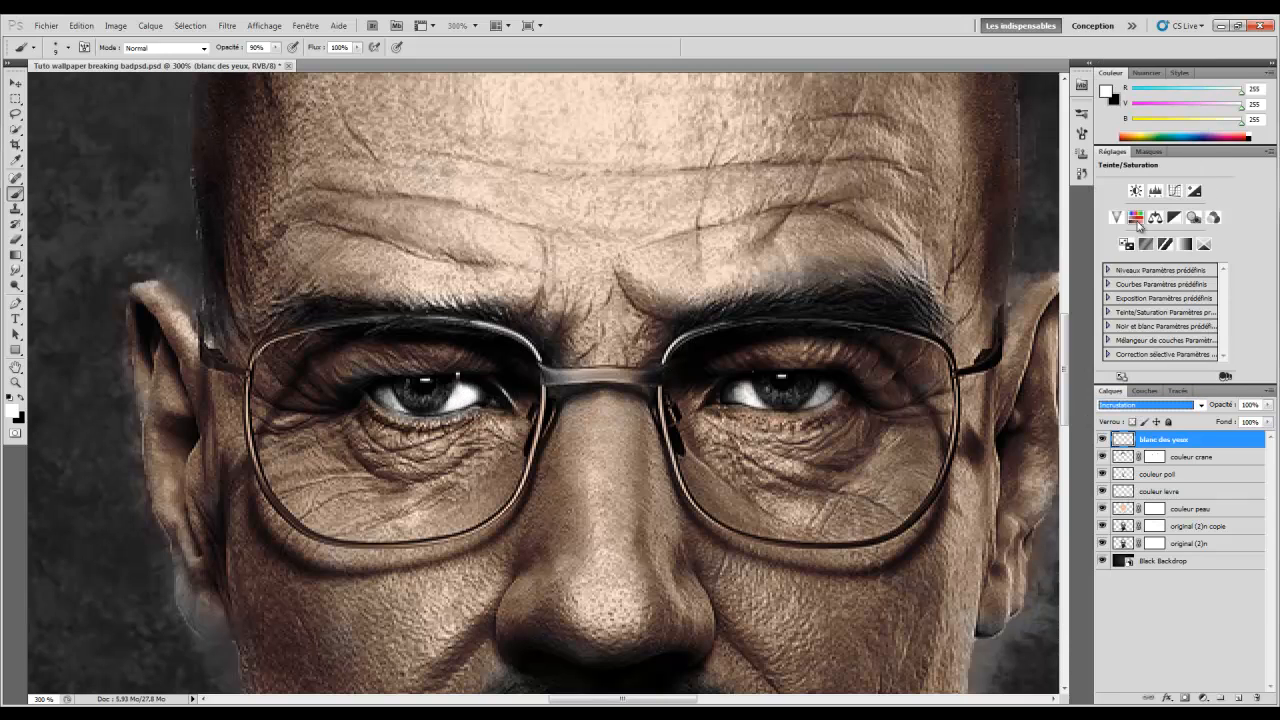
left_click_drag(1229, 407, 1133, 412)
Brighten both eye whites with a 7 px brush and set opacity to 16%
right_click(638, 394)
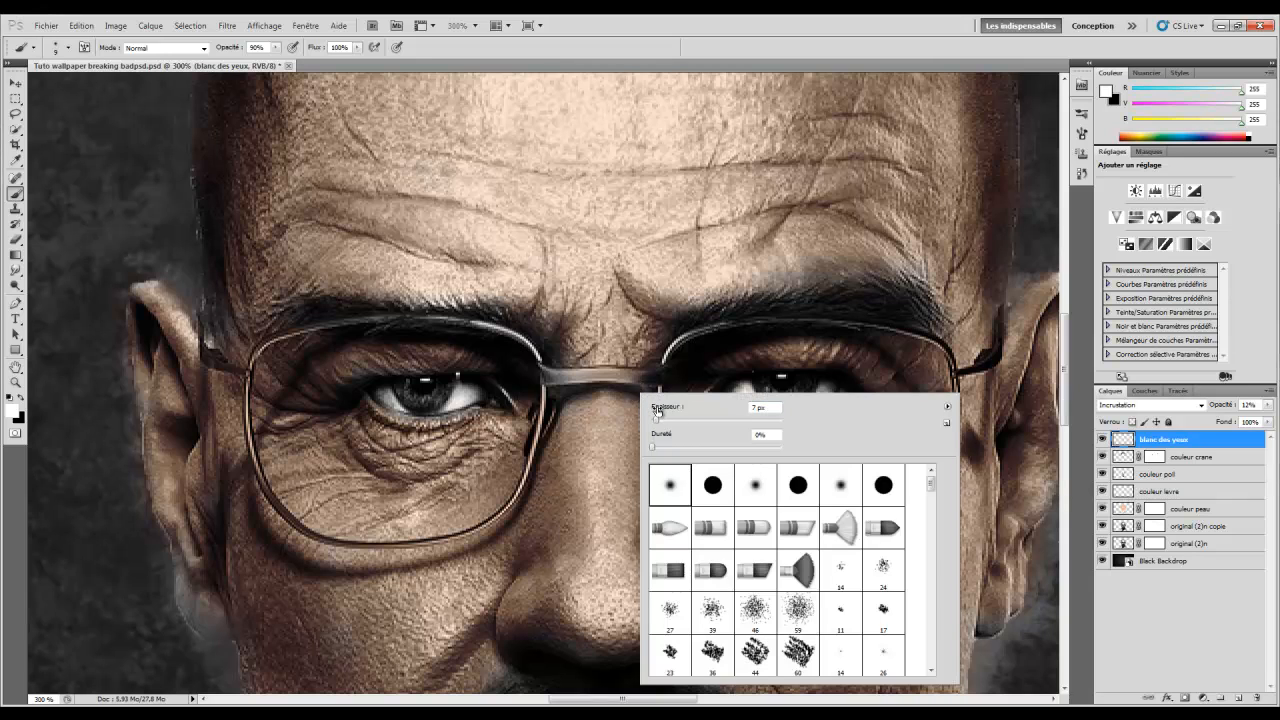
left_click(382, 393)
left_click(380, 395)
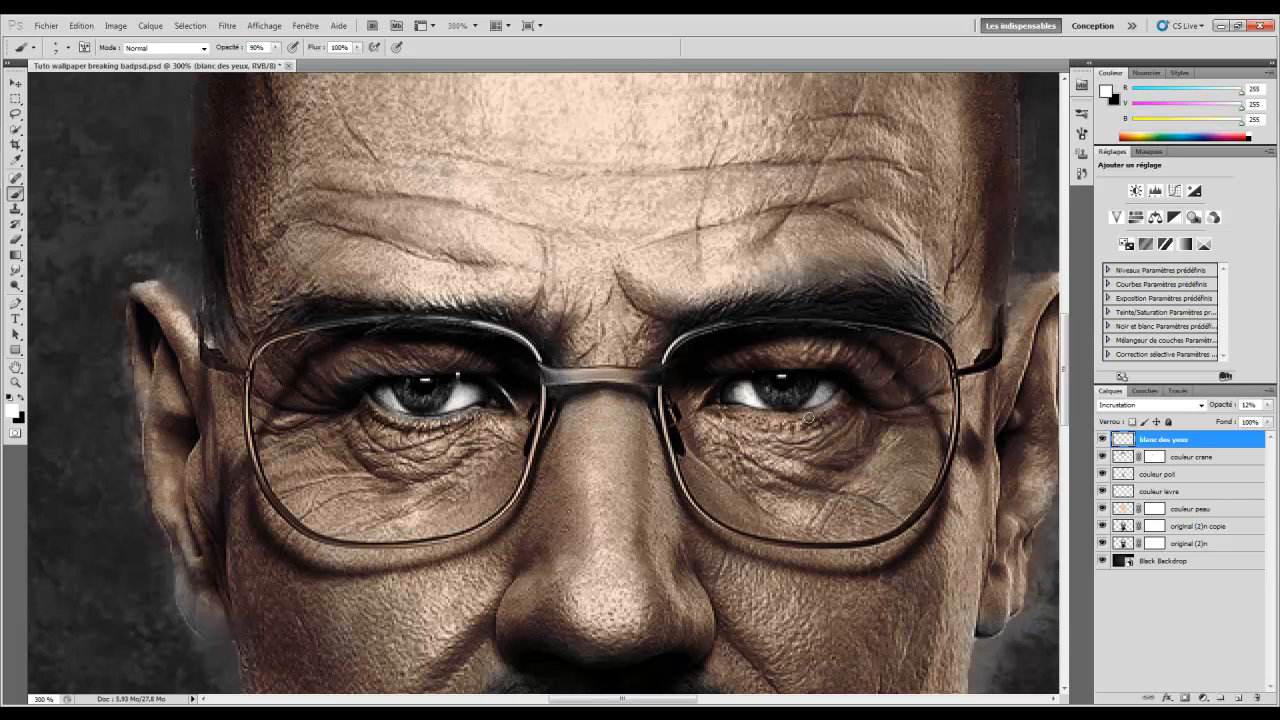
left_click(740, 391)
left_click_drag(1218, 407, 1234, 407)
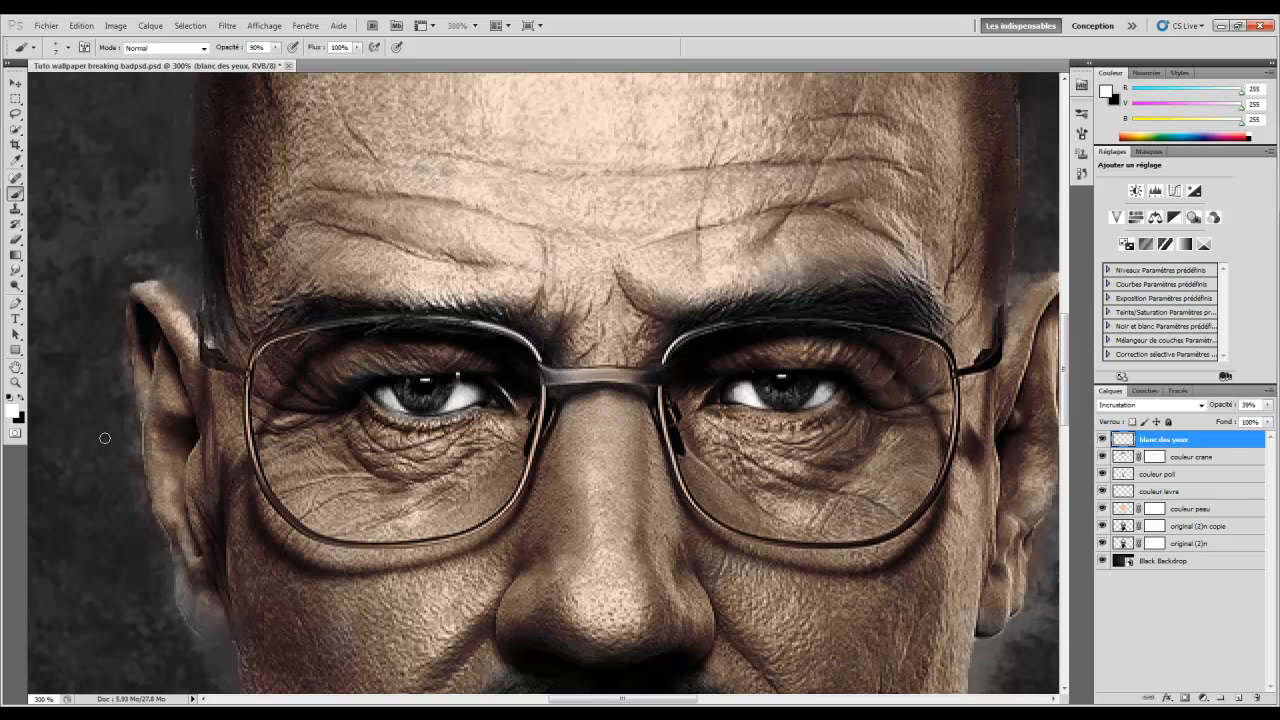
View at actual pixels, compare the layer on/off and set its opacity to 32%
left_click(15, 382)
right_click(642, 366)
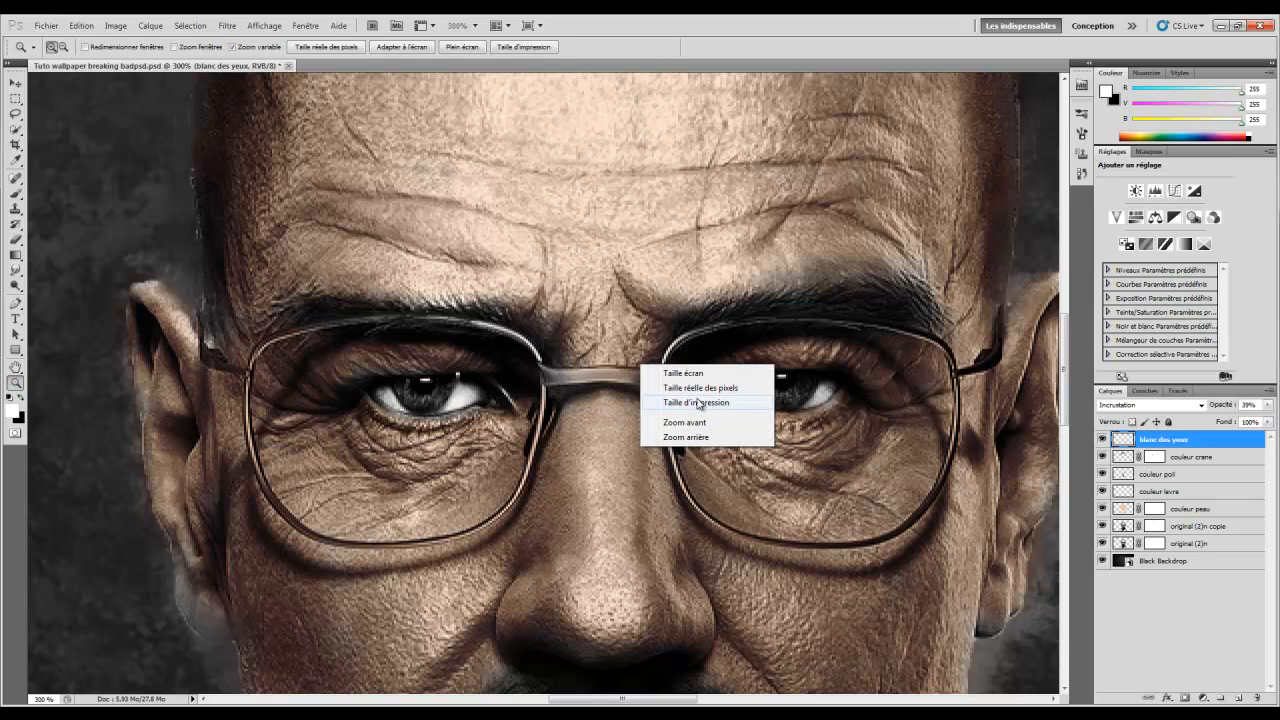
left_click(697, 387)
scroll(919, 436, "down", 2)
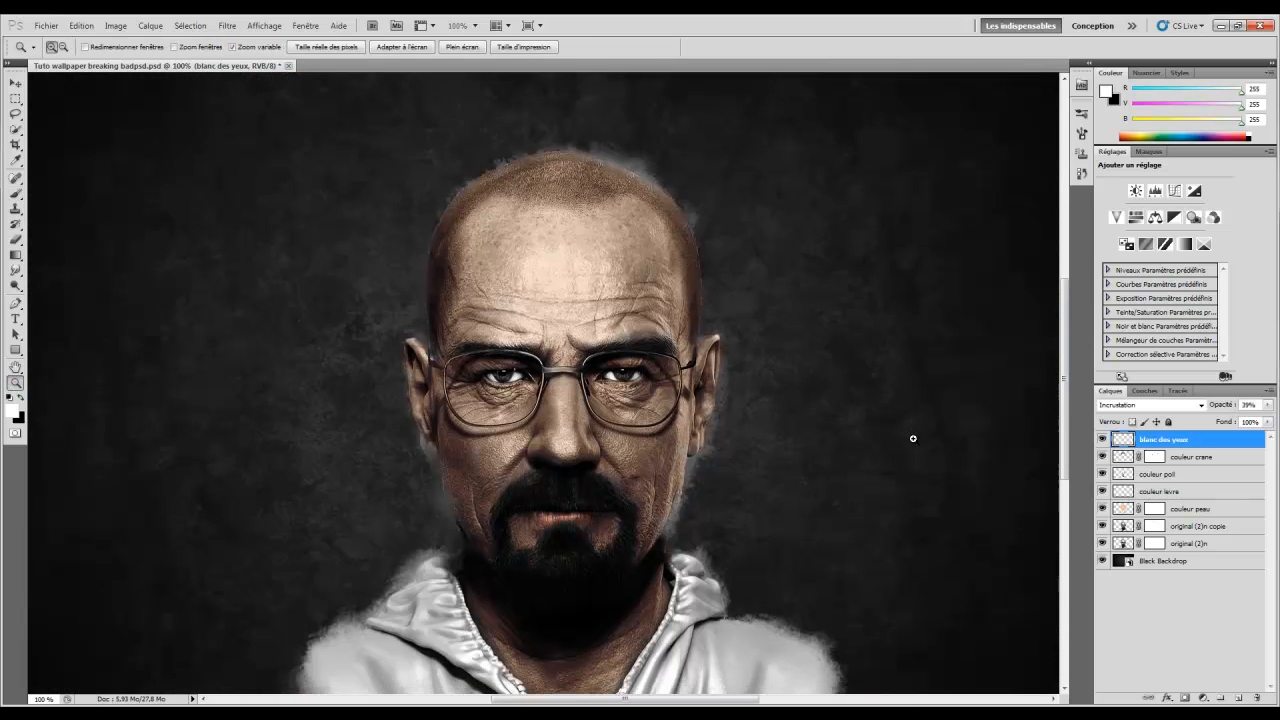
left_click(1101, 439)
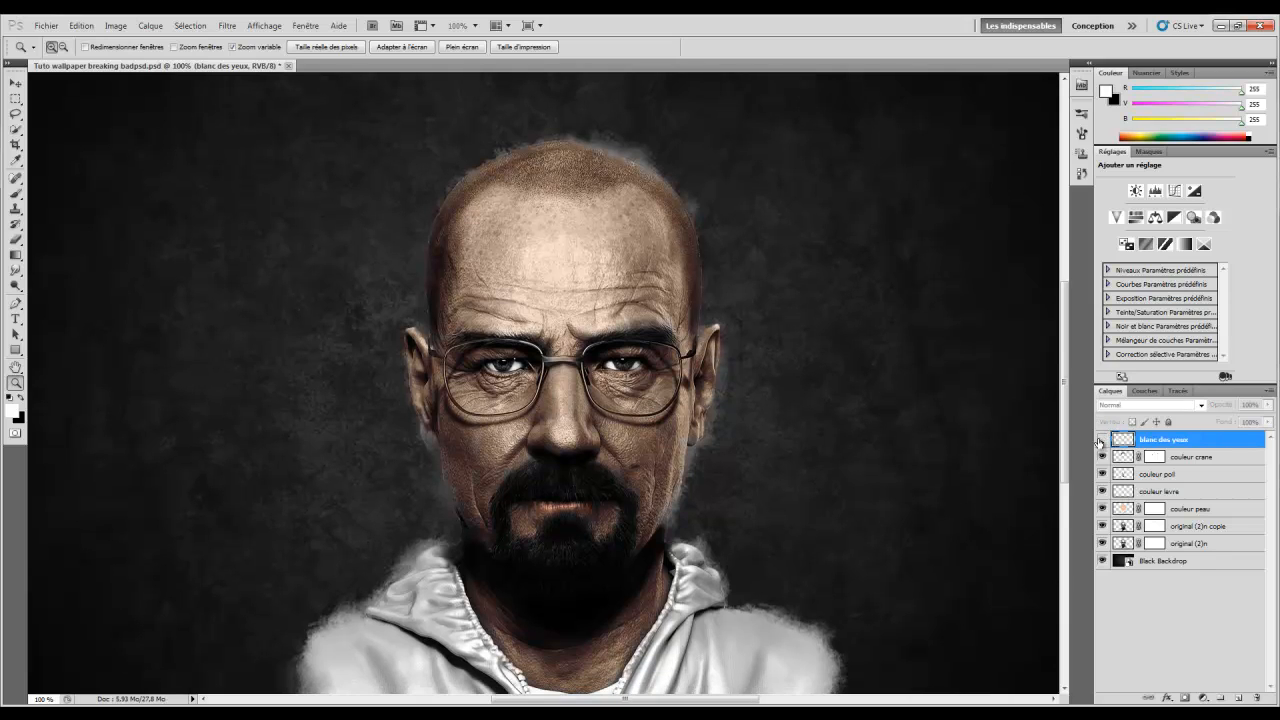
left_click(1101, 439)
left_click_drag(1234, 409, 1221, 409)
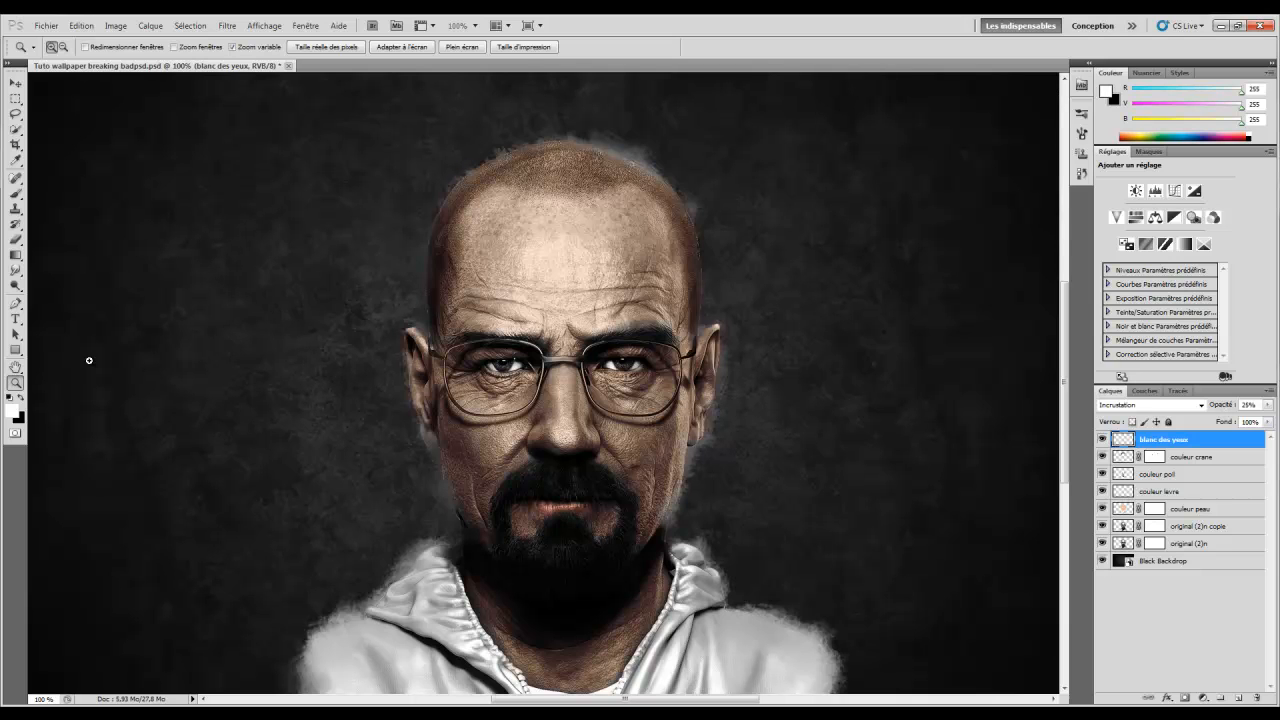
left_click(621, 330)
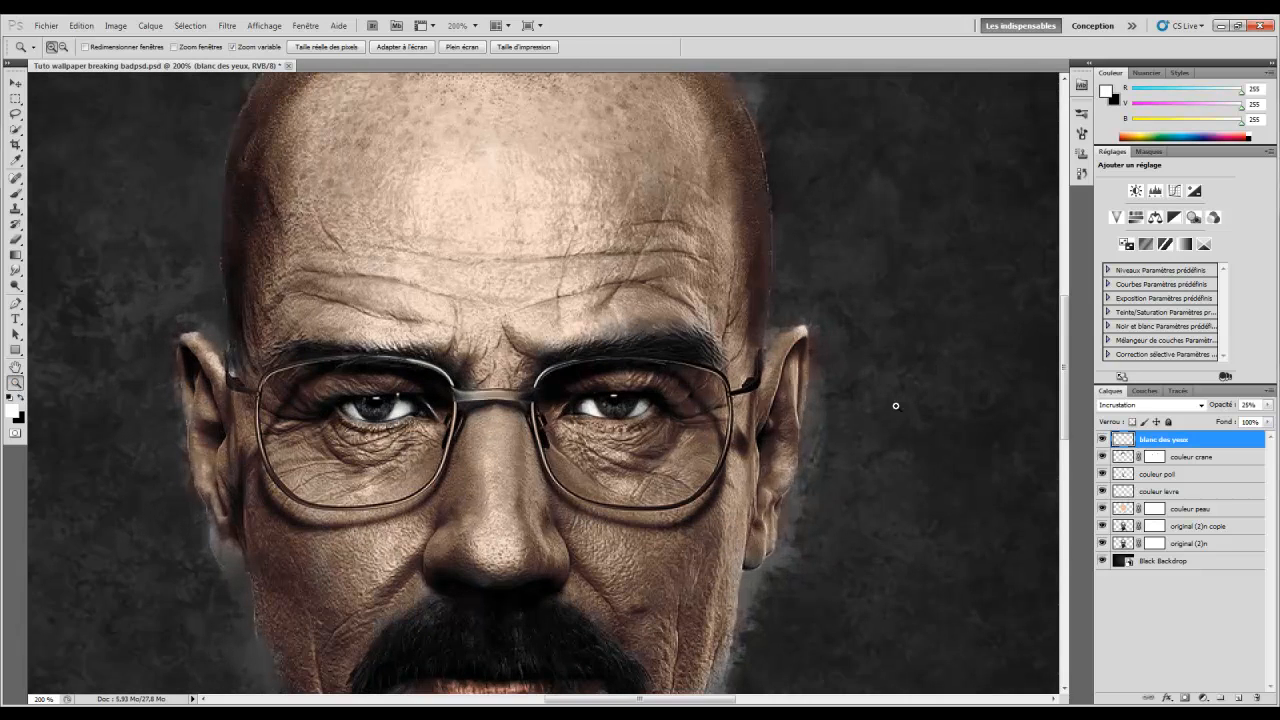
Add a new layer and paint over both eye whites at 300% zoom
left_click(1239, 698)
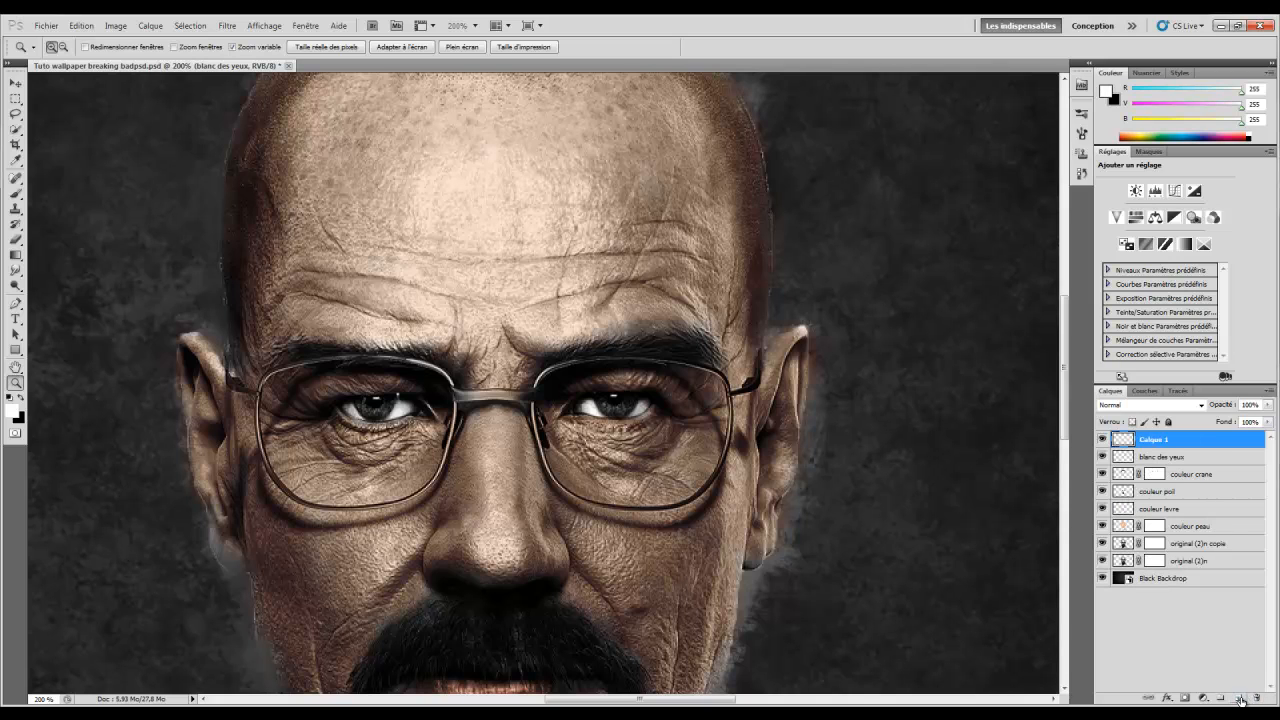
left_click(295, 368)
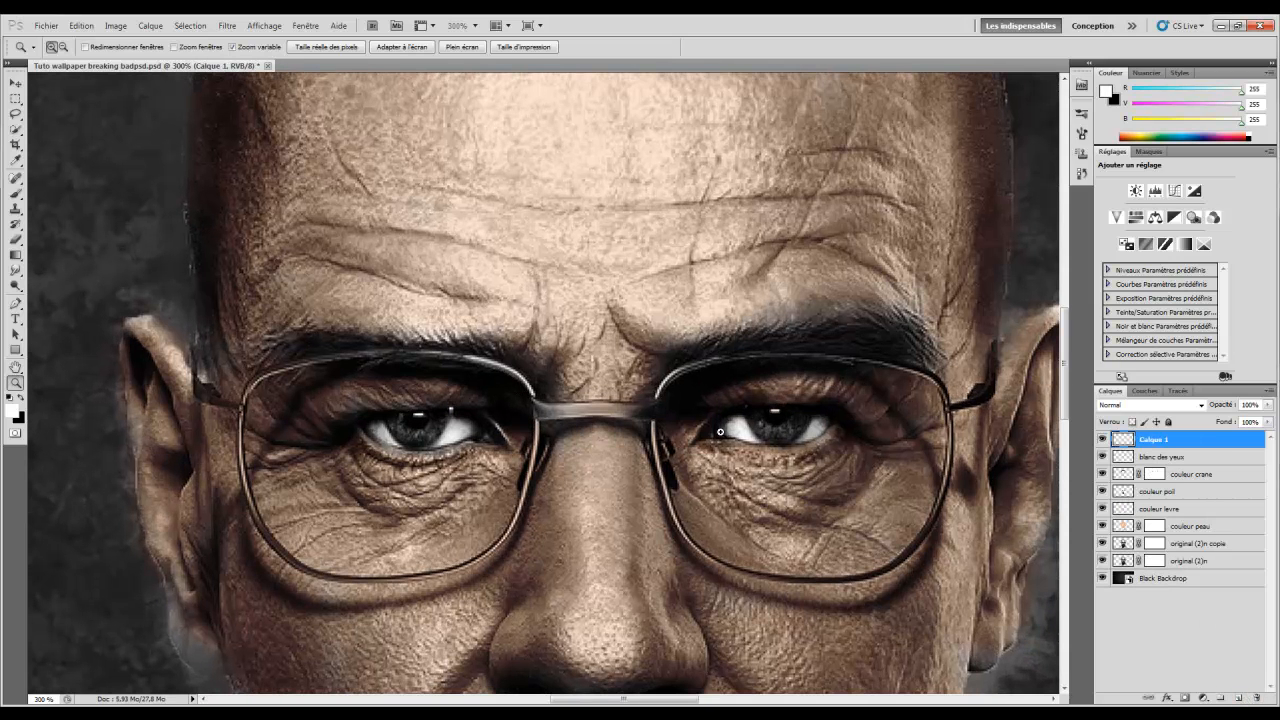
left_click(15, 193)
right_click(365, 325)
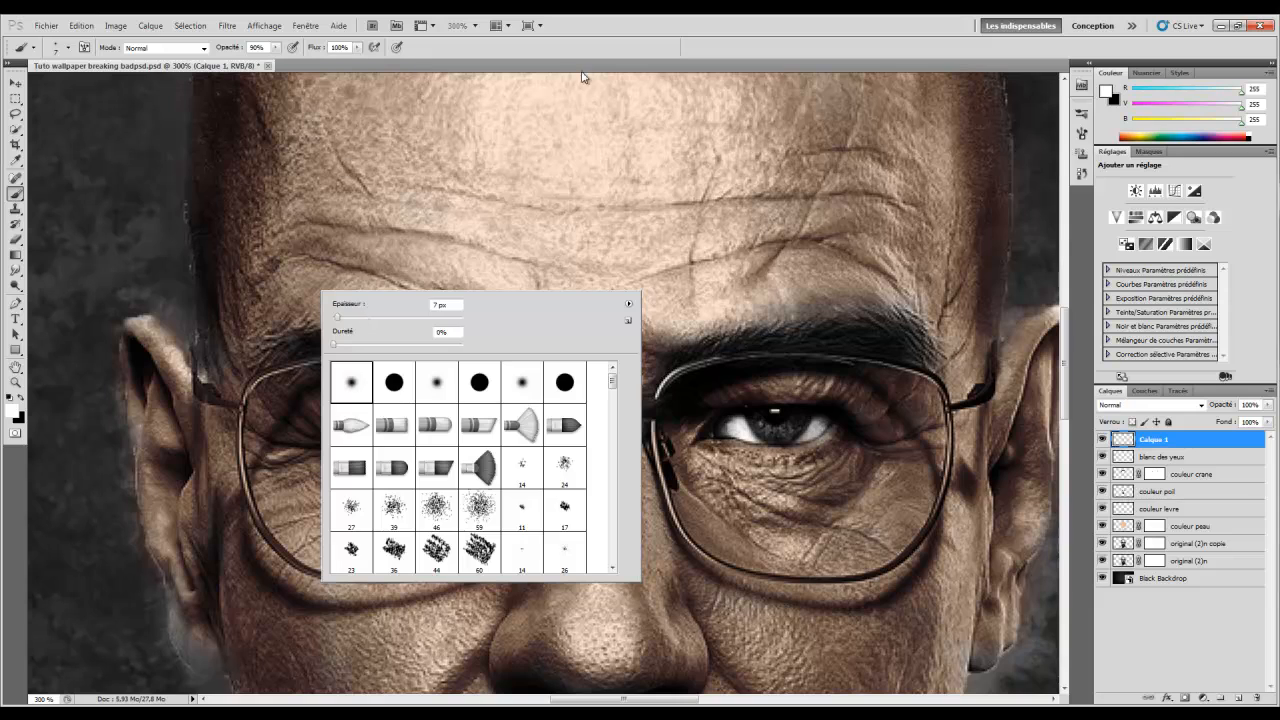
left_click(587, 32)
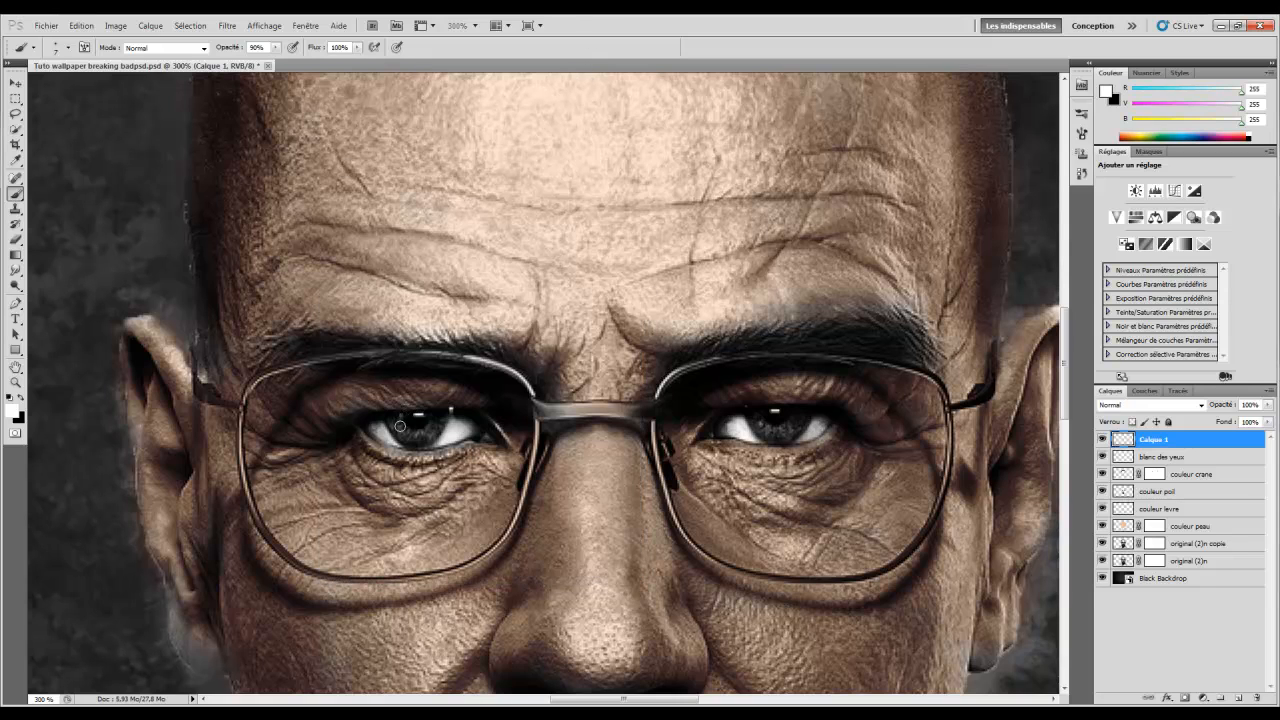
mouse_move(395, 418)
left_mouse_down()
mouse_move(420, 434)
mouse_move(441, 414)
left_mouse_up()
mouse_move(754, 413)
left_mouse_down()
mouse_move(788, 423)
mouse_move(772, 432)
mouse_move(808, 414)
left_mouse_up()
Set the new layer to Incrustation blending at 49% opacity
left_click(1185, 406)
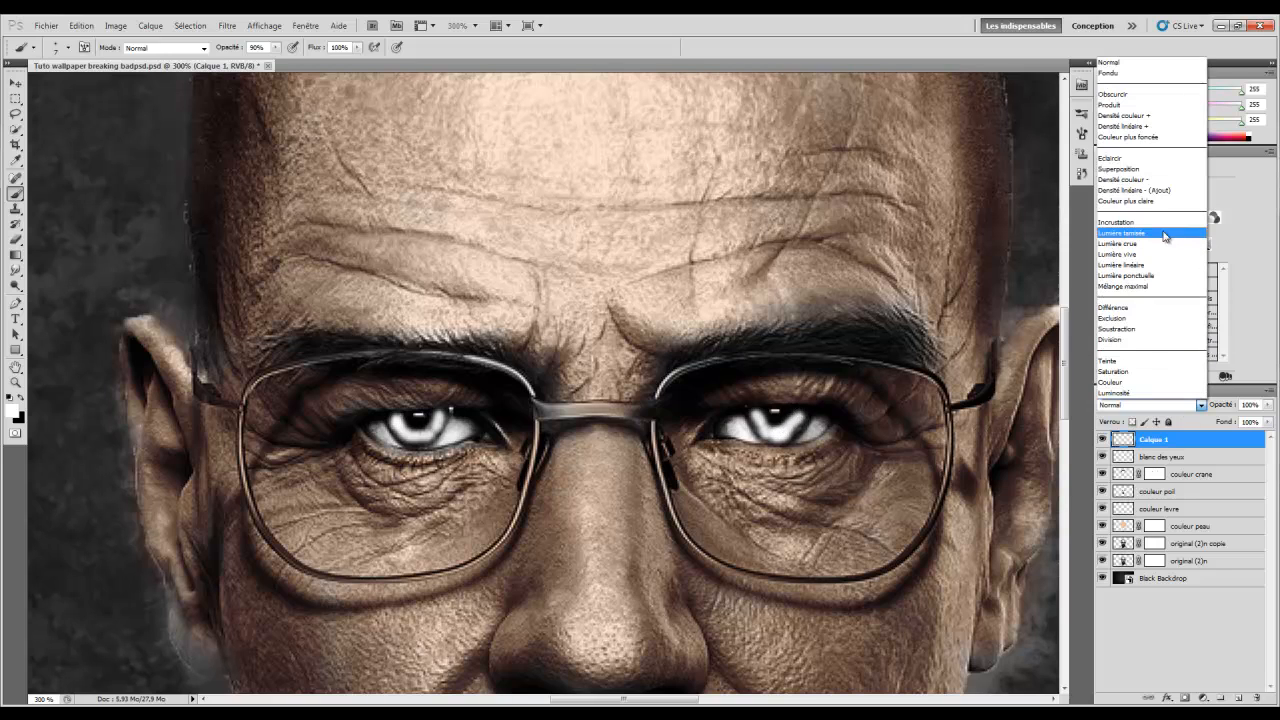
left_click(1148, 228)
left_click_drag(1224, 410, 1190, 413)
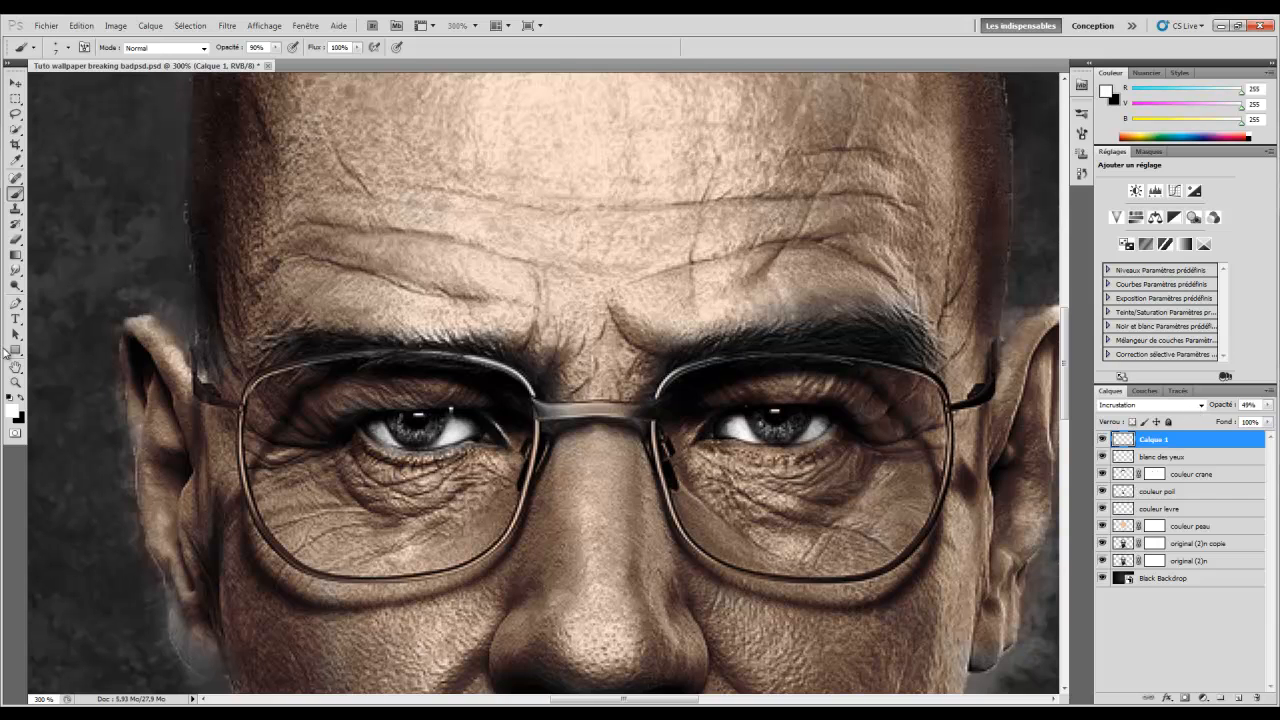
Zoom out through 200% and 66.7% to check, compare on/off, and rename it couleur pupille
left_click(15, 381)
right_click(652, 293)
left_click(682, 365)
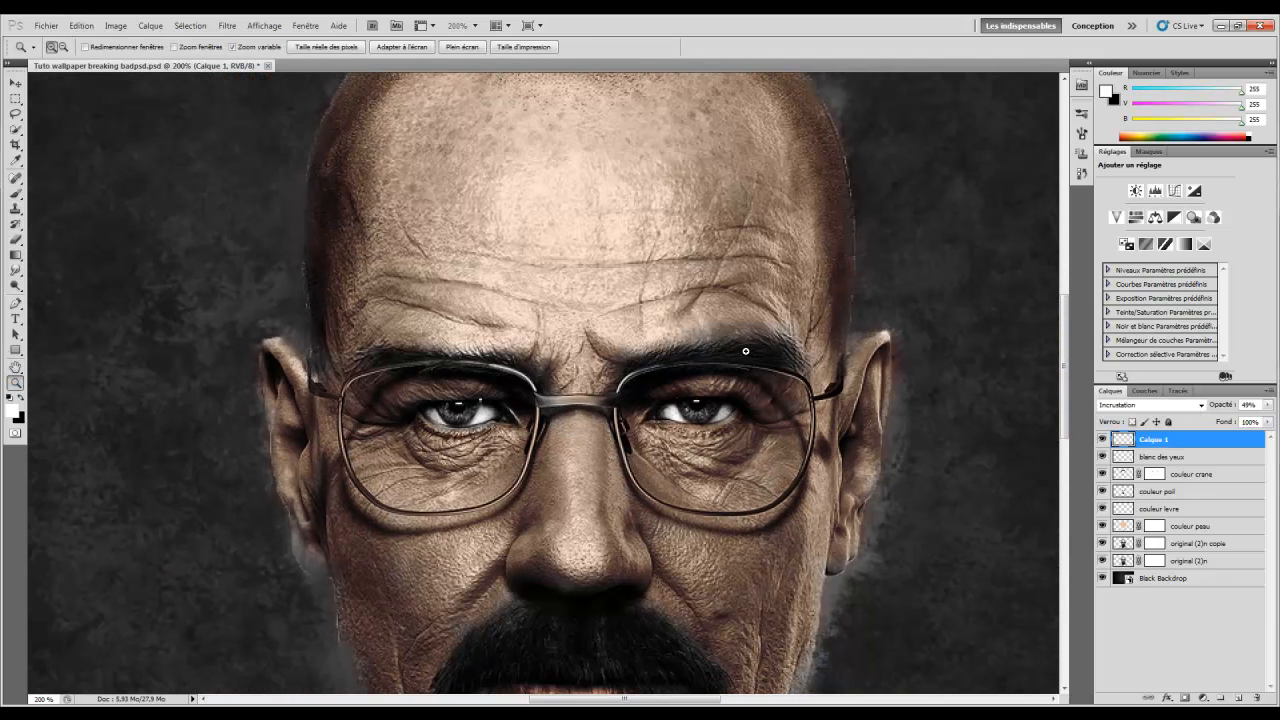
right_click(729, 397)
left_click(750, 415)
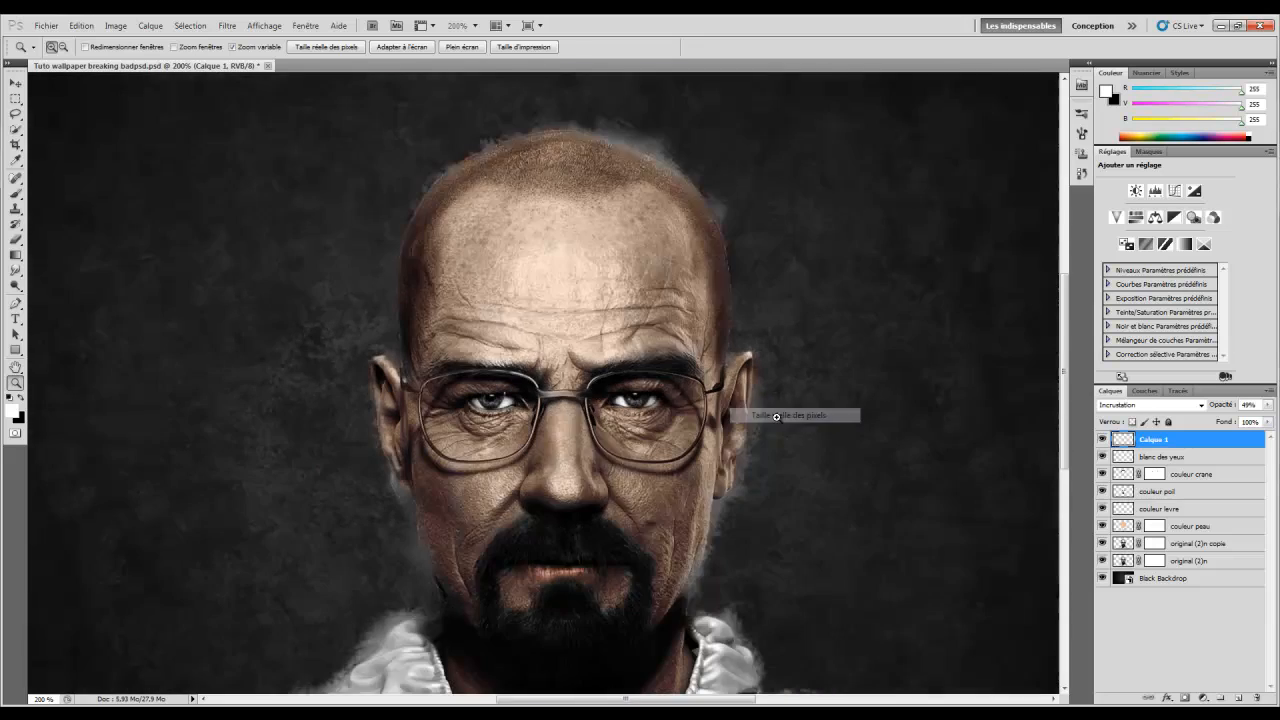
right_click(623, 335)
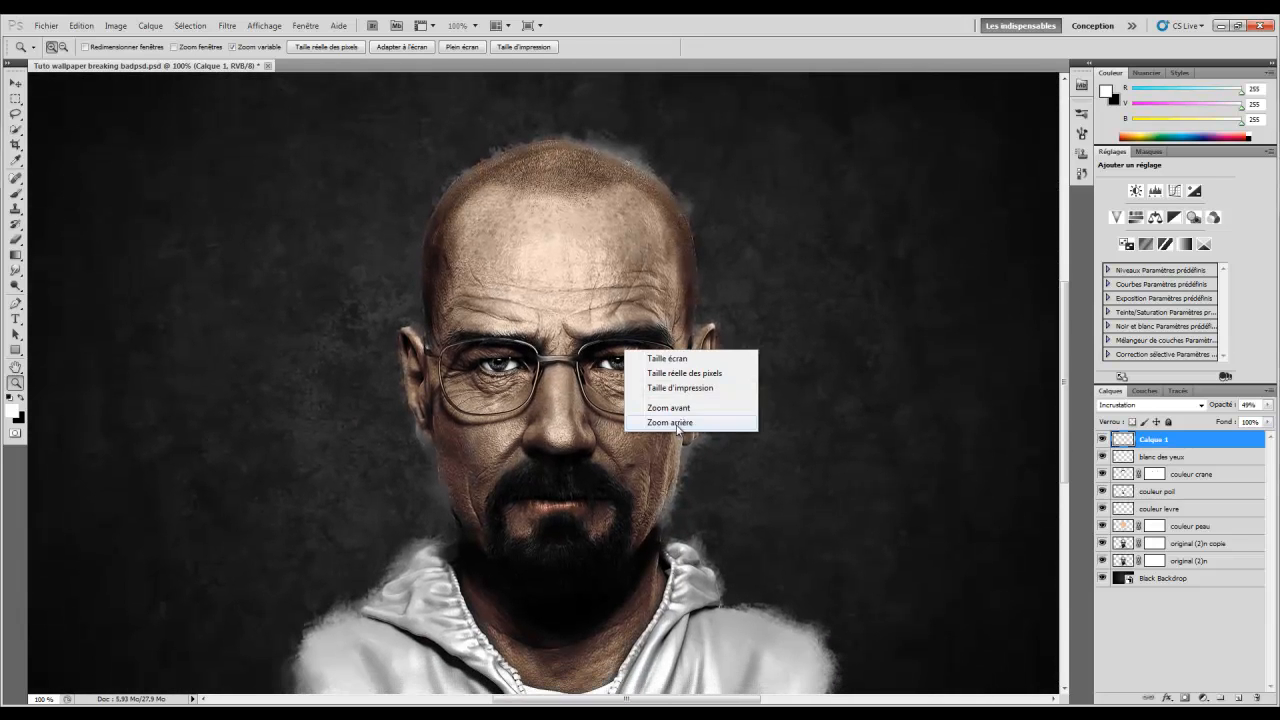
left_click(680, 418)
left_click(537, 354)
left_click(1102, 440)
left_click(1102, 440)
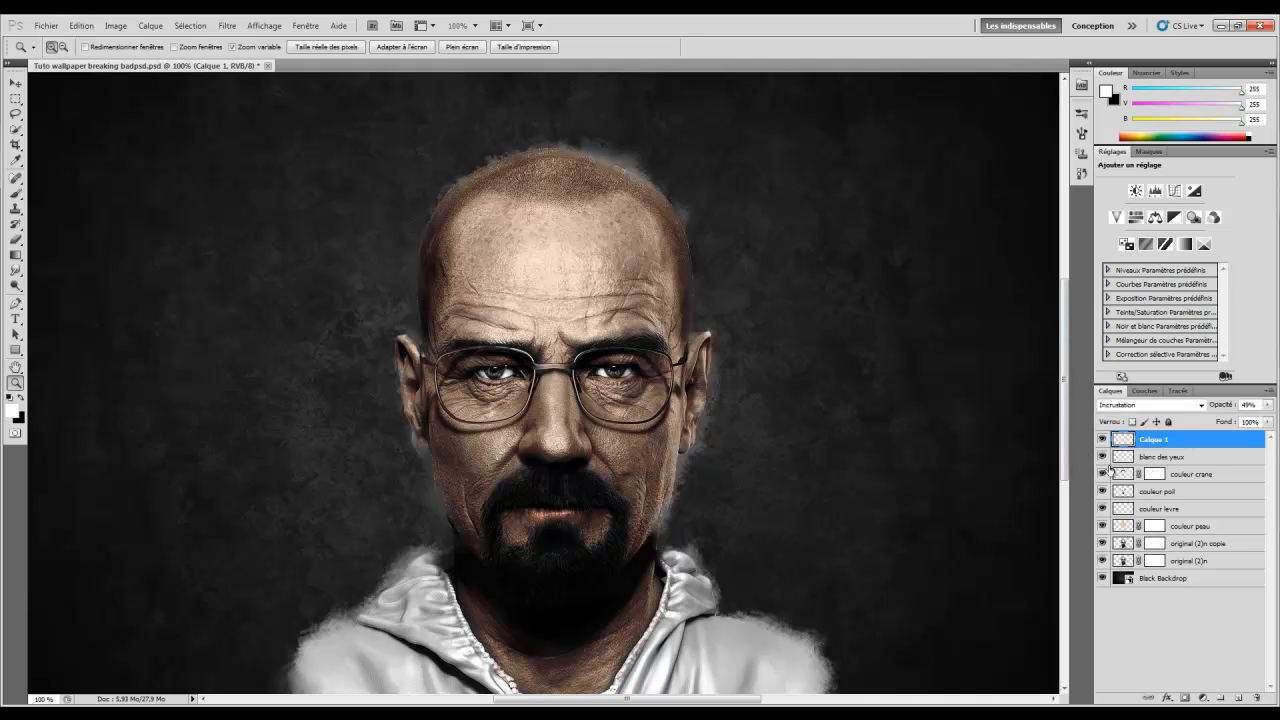
double_click(1155, 440)
type("couleur d")
Confirm the couleur pupille name, then zoom between the whole portrait and the glasses to review
left_click(436, 312)
right_click(432, 300)
left_click(494, 377)
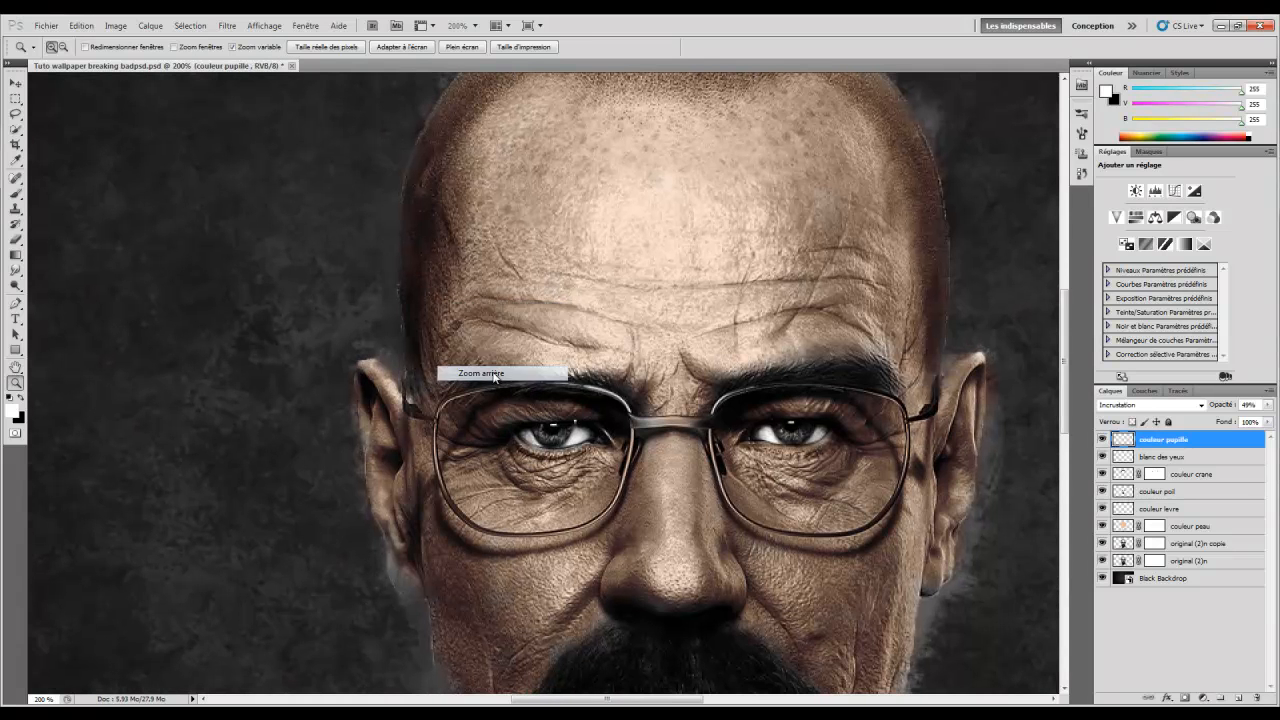
right_click(583, 352)
left_click(619, 426)
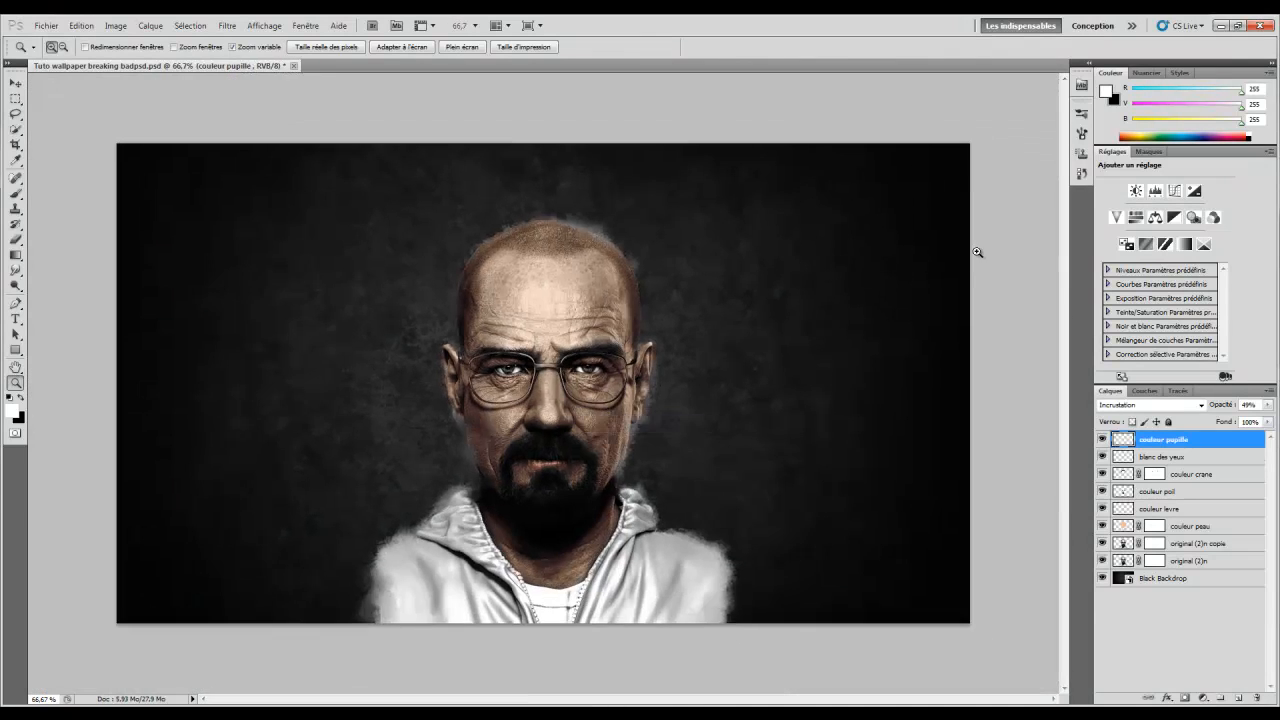
left_click(406, 368)
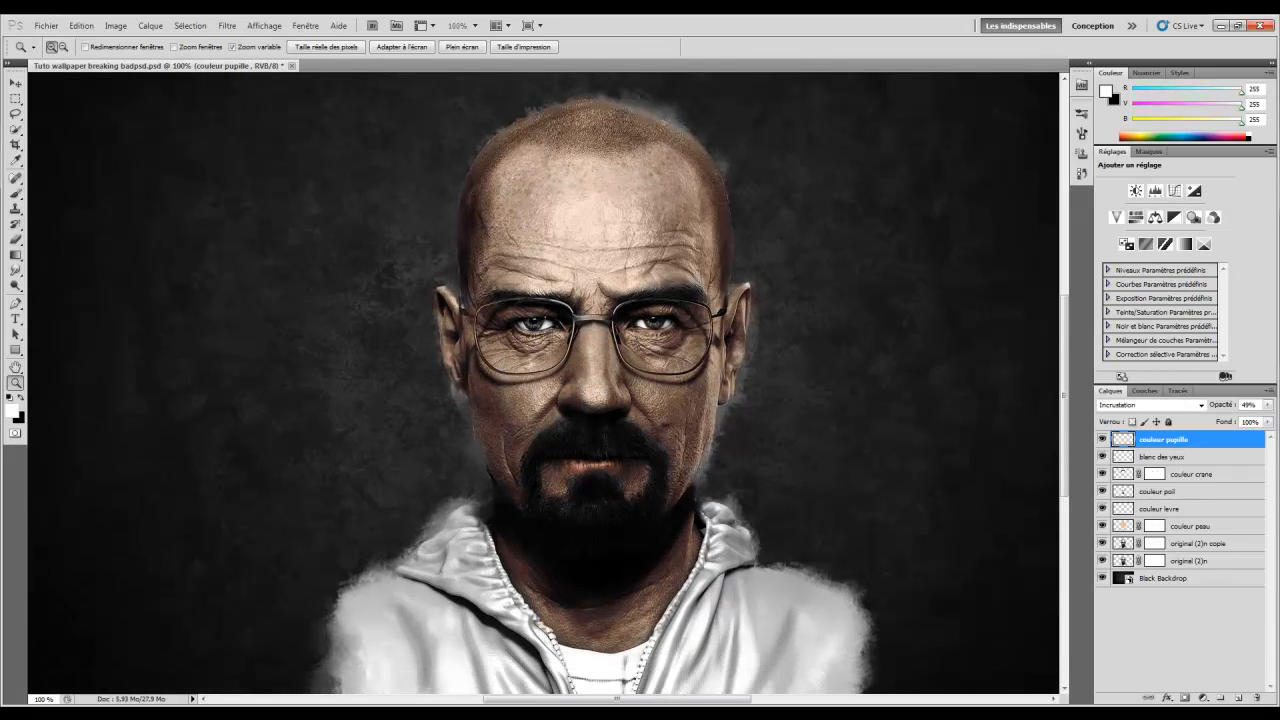
scroll(606, 392, "right", 2)
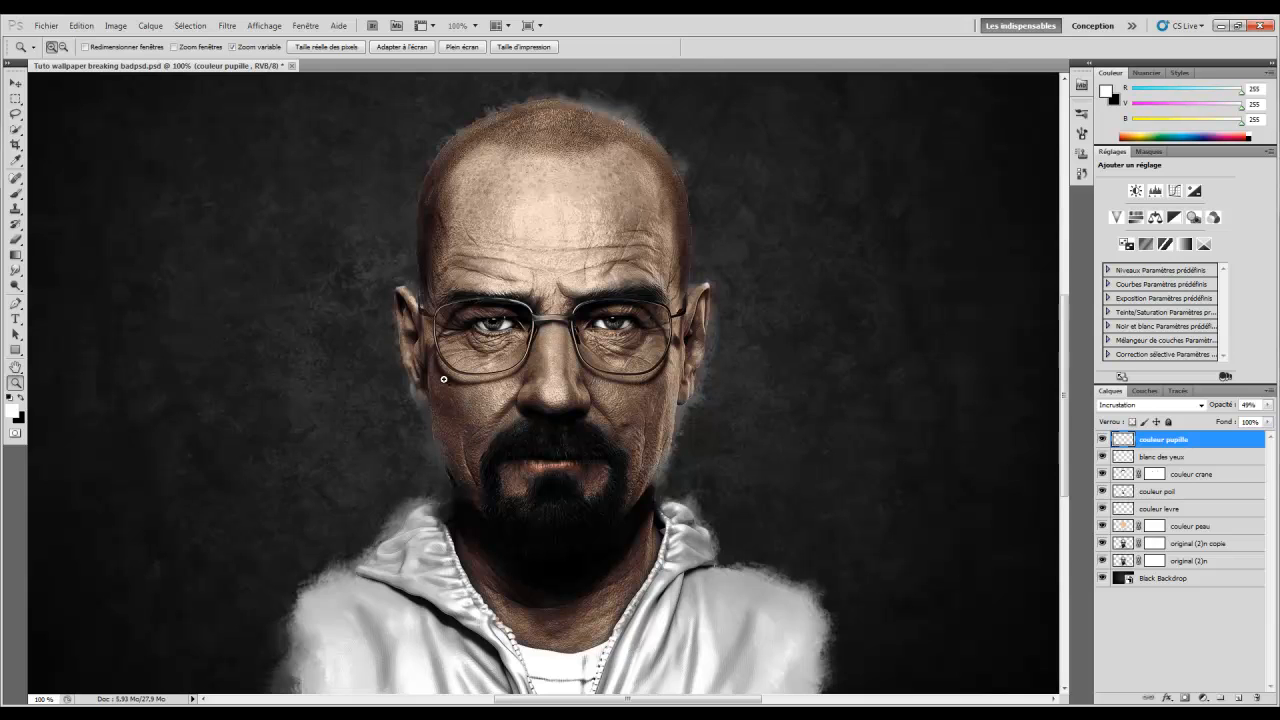
right_click(656, 355)
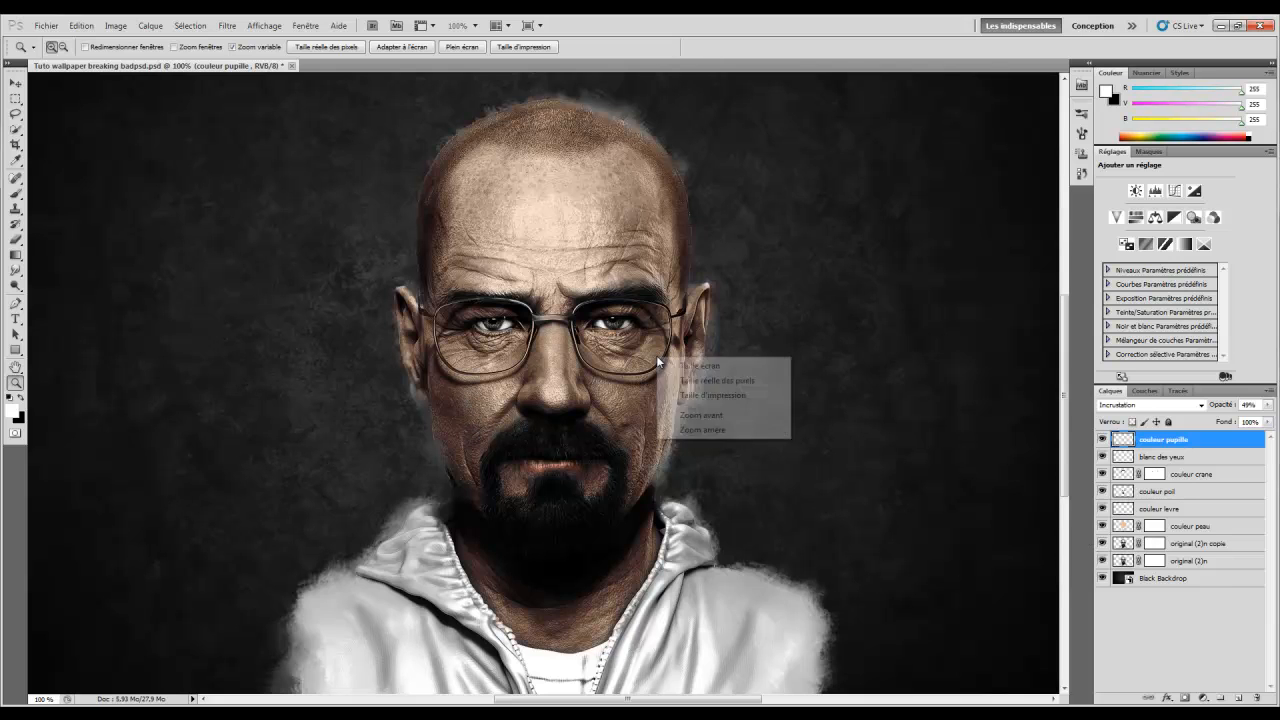
left_click(690, 432)
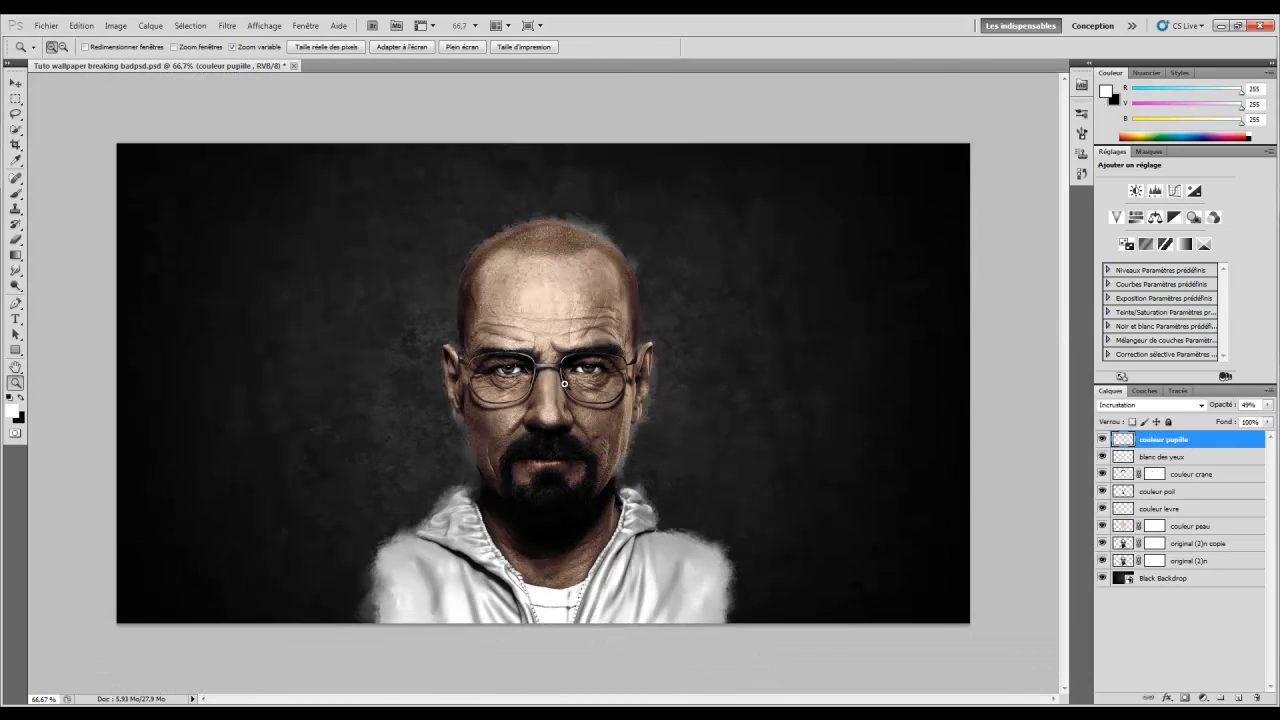
left_click(564, 383)
left_click_drag(677, 702, 645, 703)
scroll(628, 509, "down", 2)
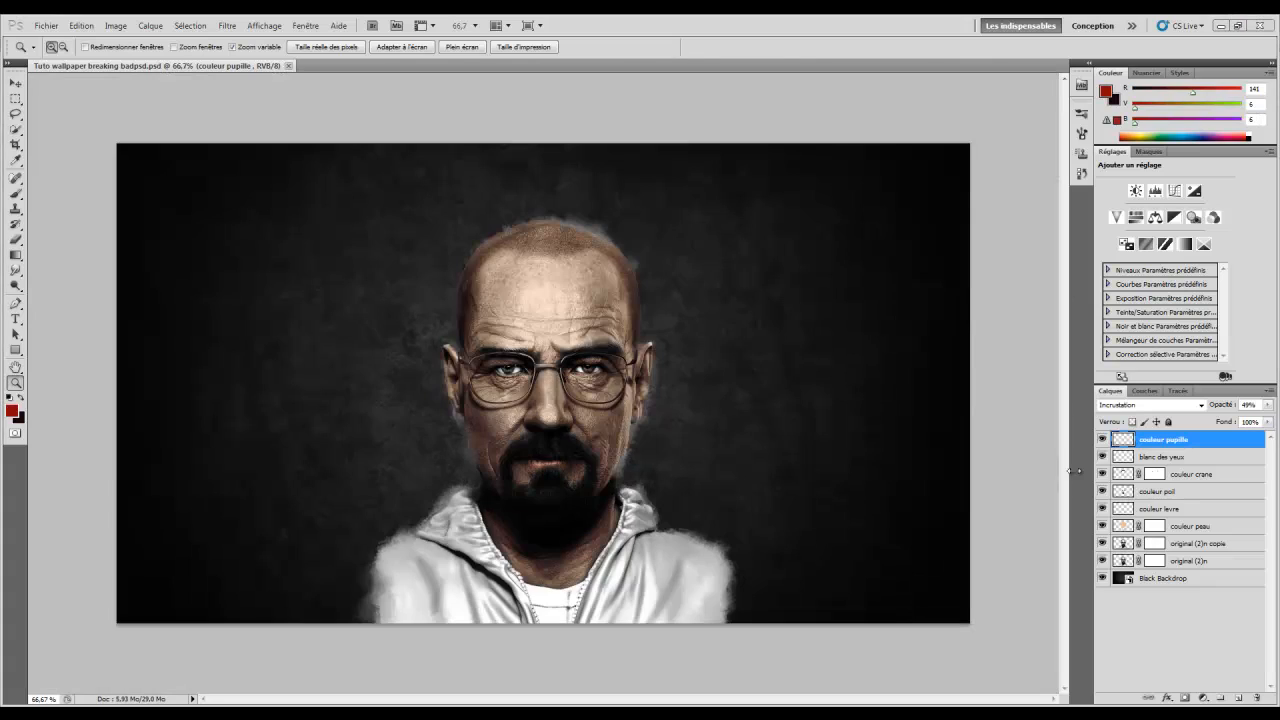
Add a new top layer named 'nuage'
left_click(1240, 698)
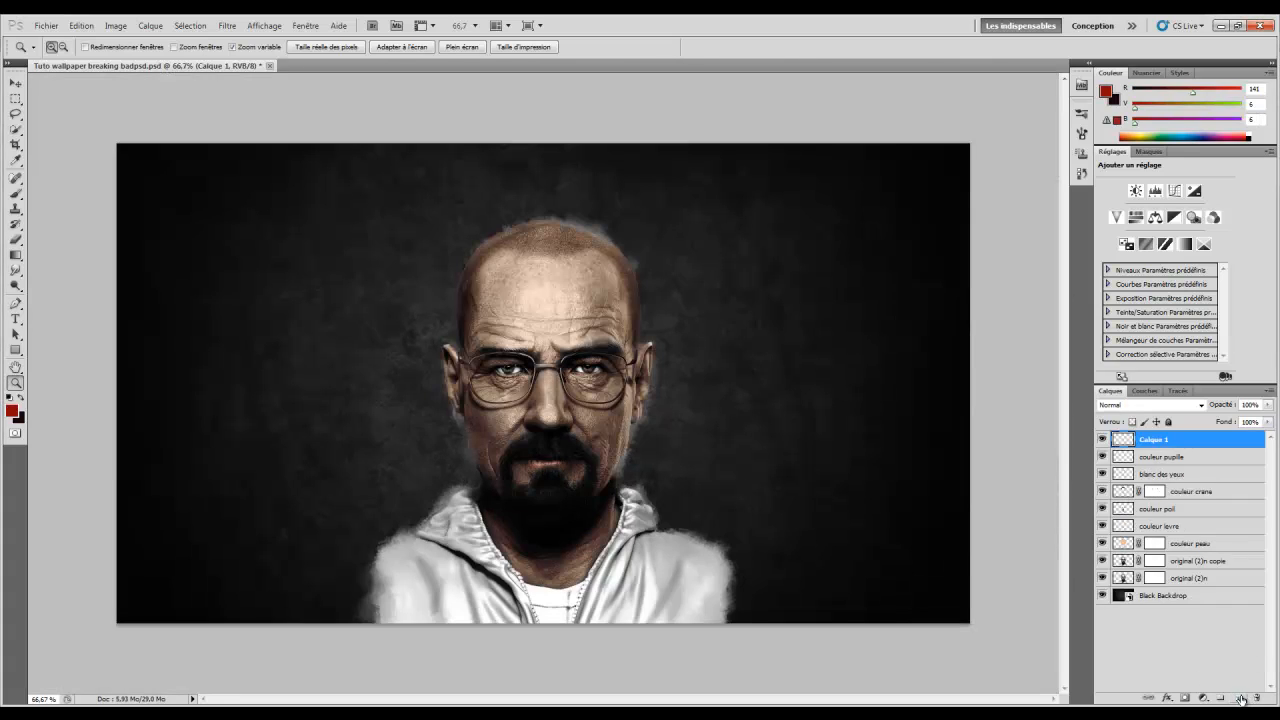
double_click(1155, 440)
type("c")
key("Return")
Load the 2422 cloud brush and set its size to 1960 px
left_click(15, 195)
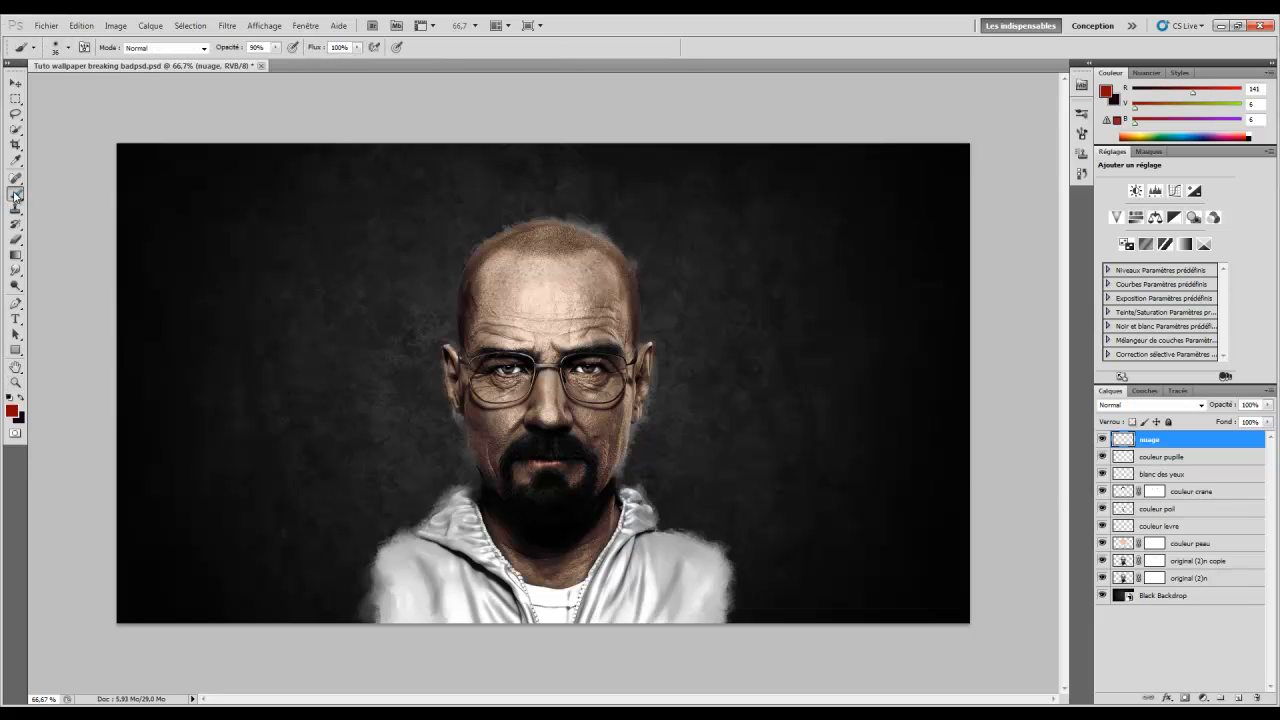
left_click(15, 195)
left_click(68, 47)
right_click(448, 318)
scroll(623, 418, "down", 8)
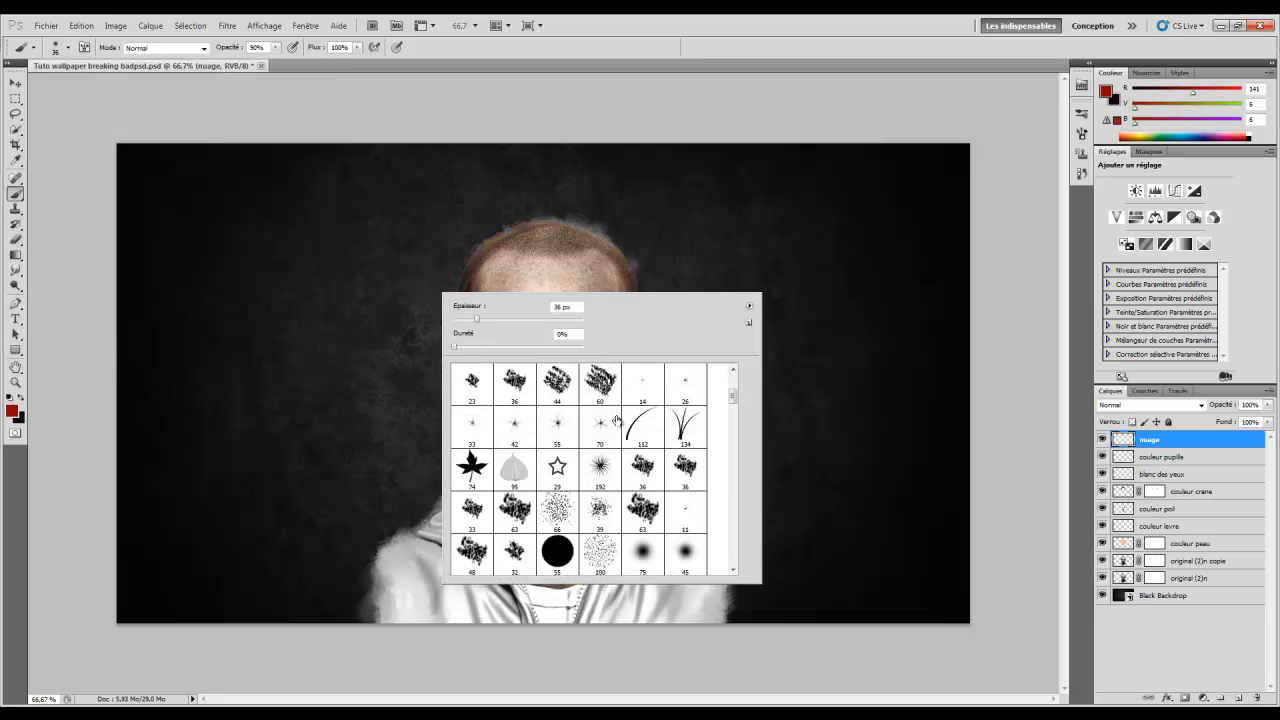
scroll(623, 418, "down", 8)
scroll(618, 419, "up", 2)
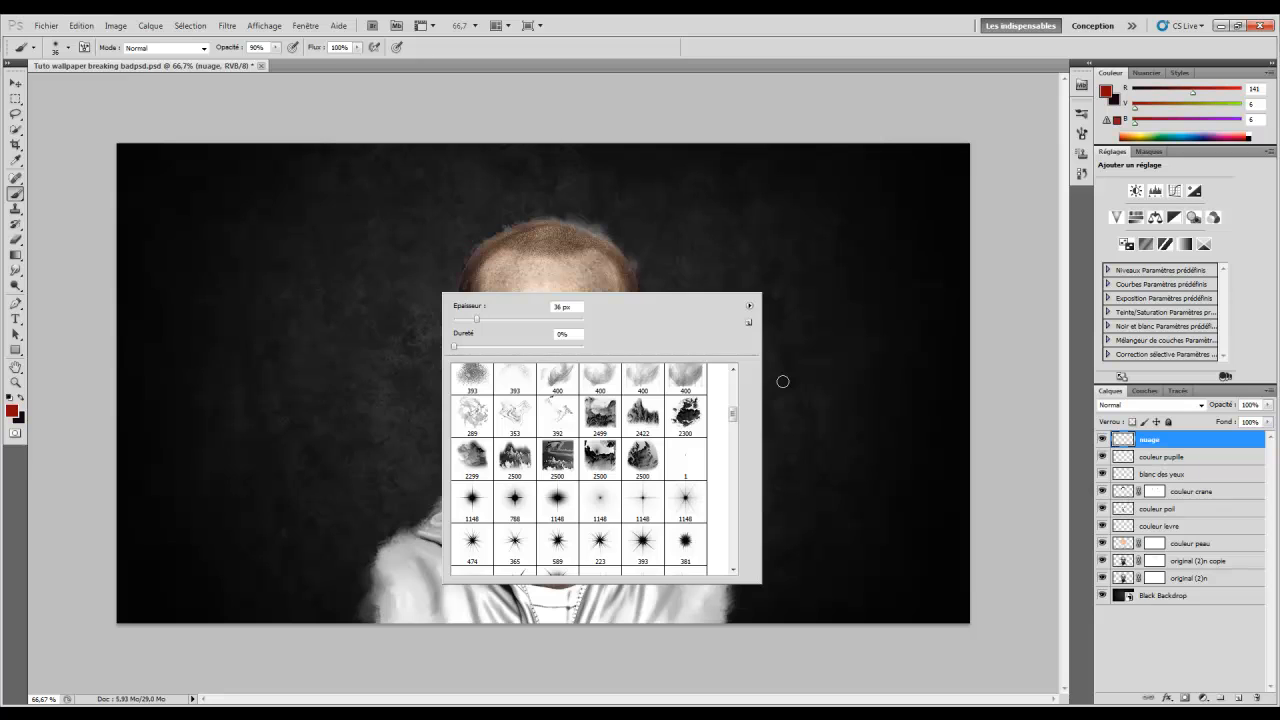
left_click(643, 418)
left_click_drag(473, 312, 164, 318)
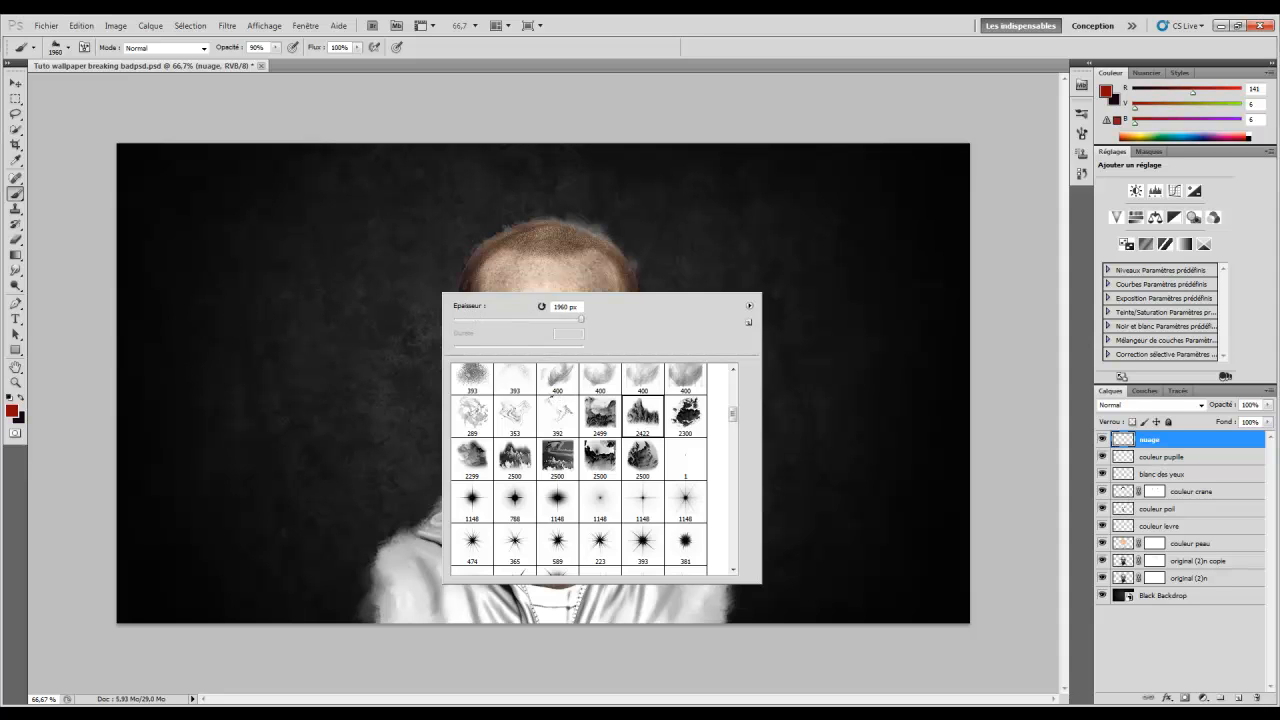
left_click(676, 28)
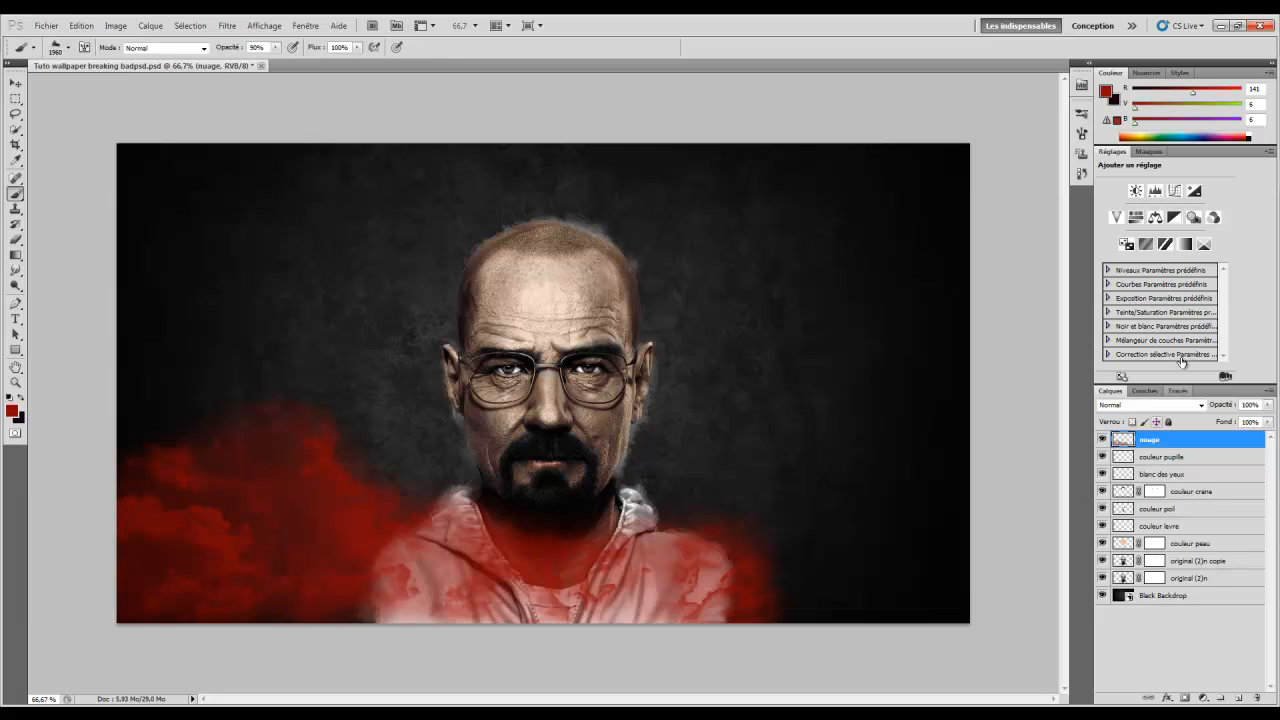
Revert to before the red cloud and stamp white clouds over the lower left and right
left_click(1082, 173)
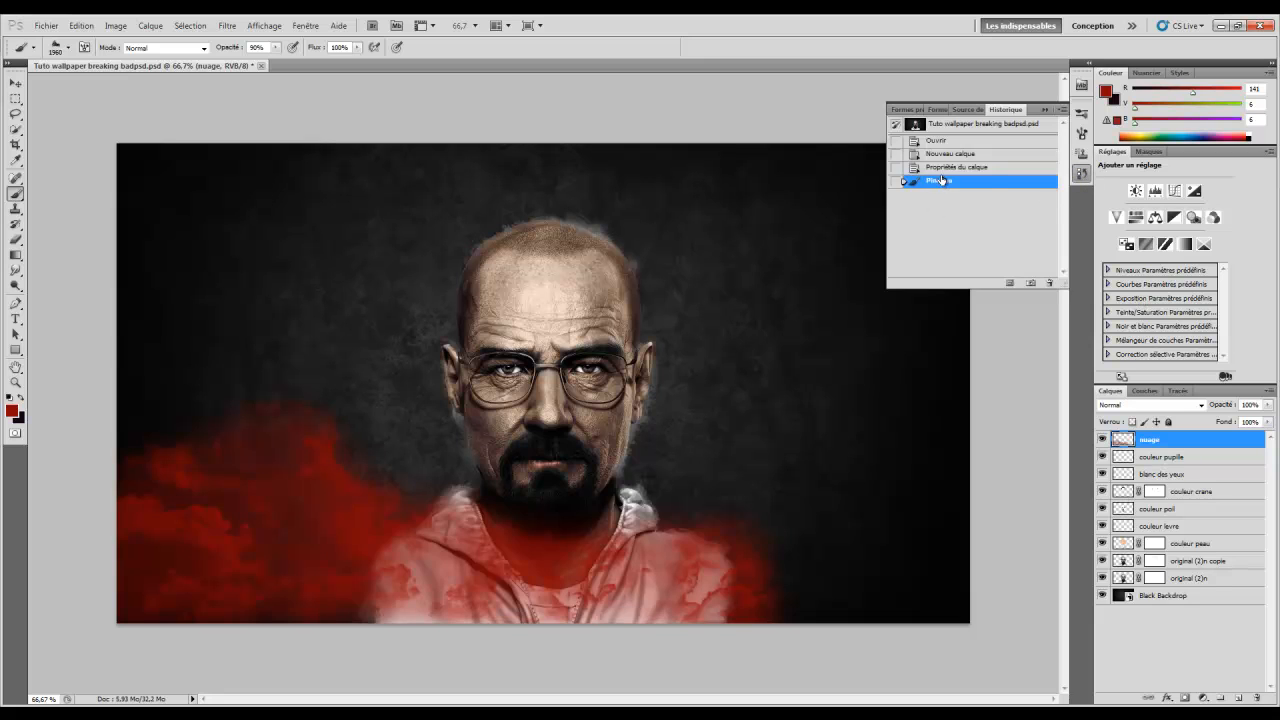
left_click(936, 170)
left_click(10, 398)
left_click(22, 397)
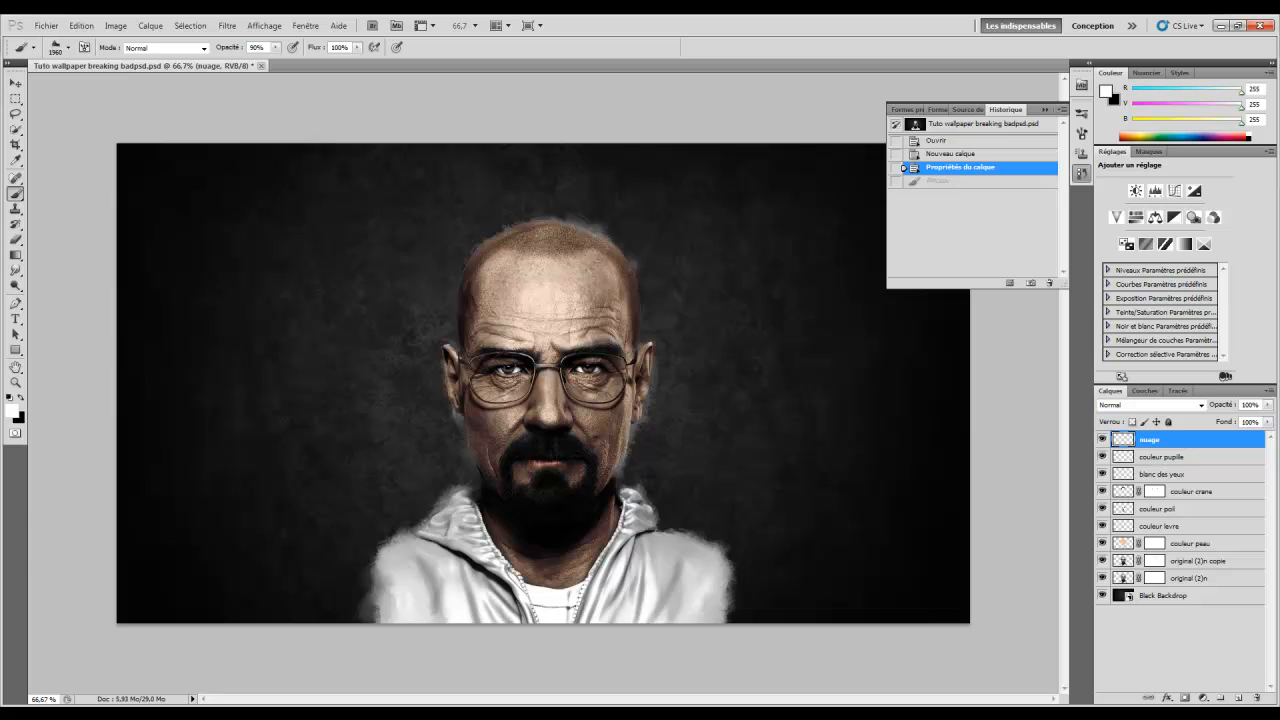
left_click(290, 580)
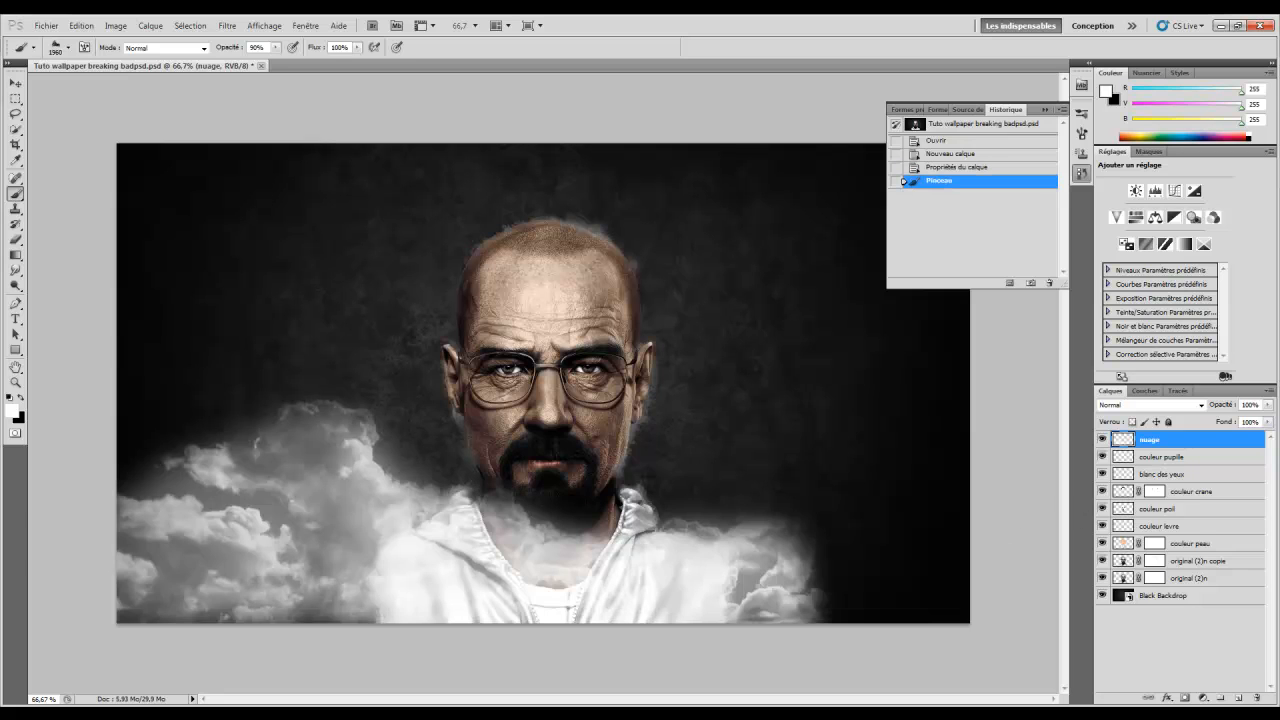
left_click(1024, 641)
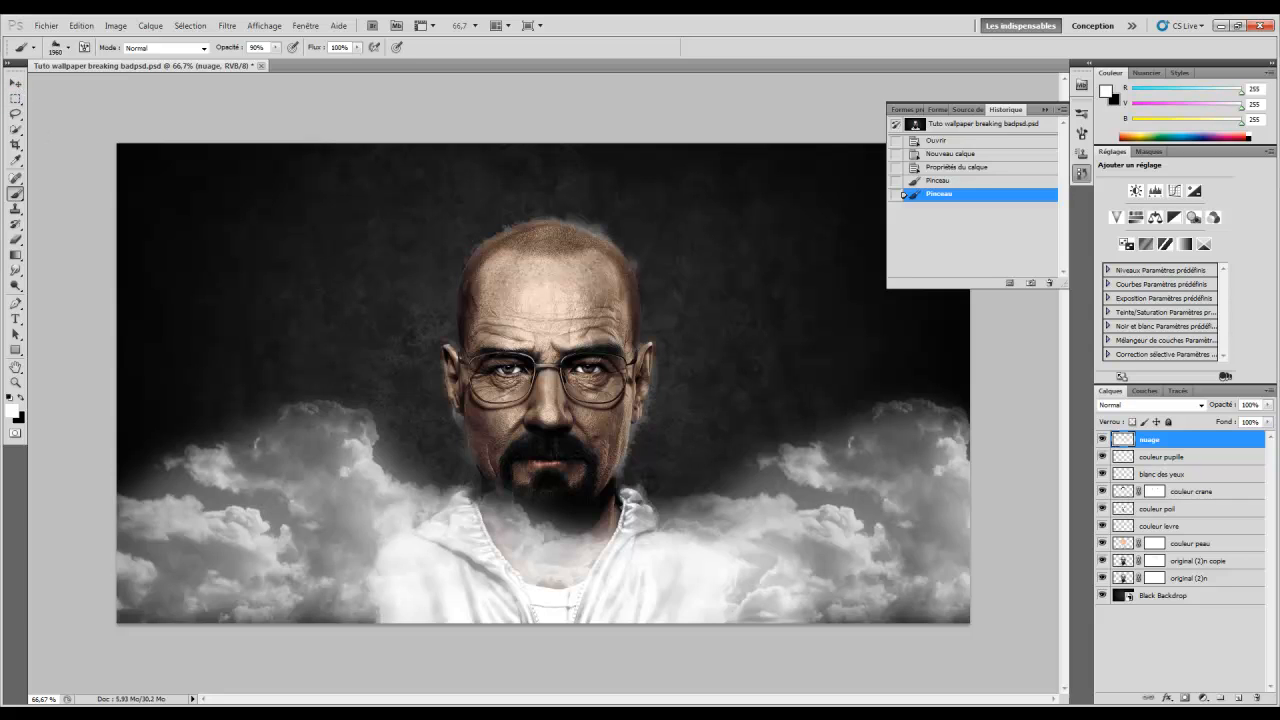
Stamp more white clouds with the 2300 brush at about 1594 px, then mask nuage
right_click(668, 288)
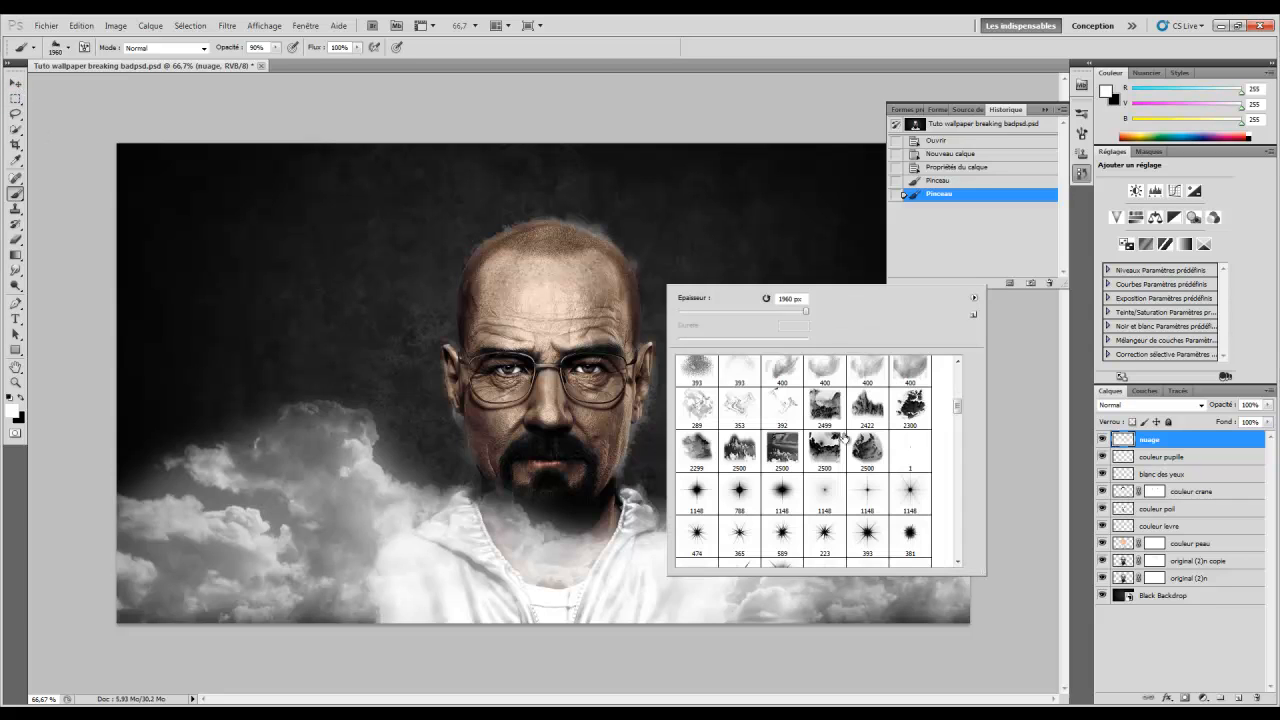
left_click(914, 408)
mouse_move(687, 307)
left_mouse_down()
mouse_move(700, 305)
mouse_move(303, 285)
left_mouse_up()
left_click_drag(693, 299, 631, 311)
left_click(190, 560)
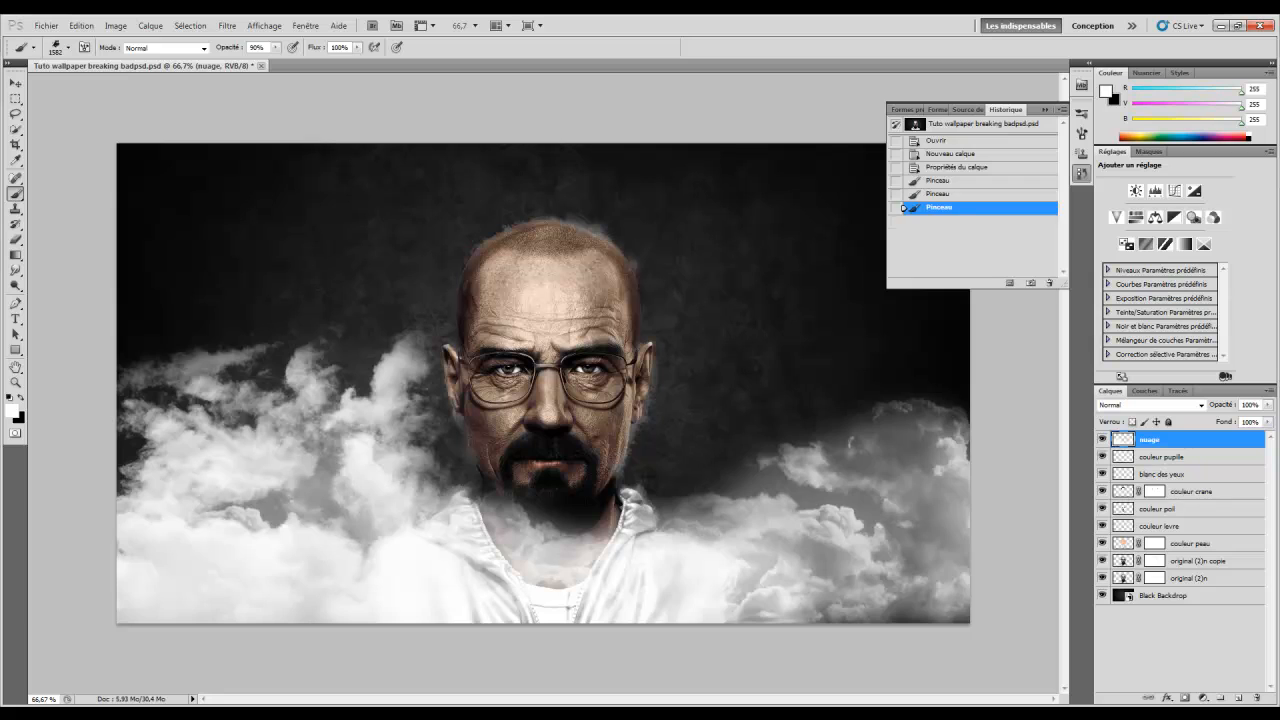
left_click(850, 550)
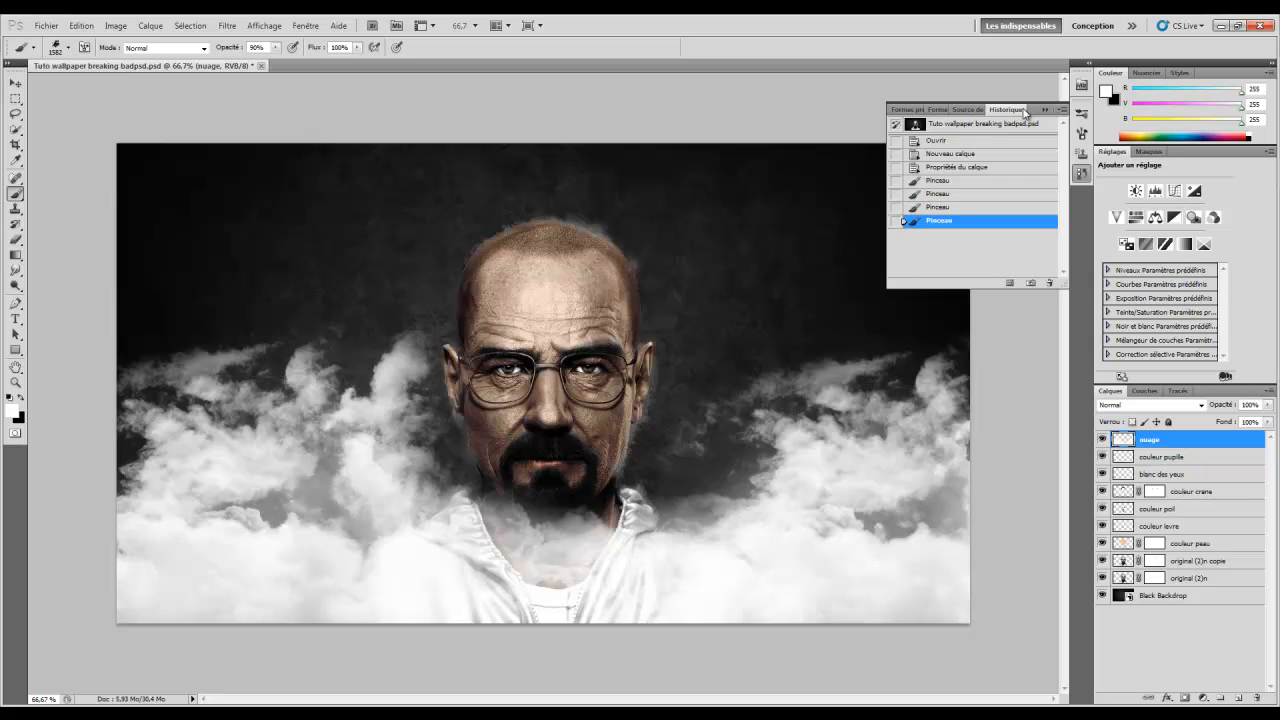
left_click(1184, 699)
With a smaller brush, mask the clouds off the neck, face and collar
right_click(588, 370)
mouse_move(716, 404)
left_mouse_down()
mouse_move(706, 394)
mouse_move(720, 396)
left_mouse_up()
left_click(647, 62)
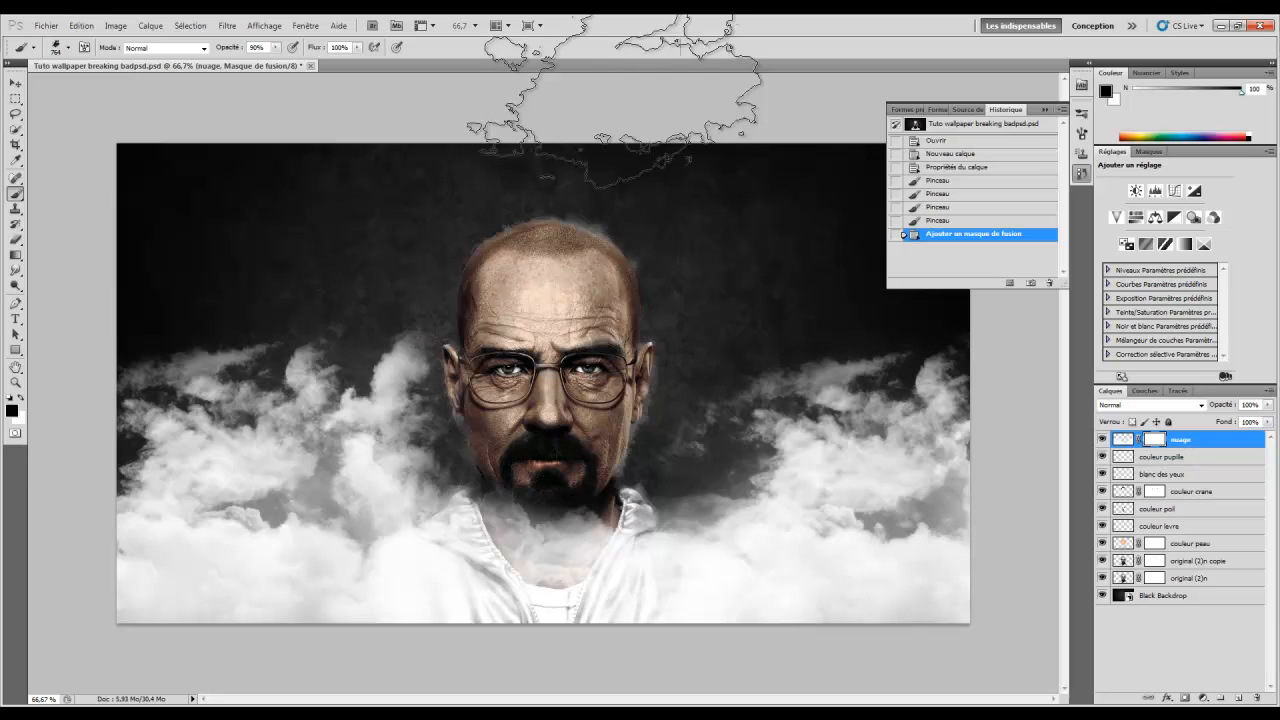
left_click(538, 465)
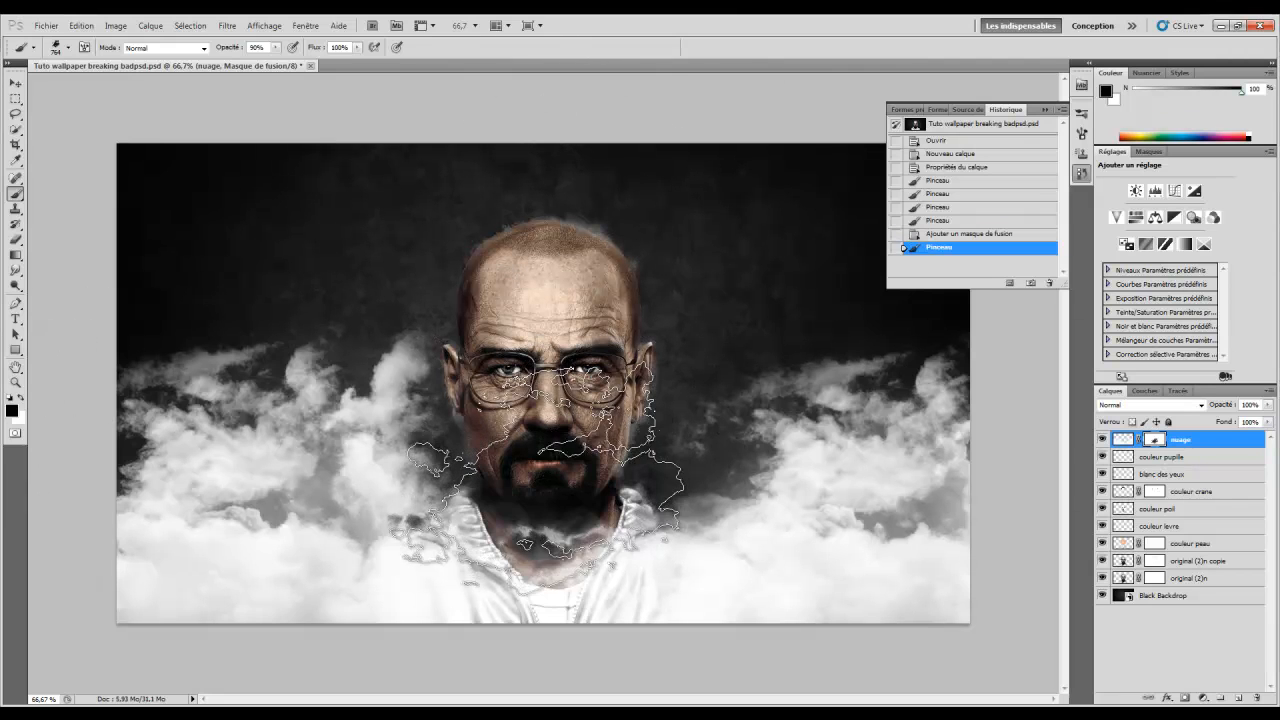
left_click(532, 470)
left_click(530, 472)
left_click(524, 474)
left_click(514, 475)
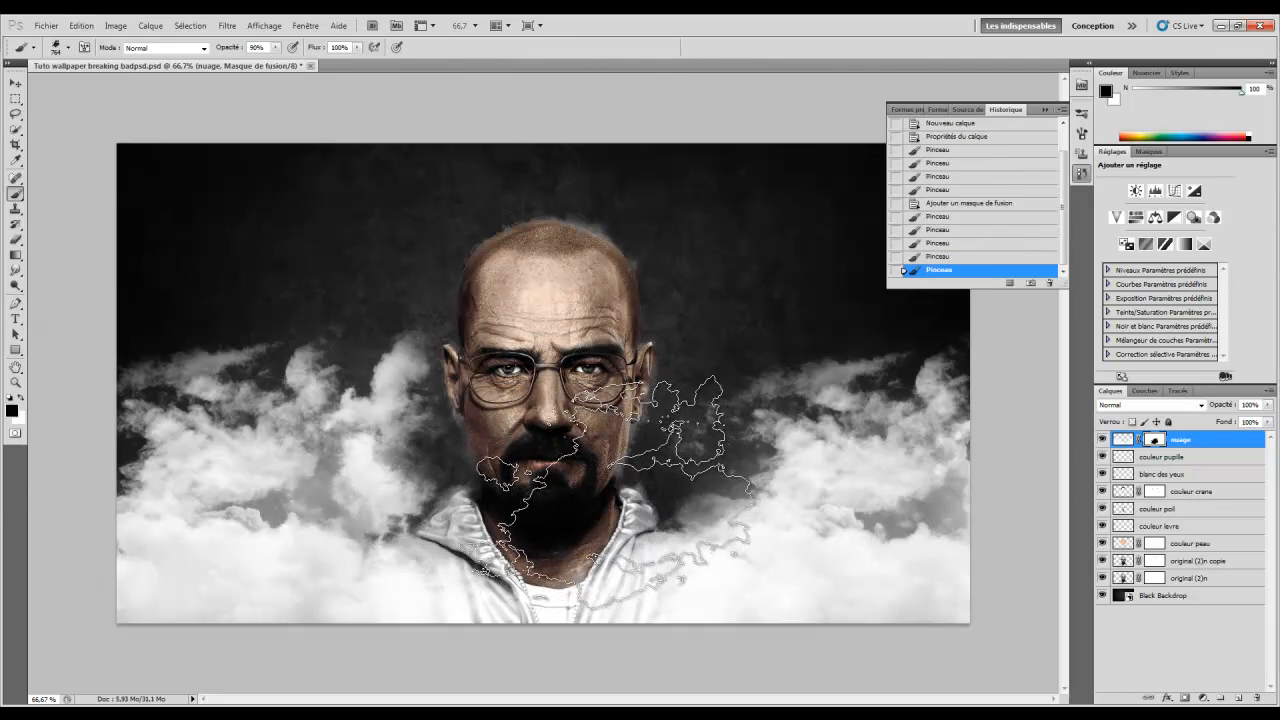
left_click(613, 493)
left_click(520, 483)
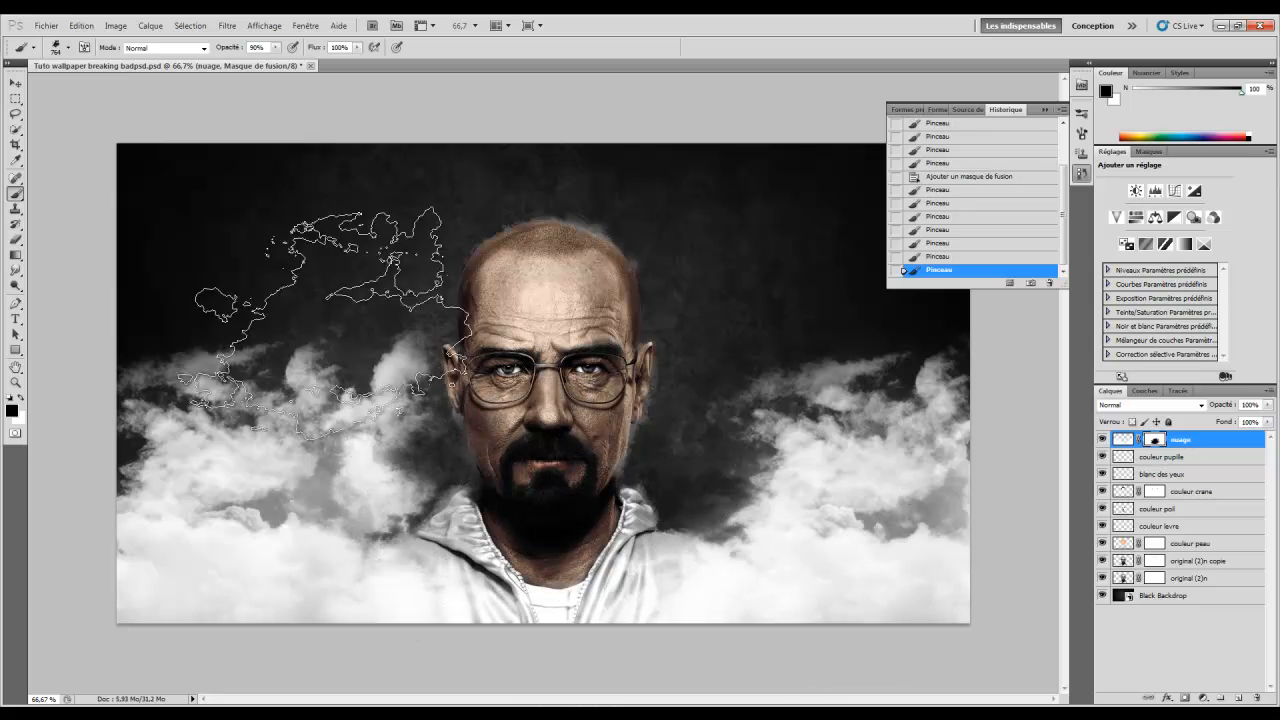
left_click(495, 389)
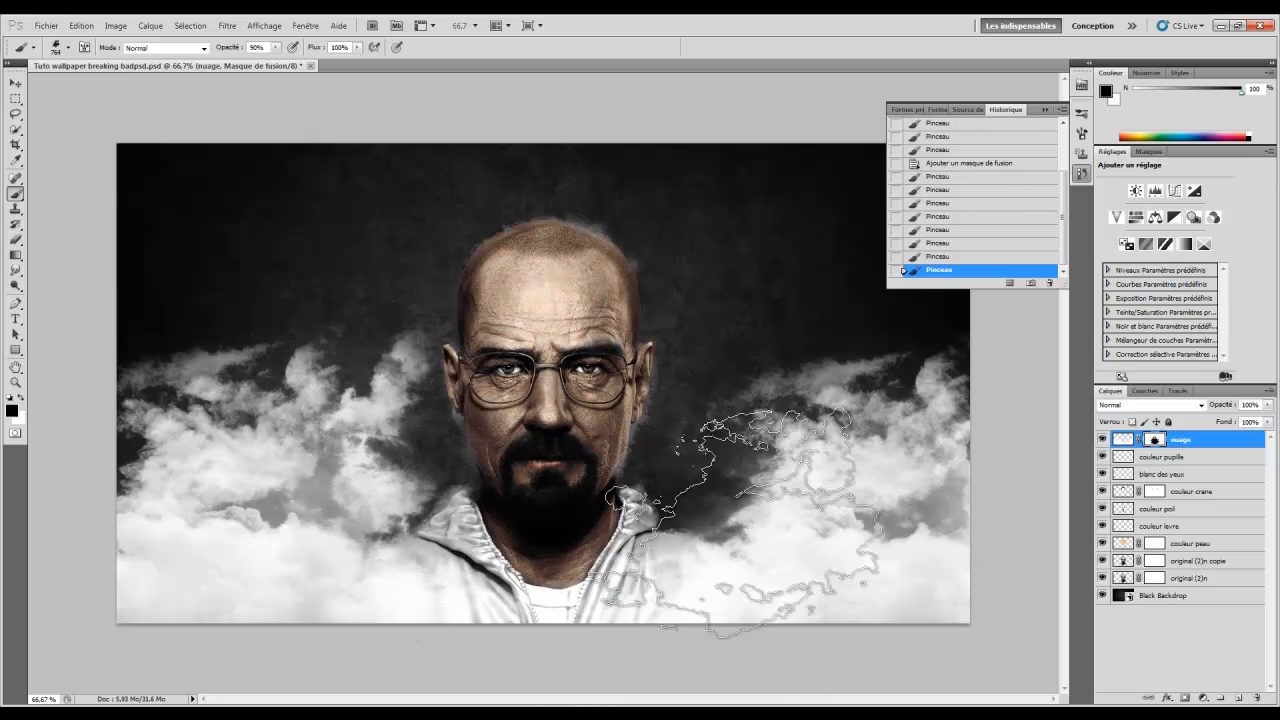
Deselect, return to the nuage layer itself, and add a new empty layer above it
left_click(1047, 110)
key("ctrl+d")
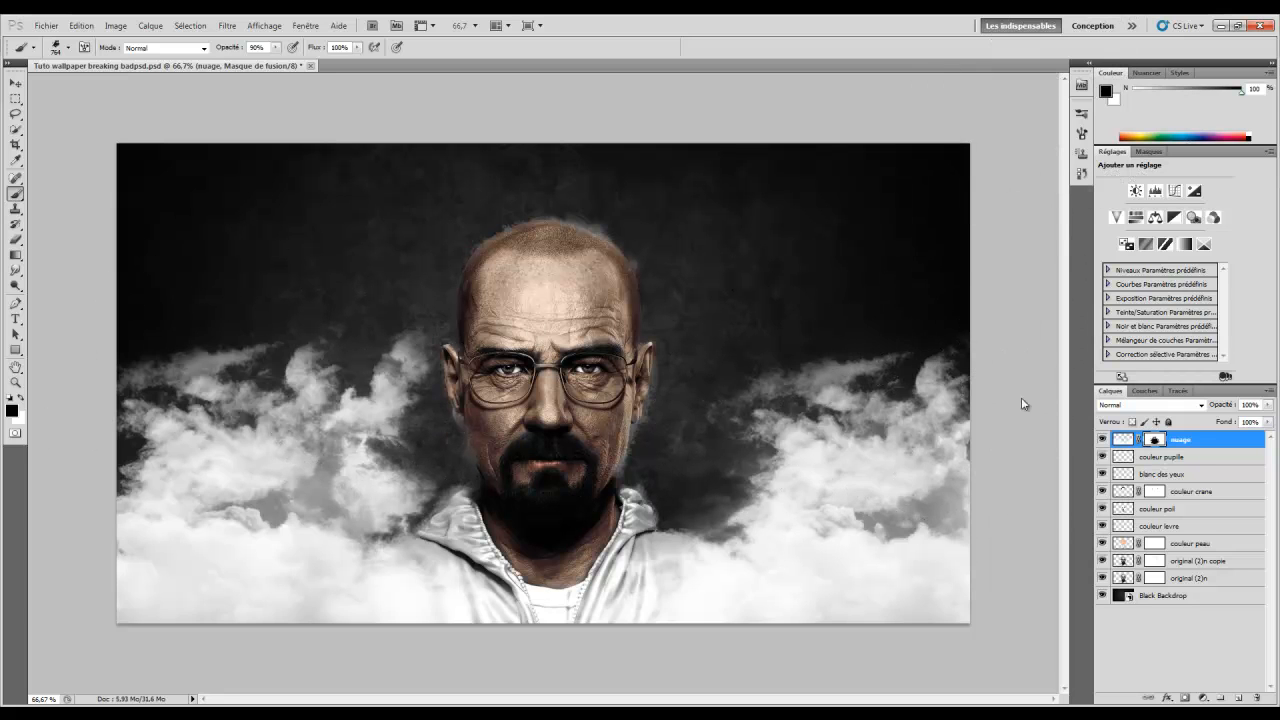
left_click(1118, 439)
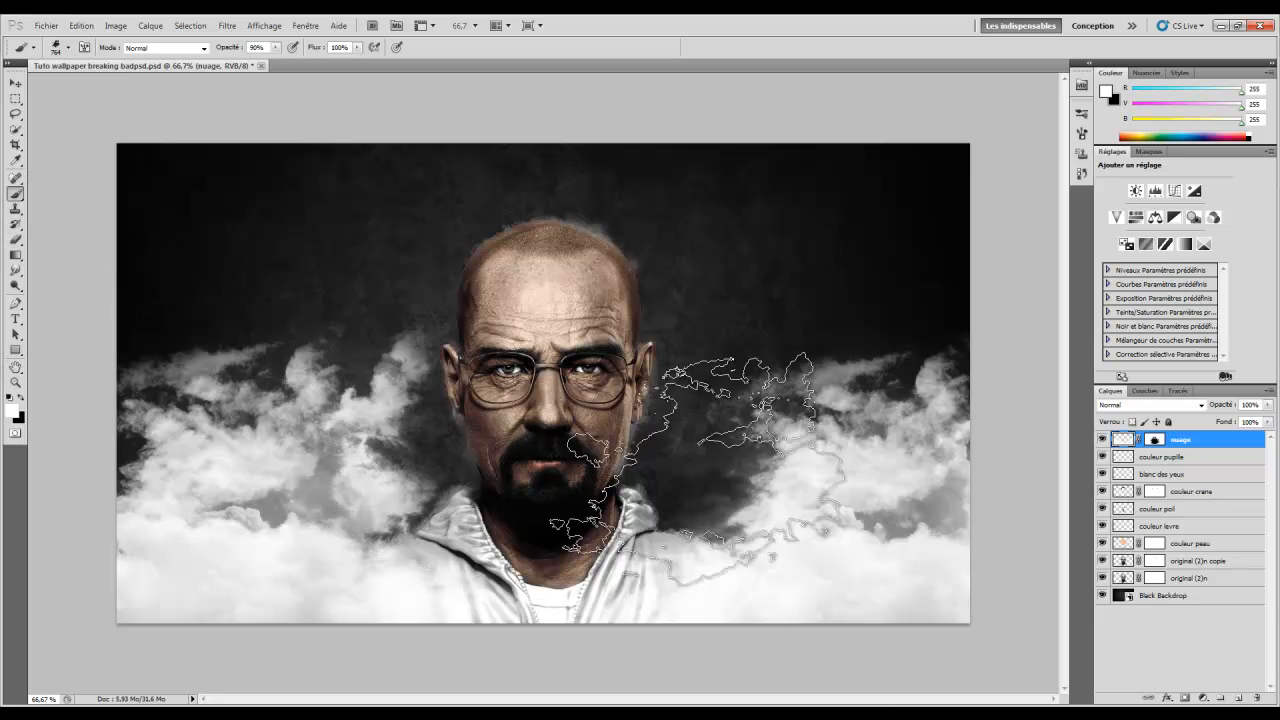
left_click(1237, 698)
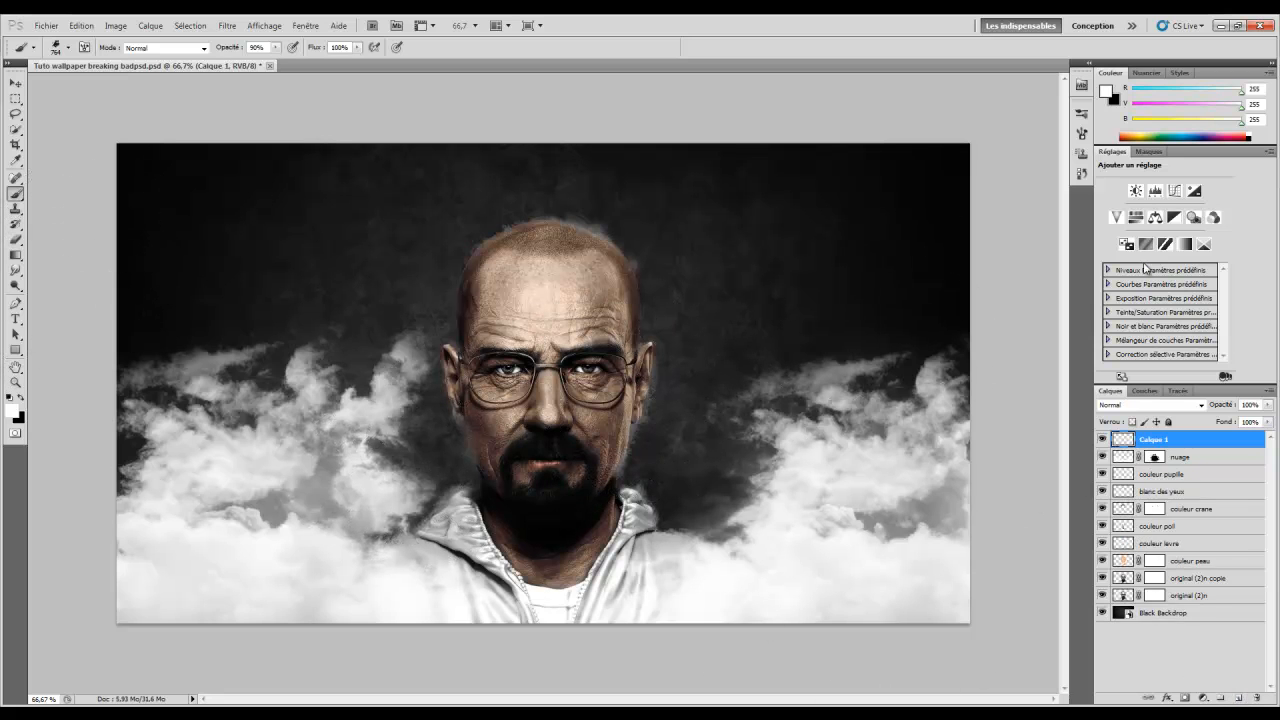
Rename the new layer to 'cocar'
double_click(1145, 439)
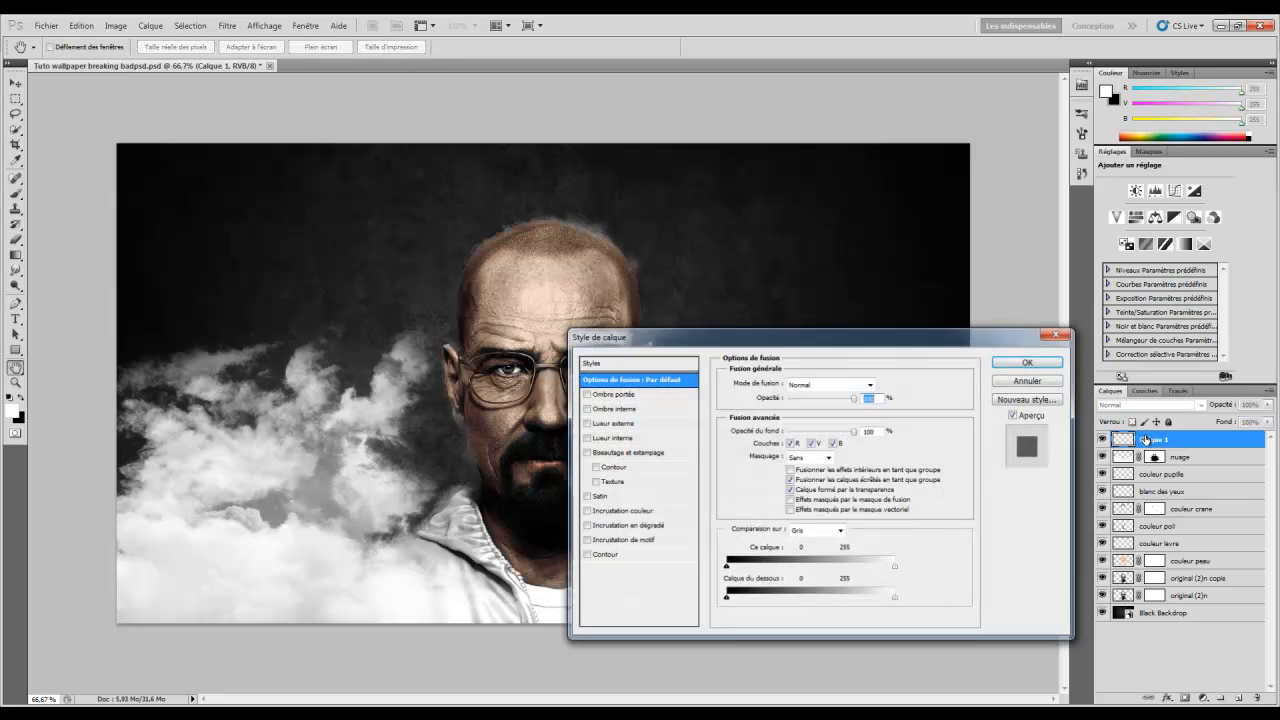
key("Escape")
double_click(1153, 439)
type("d")
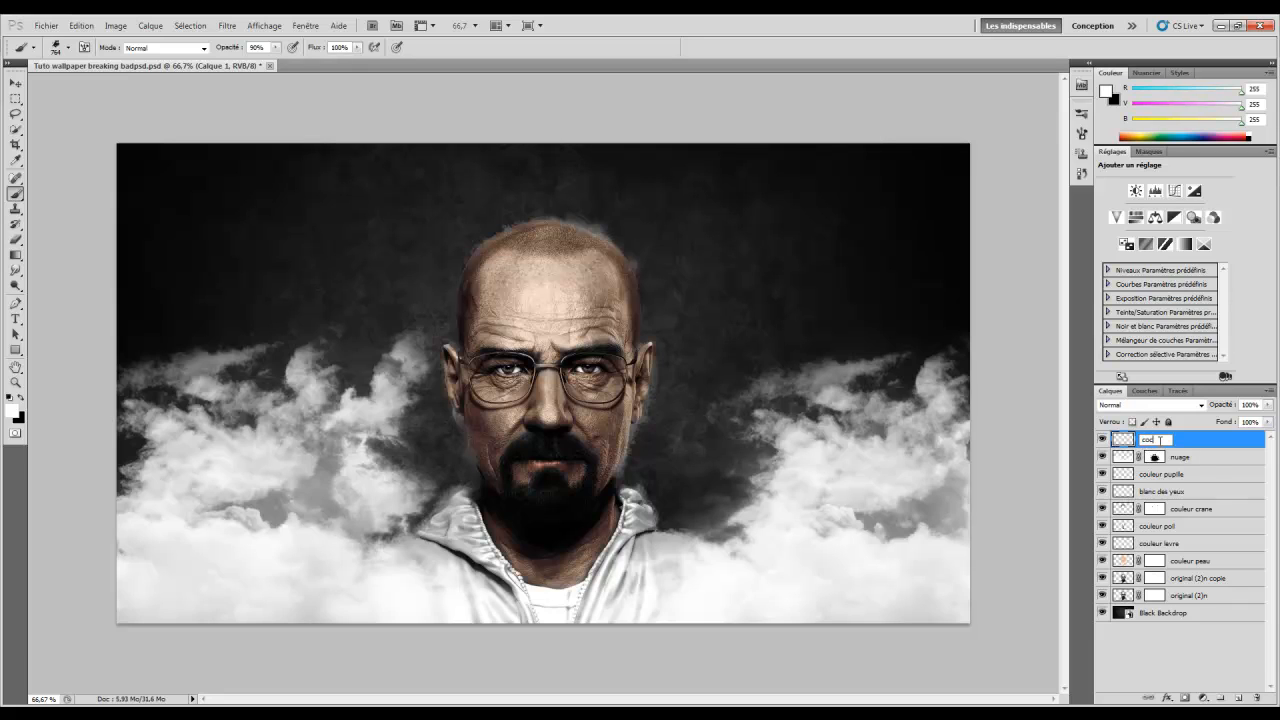
key("Return")
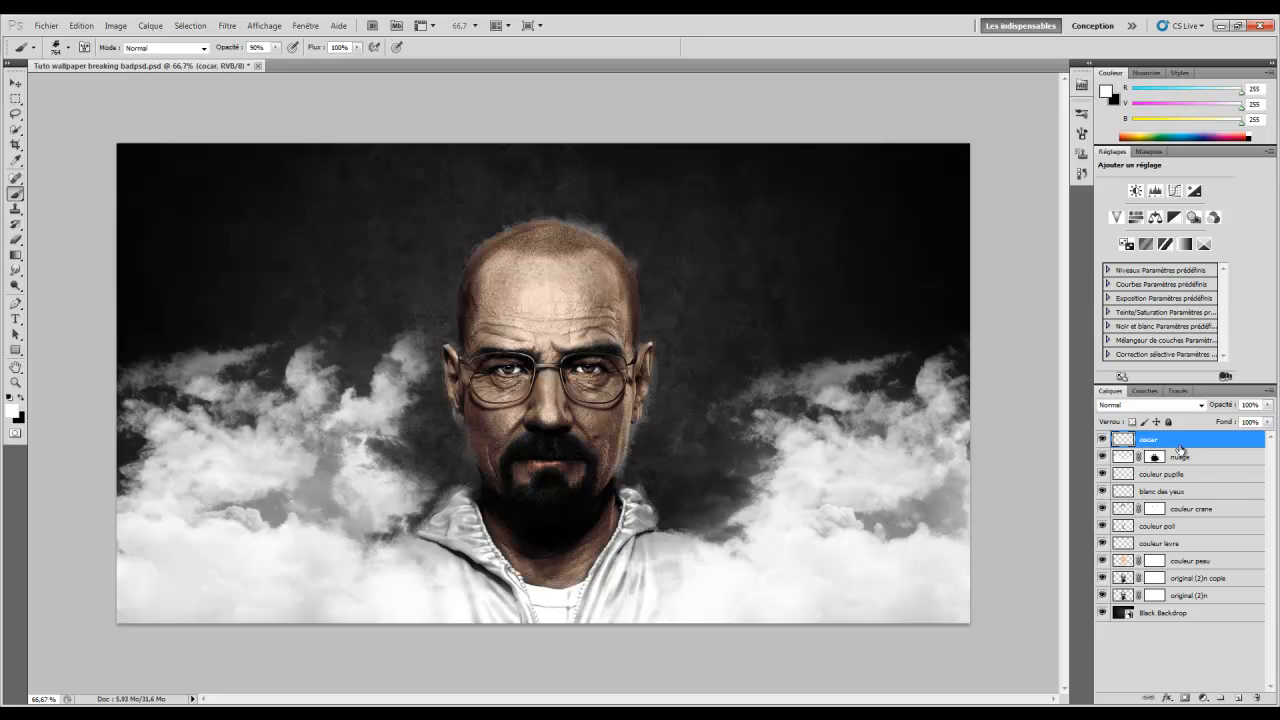
Choose the soft round brush and set its size to 97 px
right_click(16, 194)
right_click(389, 248)
scroll(503, 390, "up", 1)
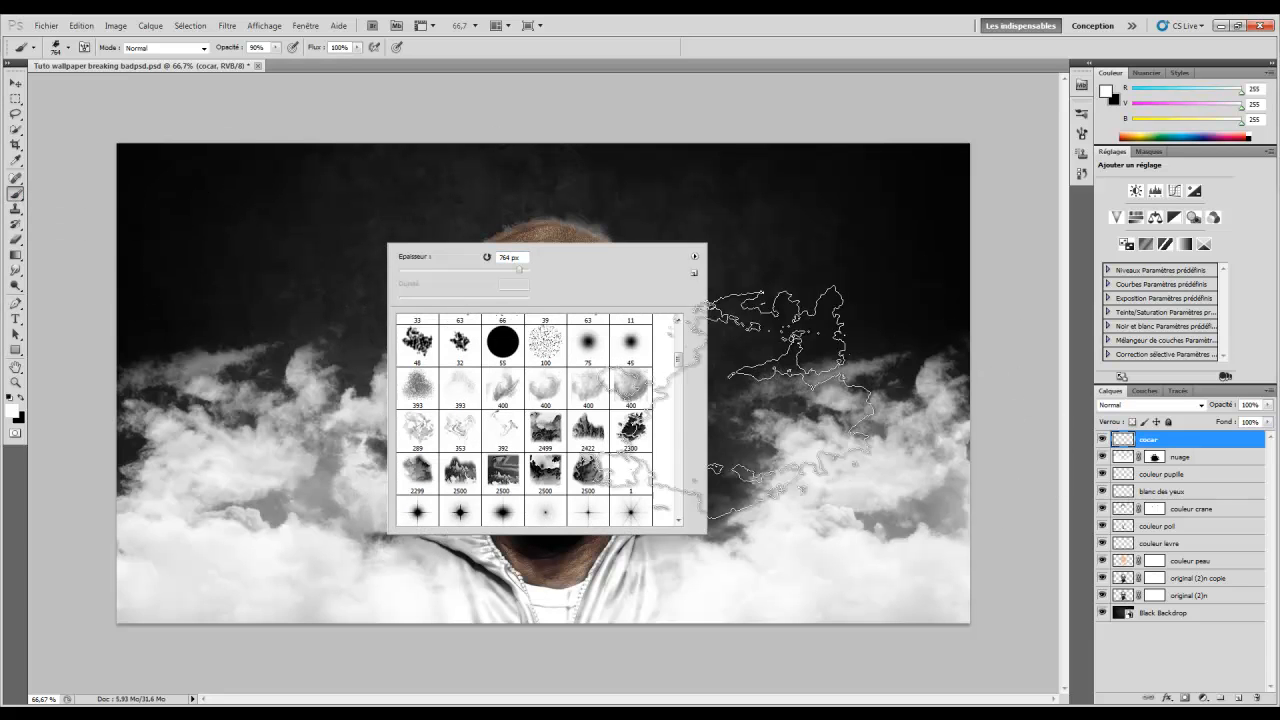
scroll(686, 360, "up", 5)
left_click(414, 343)
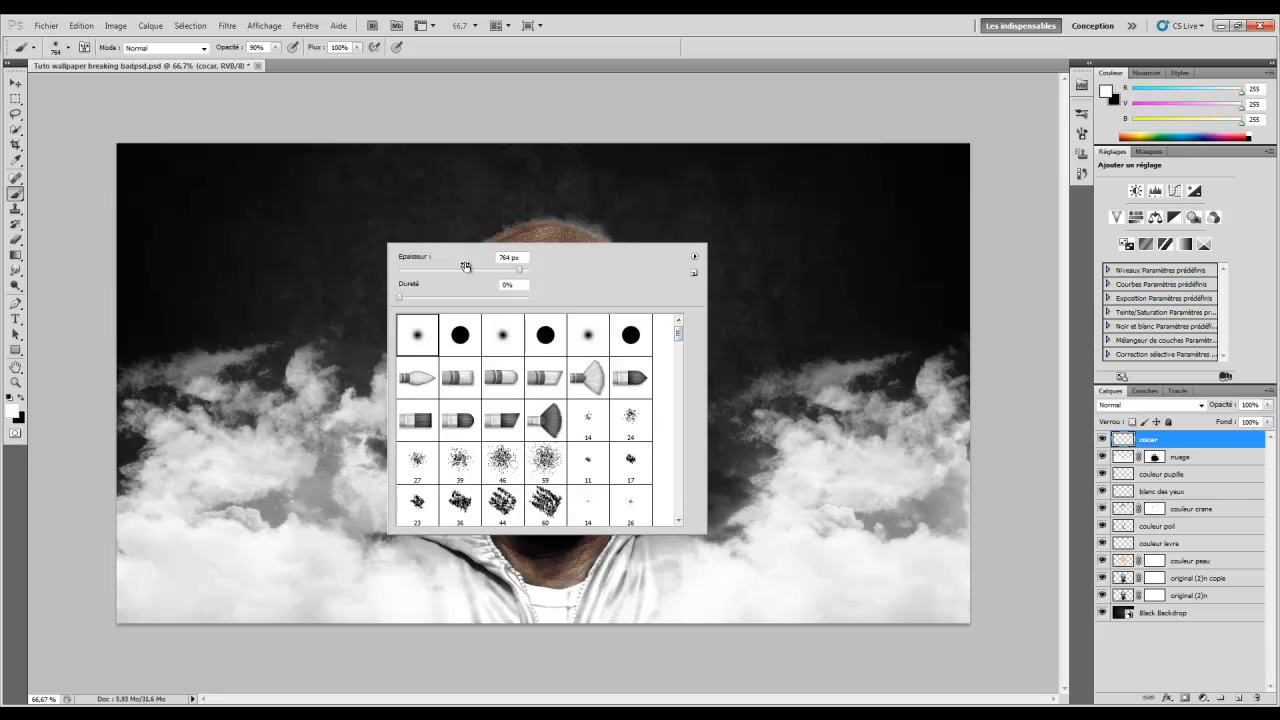
left_click_drag(520, 270, 461, 271)
left_click(798, 35)
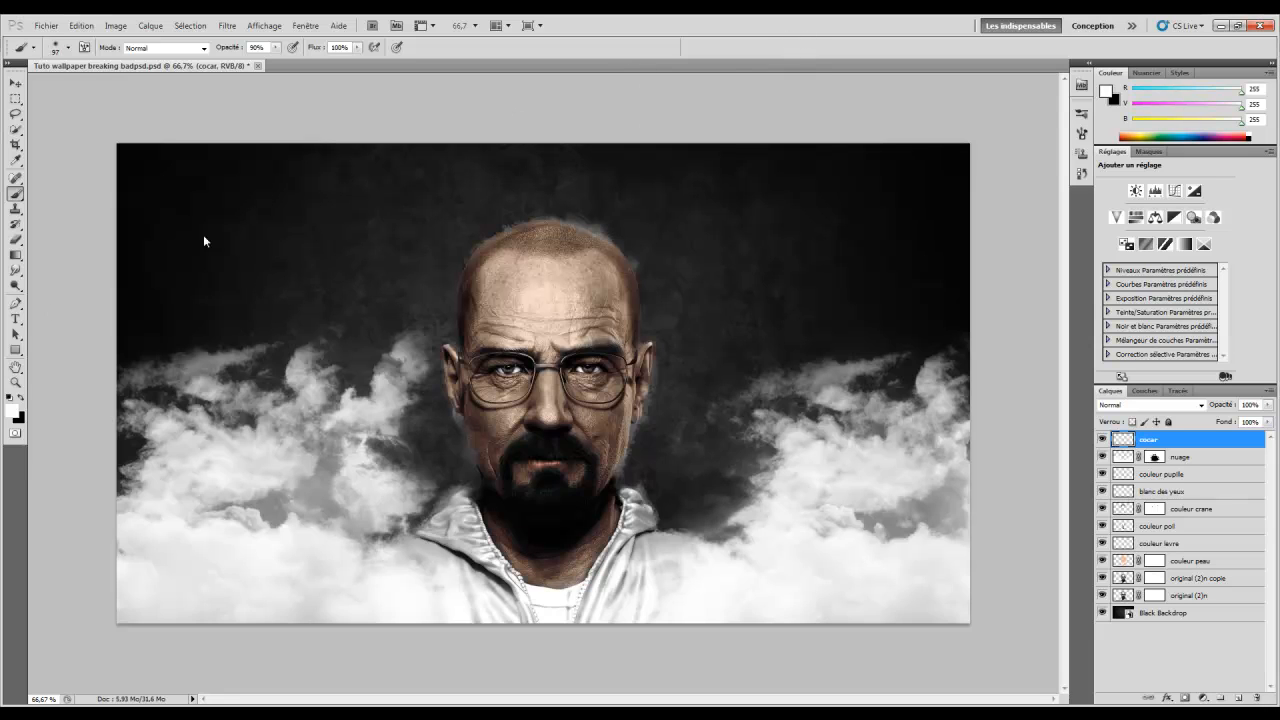
View the face at 100% and set the brush size to 89 px
left_click(15, 382)
left_click(577, 382)
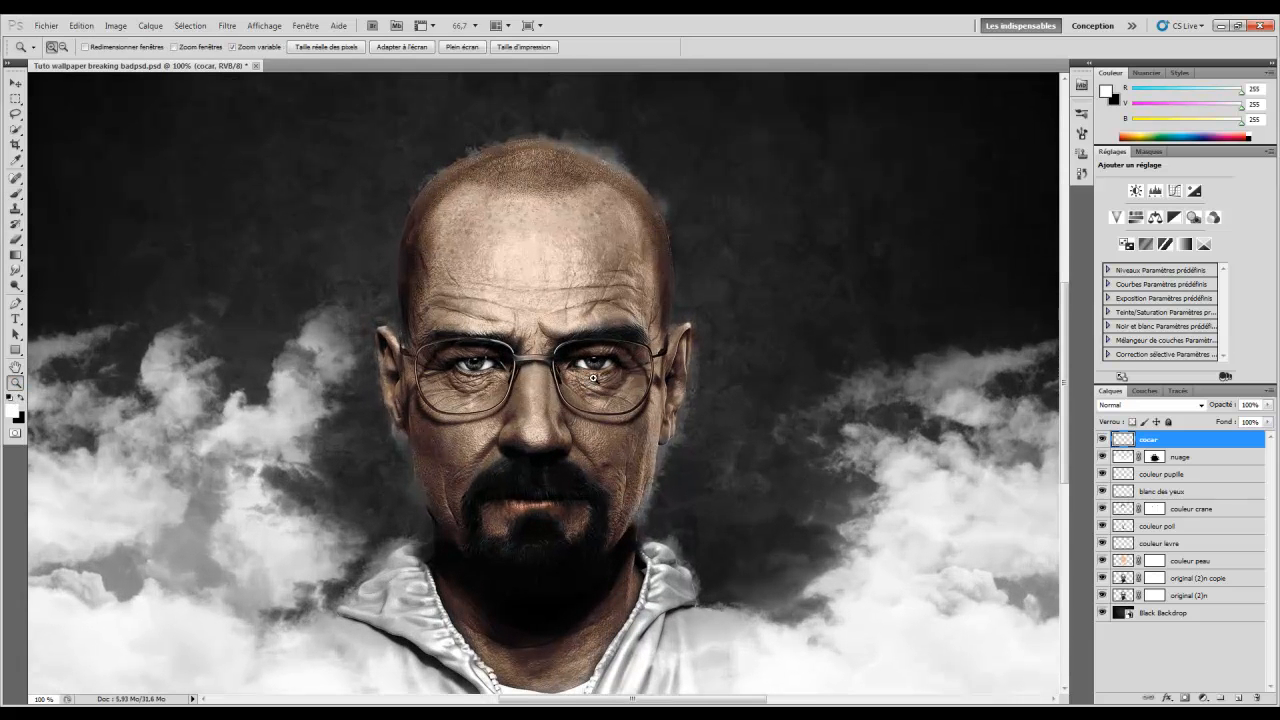
left_click(630, 374)
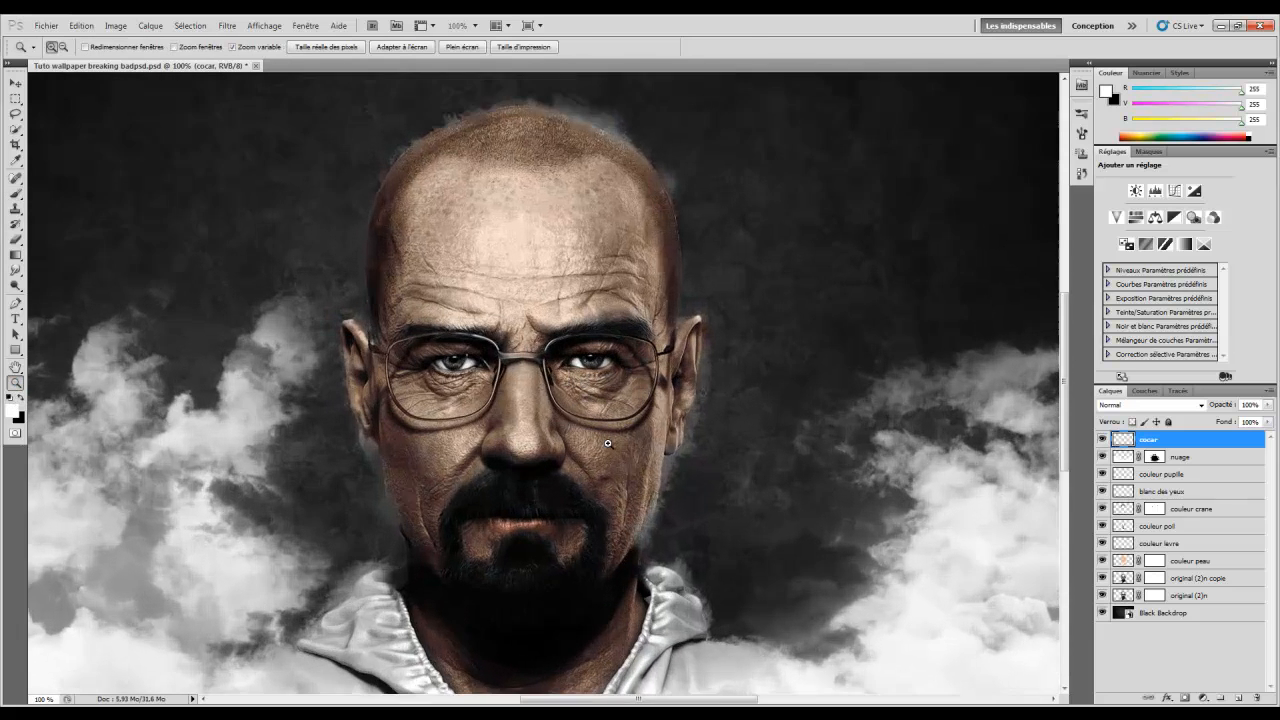
right_click(610, 405)
left_click(649, 474)
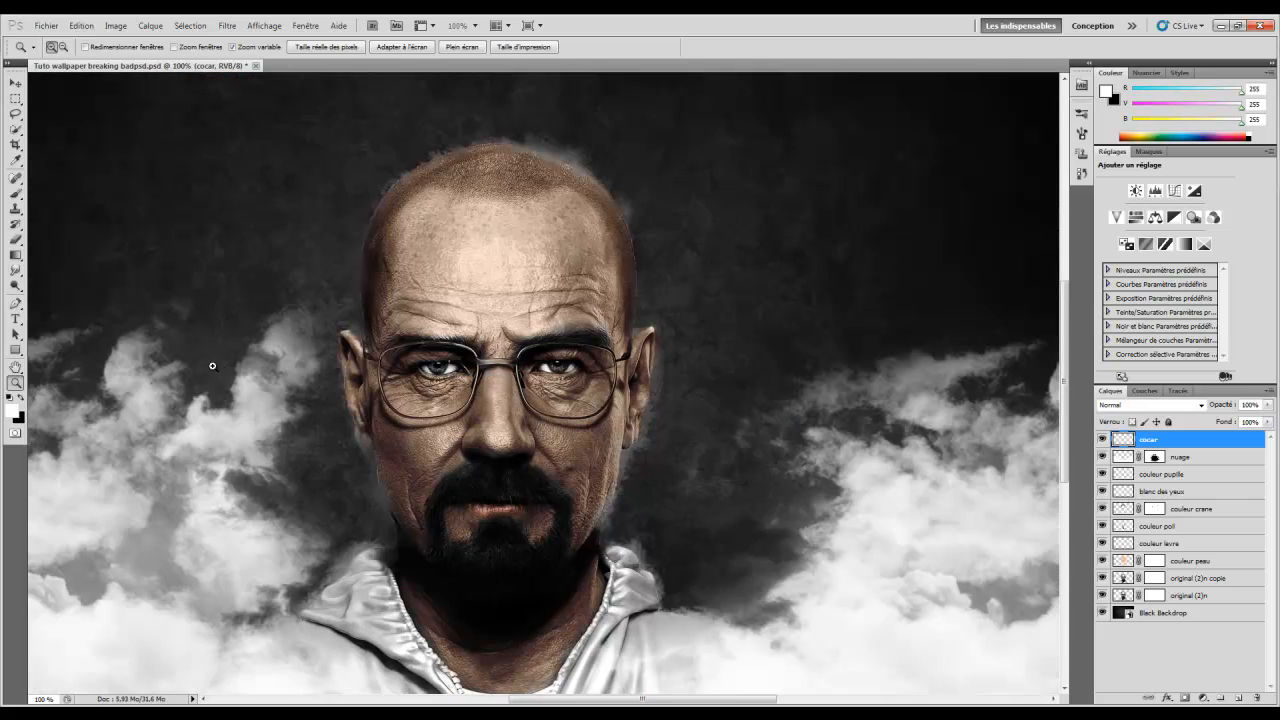
left_click(15, 193)
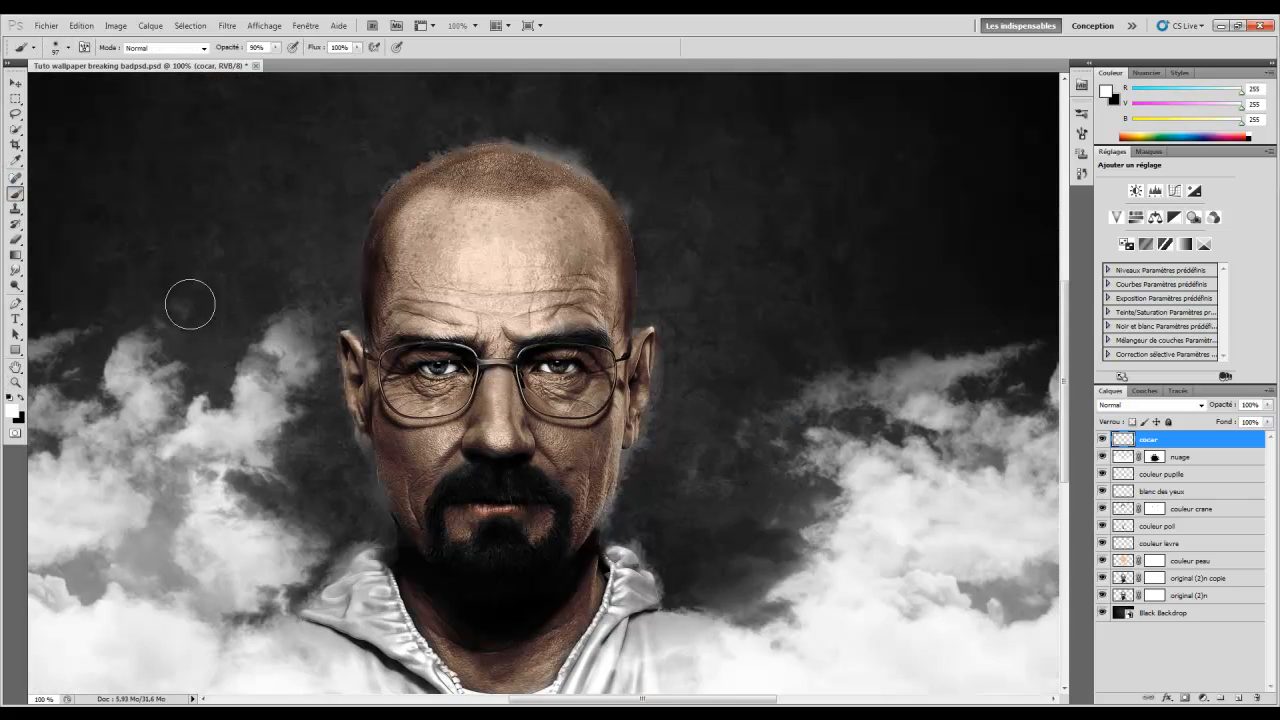
right_click(134, 340)
left_click_drag(213, 361, 208, 362)
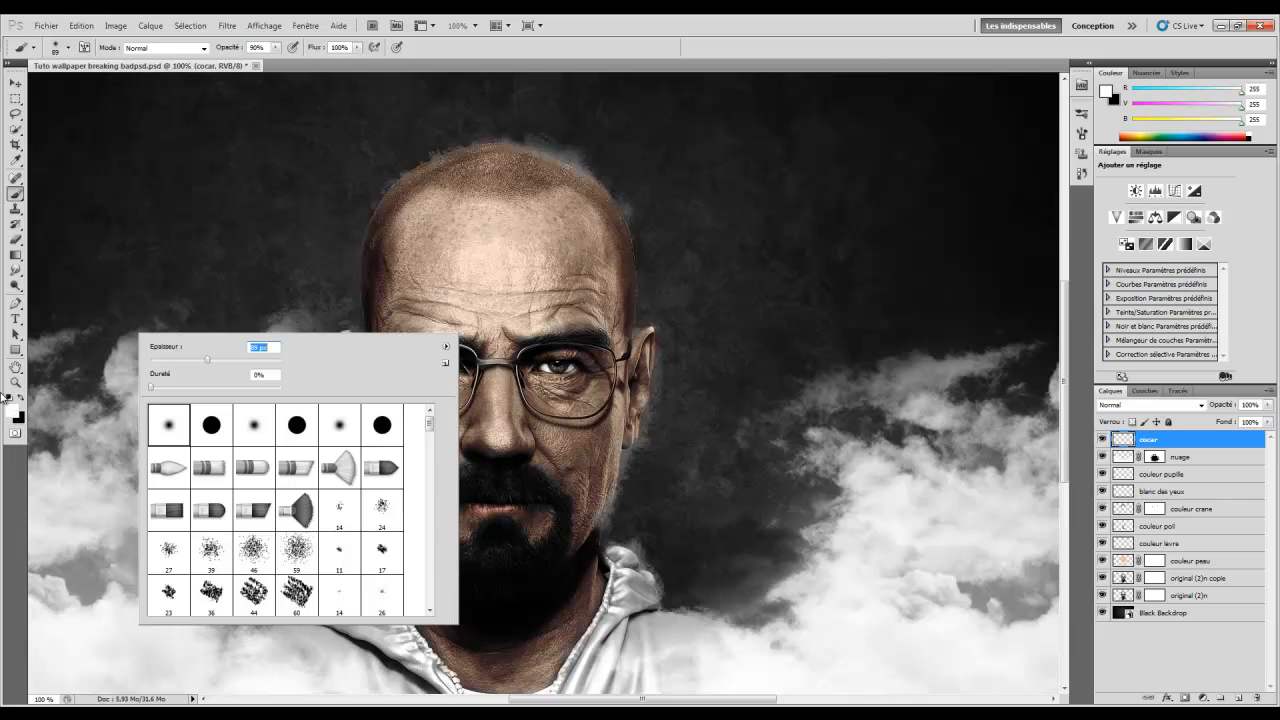
Set the foreground colour to dark magenta #130413
left_click(11, 409)
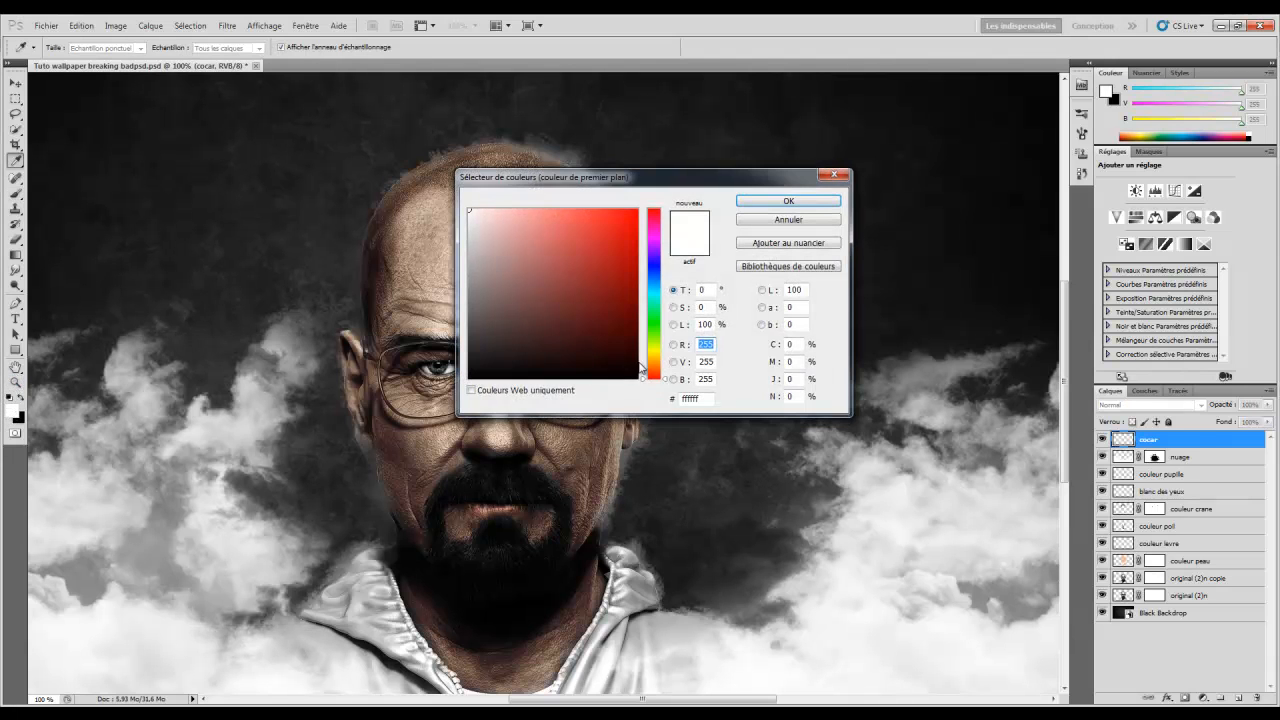
left_click(697, 405)
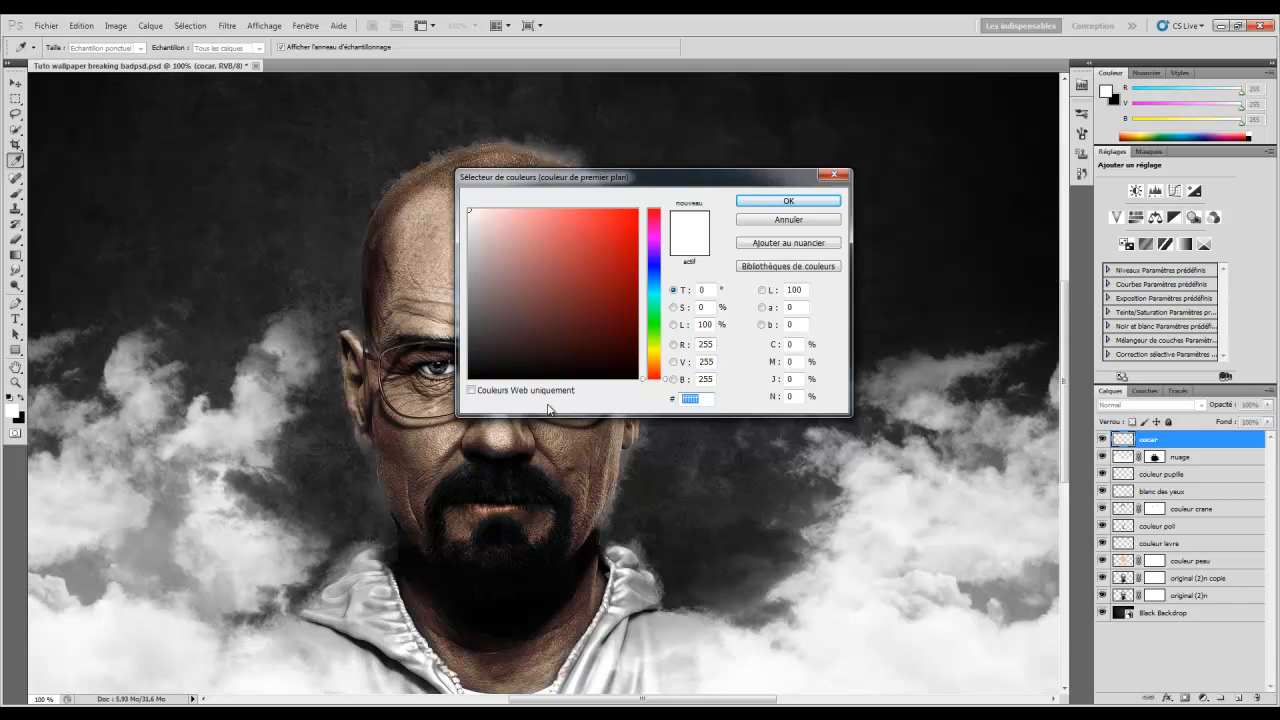
type("130413")
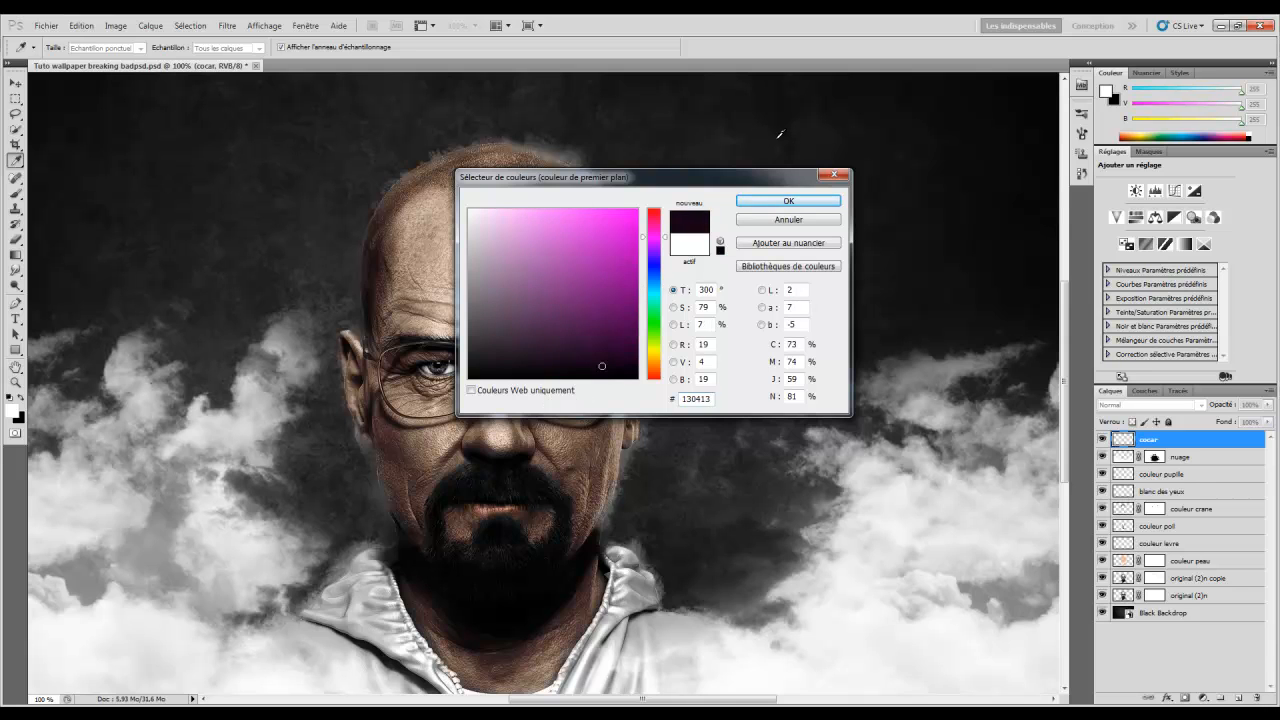
left_click(769, 205)
Paint dark purple under the right eye with a 39 px brush
right_click(630, 414)
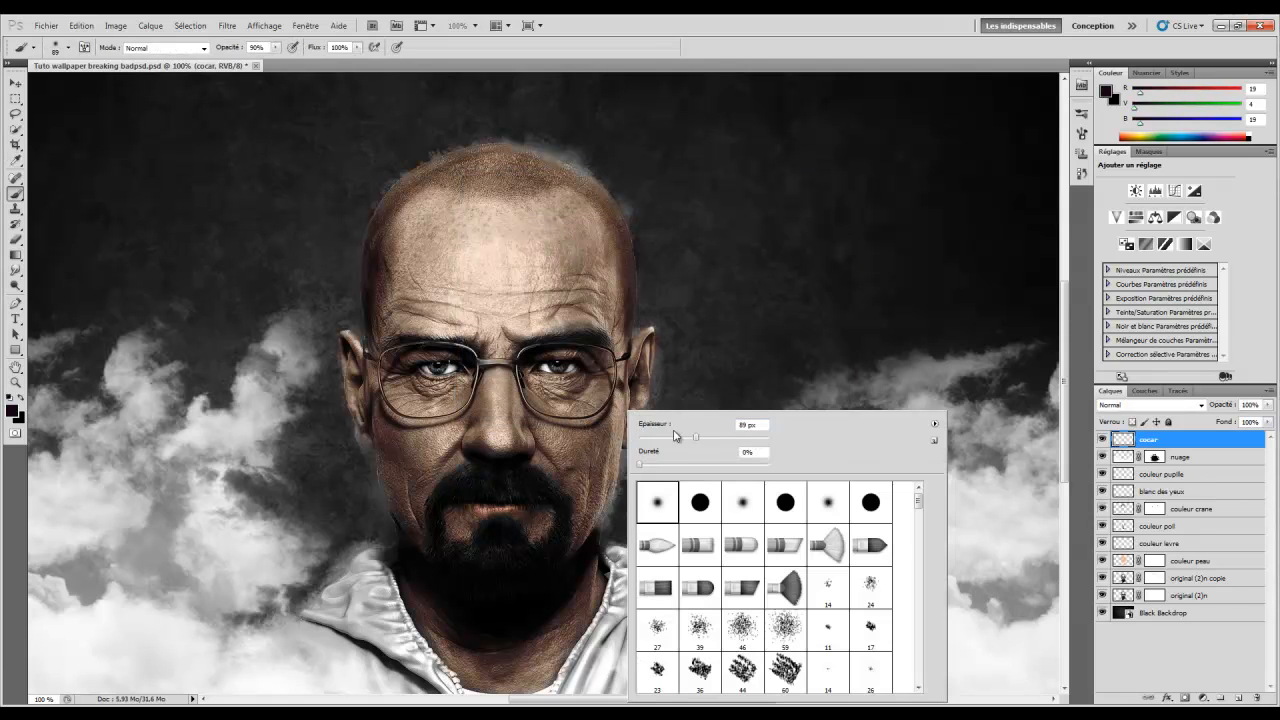
left_click_drag(696, 437, 664, 444)
left_click(529, 386)
mouse_move(533, 384)
left_mouse_down()
mouse_move(565, 386)
mouse_move(549, 381)
left_mouse_up()
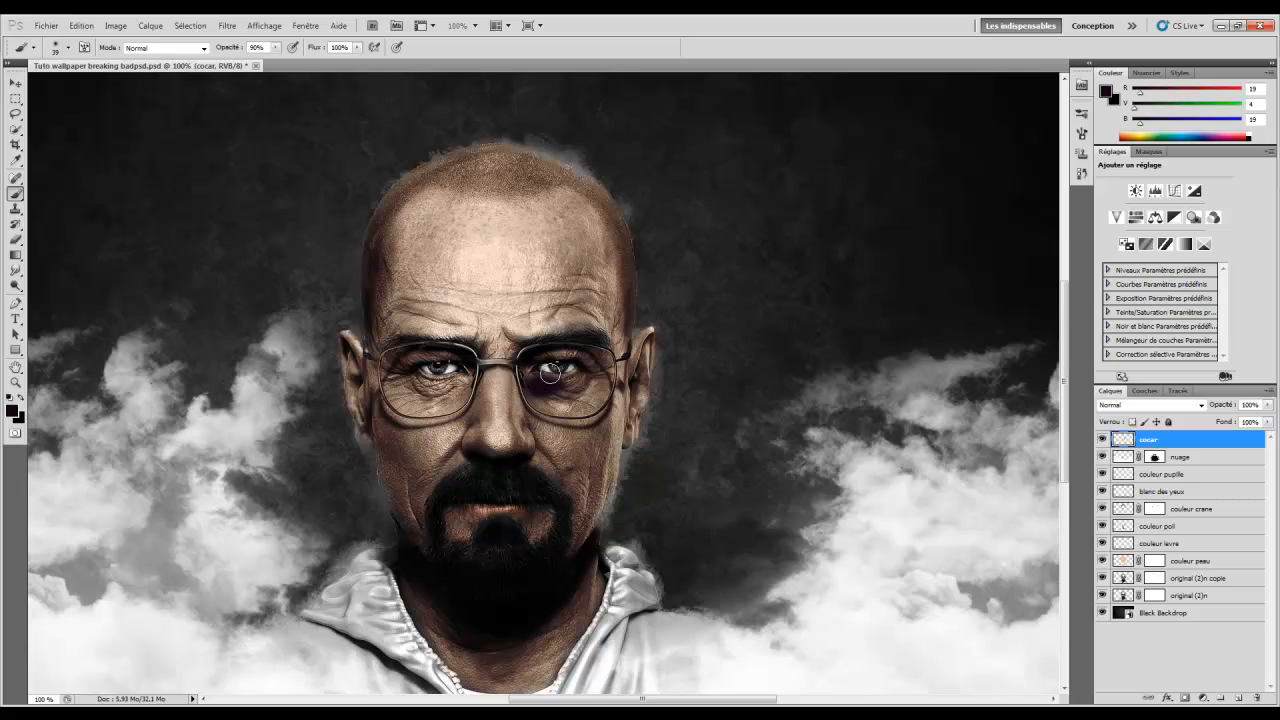
Set cocar to Incrustation, lower its opacity, and paint darker tones around the eye
left_click(1145, 405)
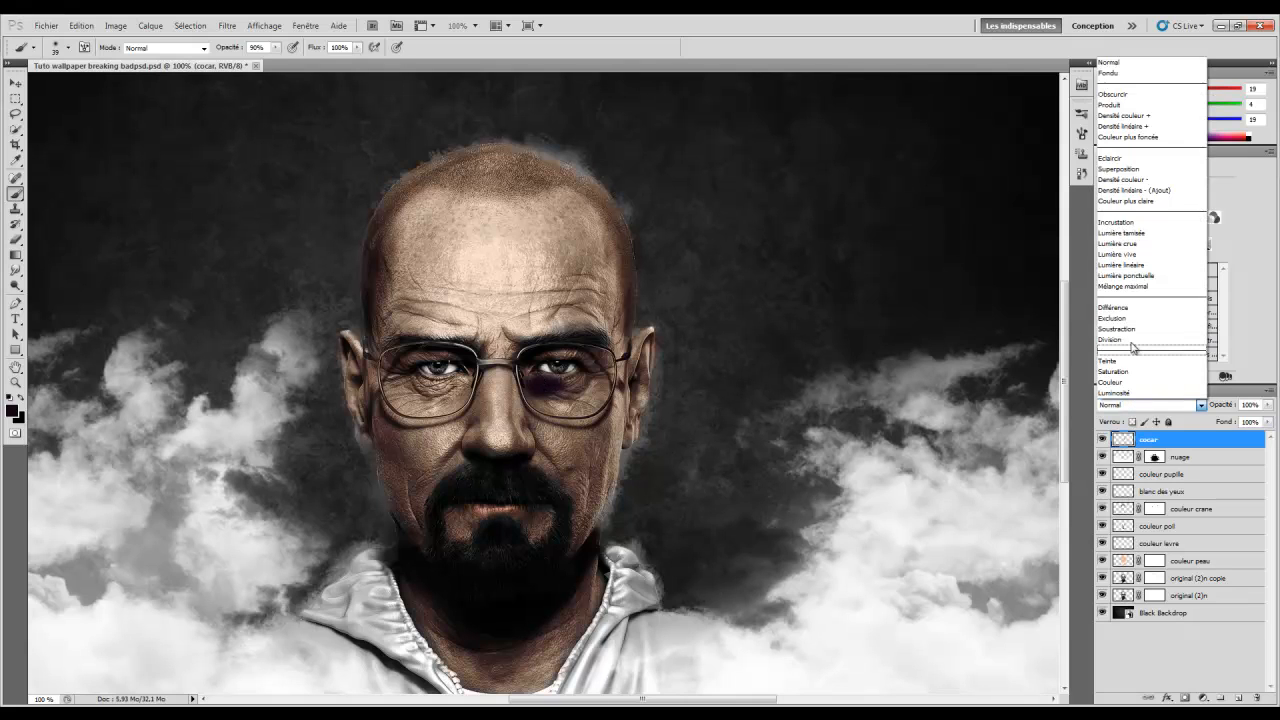
left_click(1140, 222)
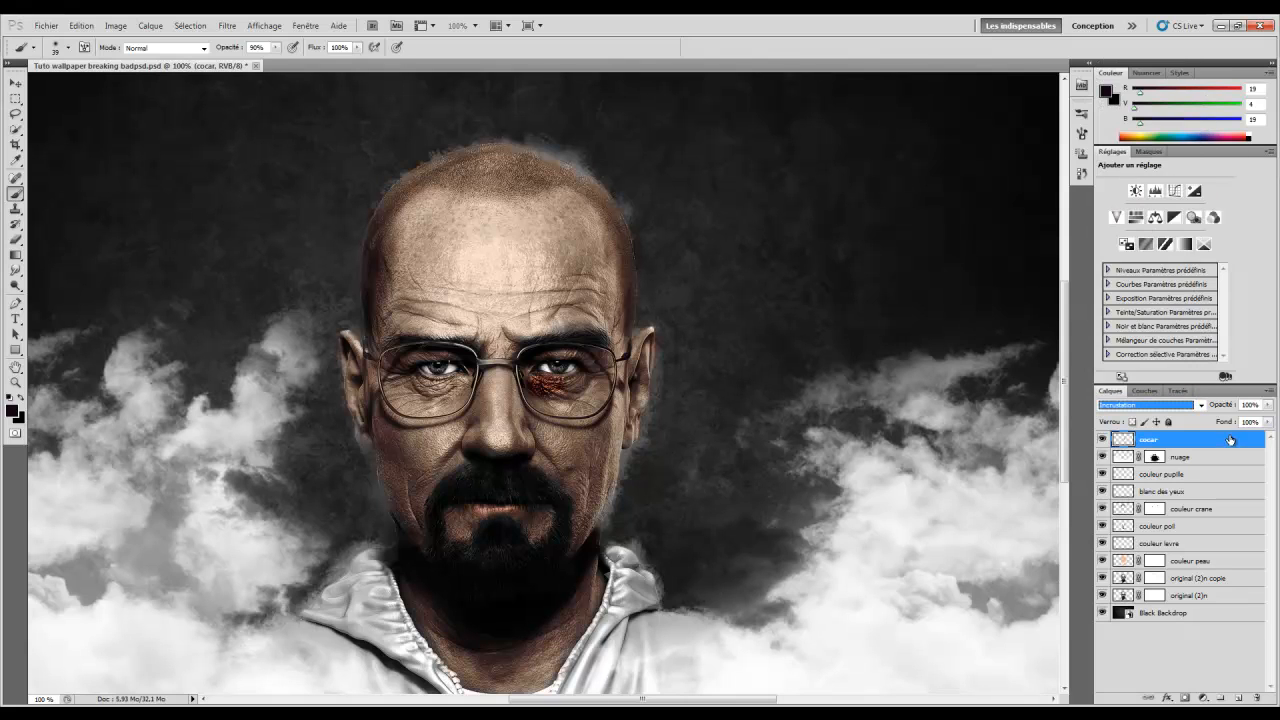
mouse_move(1228, 410)
left_mouse_down()
mouse_move(1183, 409)
mouse_move(1203, 413)
left_mouse_up()
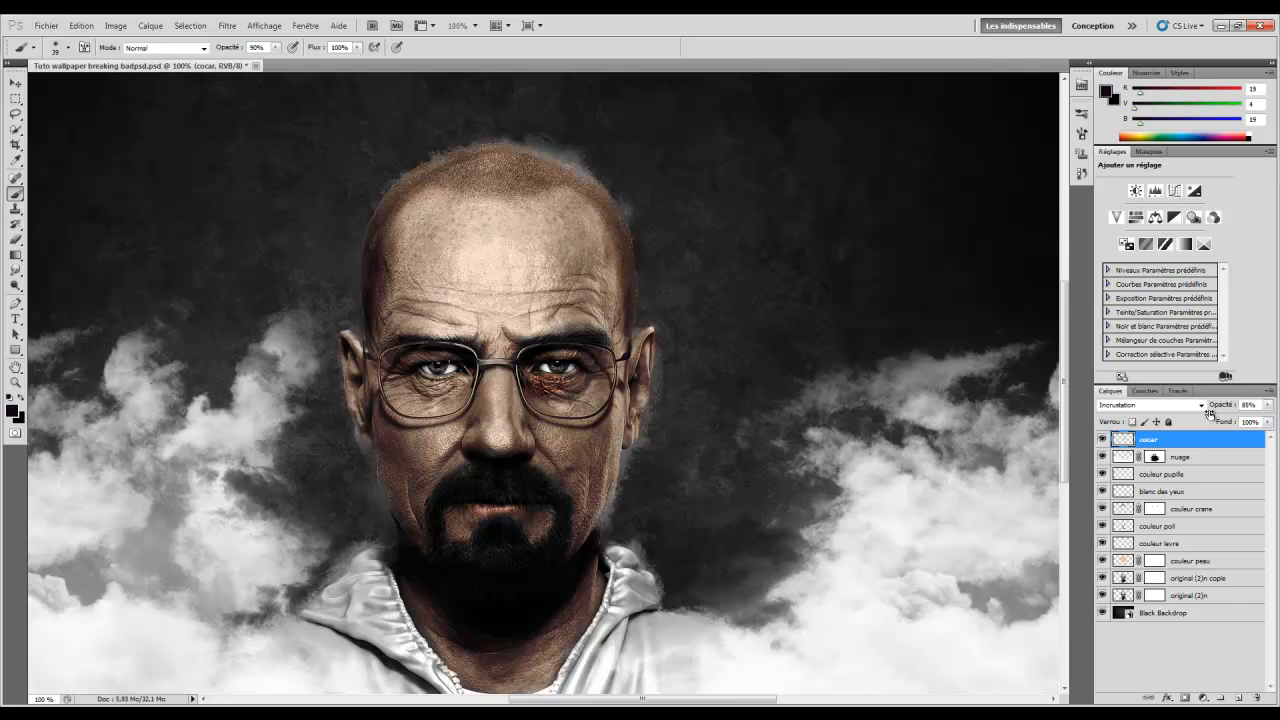
mouse_move(568, 386)
left_mouse_down()
mouse_move(596, 372)
mouse_move(588, 395)
mouse_move(535, 394)
mouse_move(564, 413)
left_mouse_up()
Paint the eye's upper rim and outer edge with a 24 px brush; move cocar below nuage
right_click(535, 395)
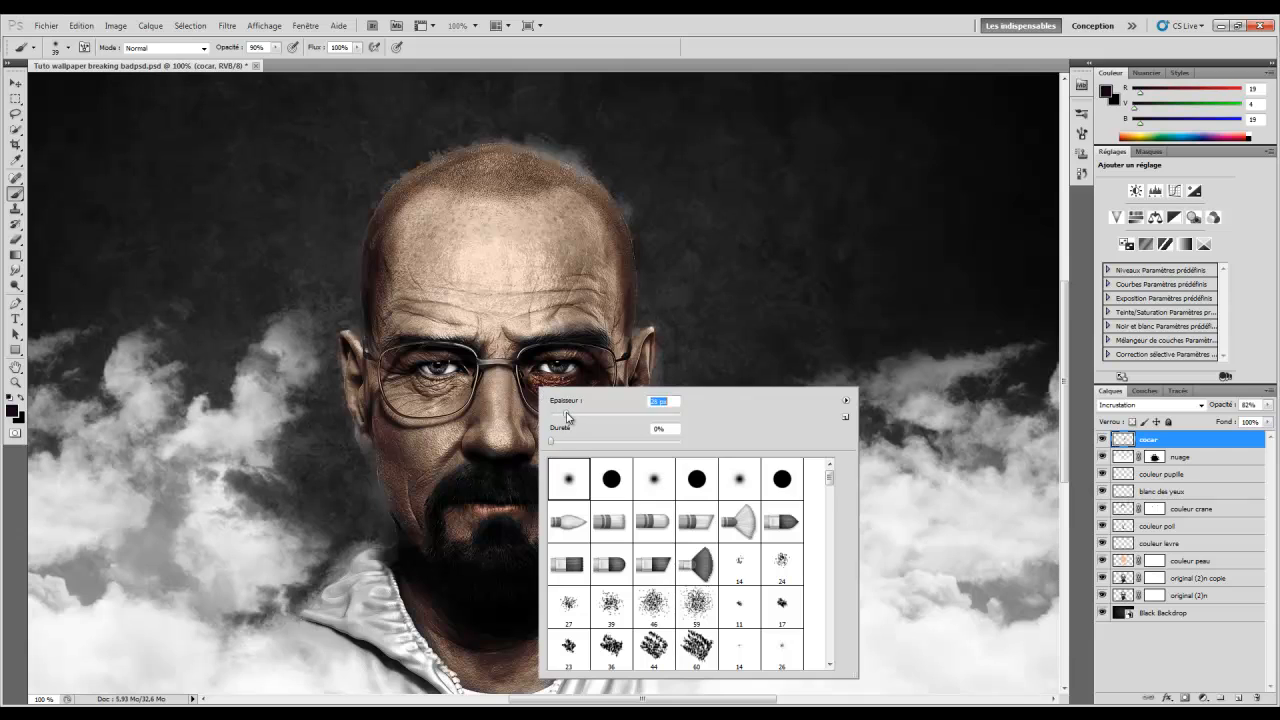
left_click(529, 365)
left_click_drag(529, 365, 573, 354)
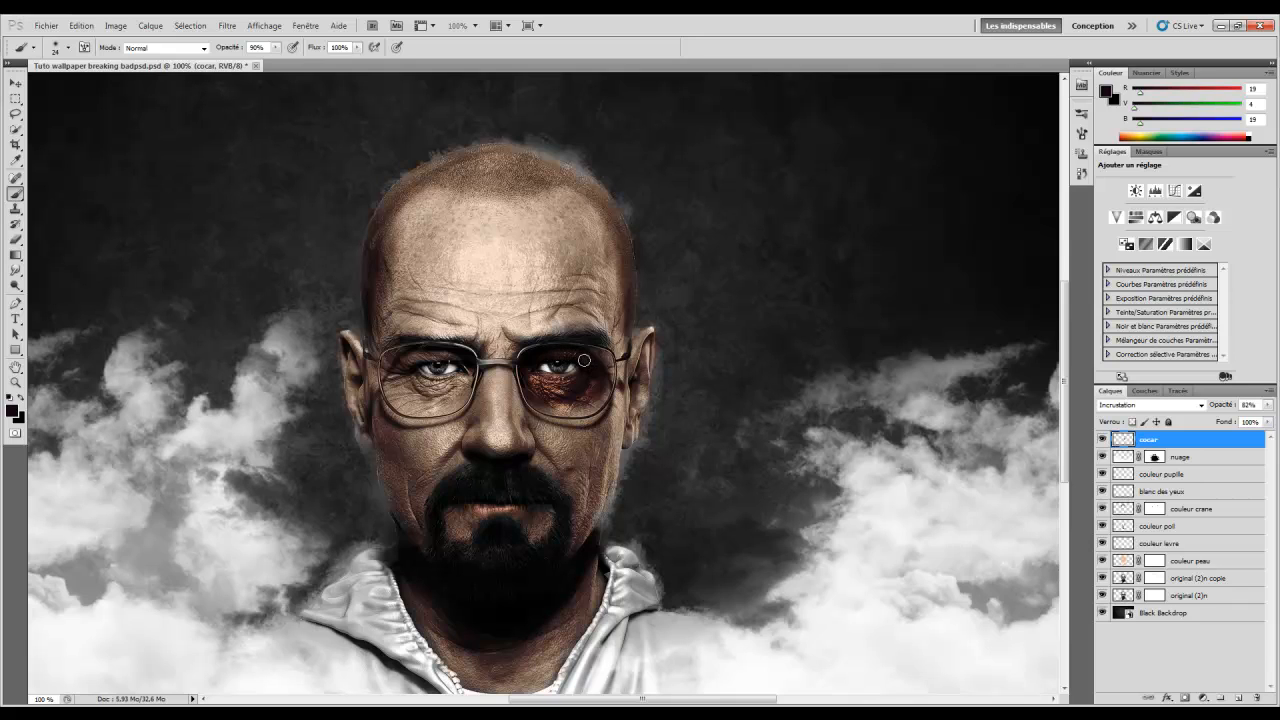
mouse_move(598, 358)
left_mouse_down()
mouse_move(589, 406)
mouse_move(526, 397)
mouse_move(563, 412)
mouse_move(588, 395)
mouse_move(557, 411)
mouse_move(574, 409)
mouse_move(539, 405)
mouse_move(581, 414)
left_mouse_up()
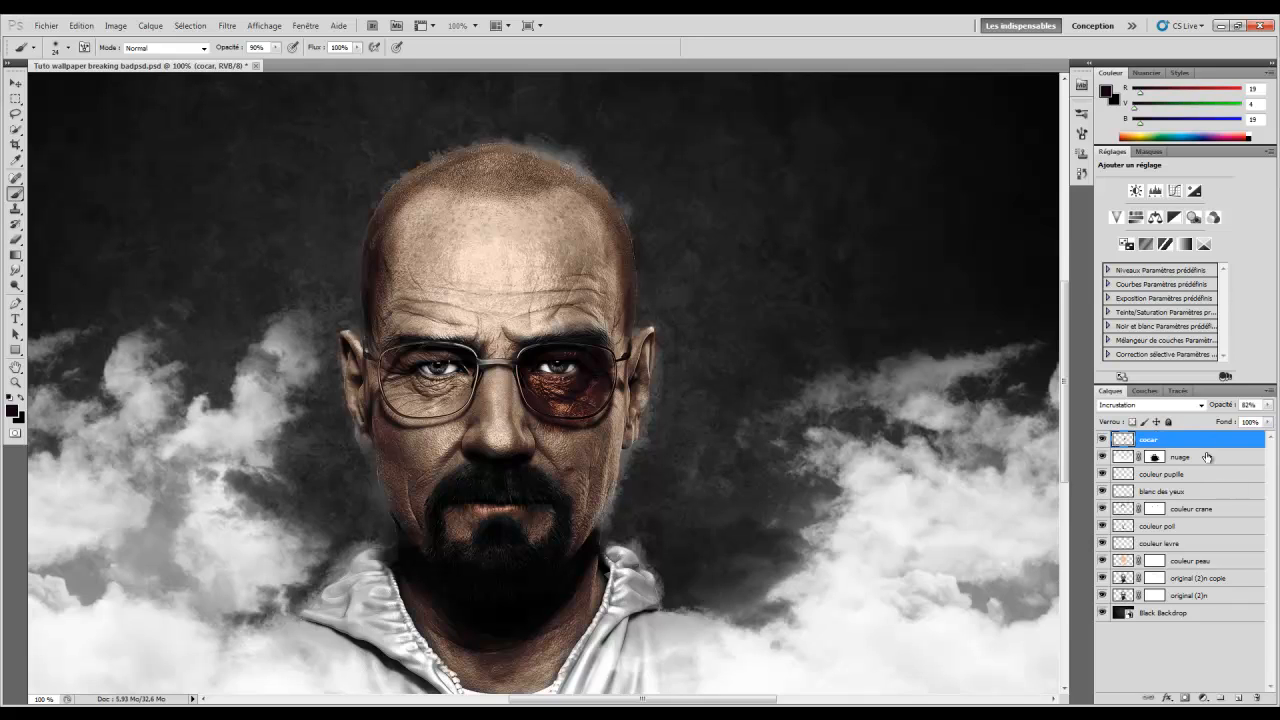
left_click_drag(1154, 440, 1157, 472)
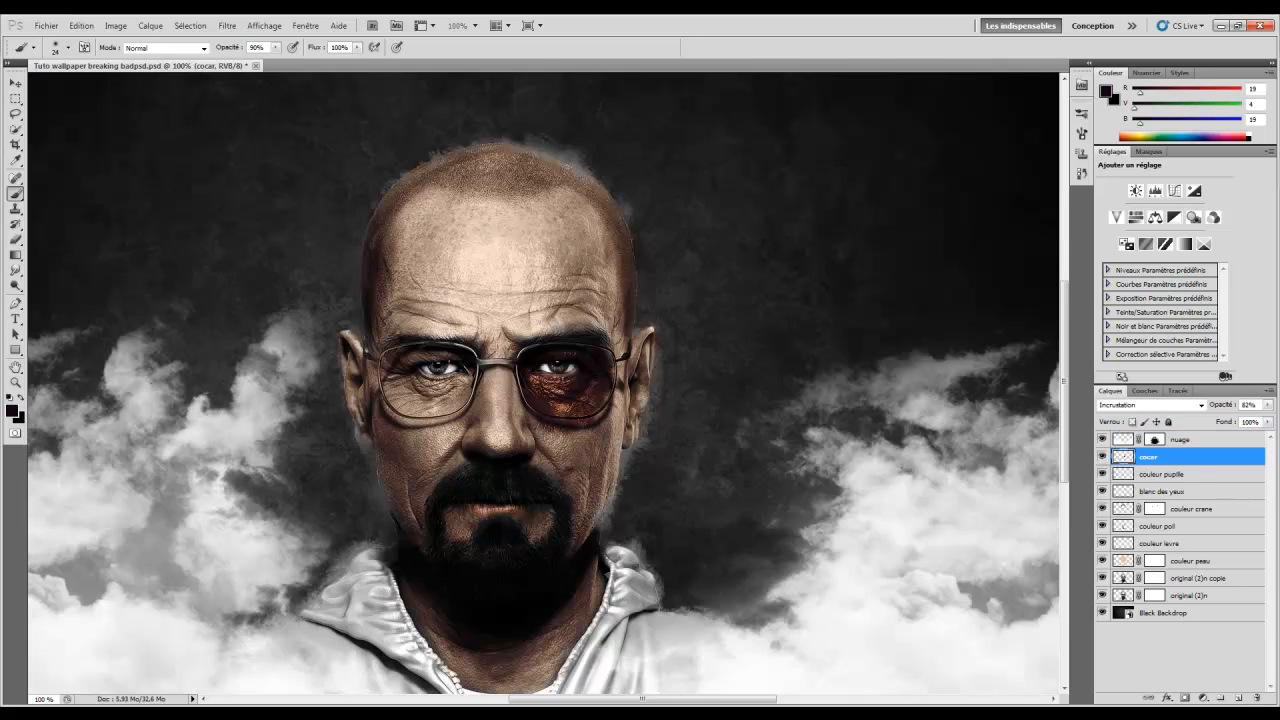
Add a new layer above cocar and name it 'cocar2'
left_click(1239, 699)
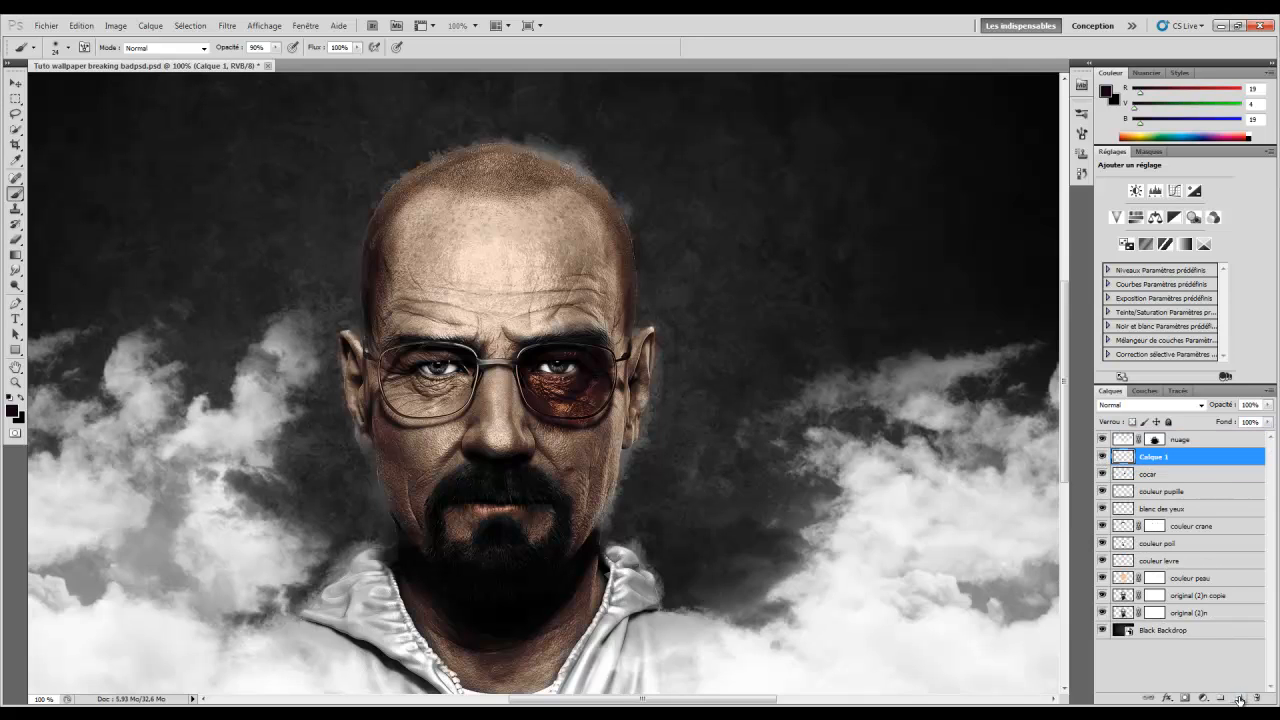
double_click(1153, 456)
type("cocar2")
key("Return")
Enter red #8d0606 as the foreground colour
left_click(9, 398)
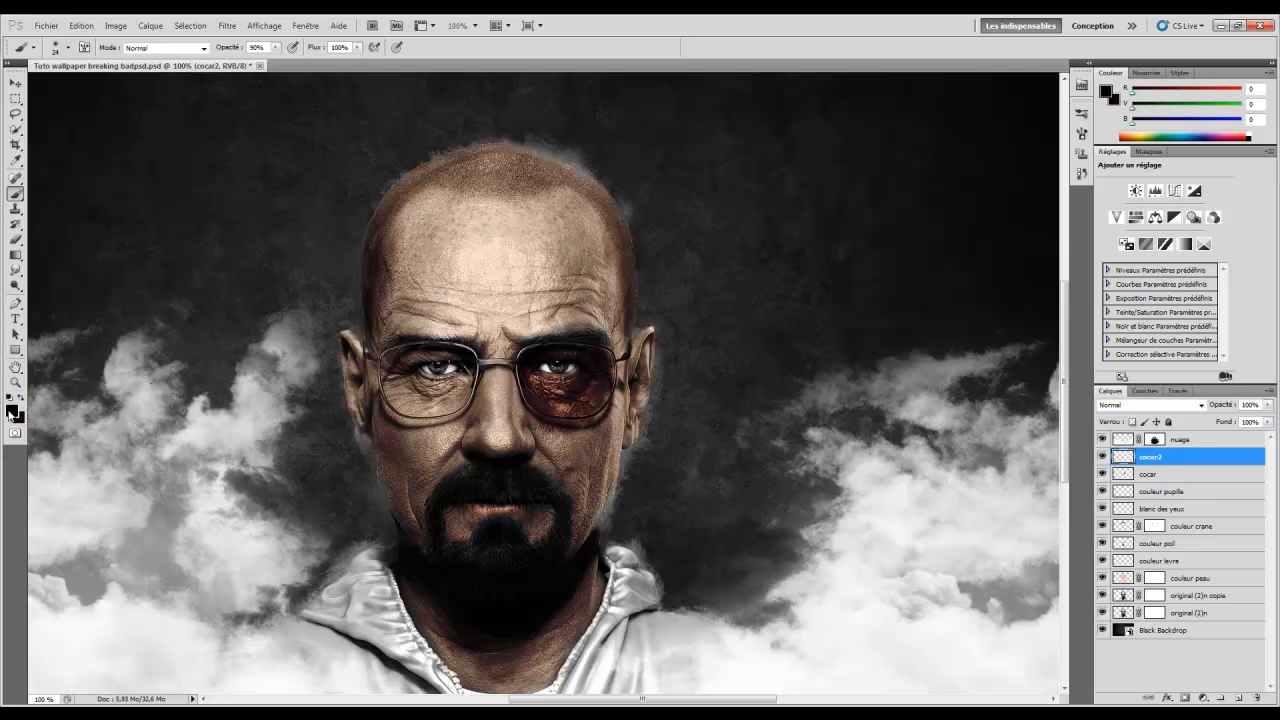
left_click(11, 412)
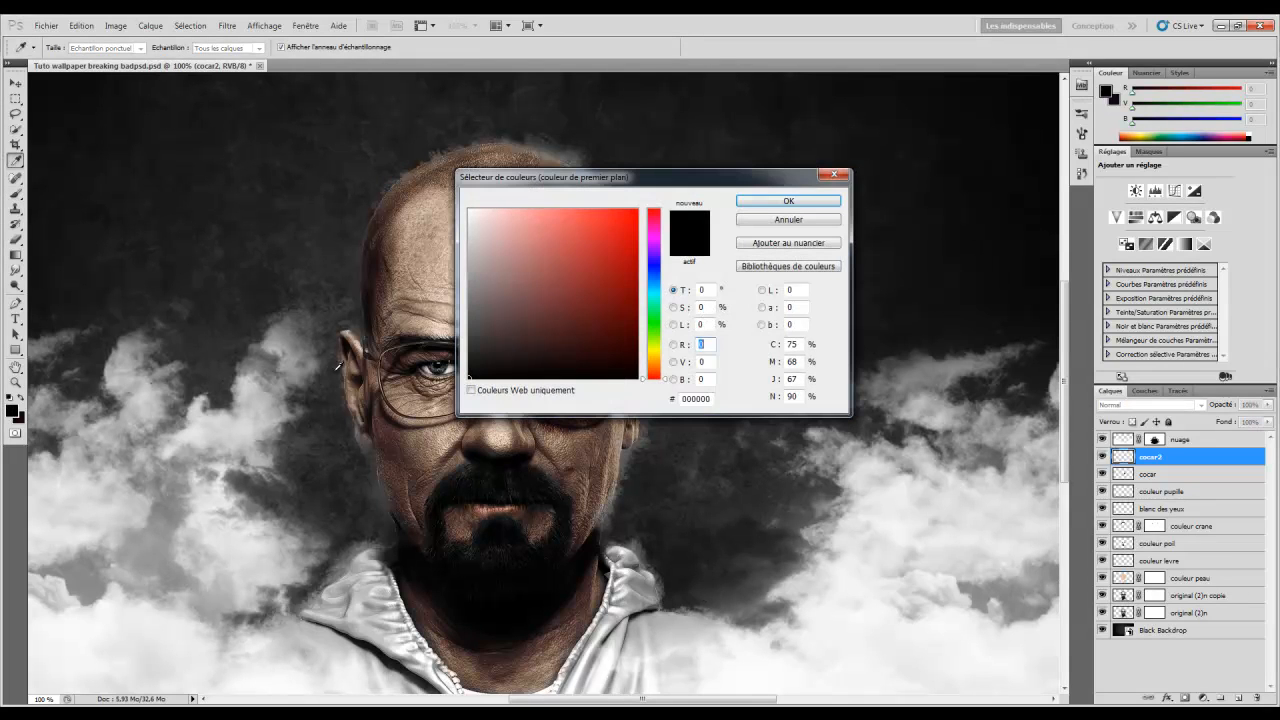
left_click(690, 398)
type("8")
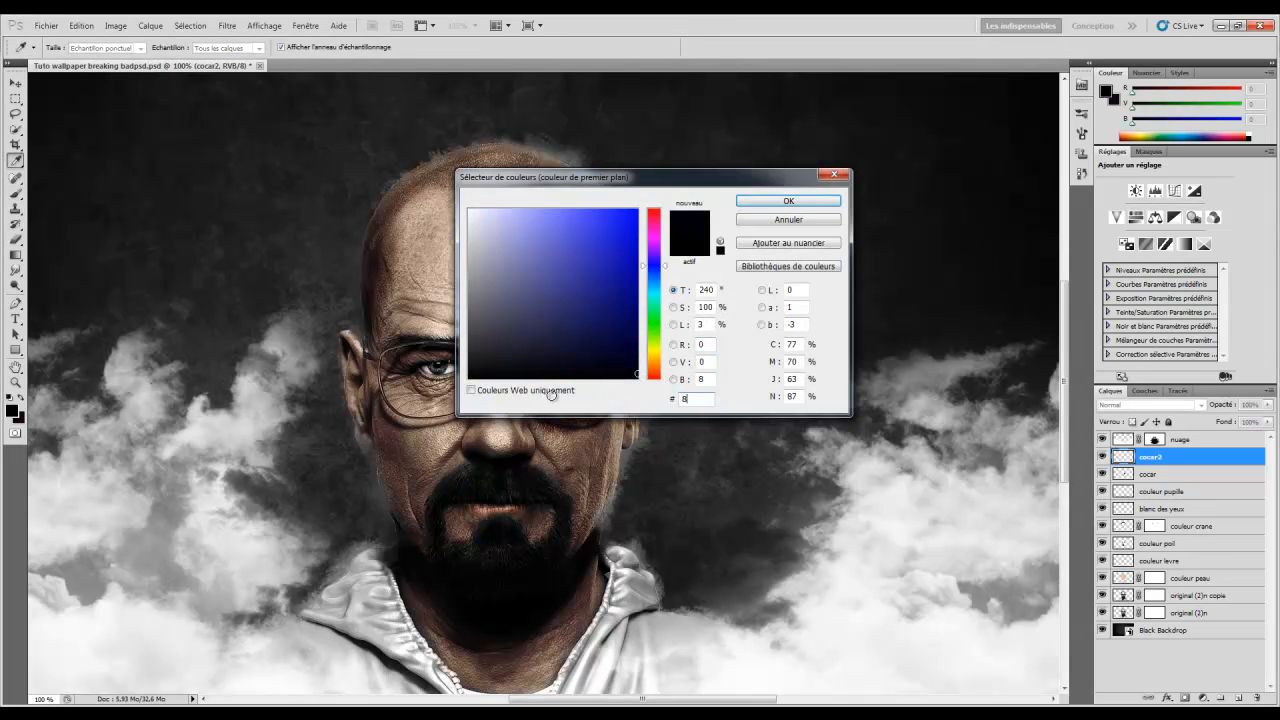
type("d")
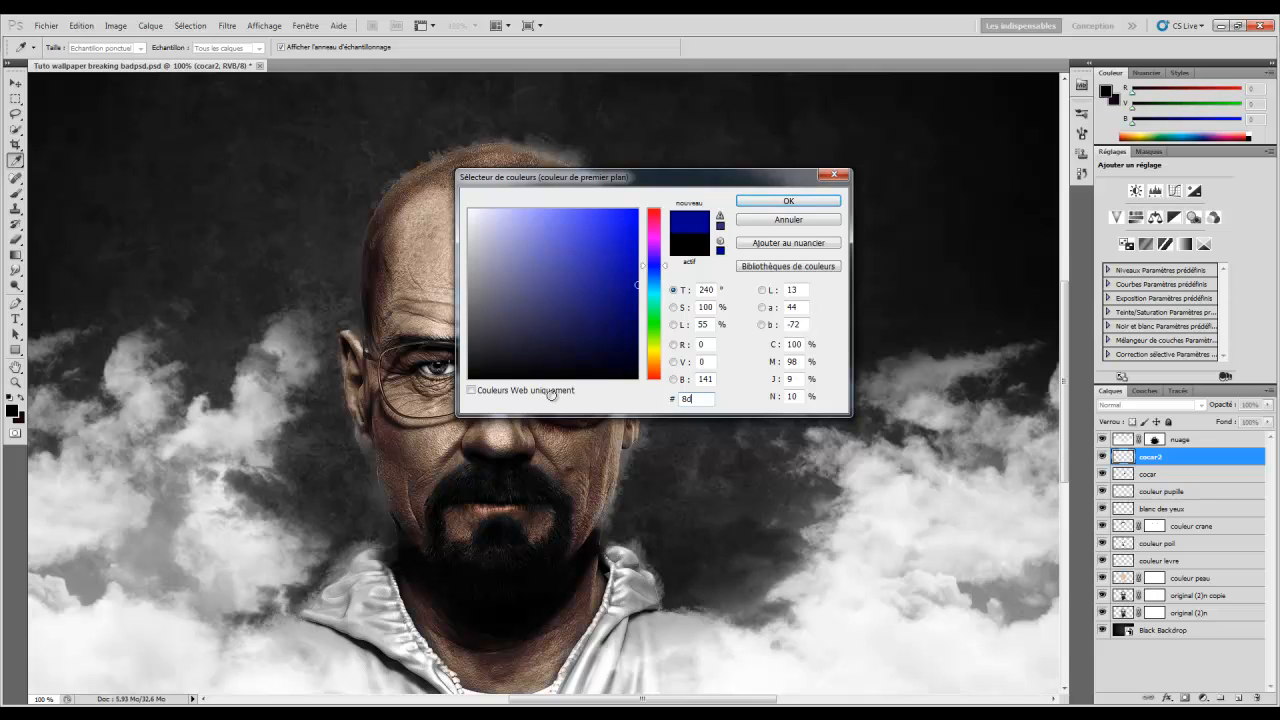
type("0606")
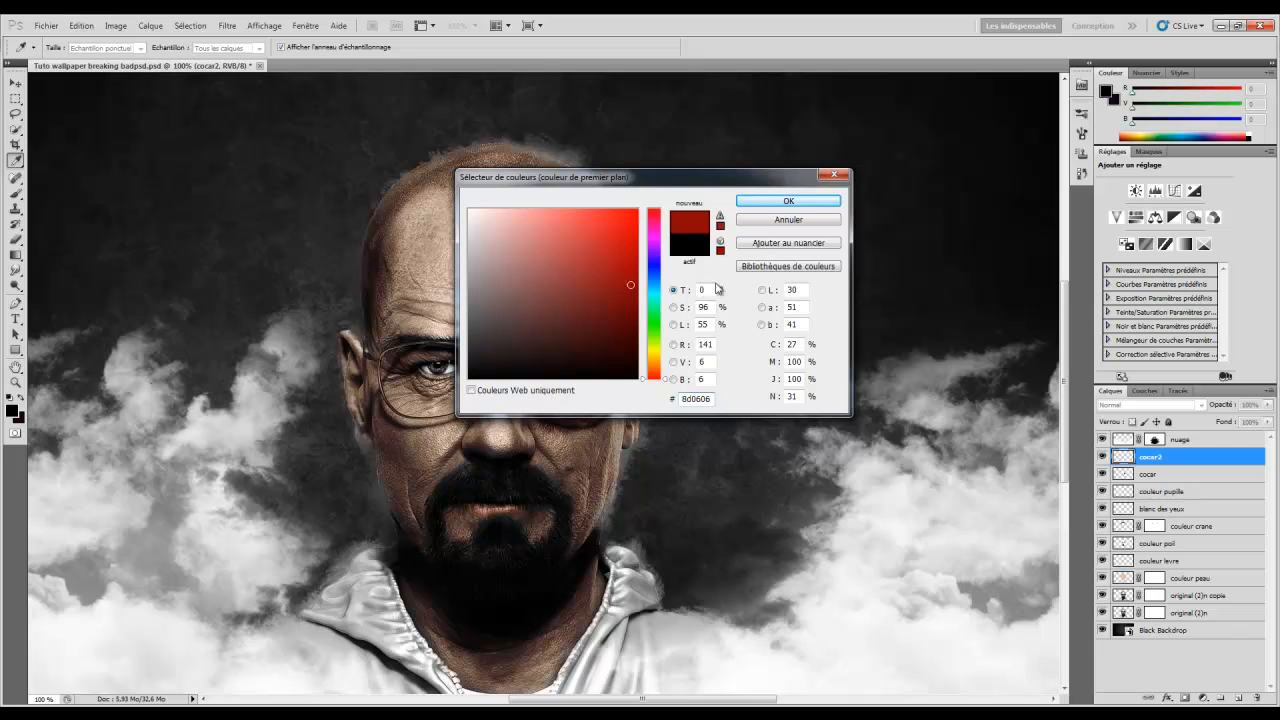
Confirm the red colour and set cocar2 to Incrustation at 84% opacity
left_click(788, 201)
key("b")
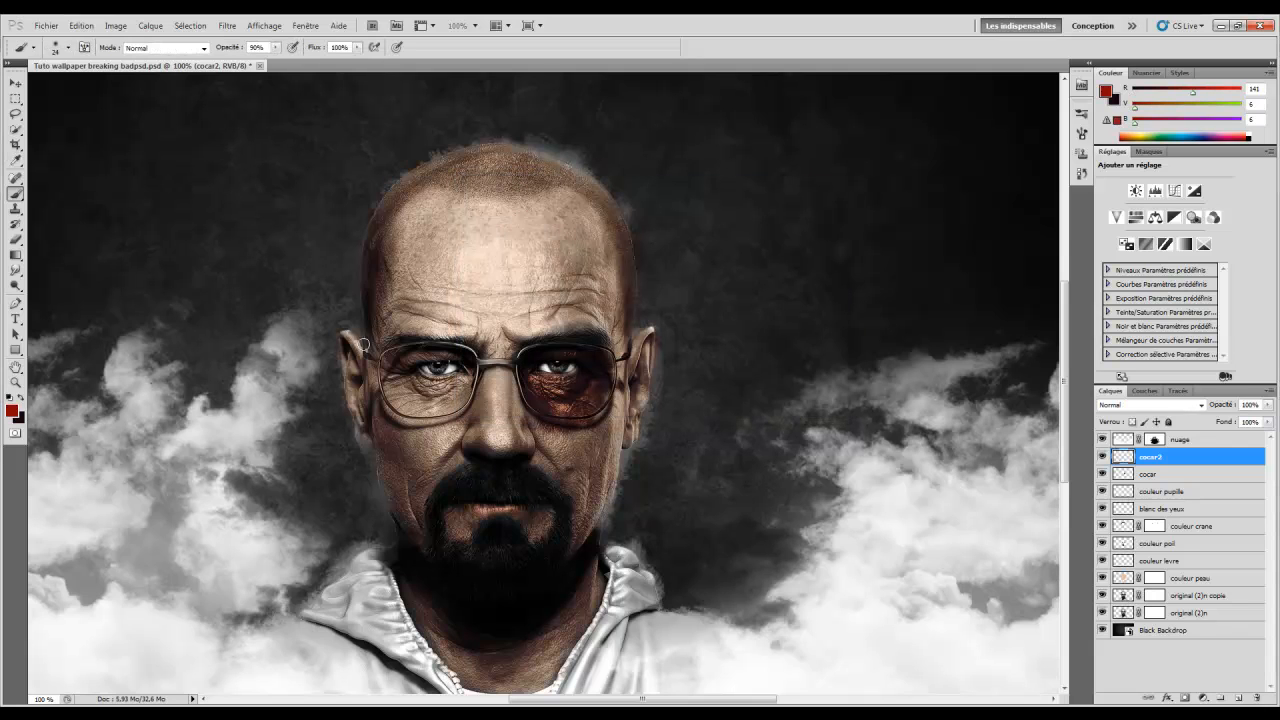
left_click(1195, 405)
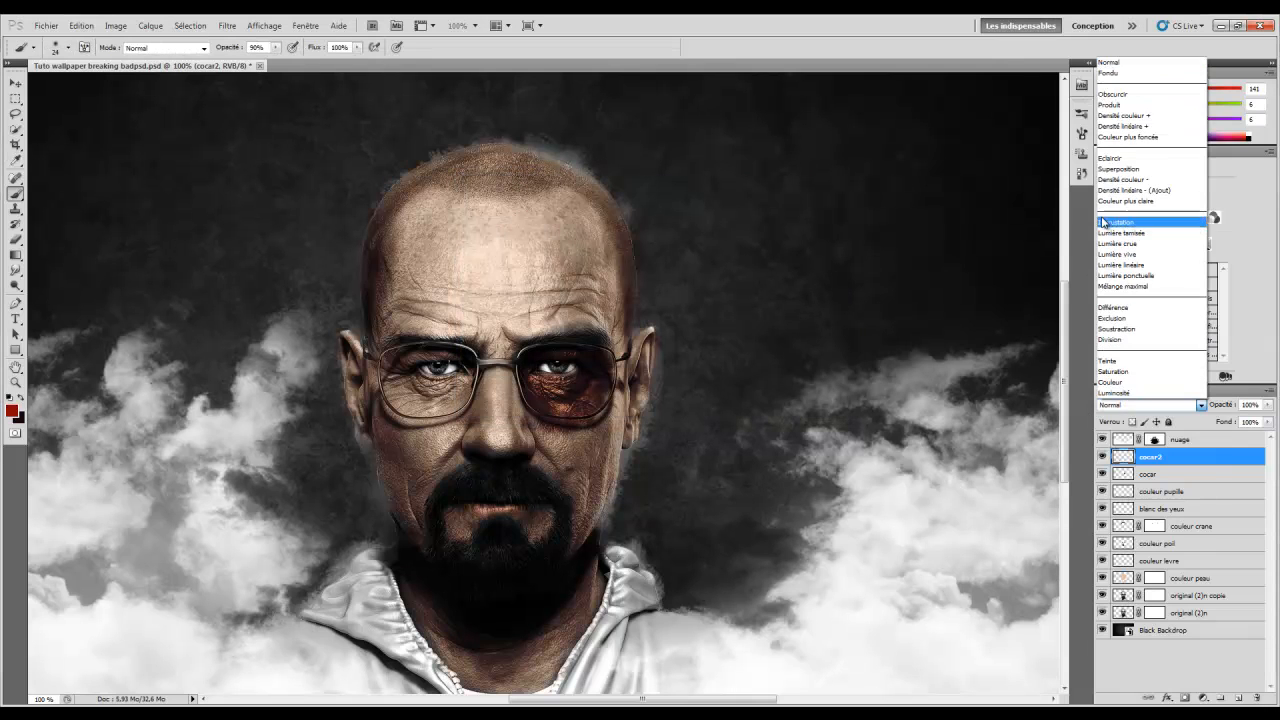
left_click(1150, 224)
left_click_drag(1230, 405, 1212, 406)
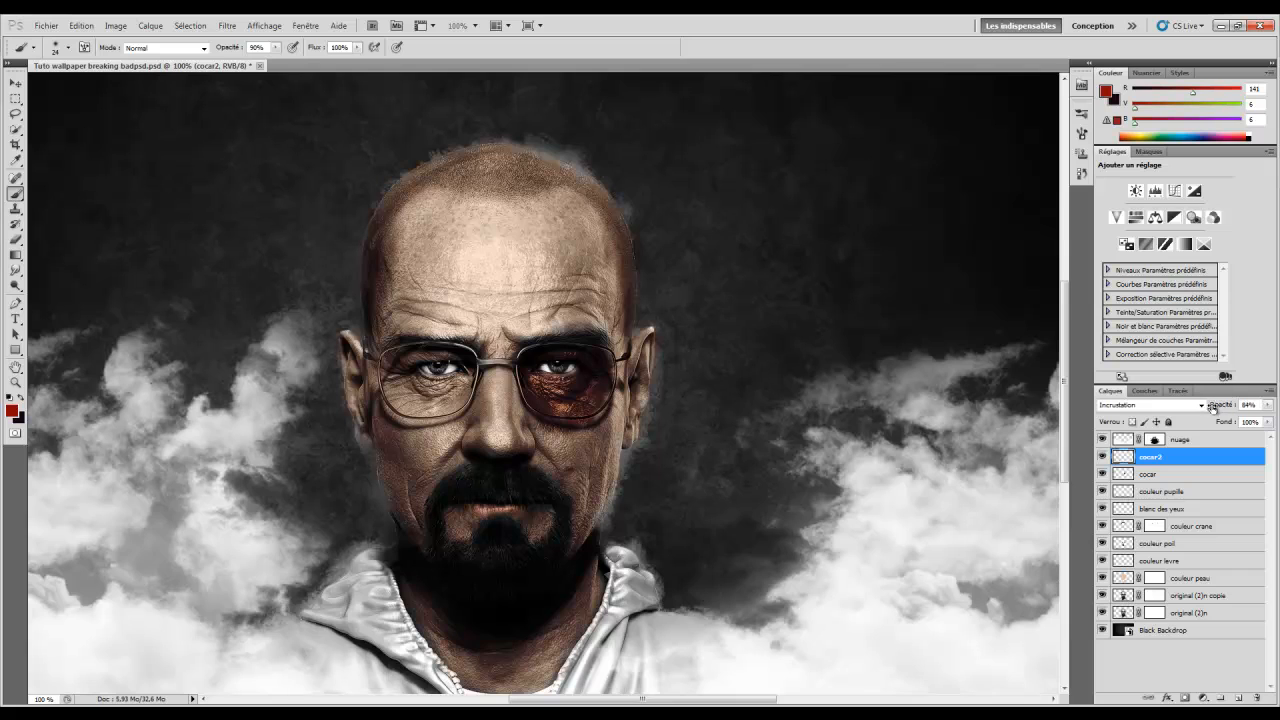
Paint red over the bruised eye with a 33 px brush and lower opacity to about 57%
right_click(533, 384)
mouse_move(573, 411)
left_mouse_down()
mouse_move(545, 389)
mouse_move(585, 382)
mouse_move(585, 369)
mouse_move(591, 389)
mouse_move(583, 374)
left_mouse_up()
left_click_drag(1216, 408, 1202, 408)
left_click(15, 383)
right_click(580, 298)
right_click(657, 315)
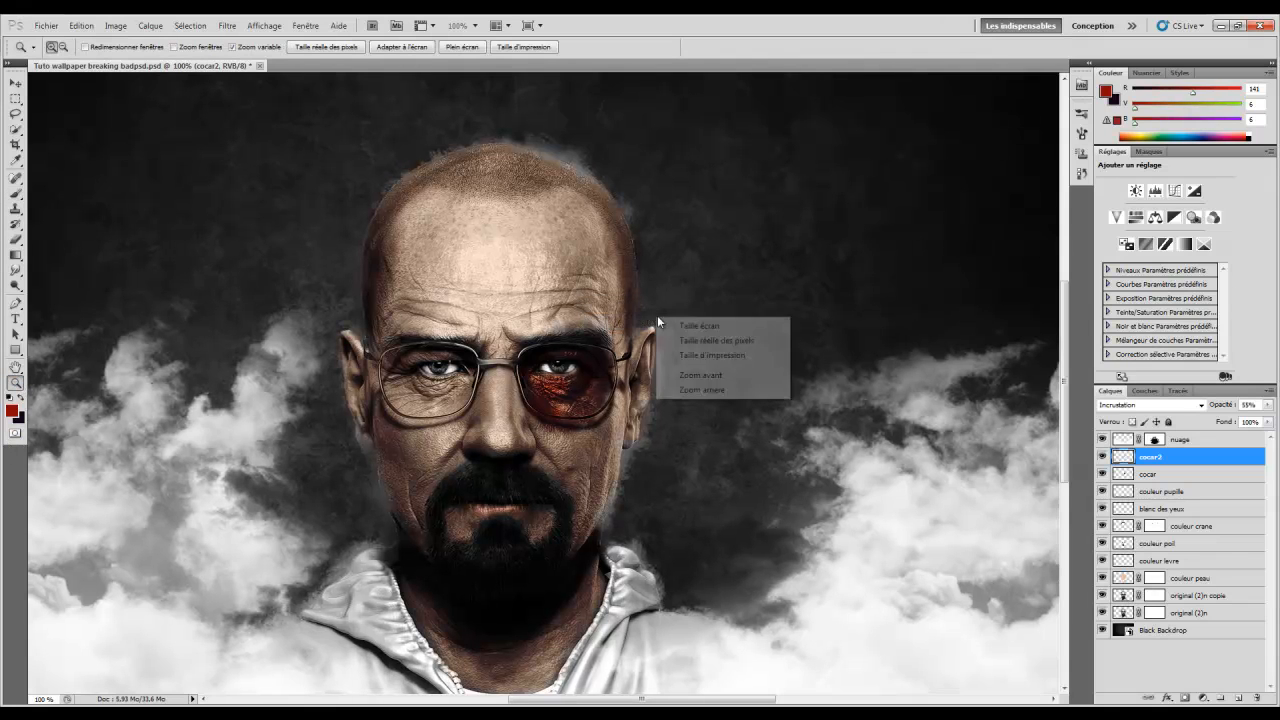
Zoom out, set cocar's opacity to 95%, and readjust cocar2's opacity
left_click(689, 388)
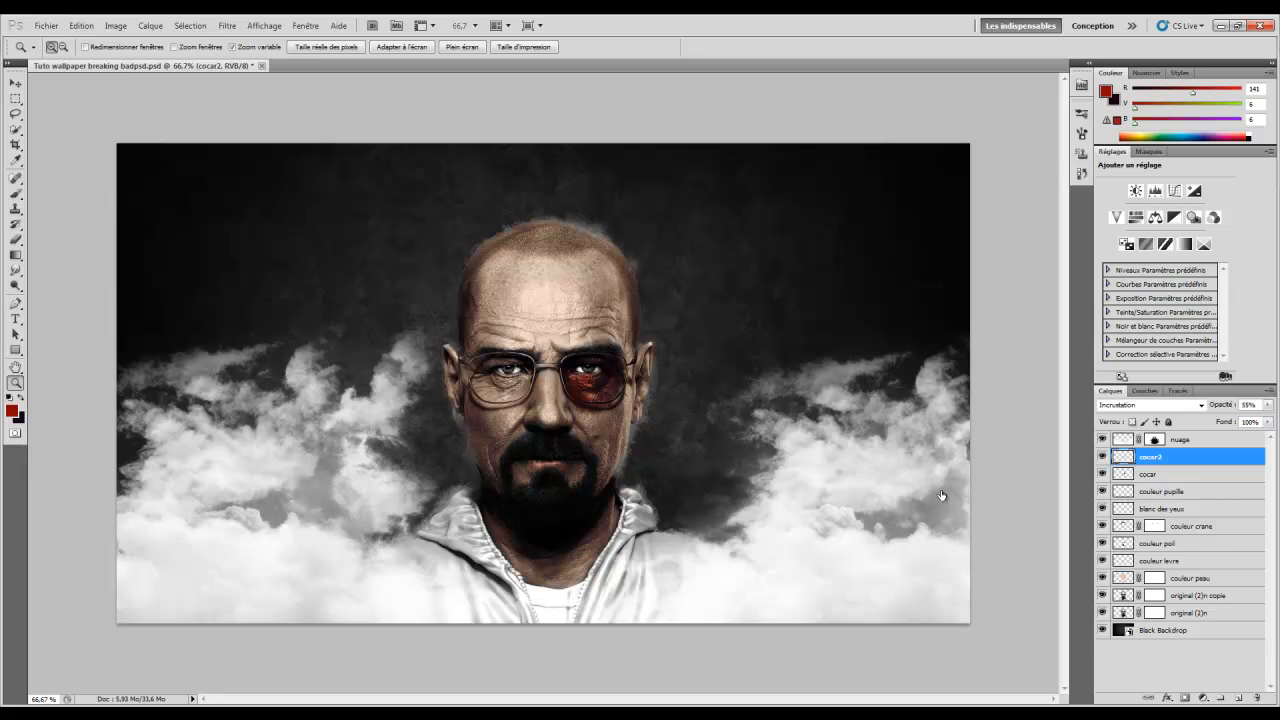
left_click(1176, 473)
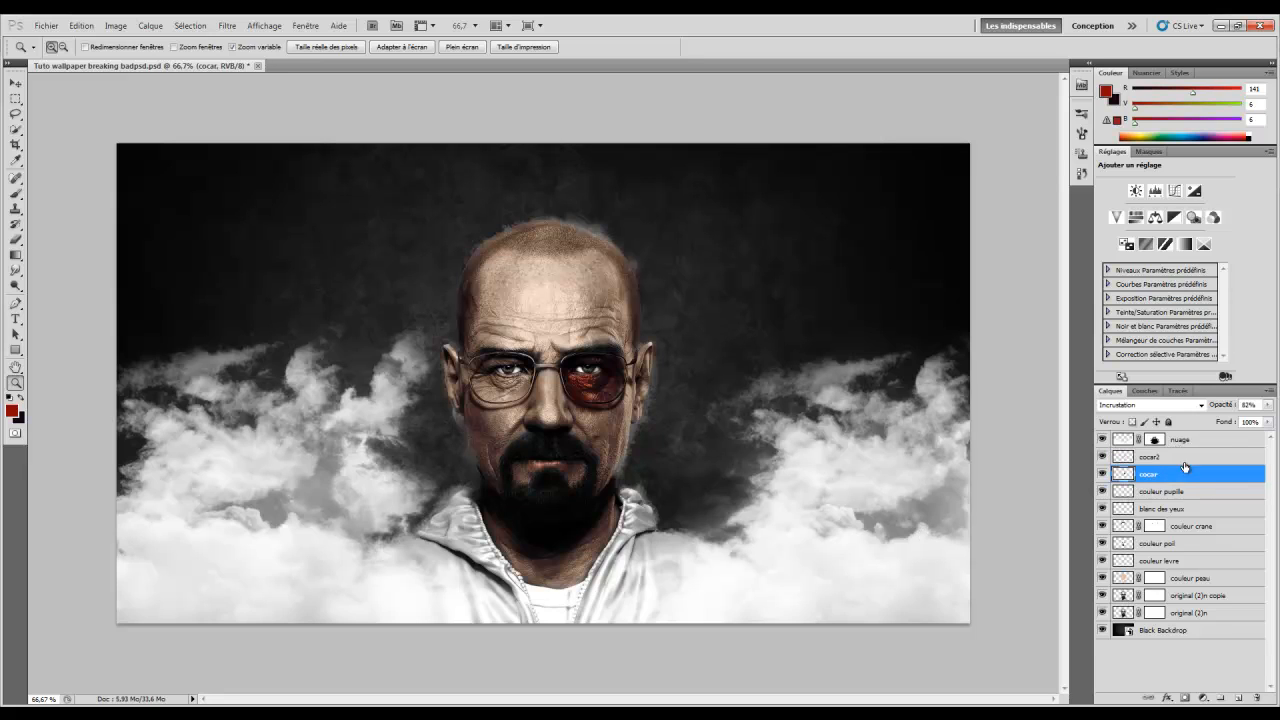
left_click_drag(1220, 410, 1256, 418)
left_click(1160, 457)
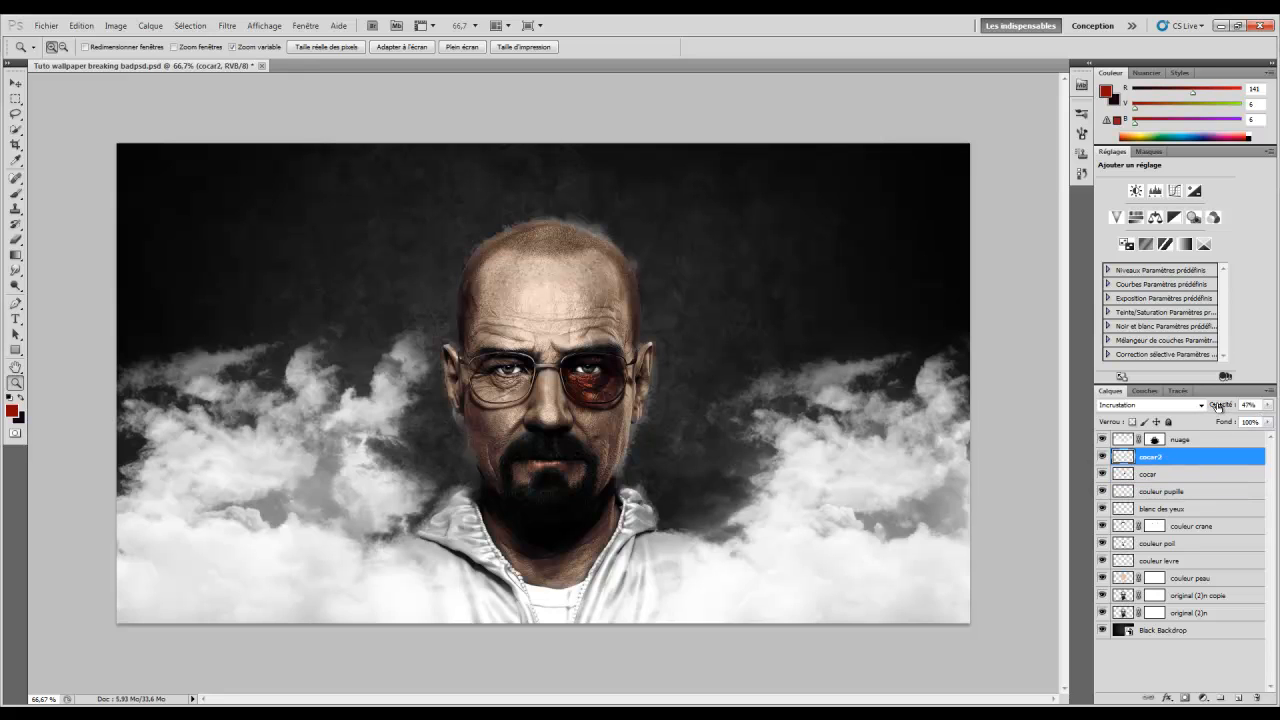
left_click_drag(1221, 405, 1235, 407)
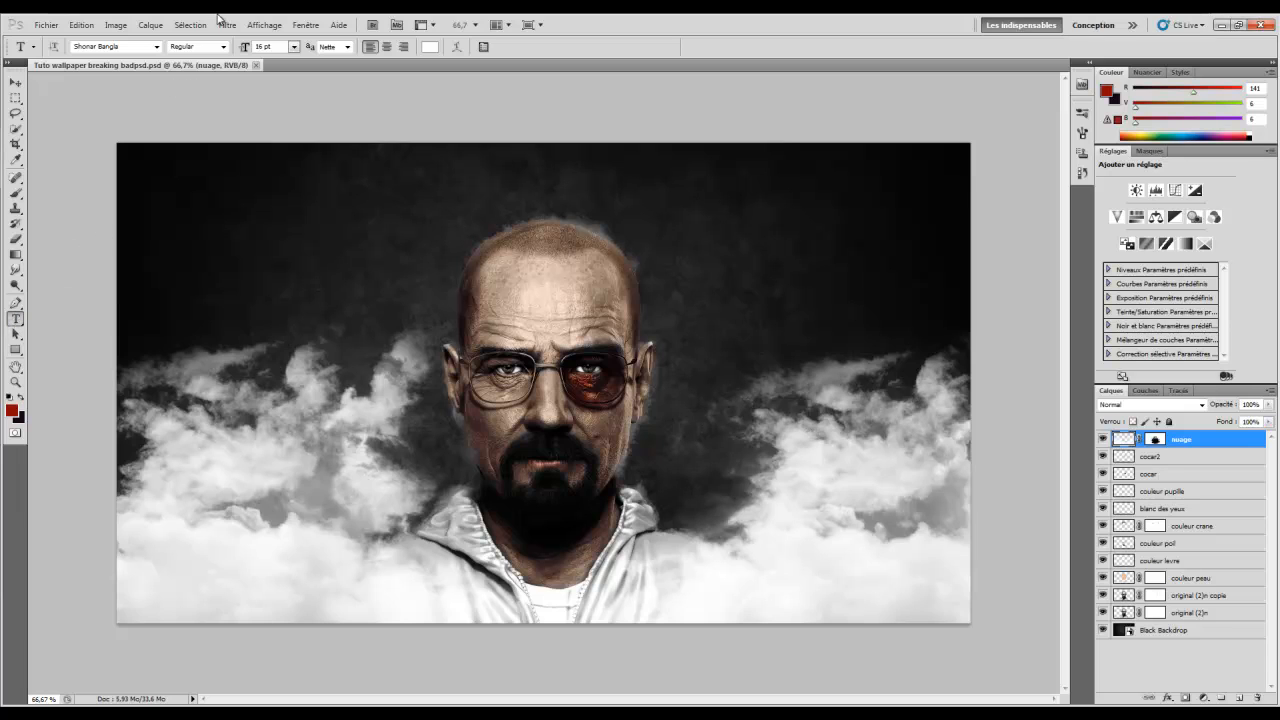
Choose a font, type 'Breaking' at about 101 pt, and shift it left
left_click(99, 46)
left_click(155, 47)
left_click(155, 47)
left_click(779, 242)
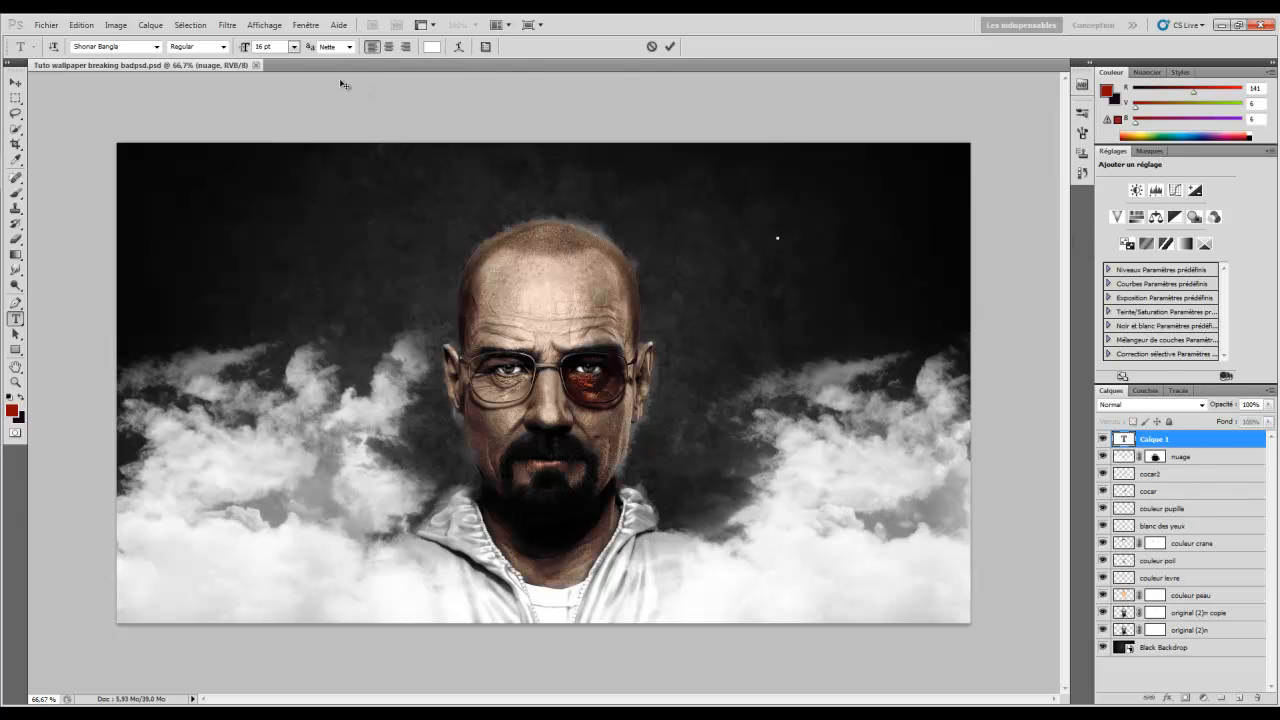
left_click_drag(245, 51, 283, 56)
type("reaking")
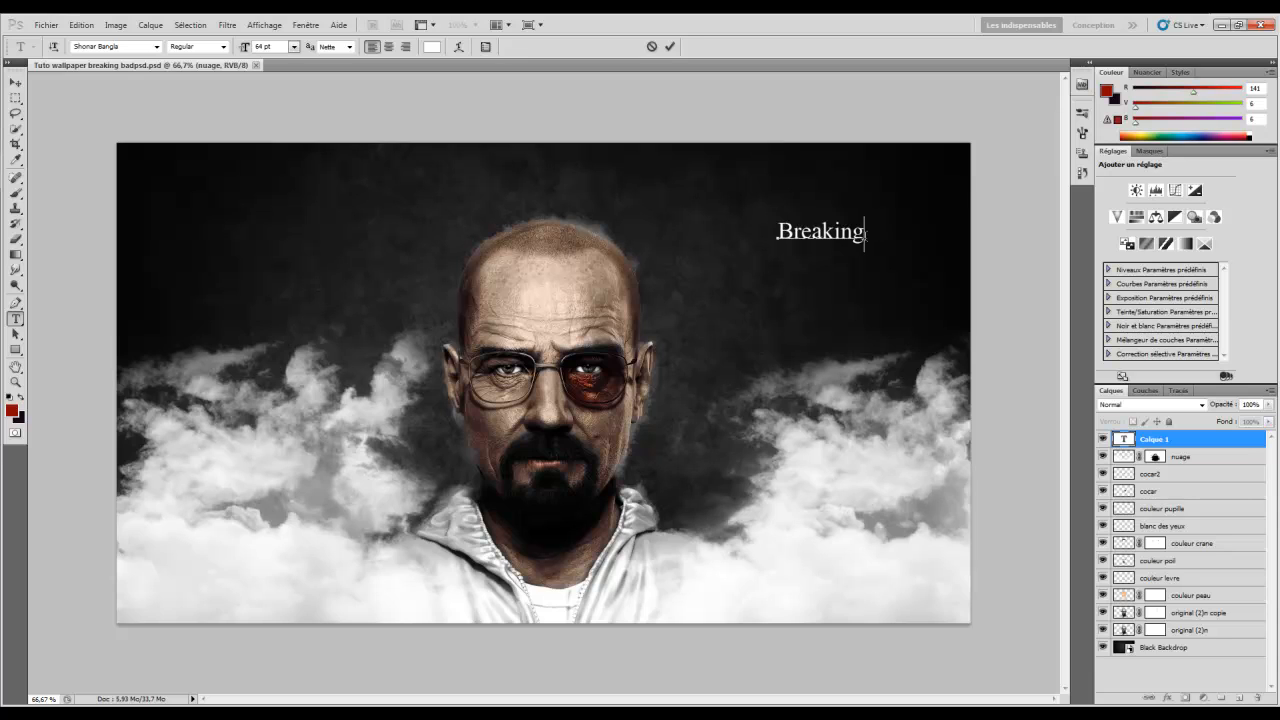
left_click_drag(866, 232, 481, 152)
left_click_drag(244, 50, 266, 50)
left_click(15, 82)
left_click_drag(879, 266, 811, 269)
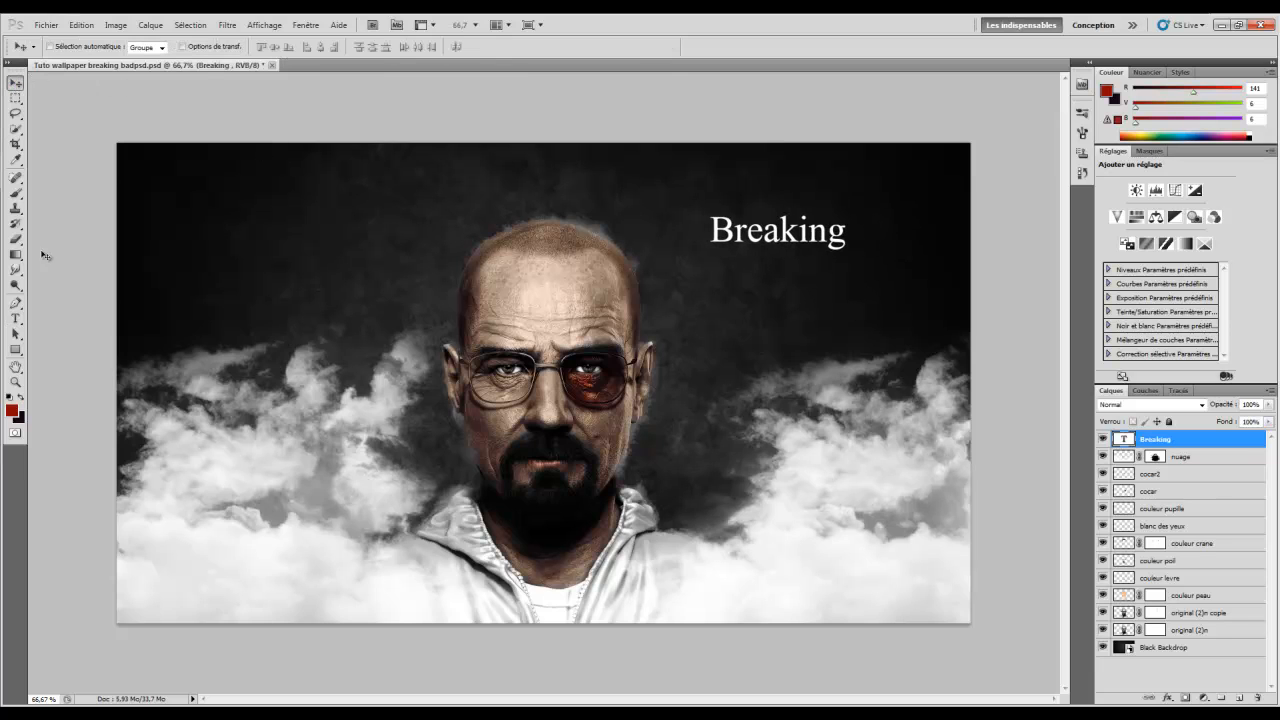
Insert a space after 'Br', reposition and commit the title, then reselect nuage
left_click(15, 318)
left_click(780, 232)
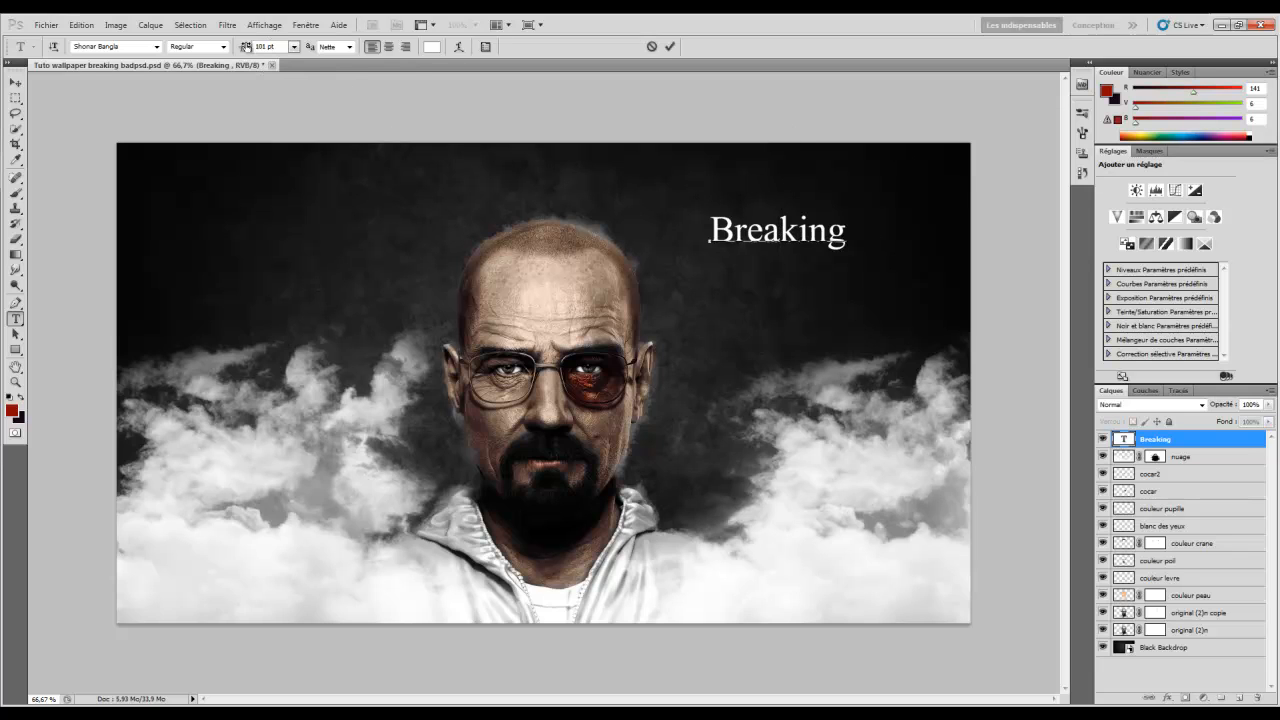
left_click(765, 231)
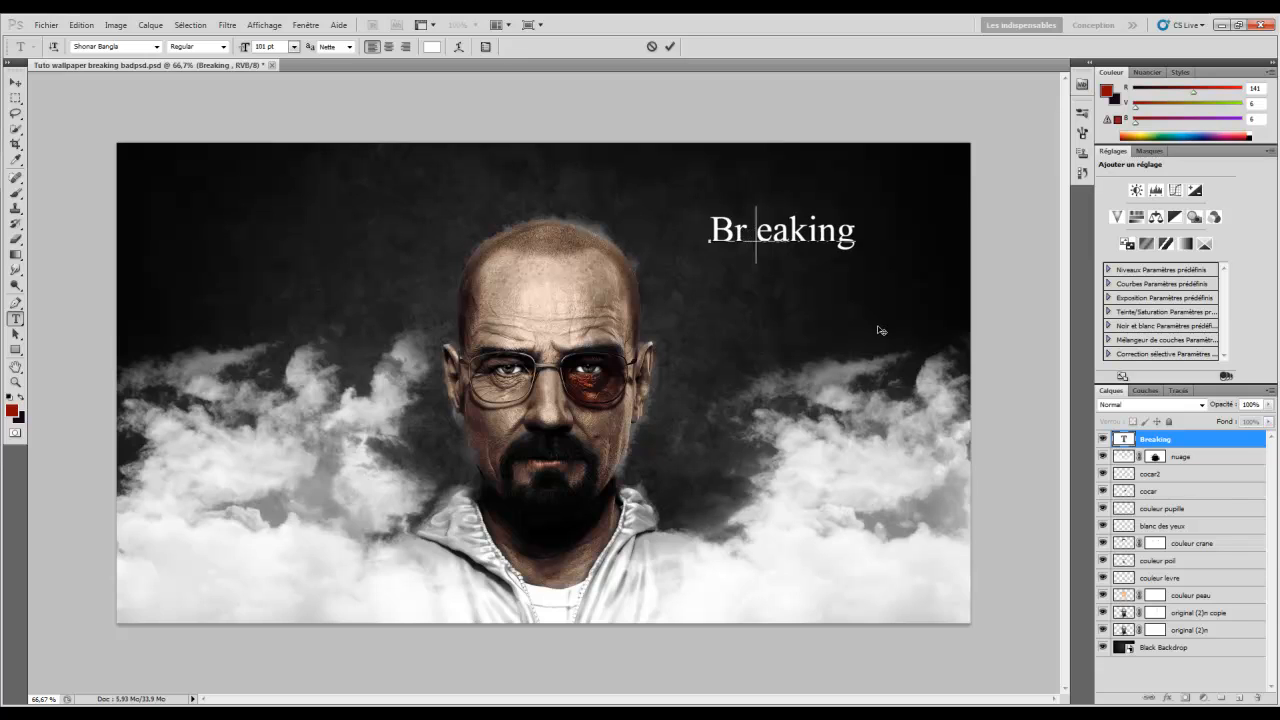
left_click_drag(715, 297, 735, 293)
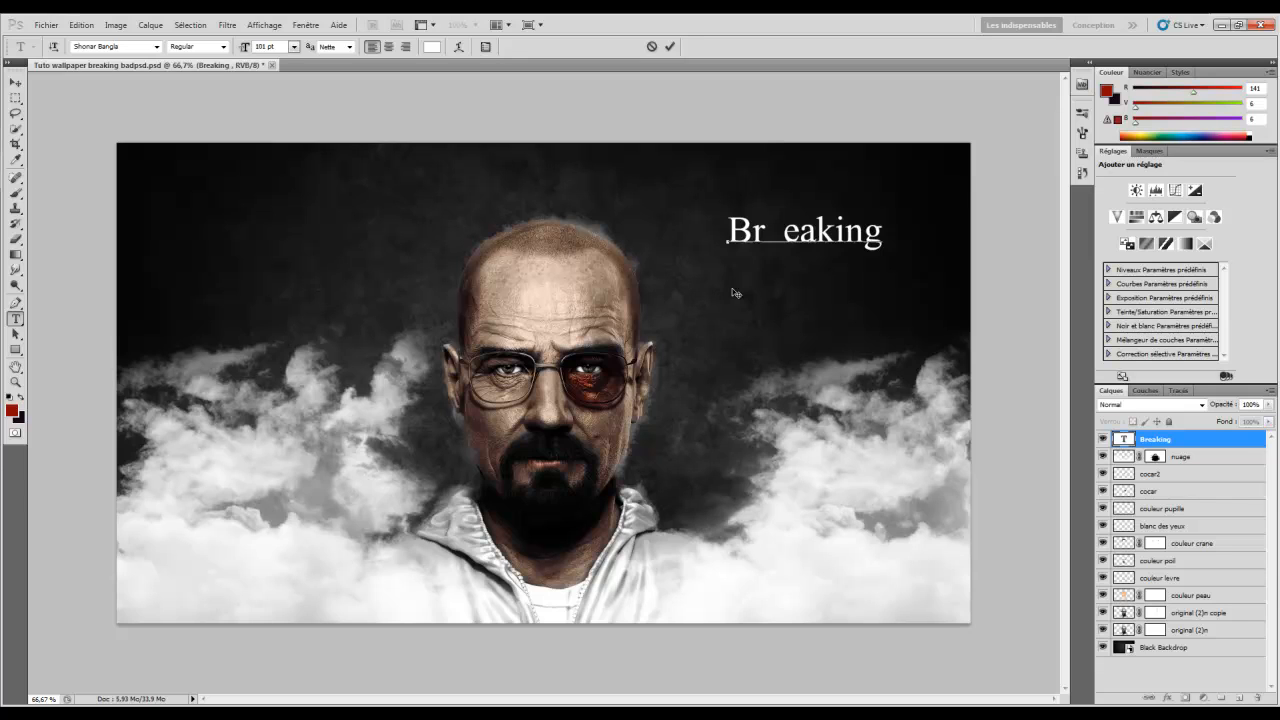
left_click_drag(761, 234, 727, 234)
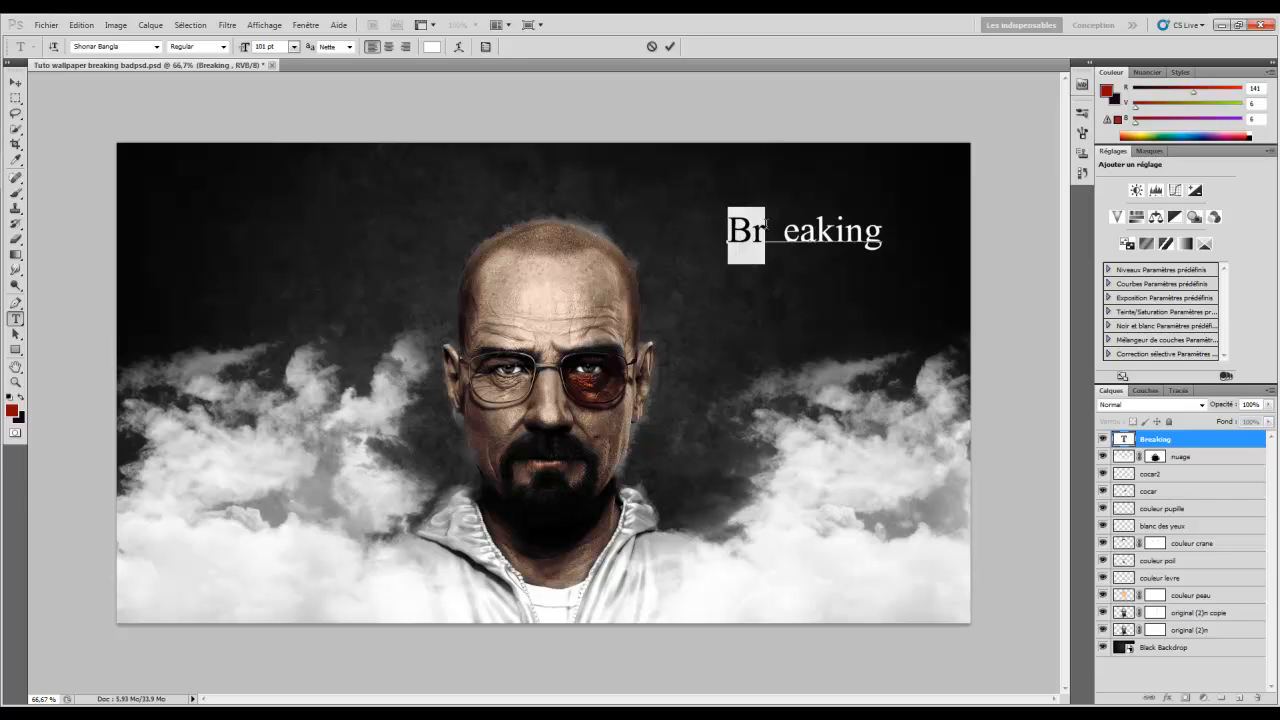
left_click(837, 245)
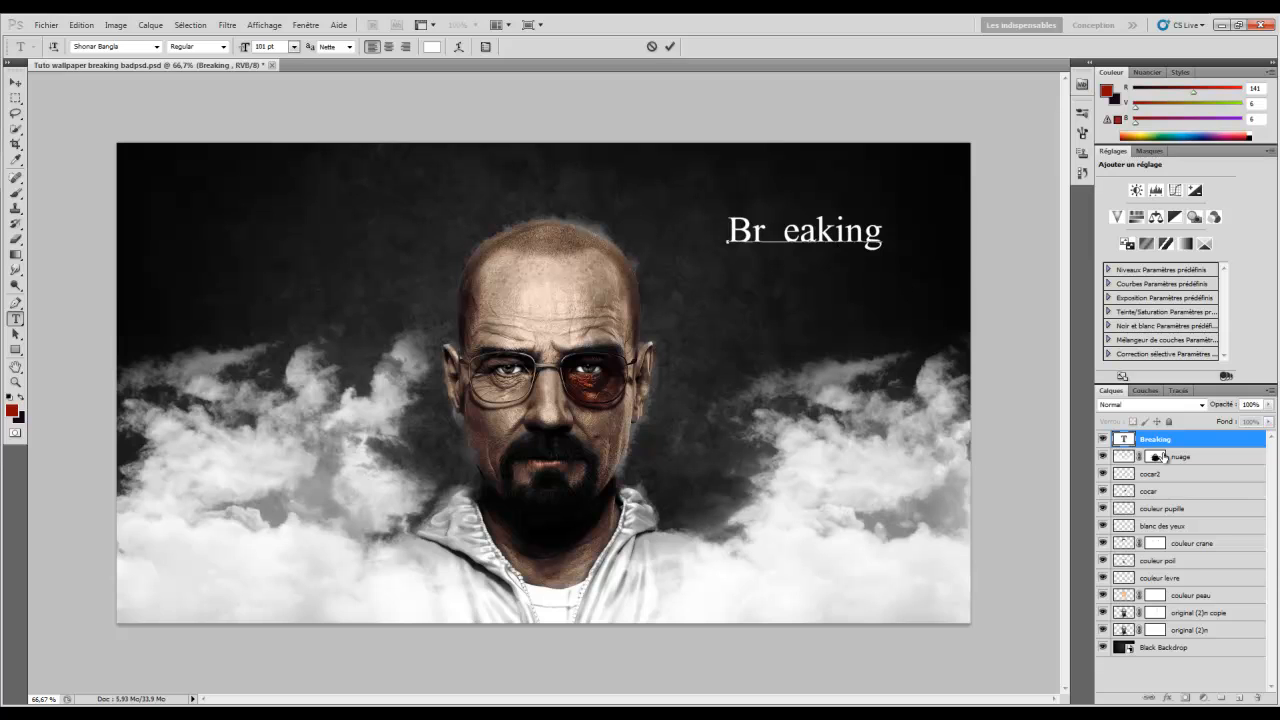
left_click(1193, 458)
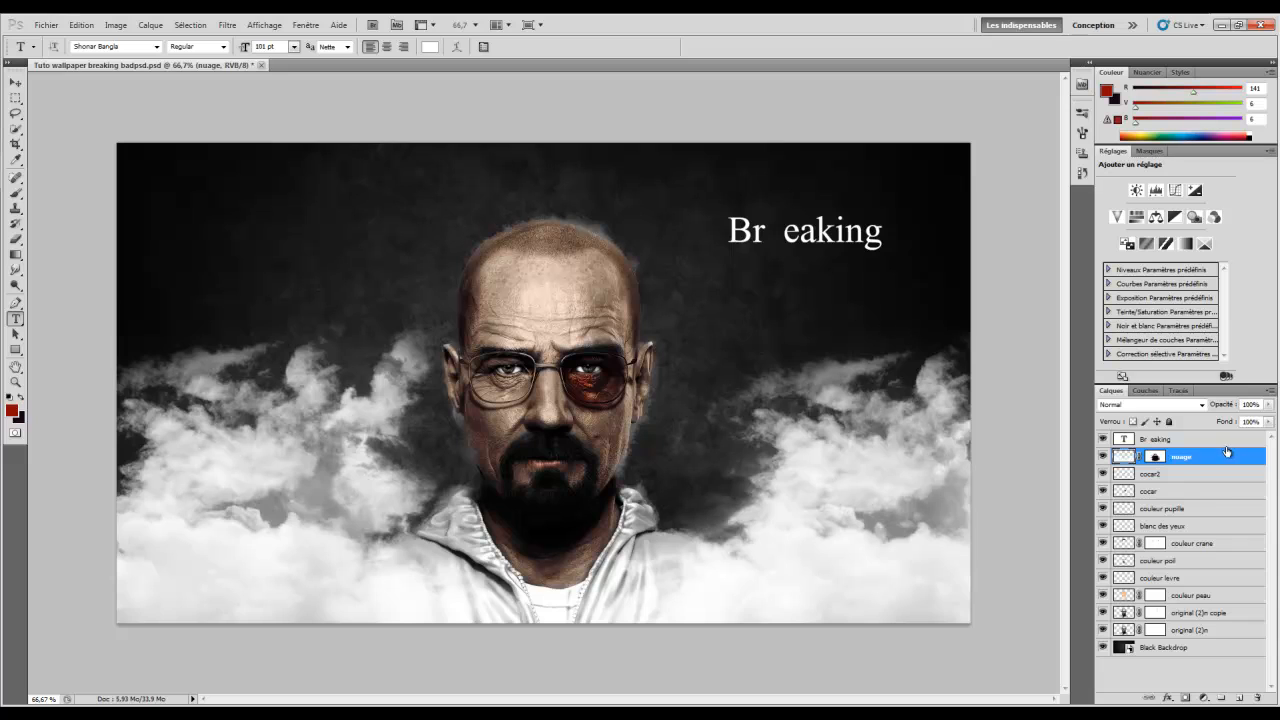
left_click(1154, 437)
left_click(1198, 462)
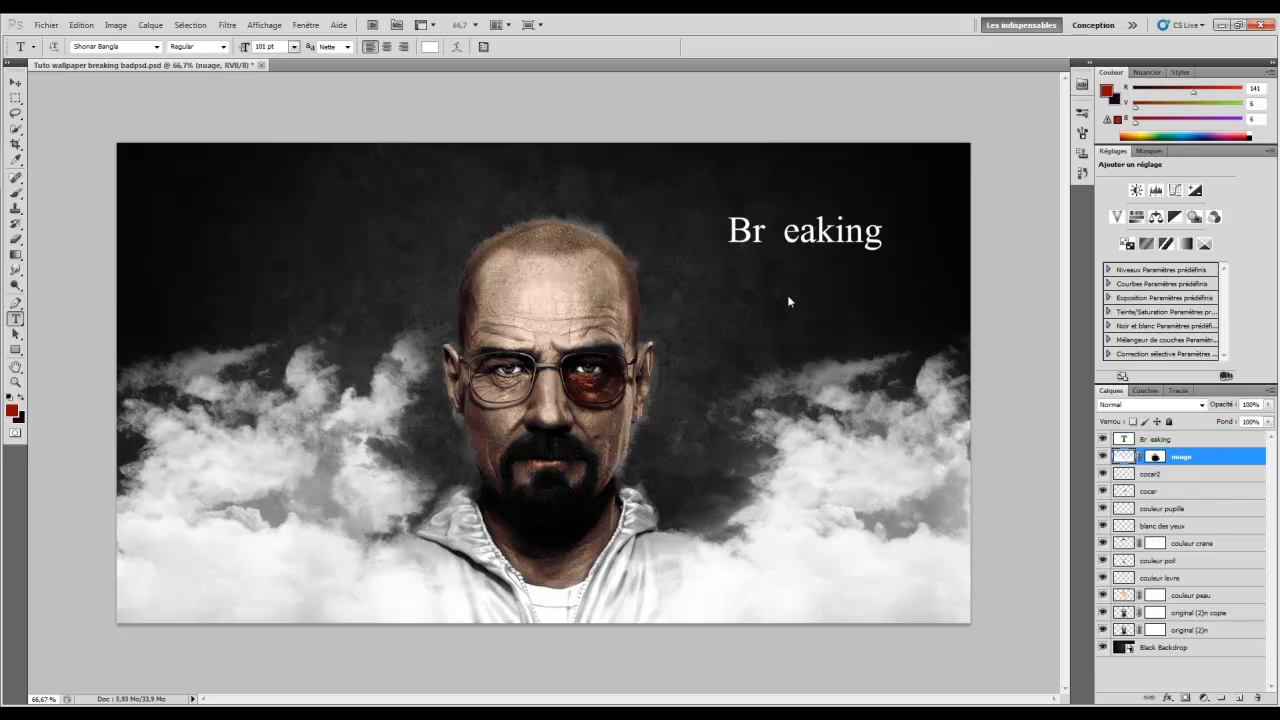
Type 'Bad' below the title, add a space before the d, and align it under 'Br eaking'
left_click(833, 318)
type("Bad")
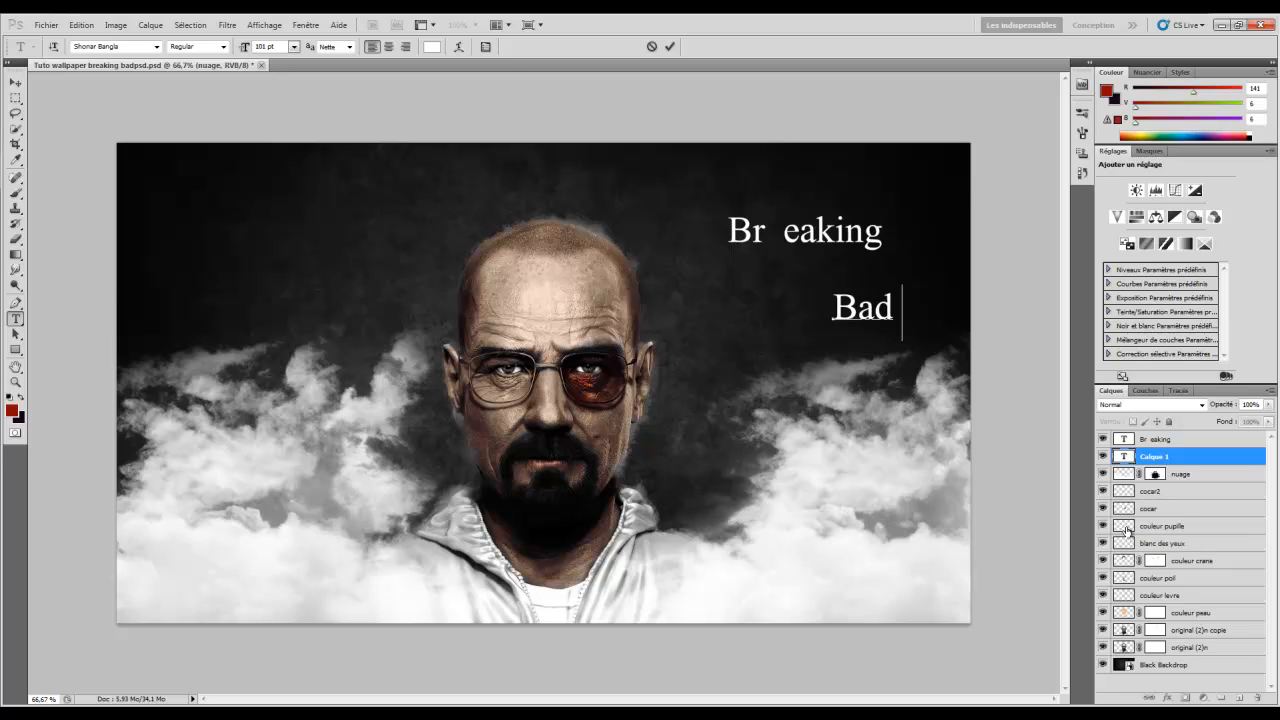
left_click_drag(878, 373, 794, 352)
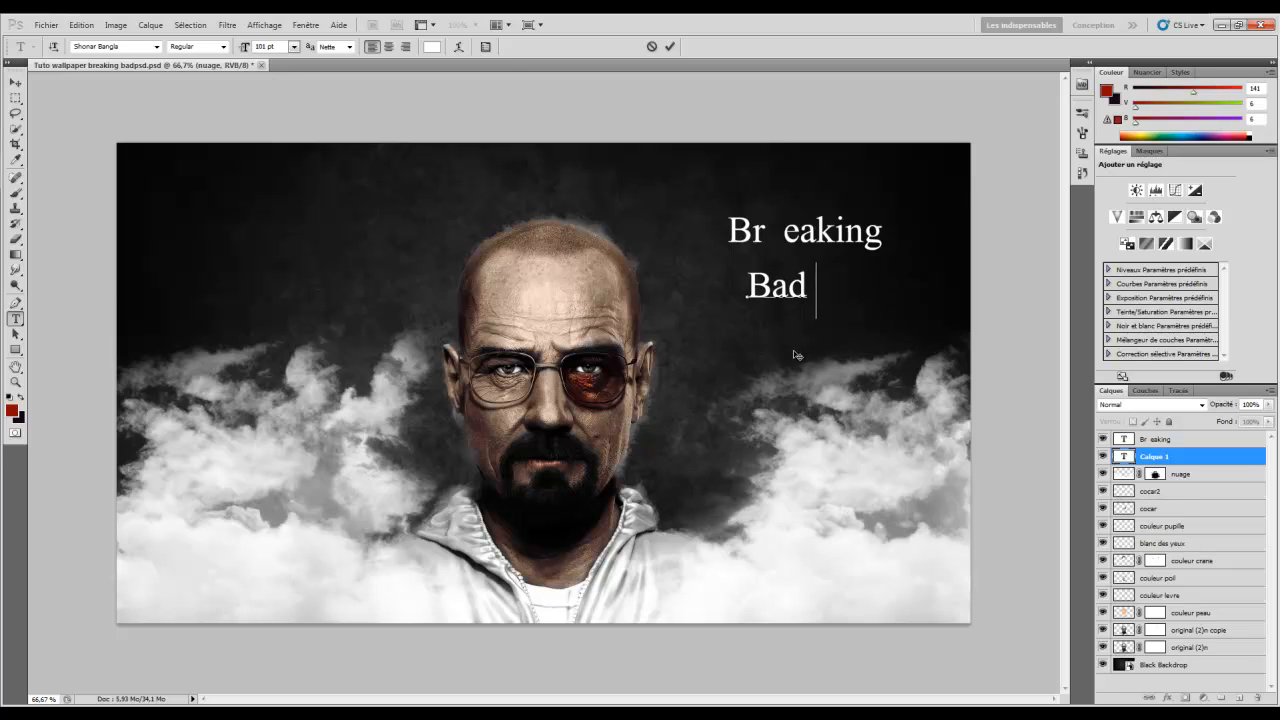
key("Left")
left_click_drag(766, 341, 757, 319)
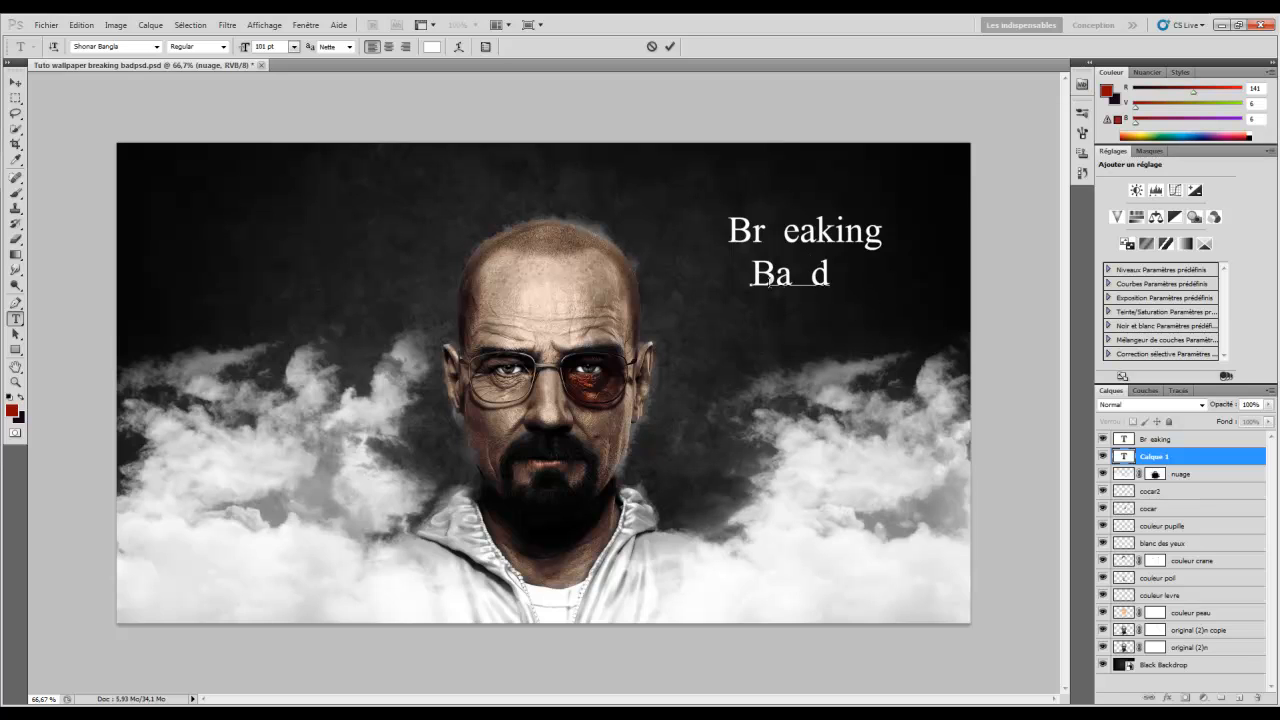
left_click_drag(804, 323, 785, 339)
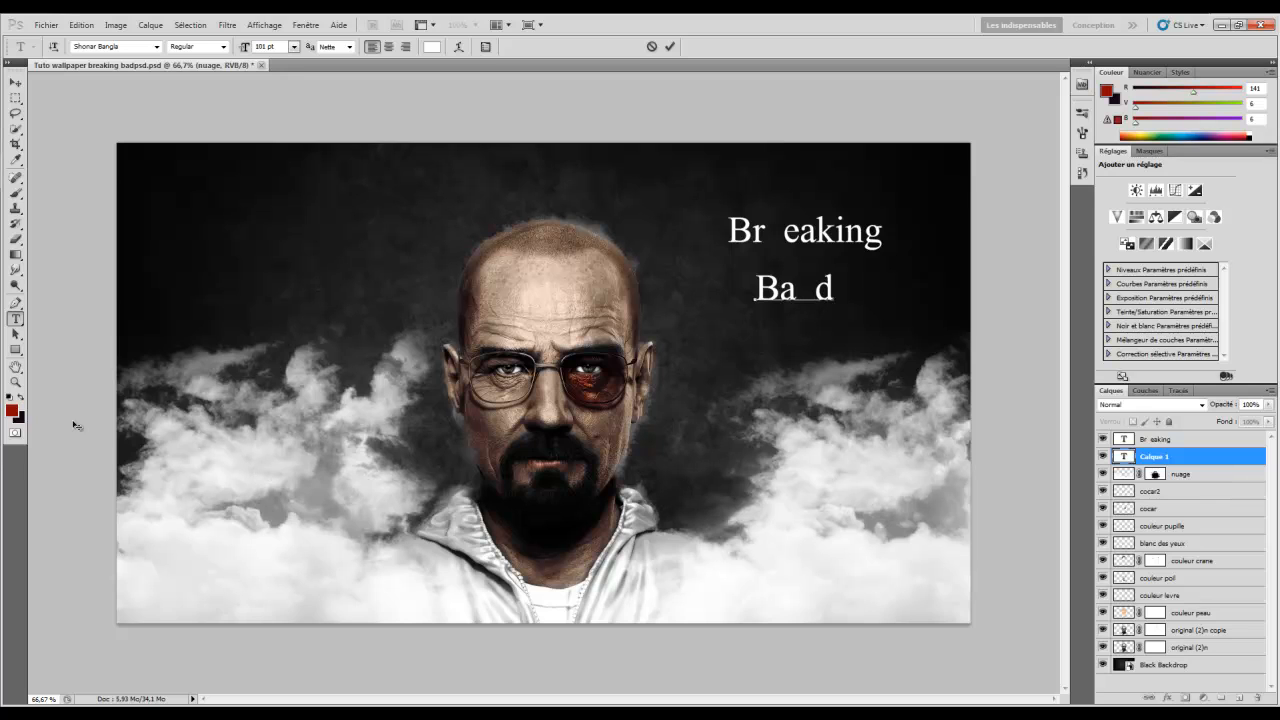
Set the foreground colour to dark green 0d390d
left_click(11, 410)
left_click(702, 399)
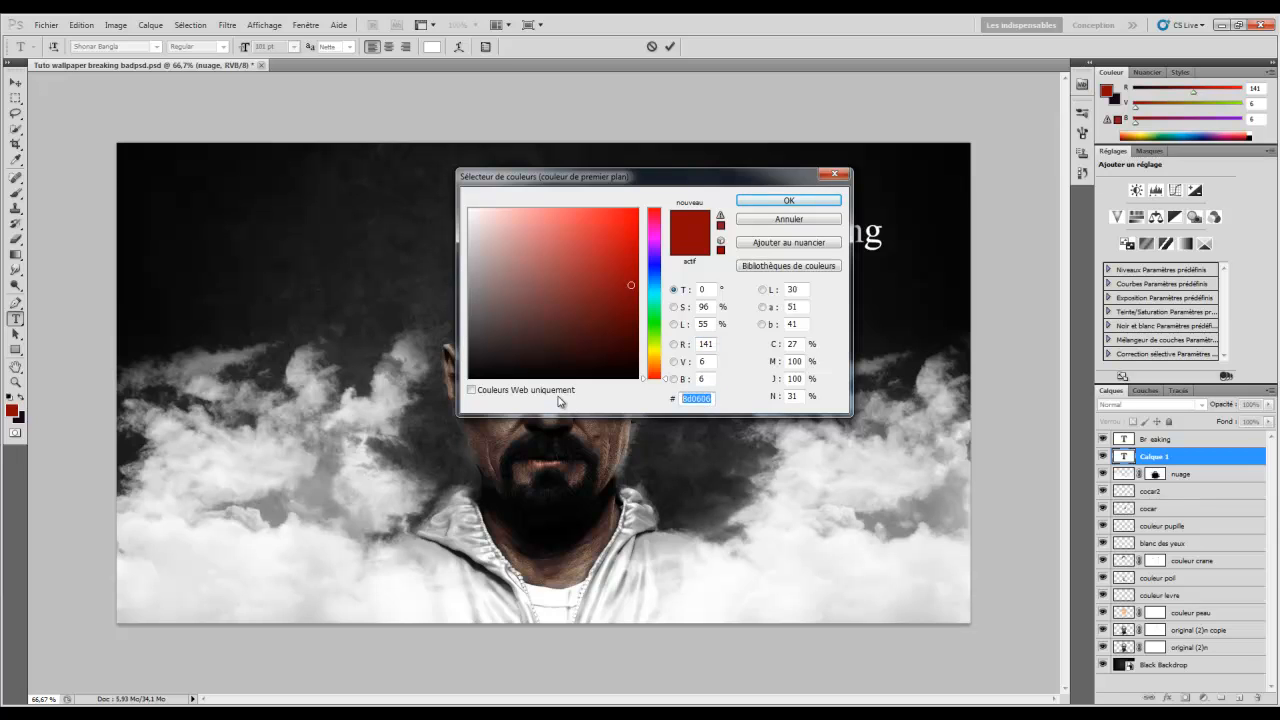
type("0d39")
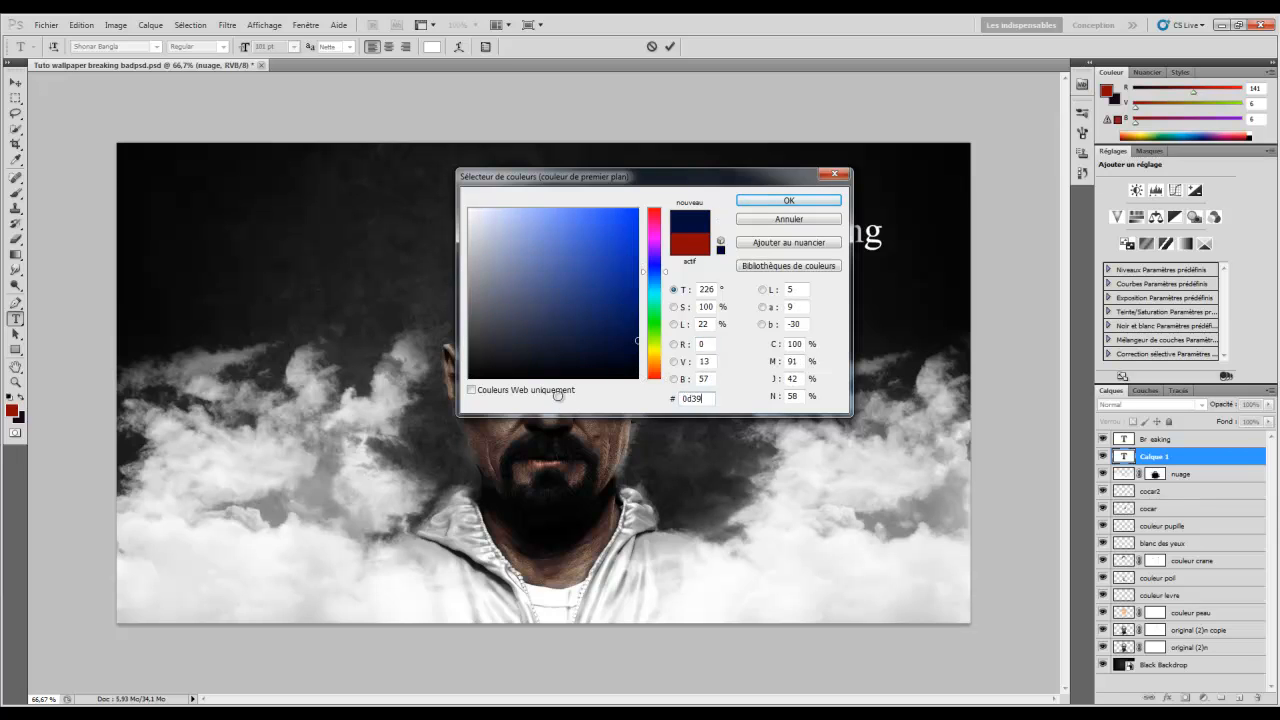
type("0d")
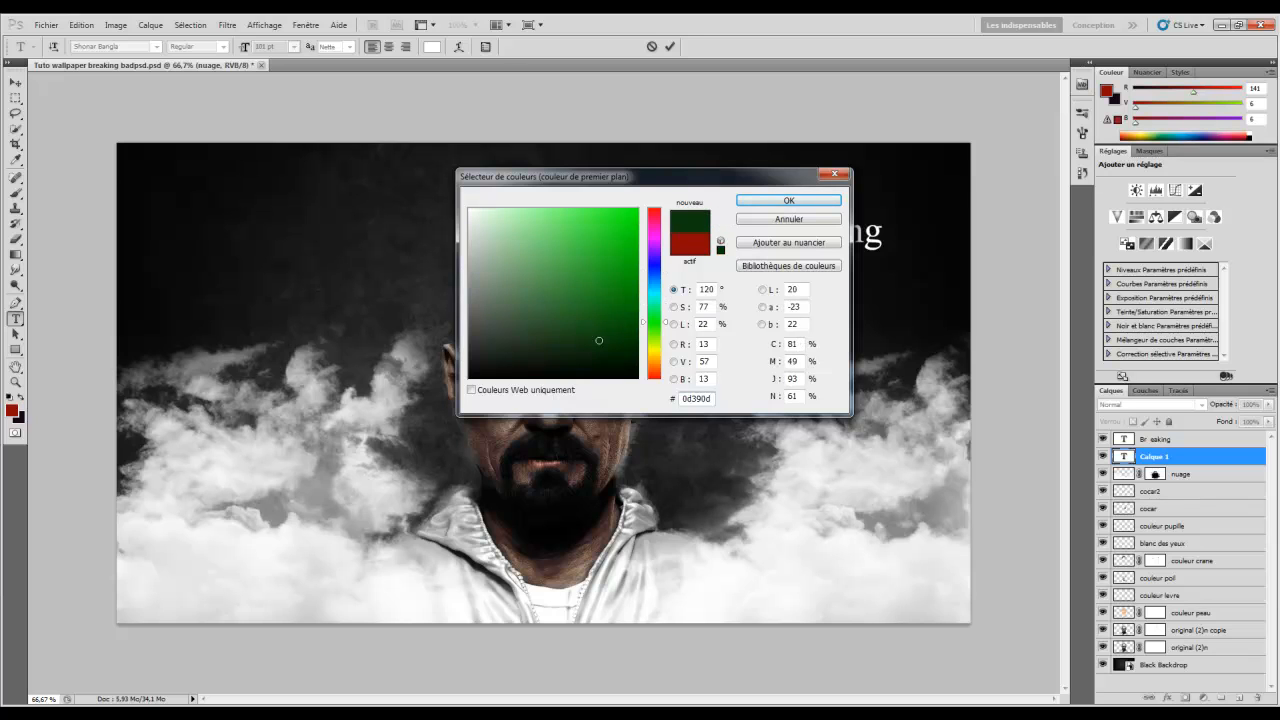
left_click(788, 203)
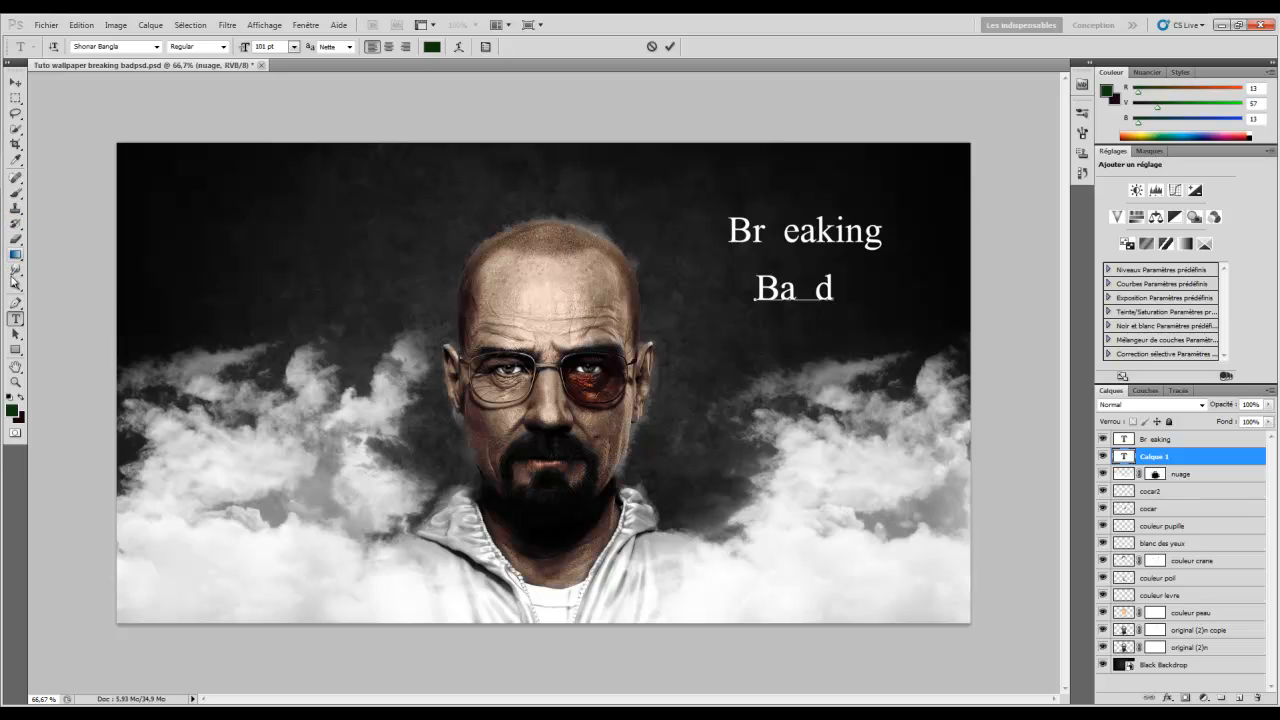
Draw a dark green square with the Rectangle tool over the letters Br
left_click(15, 350)
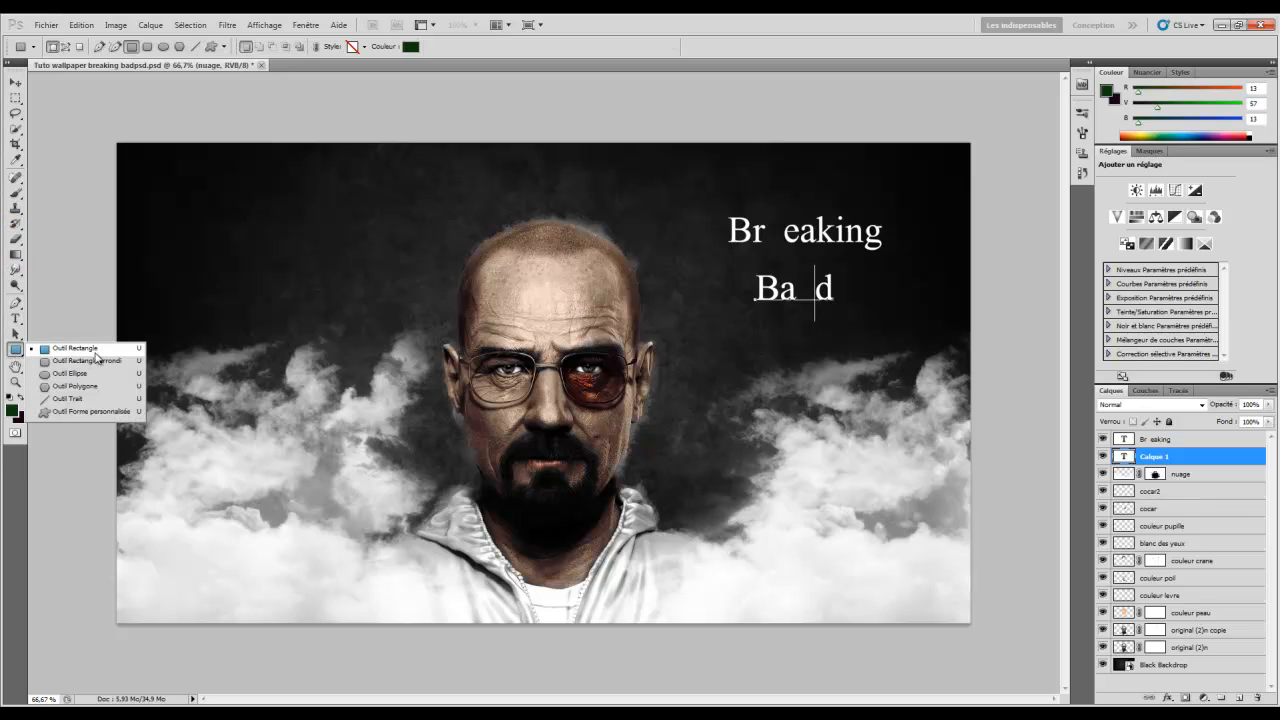
left_click(100, 350)
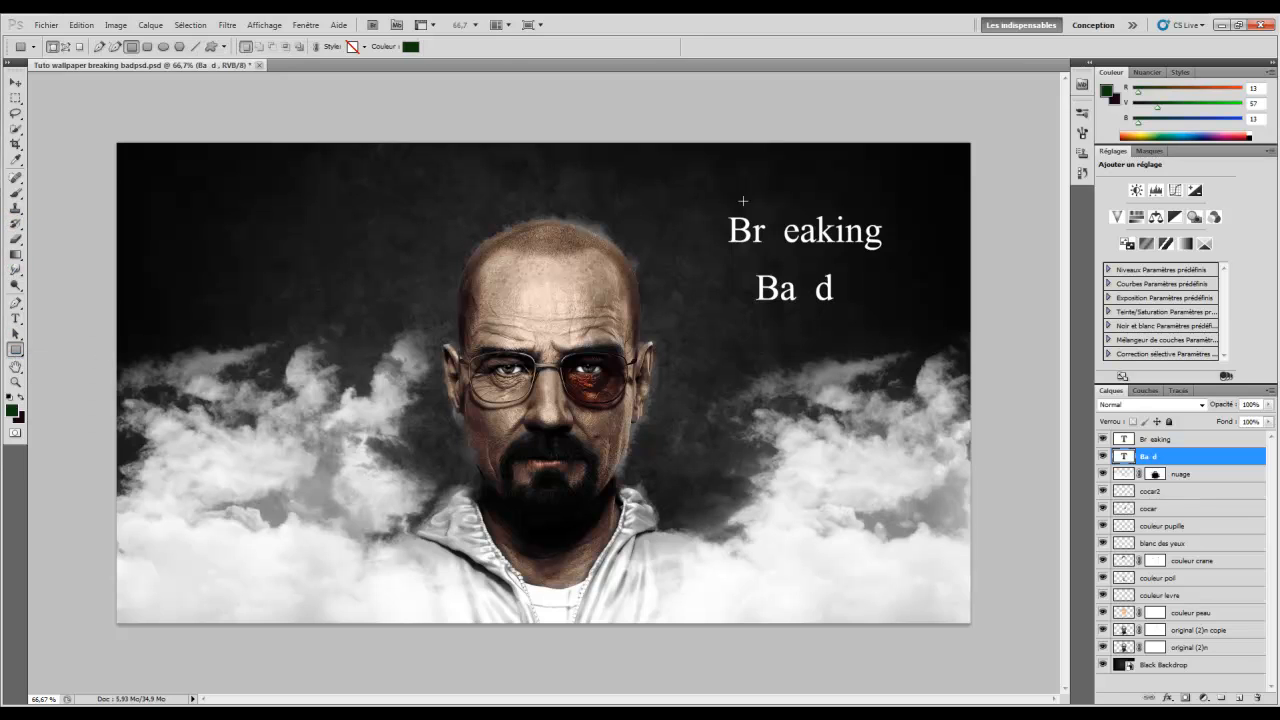
left_click_drag(710, 202, 762, 252)
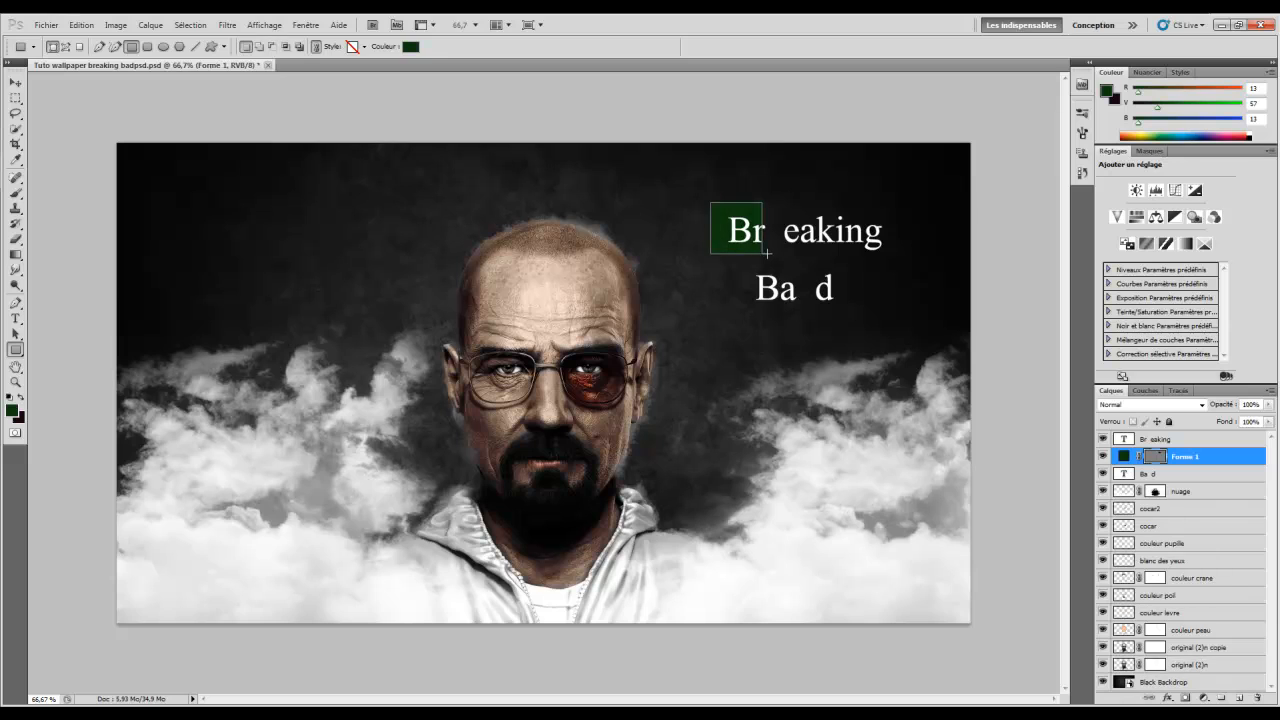
left_click(15, 82)
Nudge the green square into place behind Br and duplicate it as Forme 1 copie
left_click_drag(652, 215, 657, 220)
key("shift+Right")
key("shift+Right")
key("shift+Left")
key("shift+Left")
key("Right")
key("Right")
key("Right")
key("Right")
key("Up")
key("Up")
key("Up")
key("Right")
key("Right")
key("Right")
key("Right")
key("Down")
key("Up")
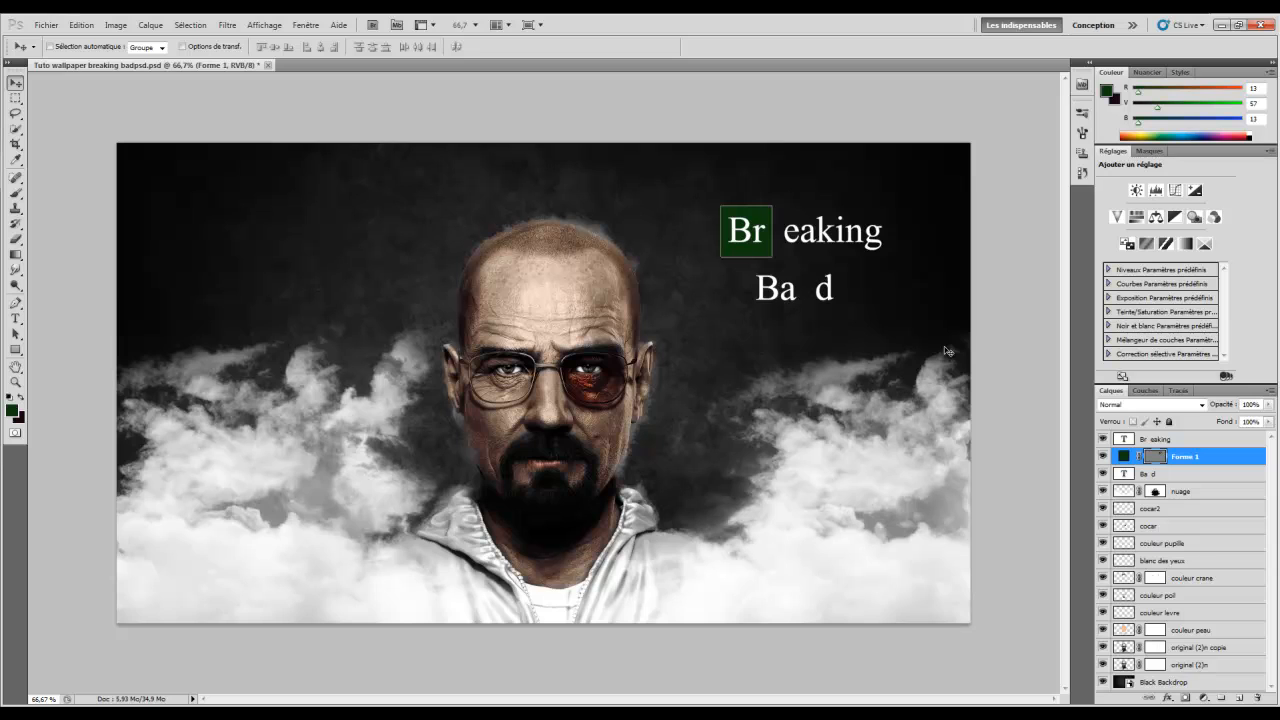
key("ctrl+j")
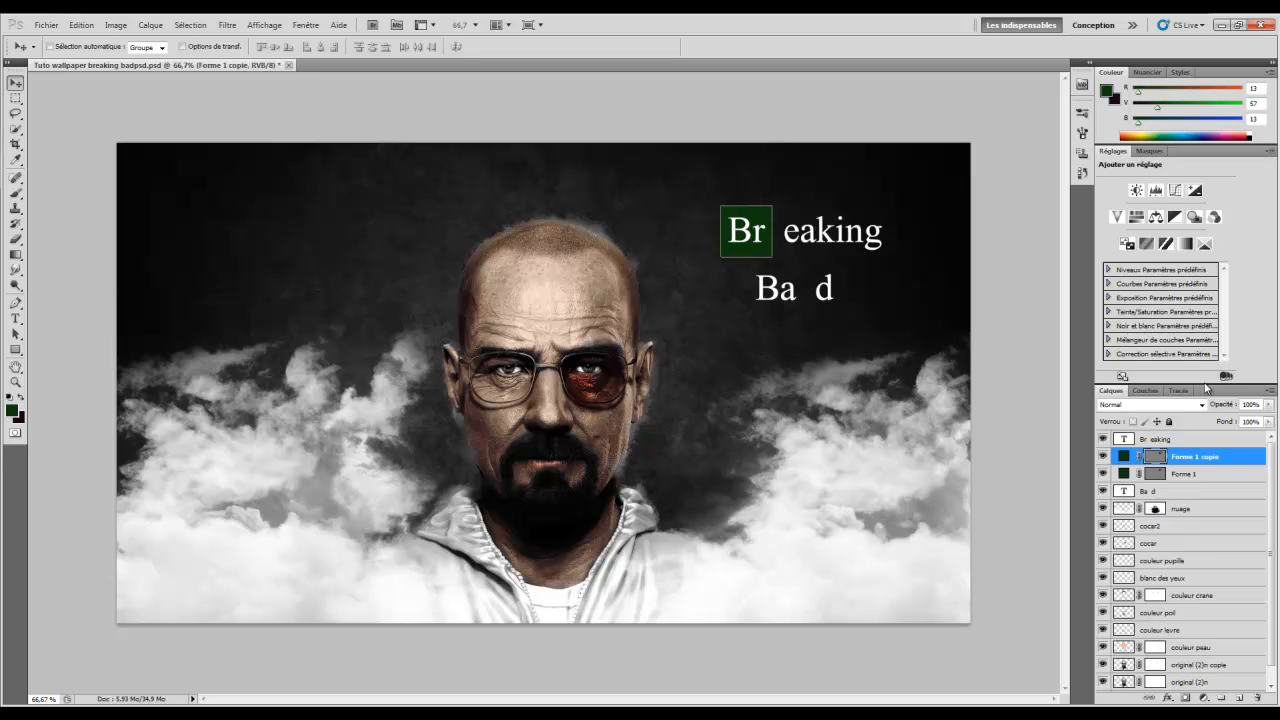
Stack the copied square beneath the Ba d text and position it behind Ba
double_click(1192, 455)
left_click_drag(1192, 452, 1194, 437)
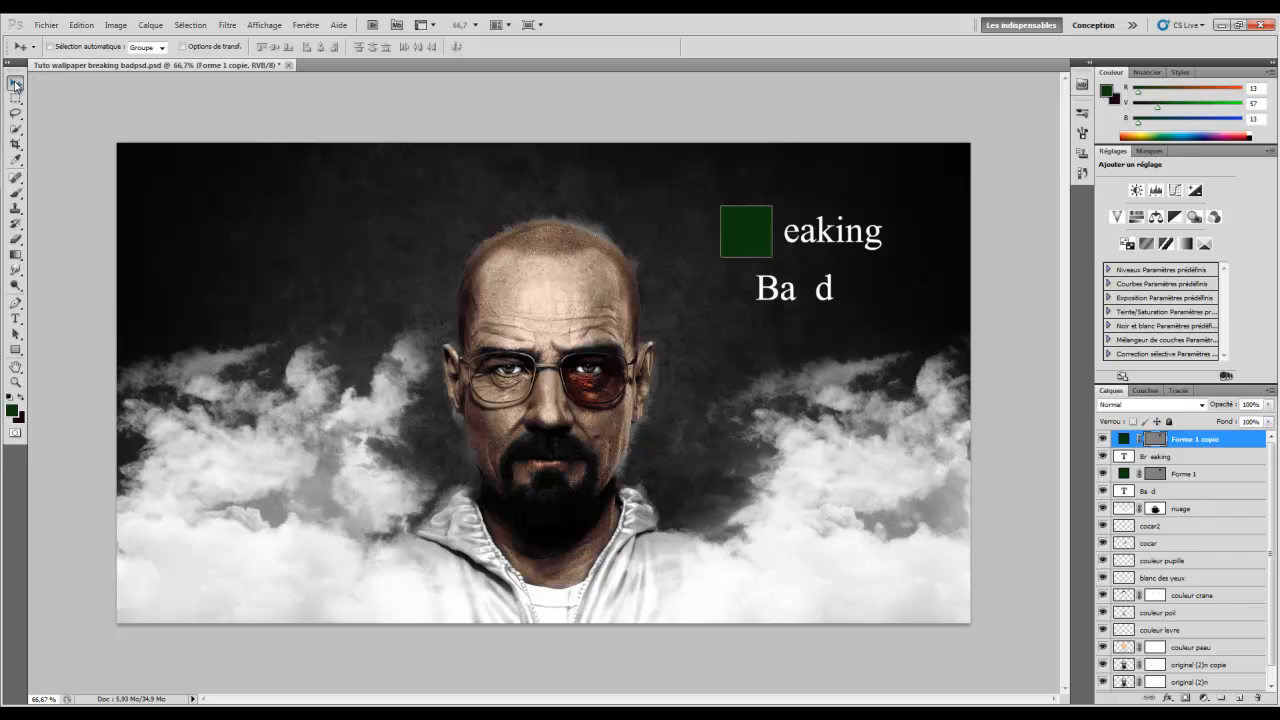
left_click_drag(1181, 443, 1179, 500)
left_click_drag(707, 286, 736, 343)
key("Right")
key("Right")
key("Right")
key("Right")
key("Up")
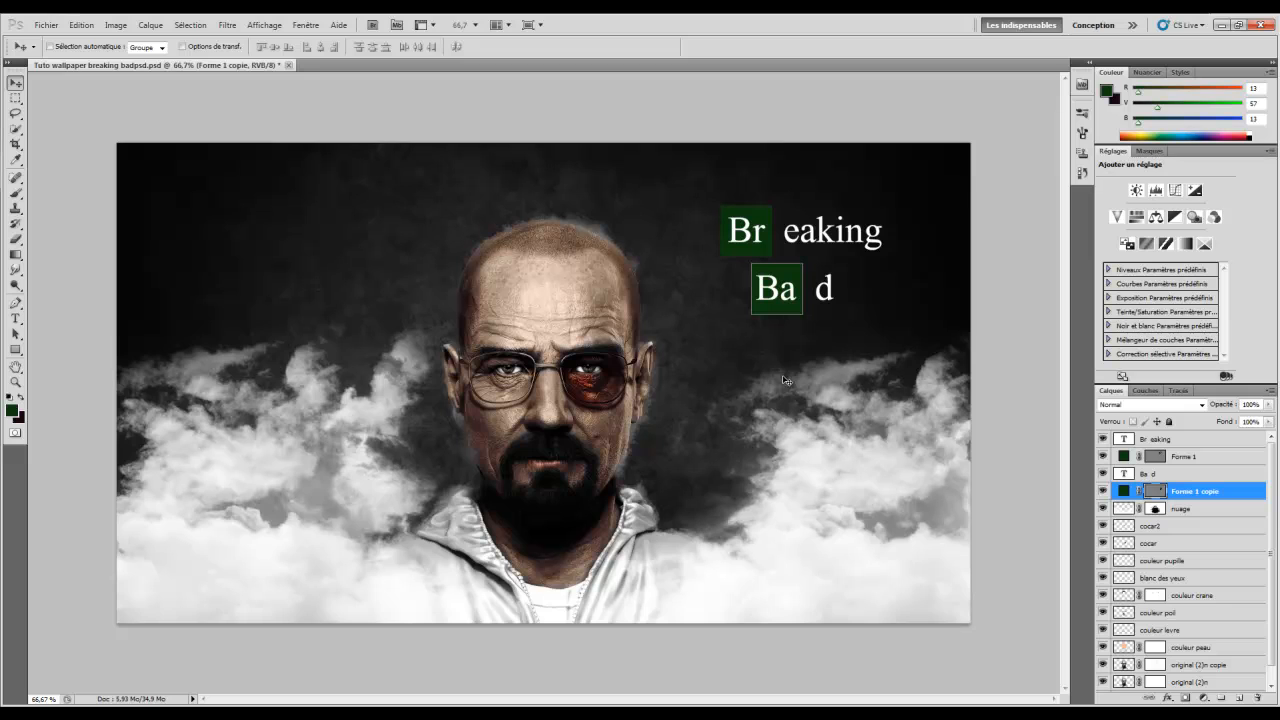
Shift the Ba d text and its green box right together, then check the box's visibility
left_click(1183, 476, "ctrl")
left_click_drag(852, 341, 870, 346)
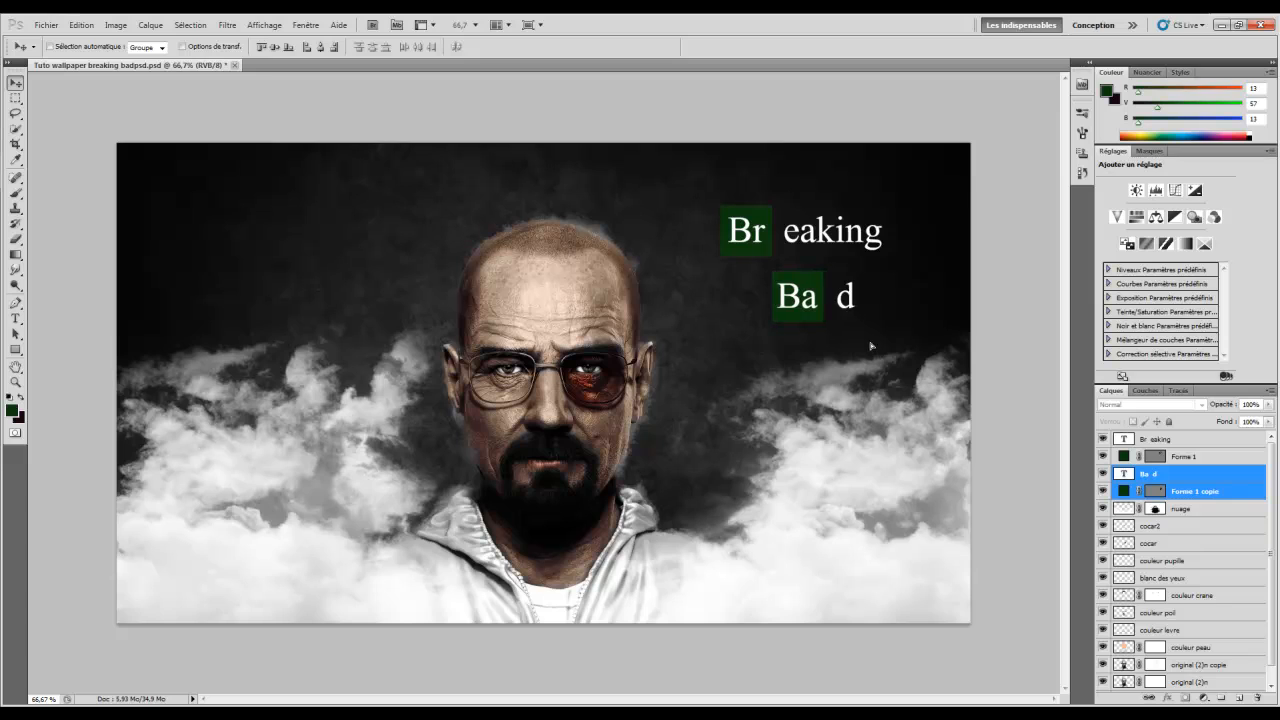
left_click(1199, 491)
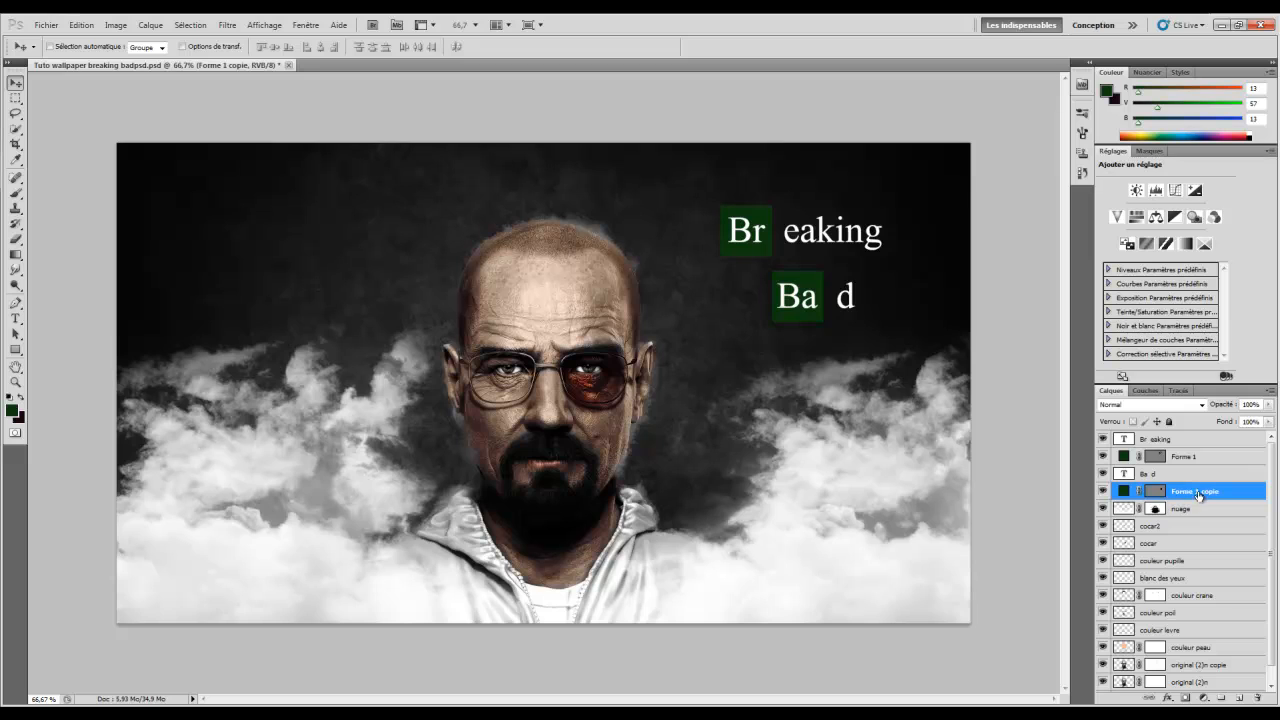
left_click(1103, 491)
left_click(1103, 491)
left_click(1168, 698)
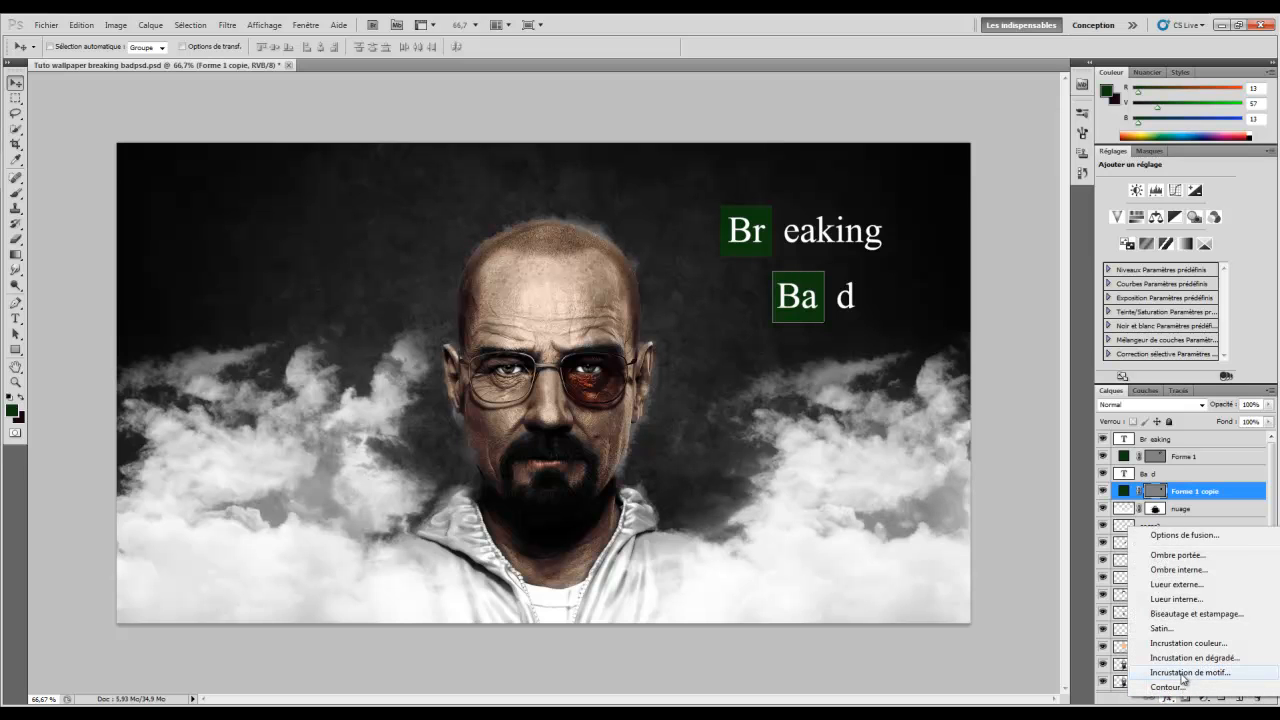
Give the Ba green box a white outline stroke of 2 px
left_click(1167, 688)
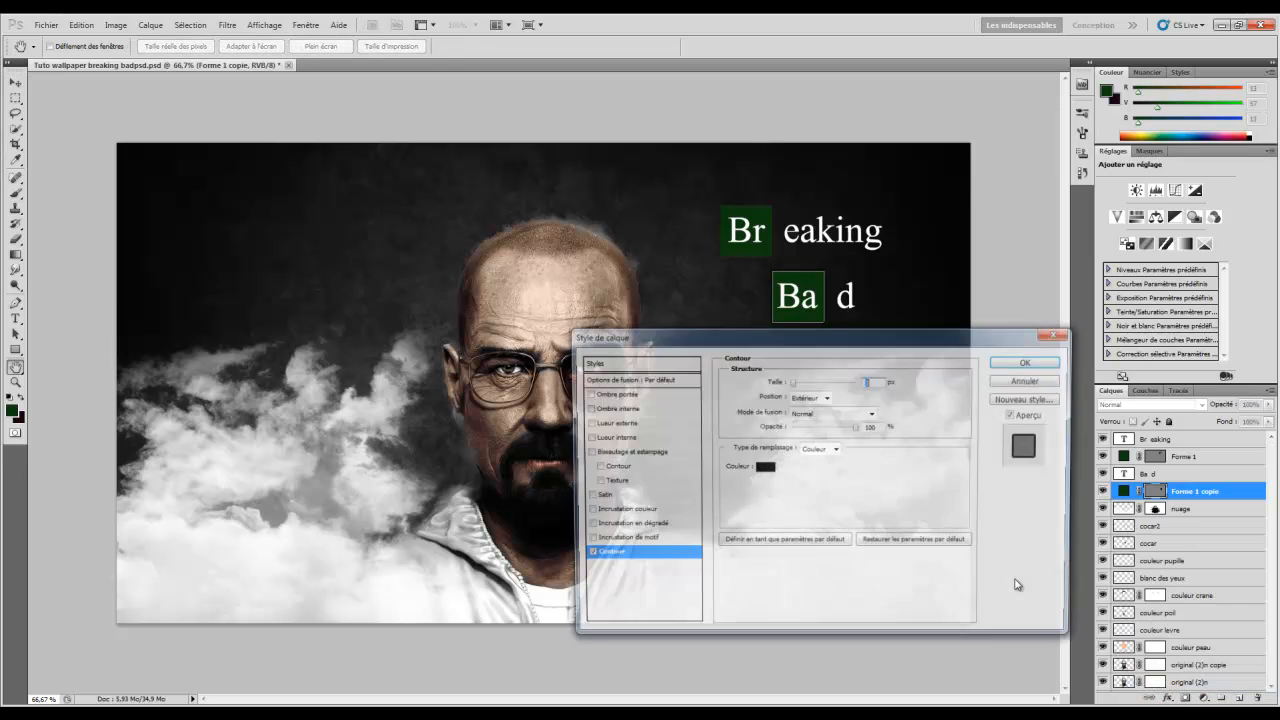
left_click(763, 471)
left_click_drag(552, 273, 406, 171)
left_click(818, 200)
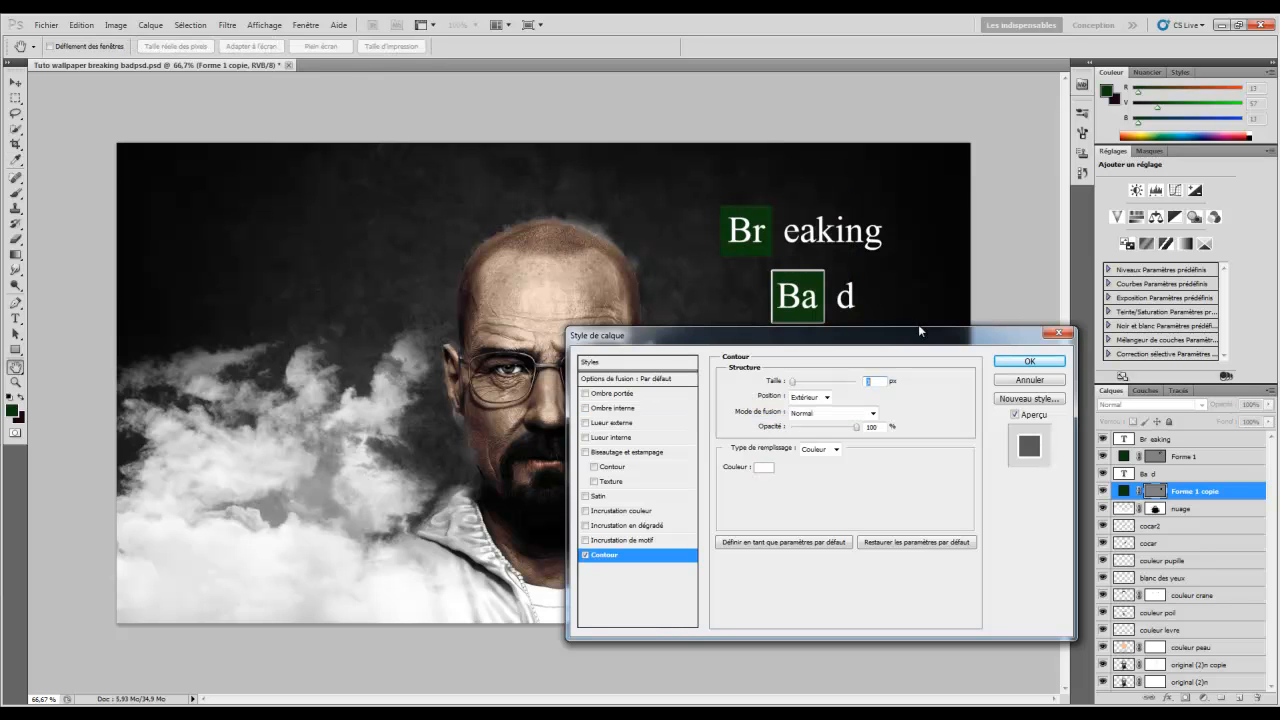
left_click_drag(784, 386, 773, 389)
left_click(1029, 361)
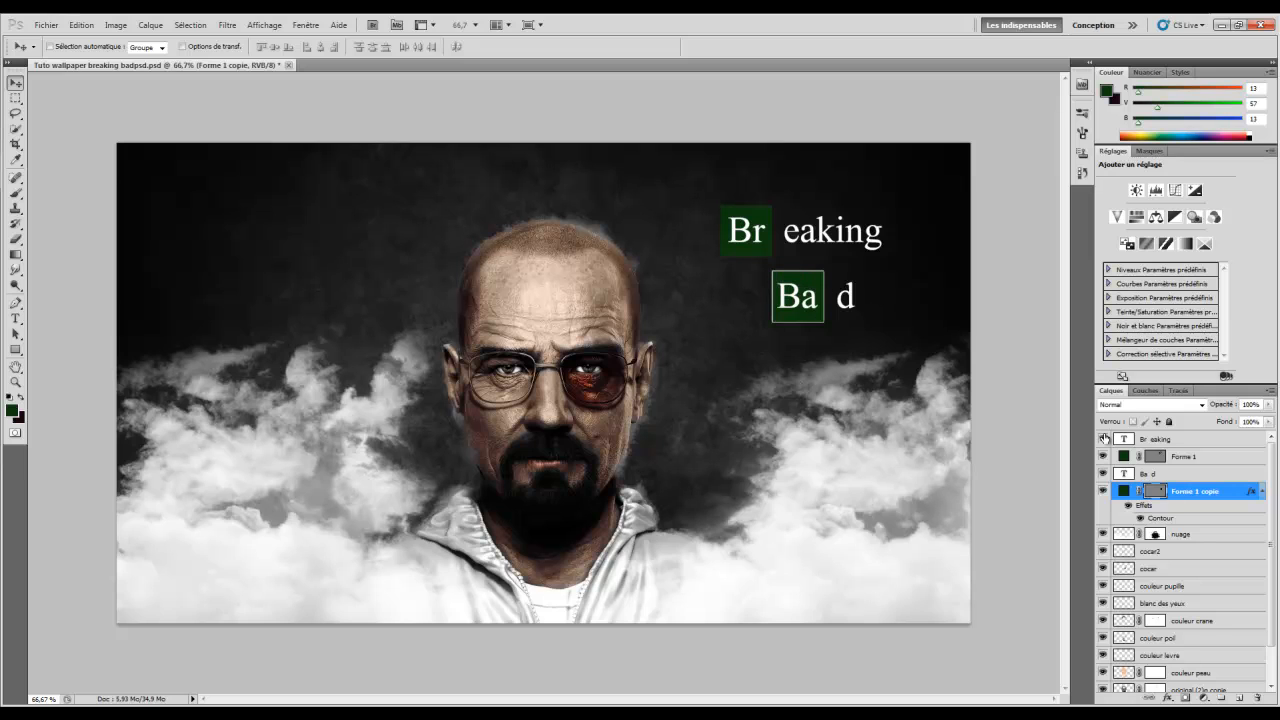
Add the same white 2 px outline stroke to the Br green square
left_click(1200, 459)
left_click(1168, 700)
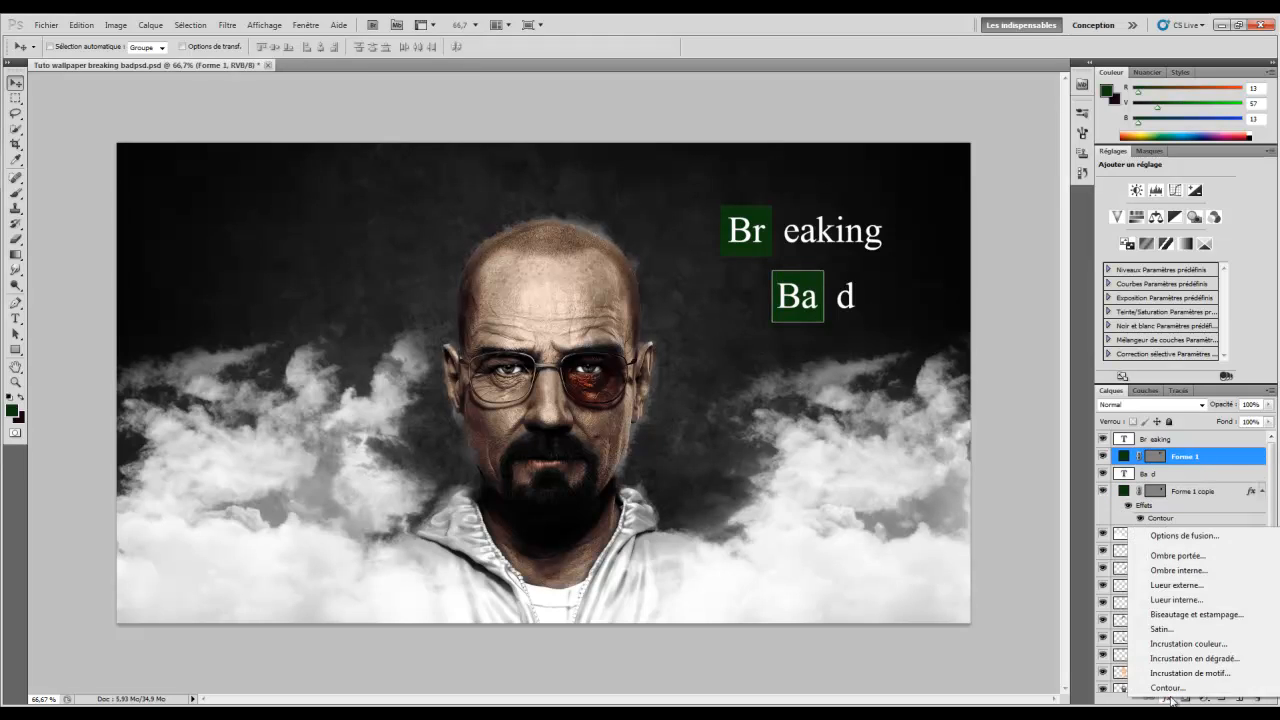
left_click(1168, 688)
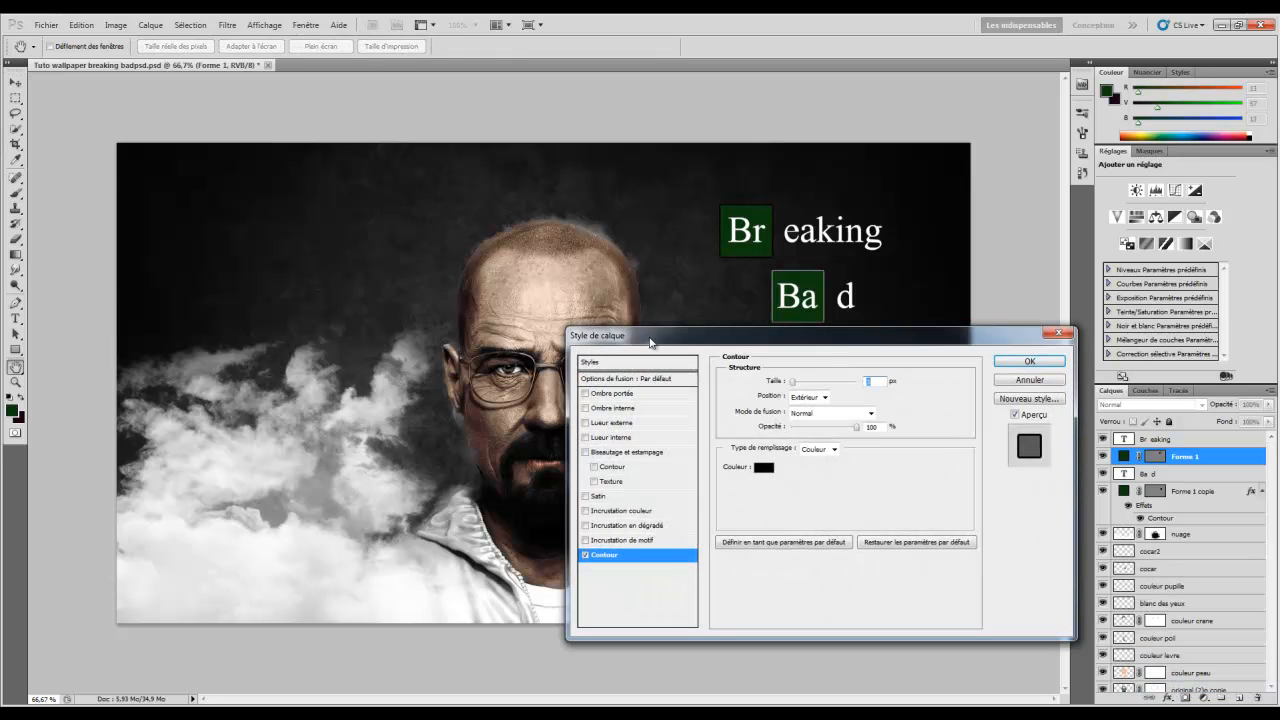
left_click(763, 467)
left_click_drag(640, 283, 306, 131)
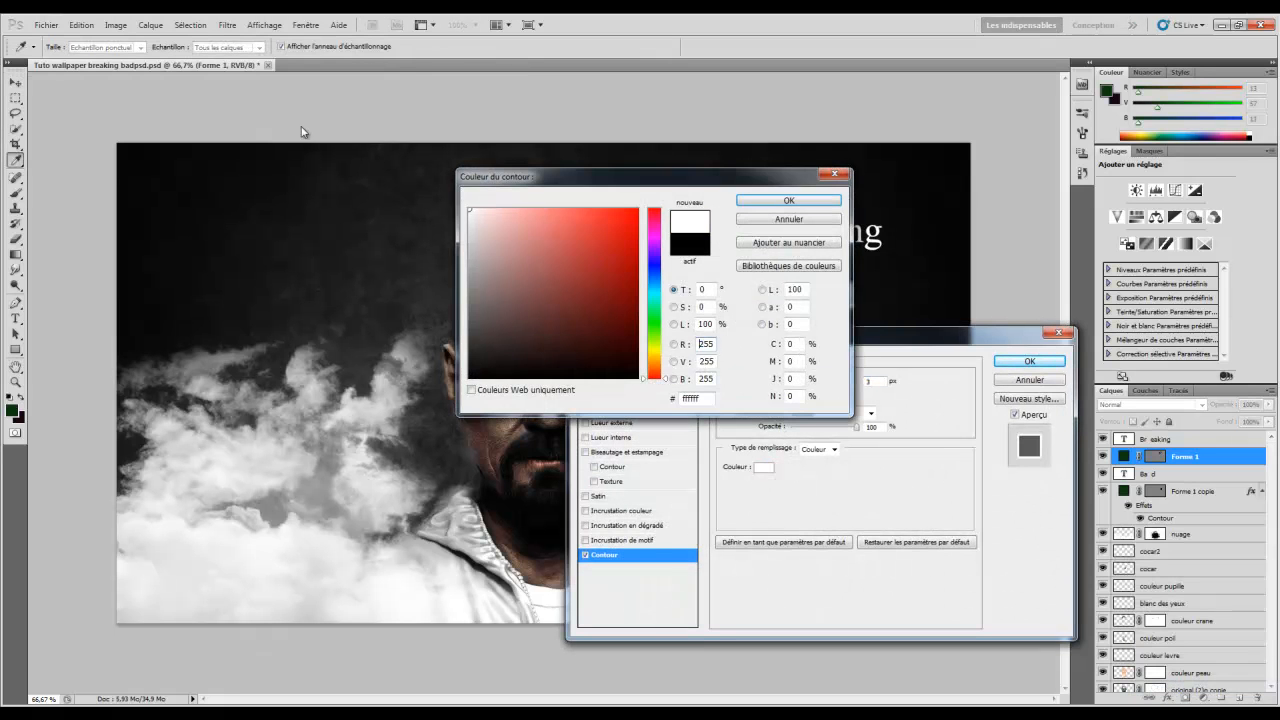
left_click(780, 205)
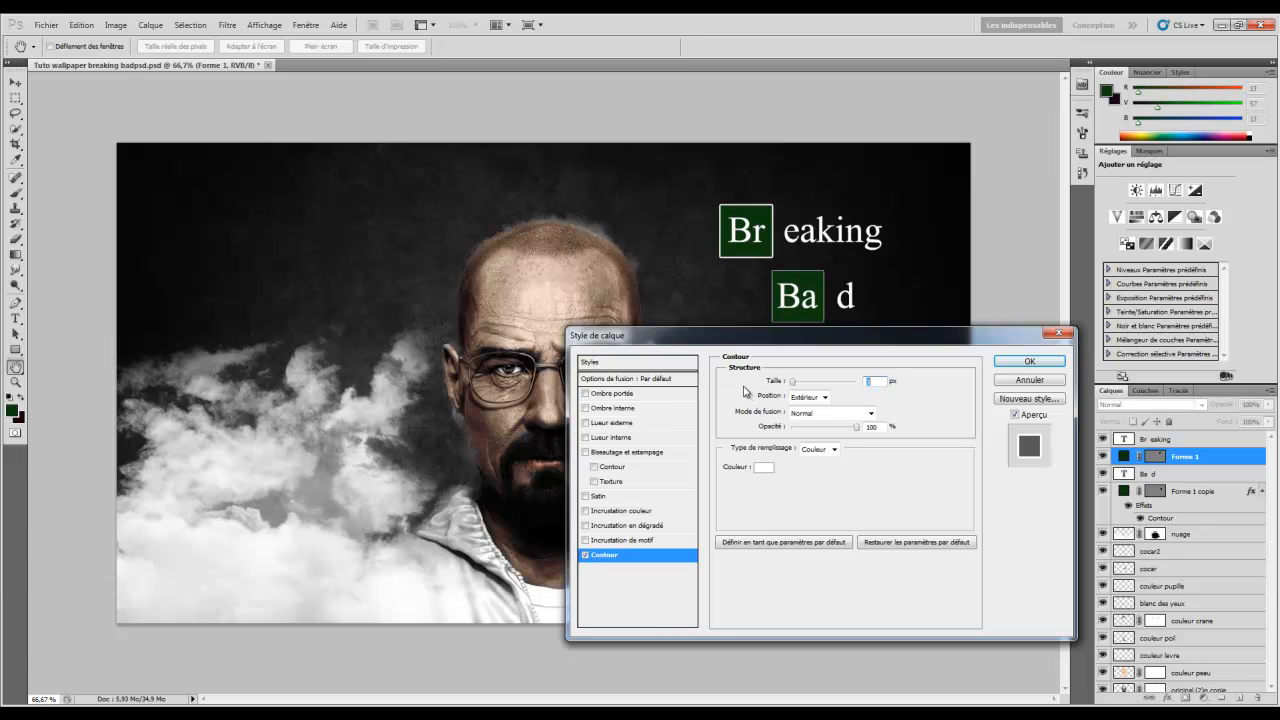
type("1")
left_click_drag(768, 385, 770, 386)
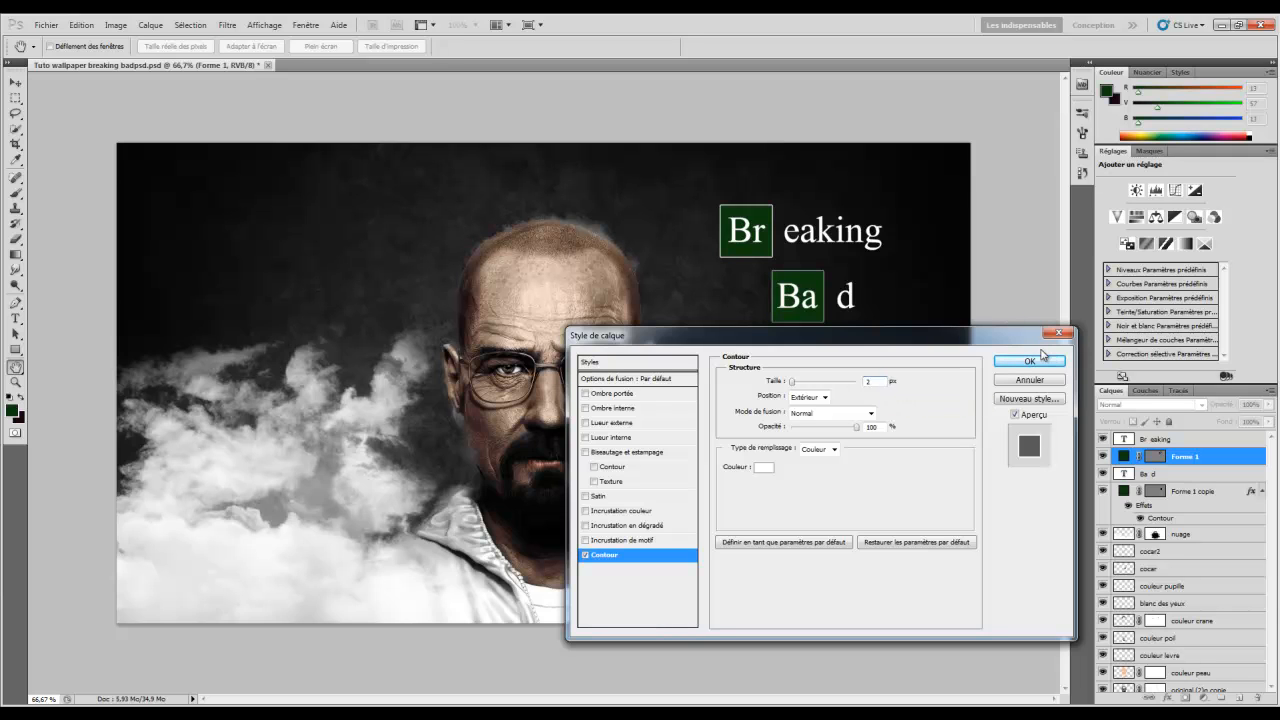
left_click(1030, 360)
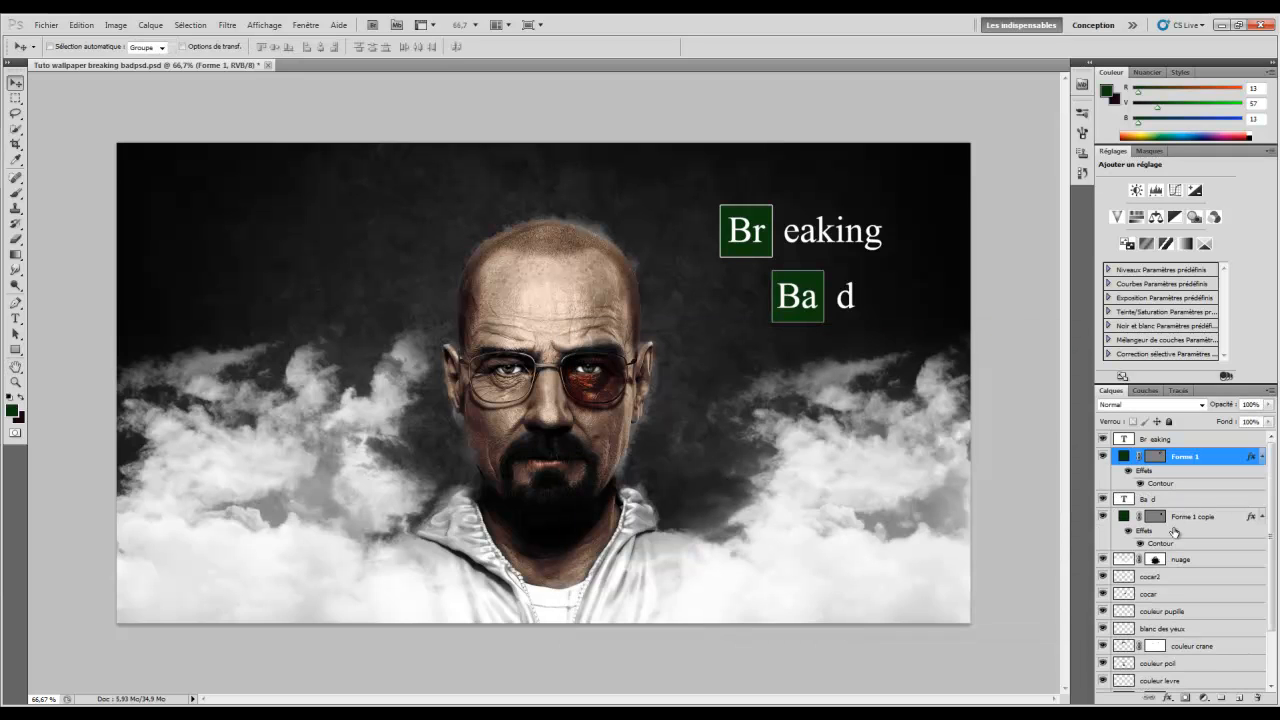
Reopen the Ba box's stroke settings and confirm they match the Br box
left_click(1160, 548)
double_click(1159, 545)
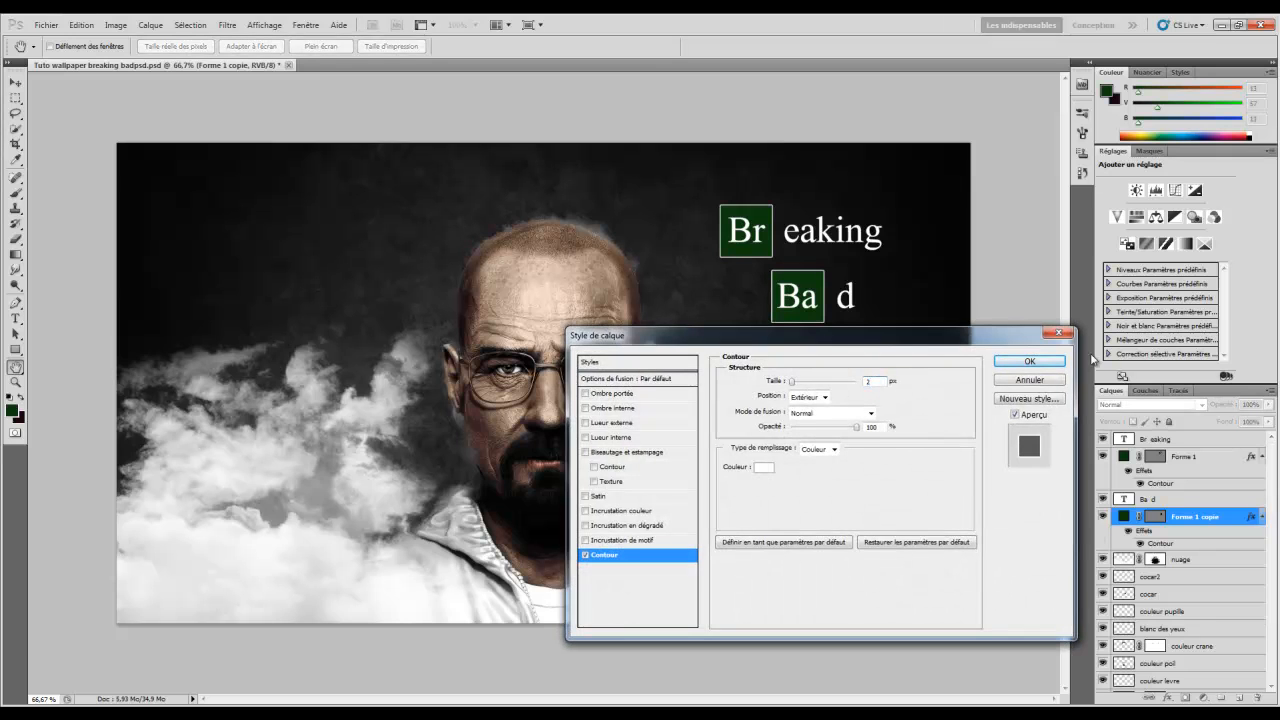
left_click(1056, 363)
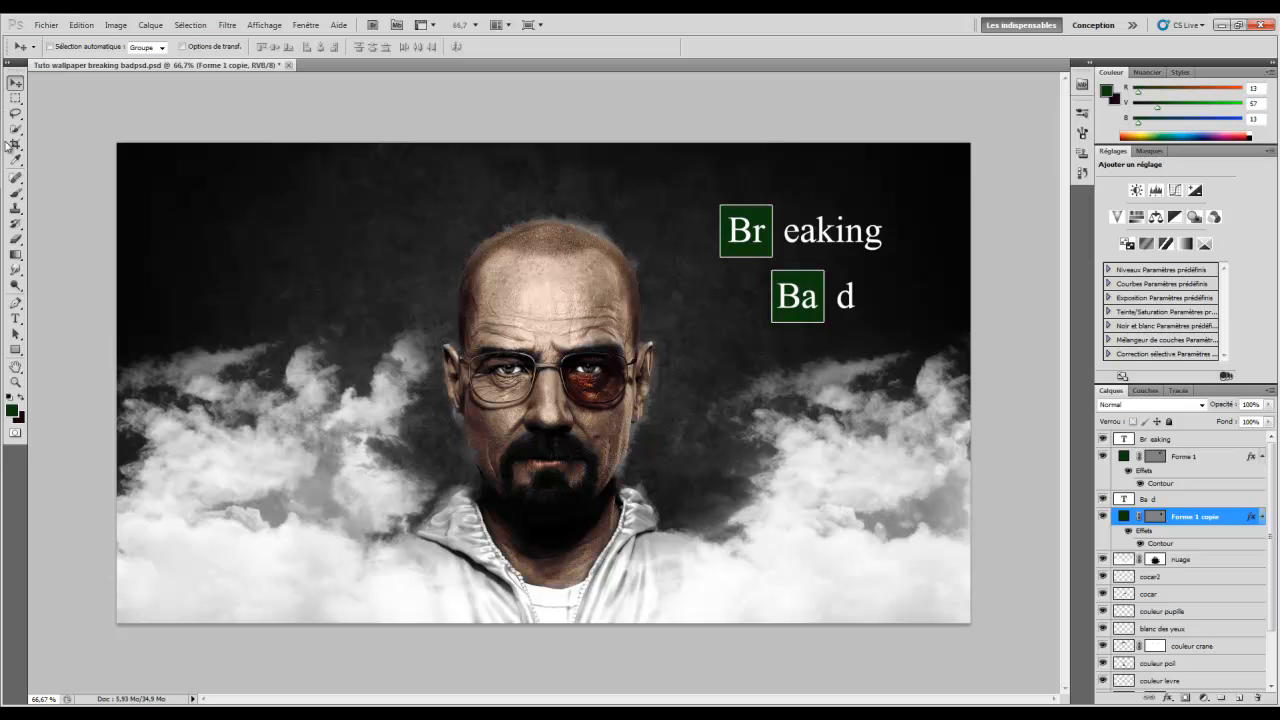
Delete the gaps so the titles read 'Bad' and 'Breaking'
left_click(15, 318)
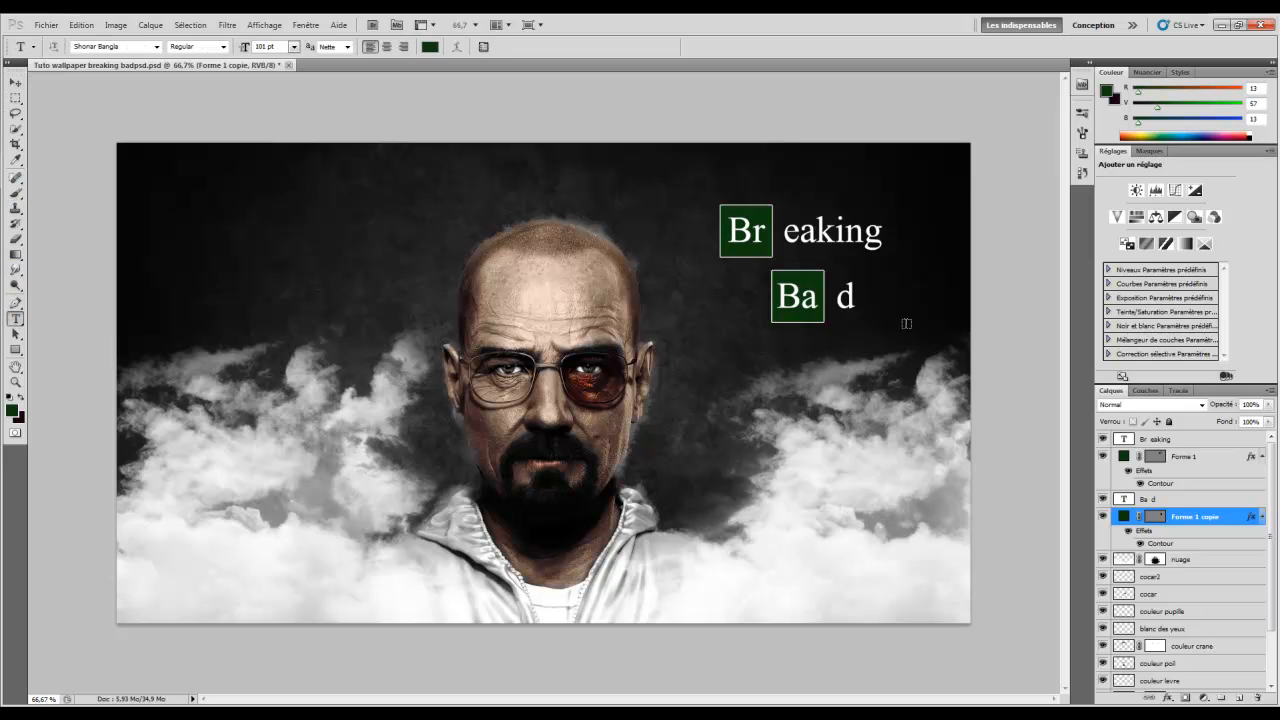
left_click(1160, 499)
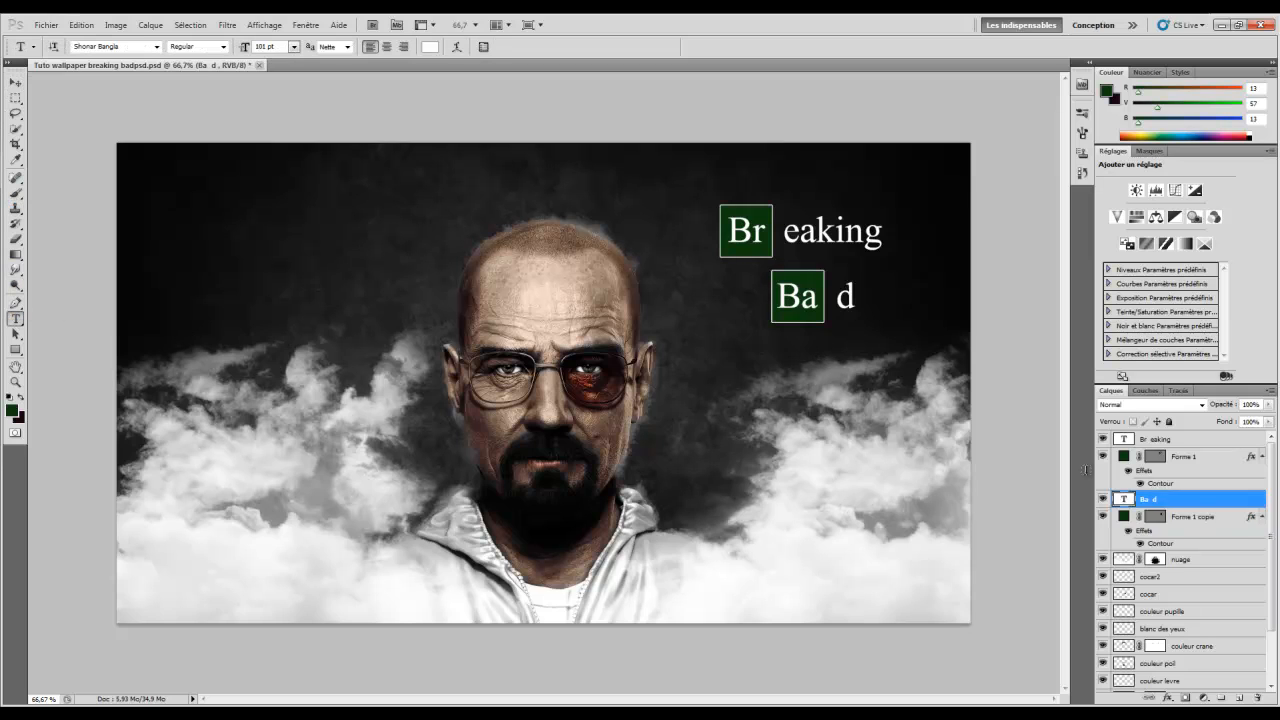
left_click(842, 297)
key("Delete")
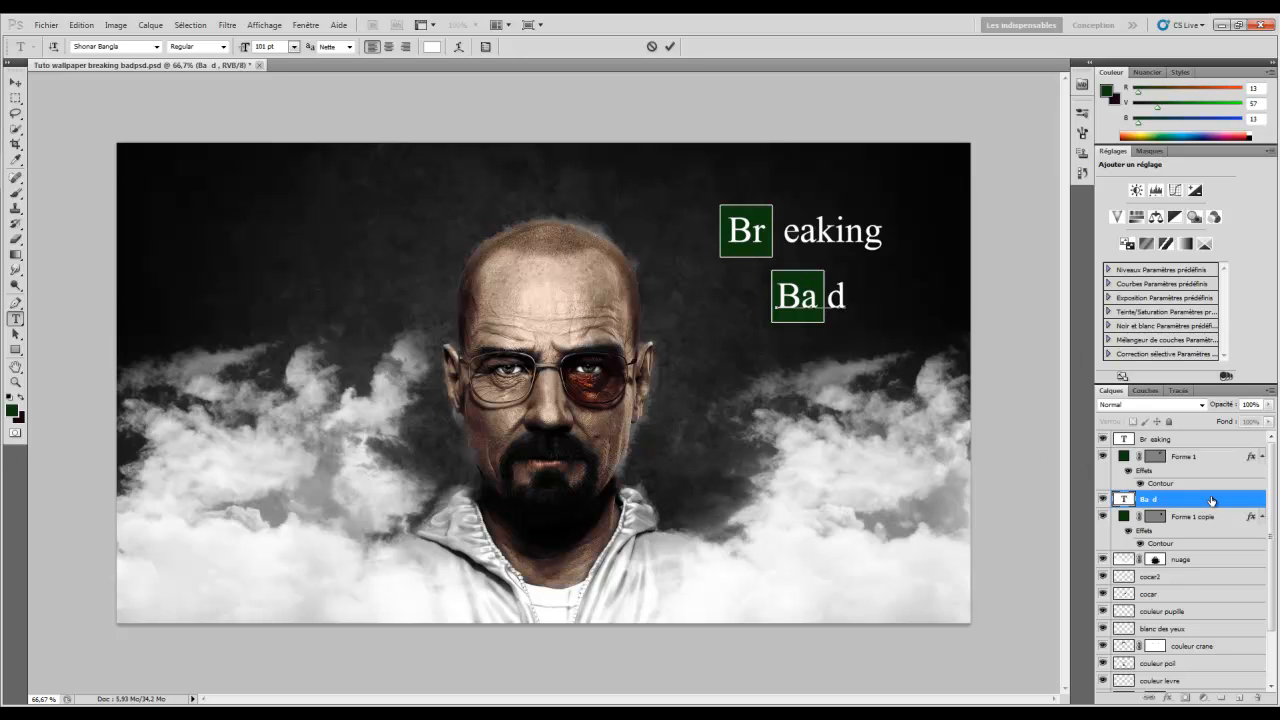
left_click(1182, 457)
left_click(1162, 440)
left_click(786, 234)
key("BackSpace")
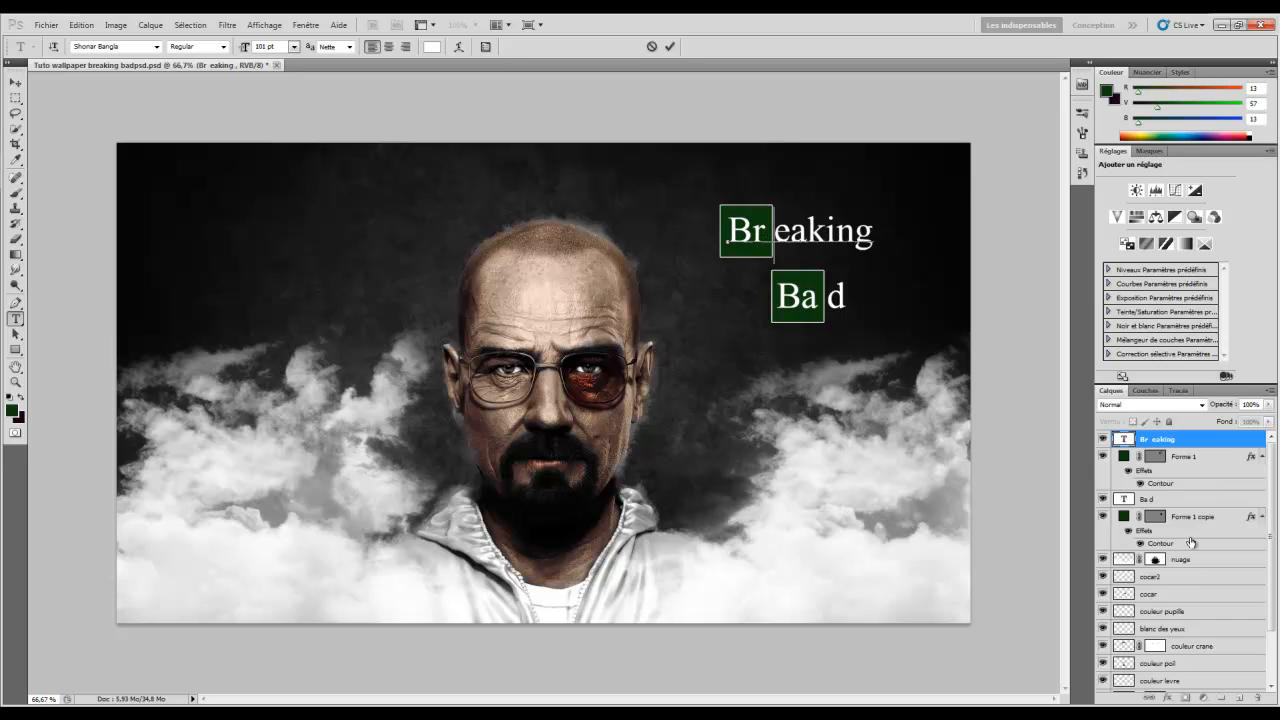
left_click(1165, 457)
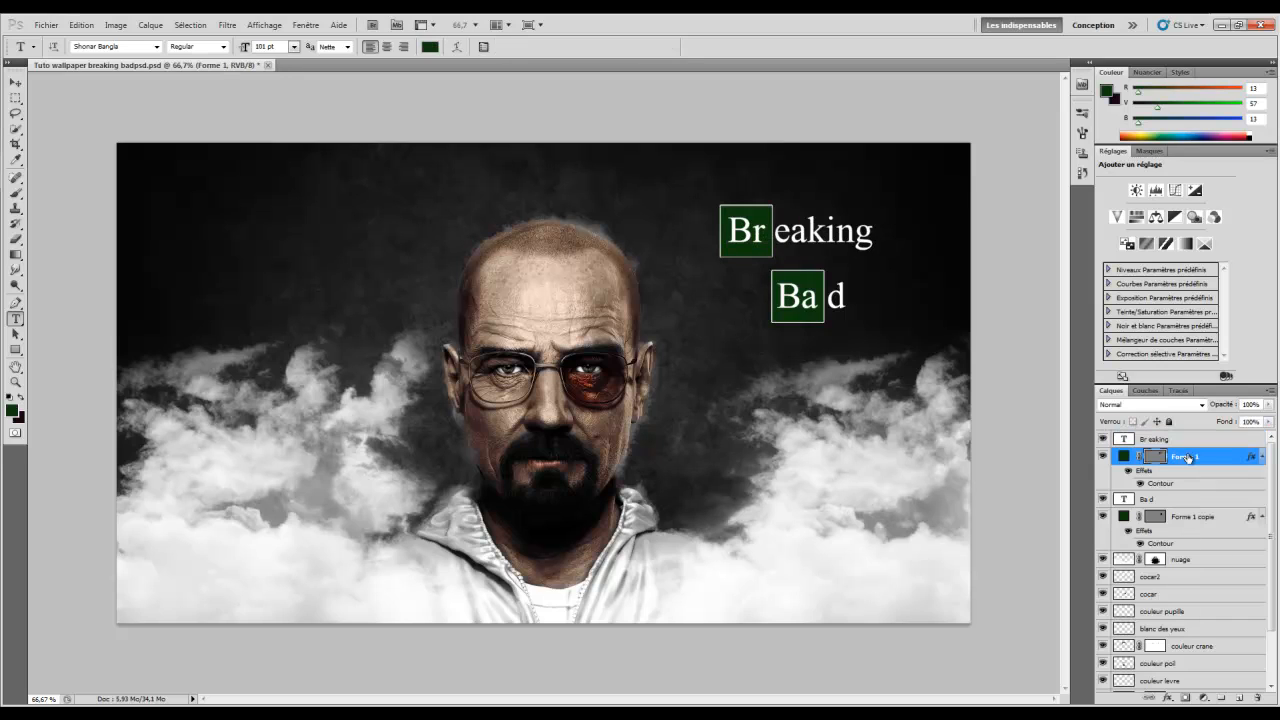
Nudge both green boxes left, shift the Ba block up-right, and open the Wallpaper 11 reference
left_click(13, 84)
key("Left")
key("Left")
key("Left")
key("Left")
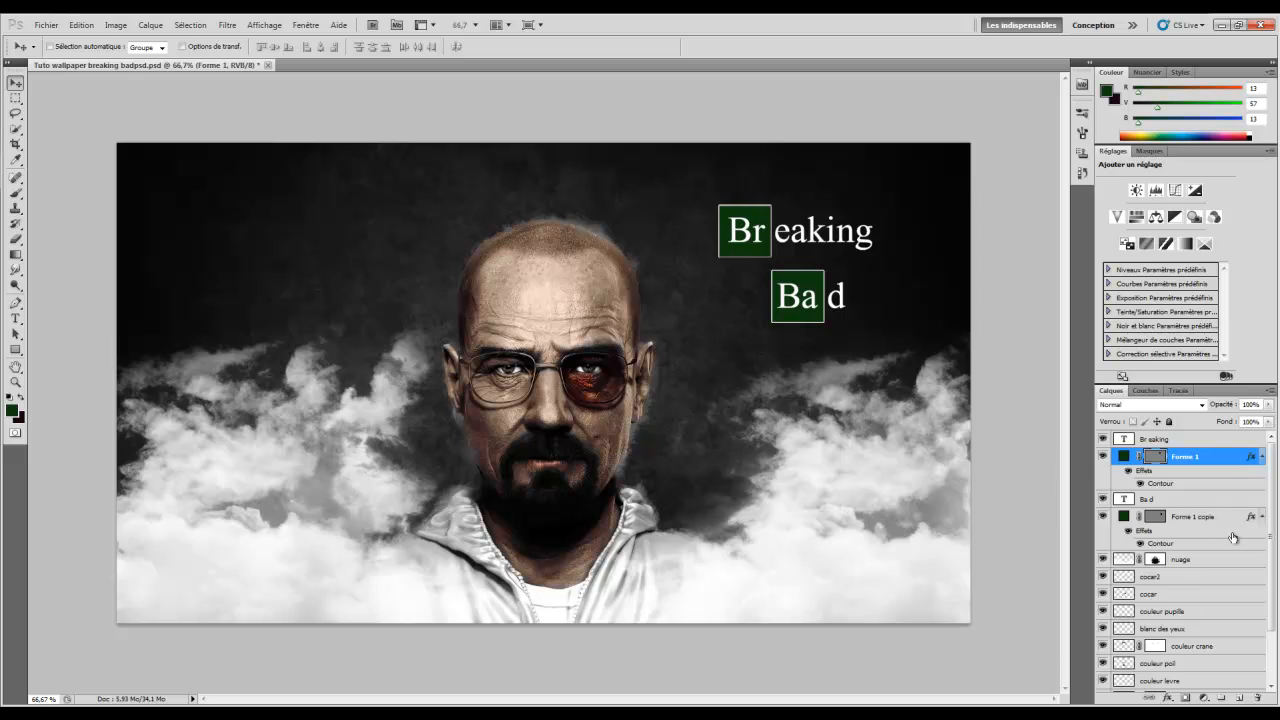
left_click(1202, 516)
key("Left")
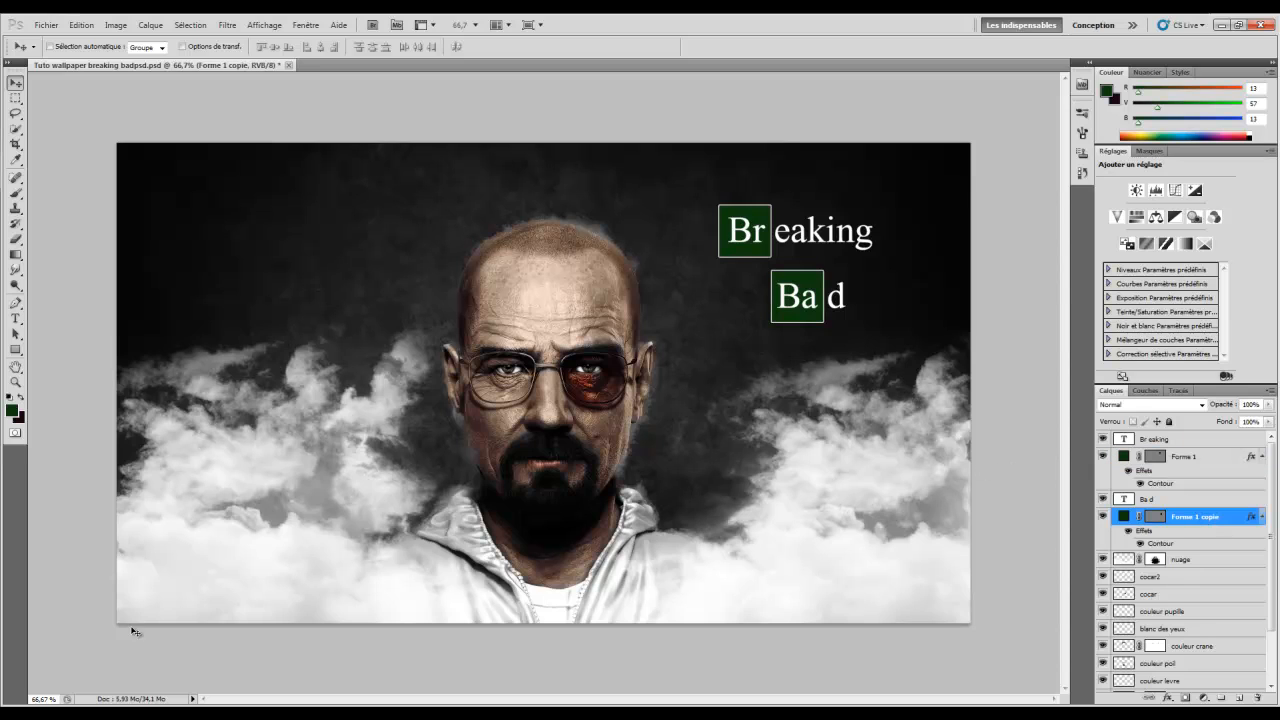
left_click(1200, 595)
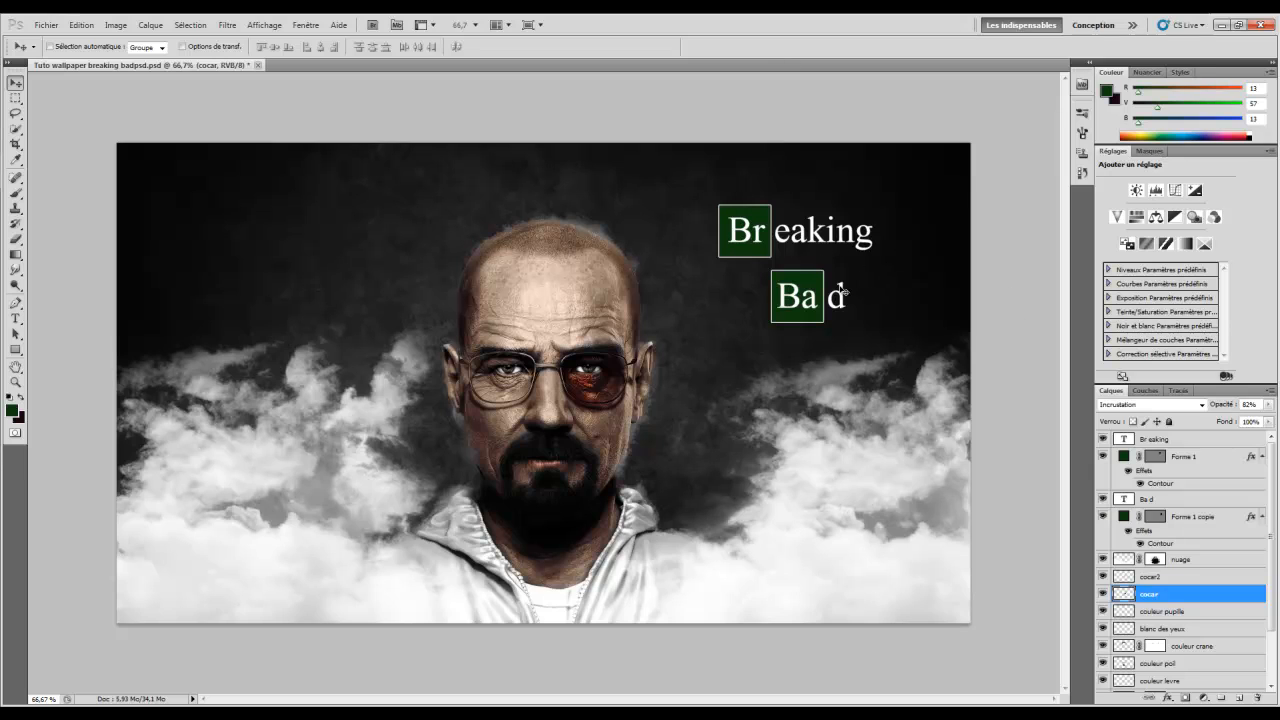
left_click(1208, 513)
left_click(1200, 503, "ctrl")
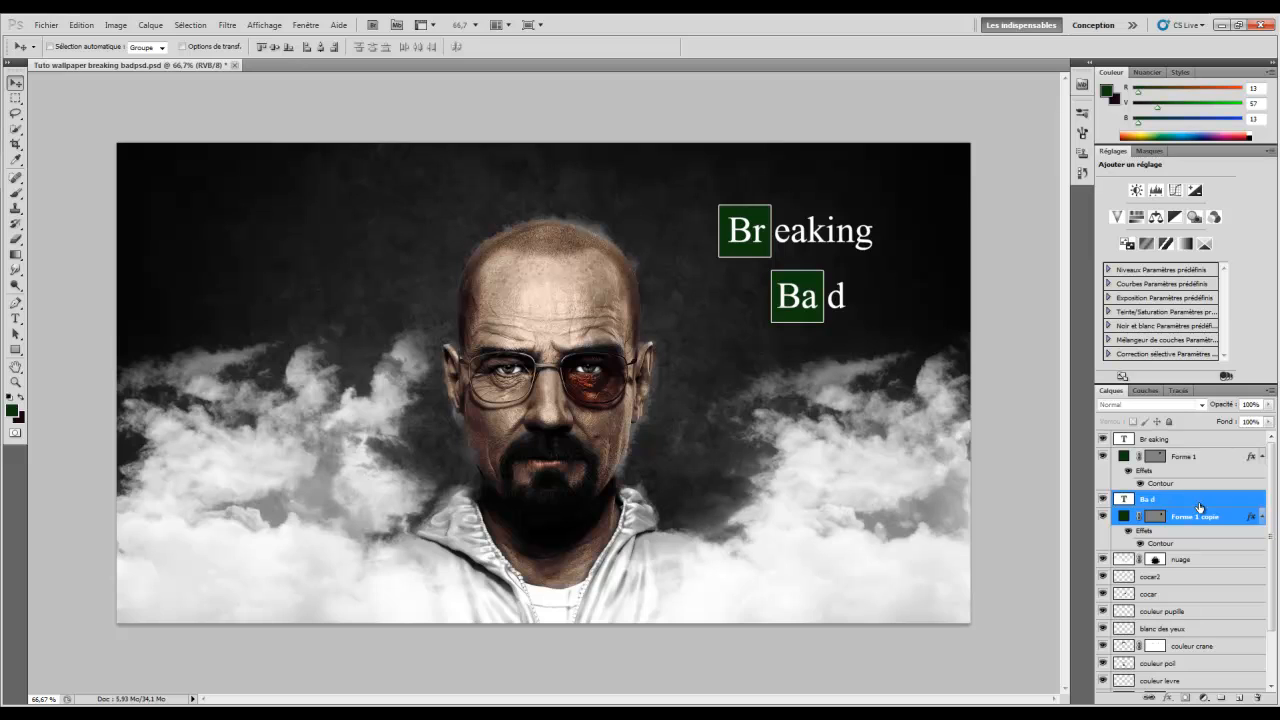
left_click_drag(674, 277, 683, 265)
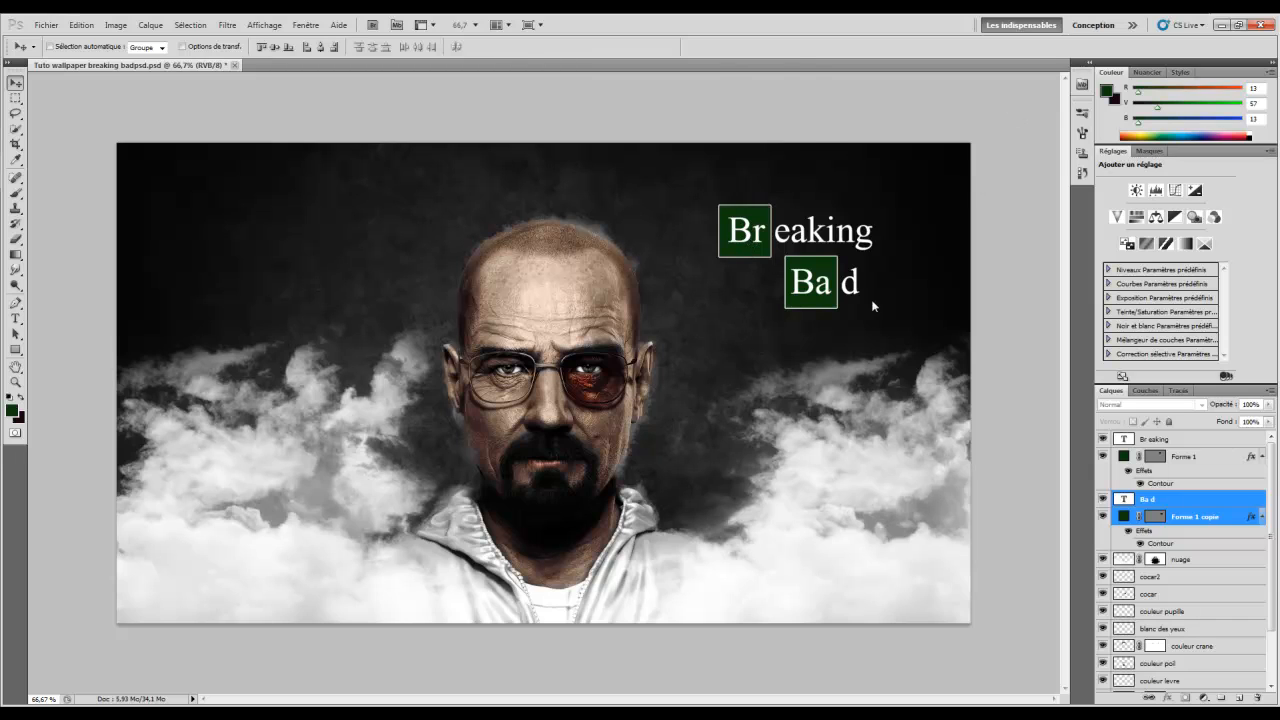
left_click(1221, 25)
double_click(87, 113)
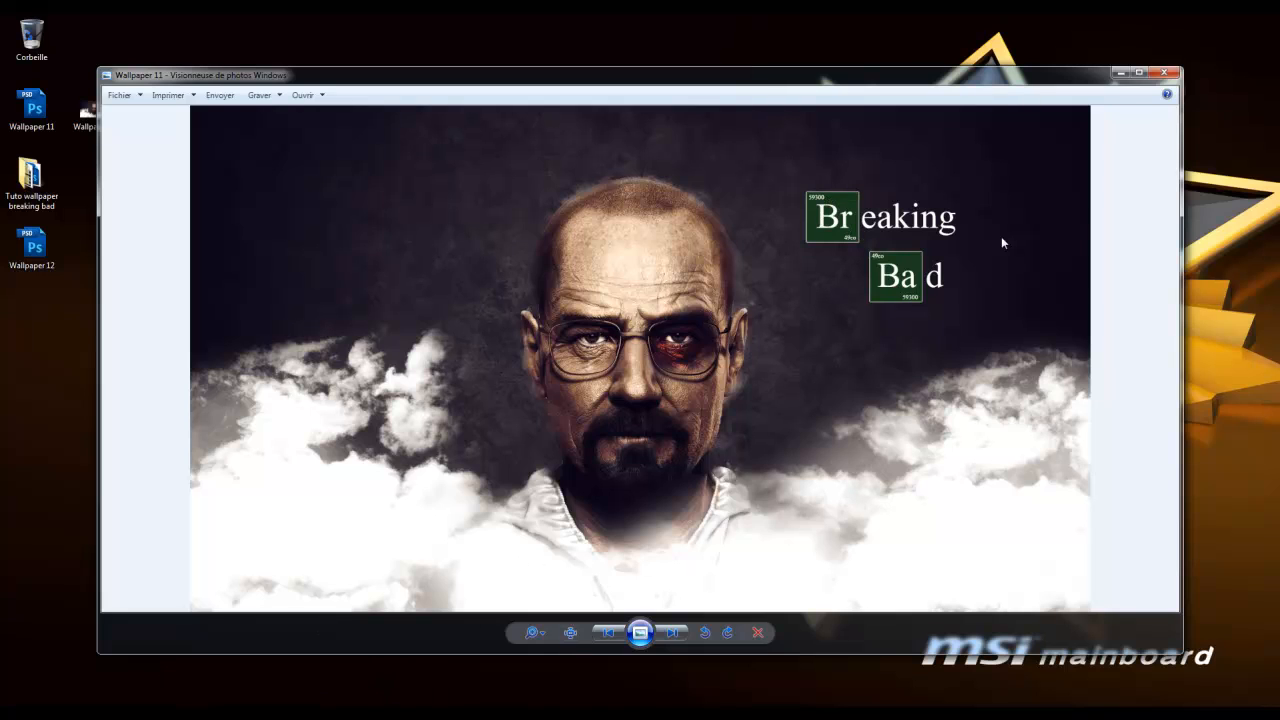
Leave the Wallpaper 11 reference and return to the 'Tuto wallpaper breaking badpsd.psd' document
left_click(278, 715)
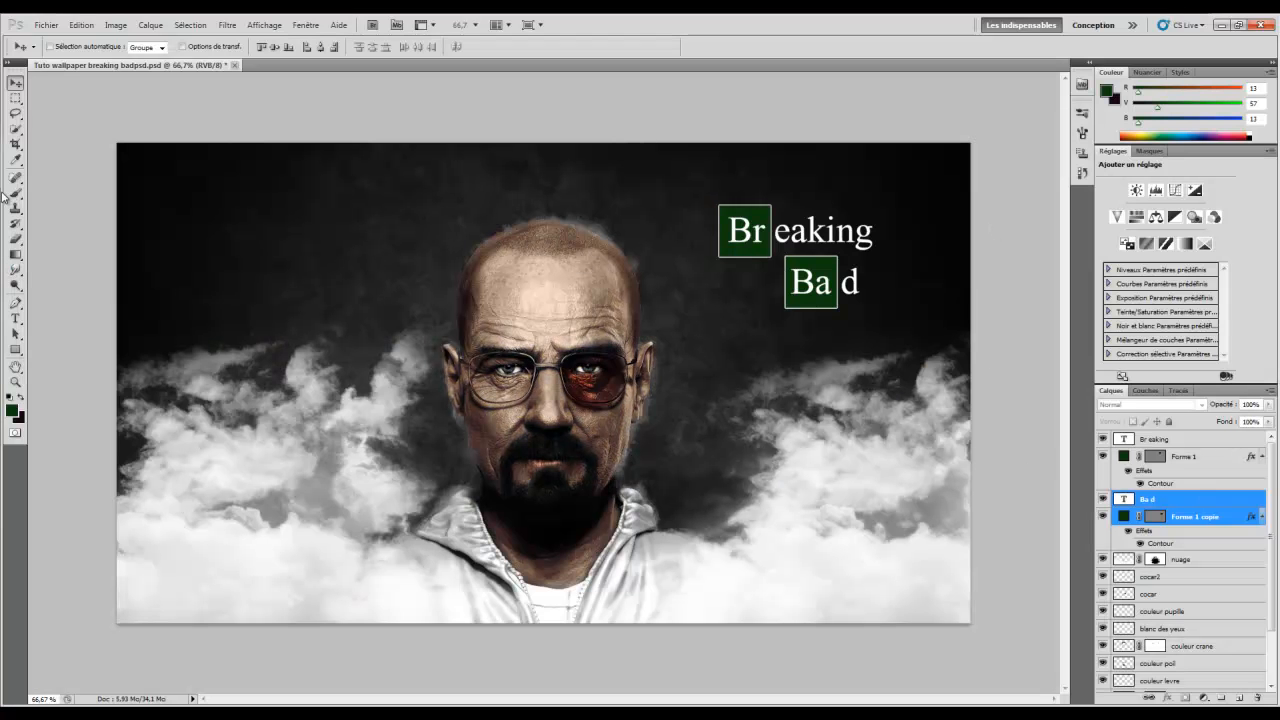
Undo the accidental font size change using the History panel
left_click(15, 318)
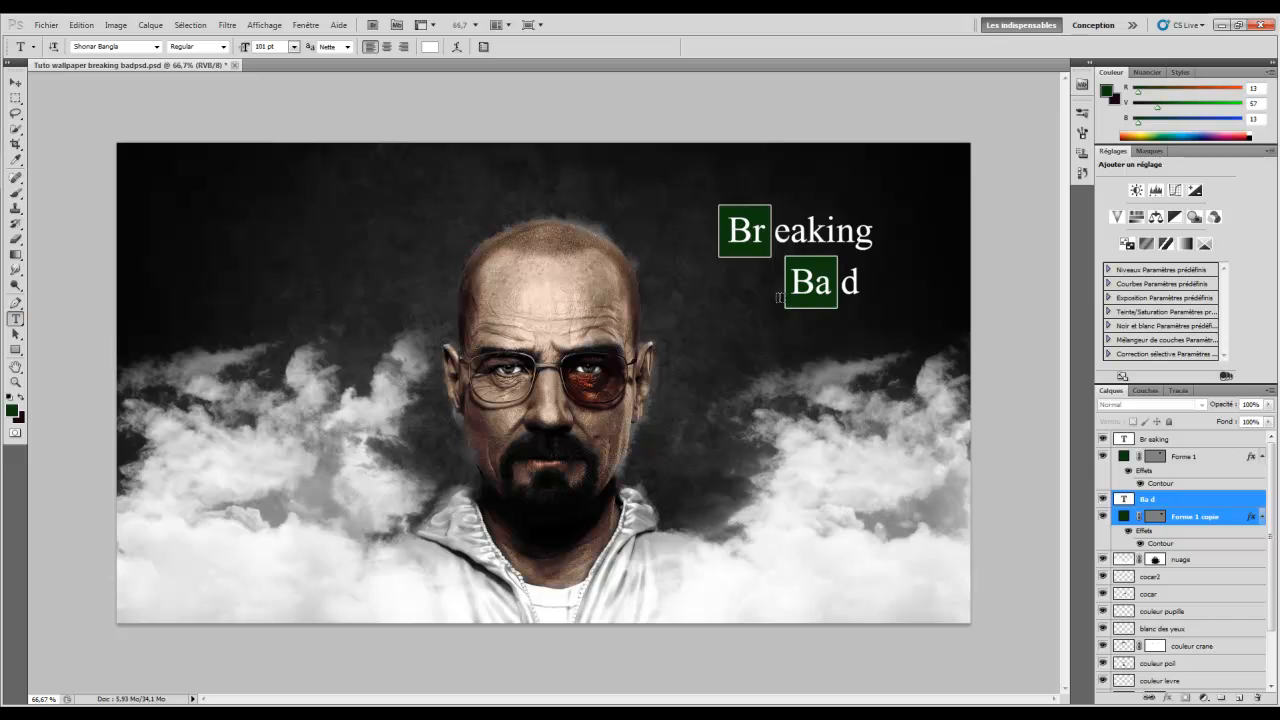
left_click_drag(245, 52, 174, 72)
left_click(1081, 172)
left_click(985, 257)
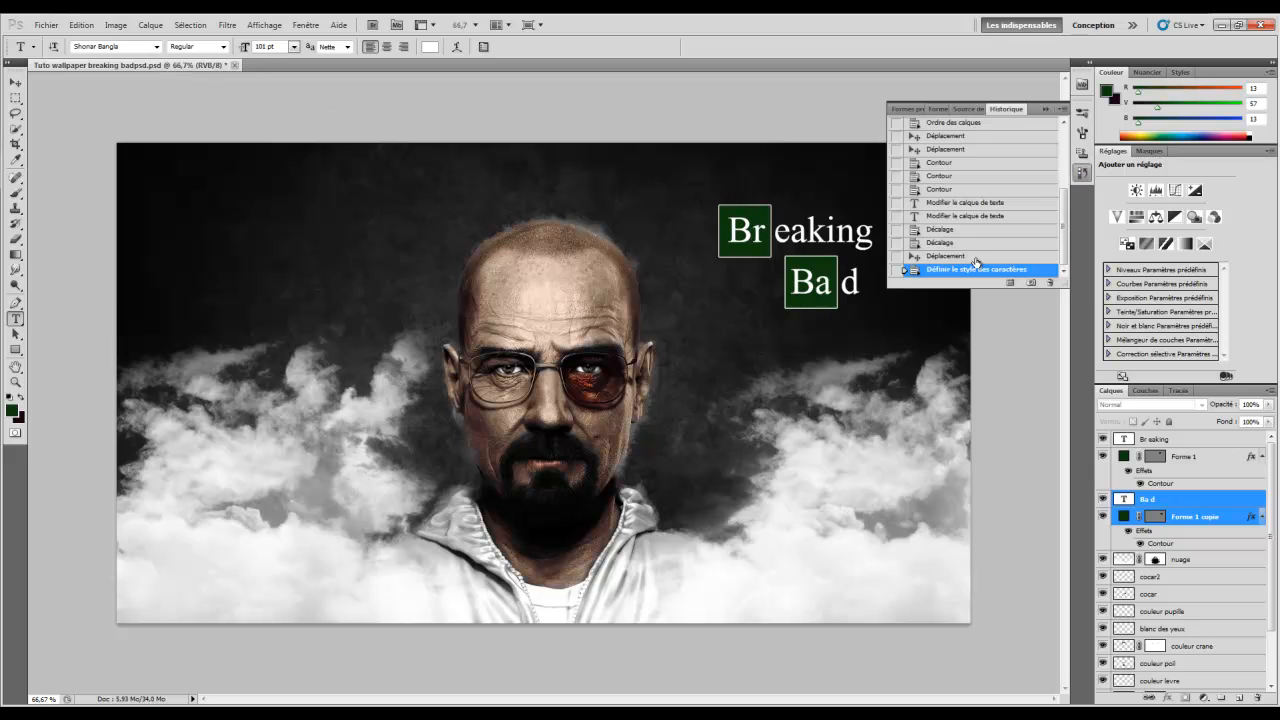
left_click(1059, 110)
Add a text layer reading 59300 to the right of Bad and set it to 39 pt
left_click(1178, 495)
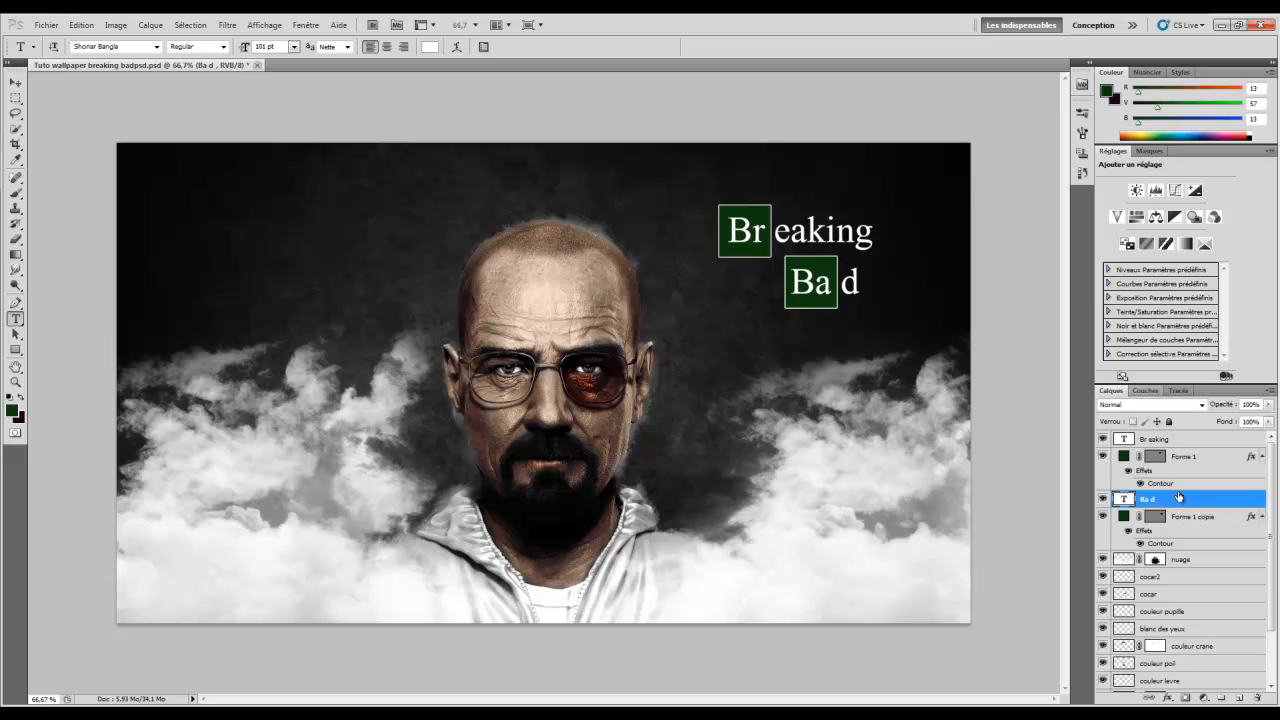
left_click(828, 391)
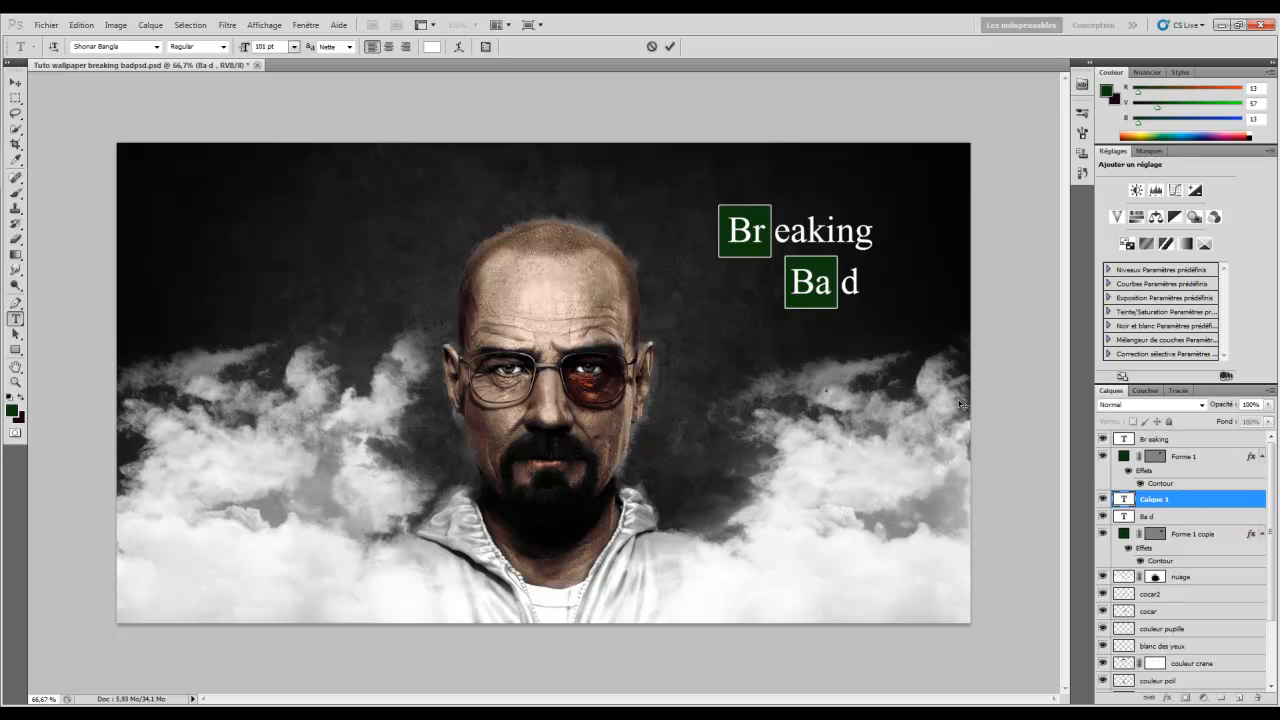
type("59300")
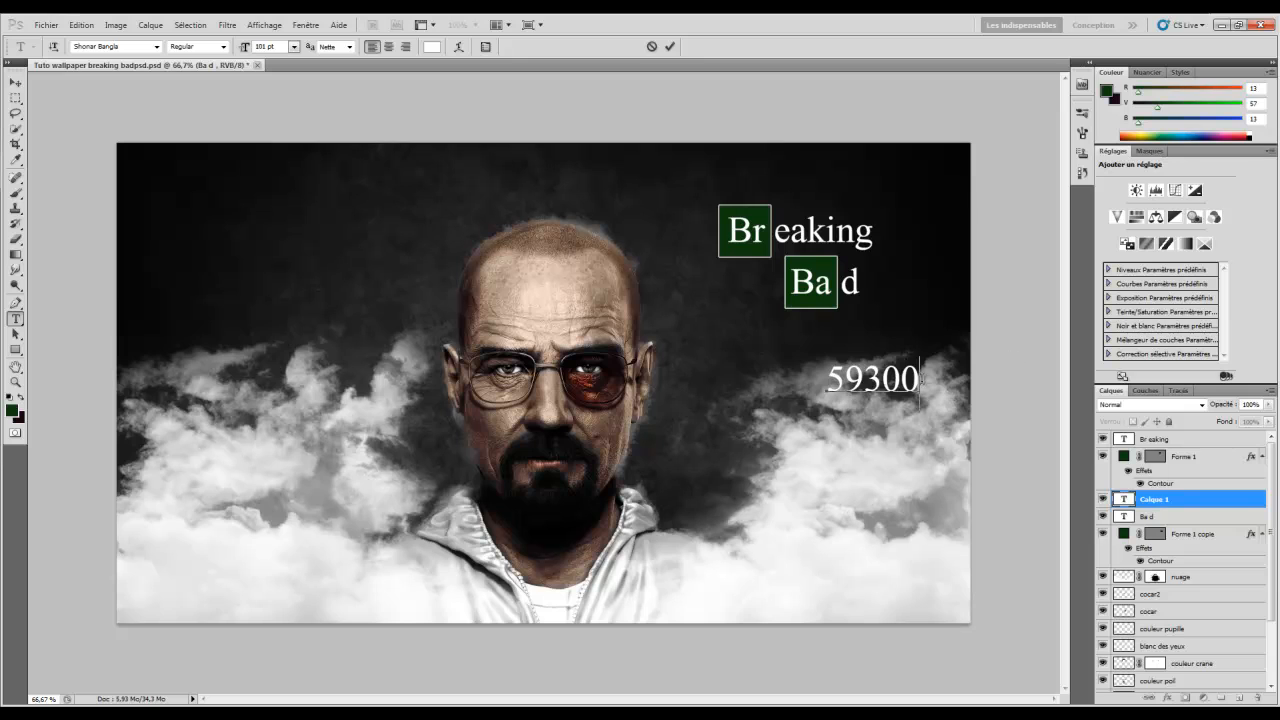
key("ctrl+a")
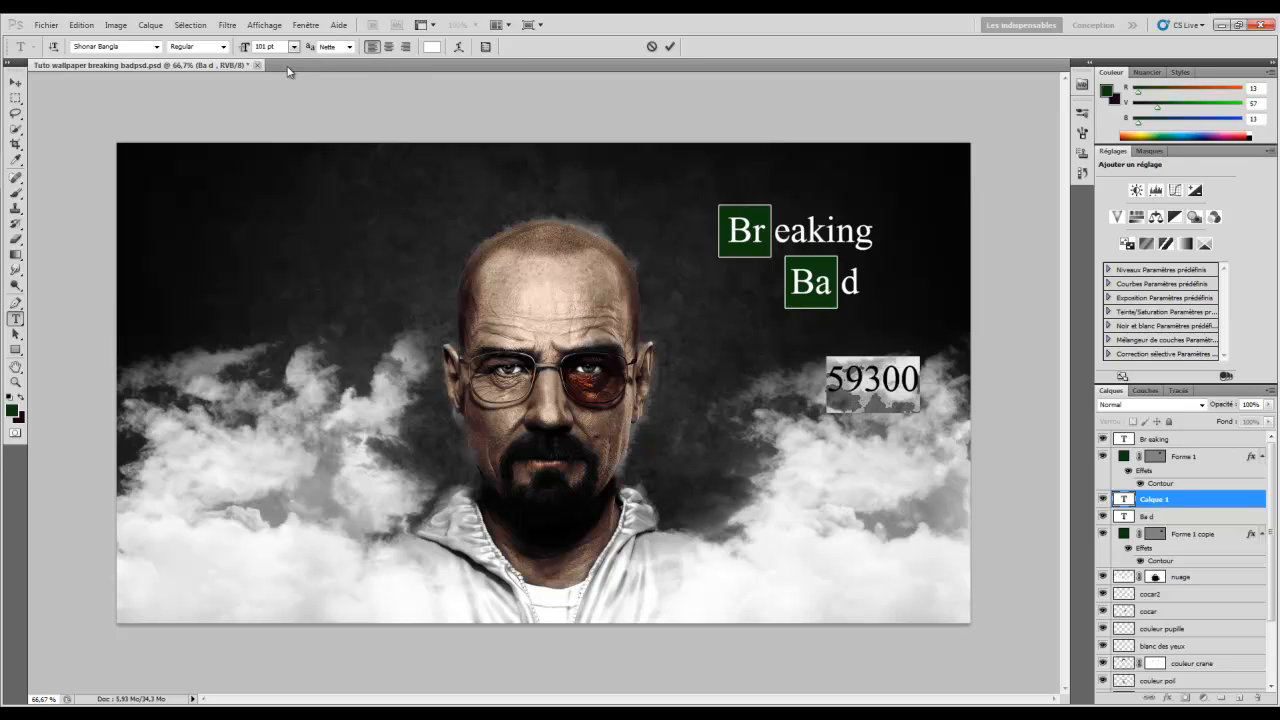
left_click_drag(244, 47, 3, 47)
Move the 59300 number into the Ba box's top-right corner
left_click(16, 81)
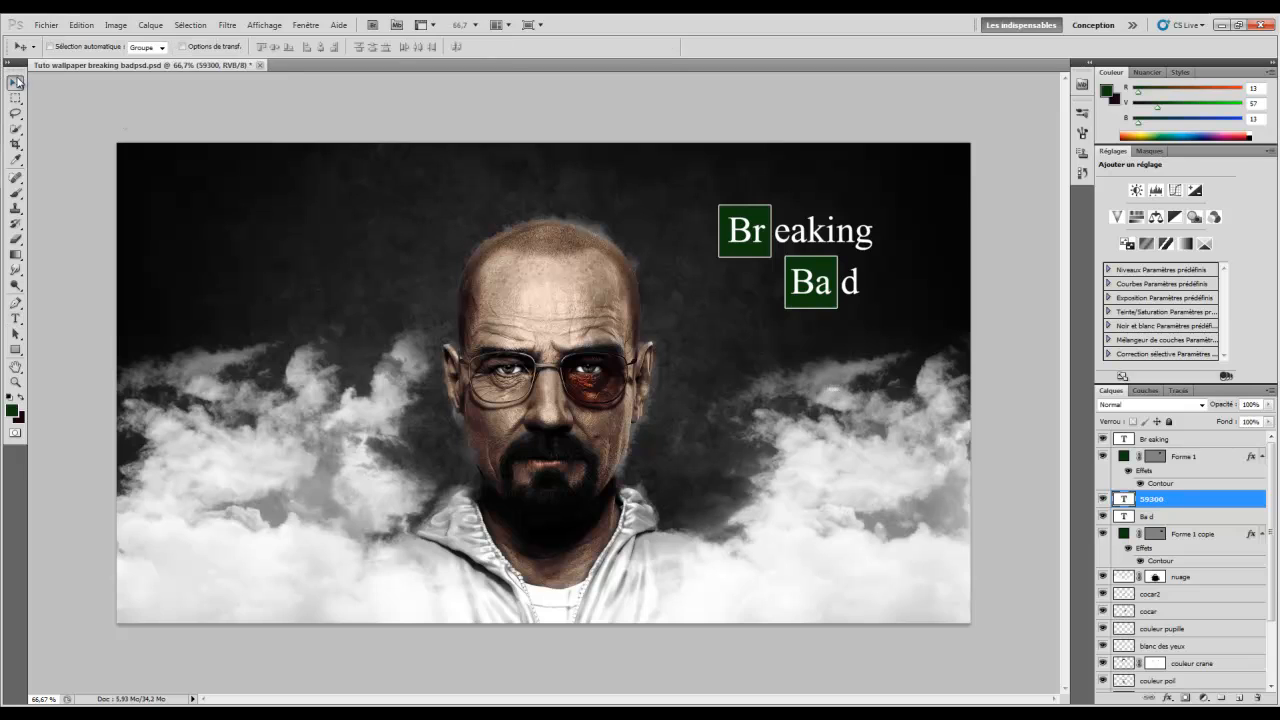
left_click_drag(646, 202, 656, 187)
left_click(1191, 516)
left_click(1181, 503)
Duplicate the number into the Ba box's bottom-left corner and the Br box's lower-right corner
key("ctrl+j")
left_click_drag(775, 333, 760, 344)
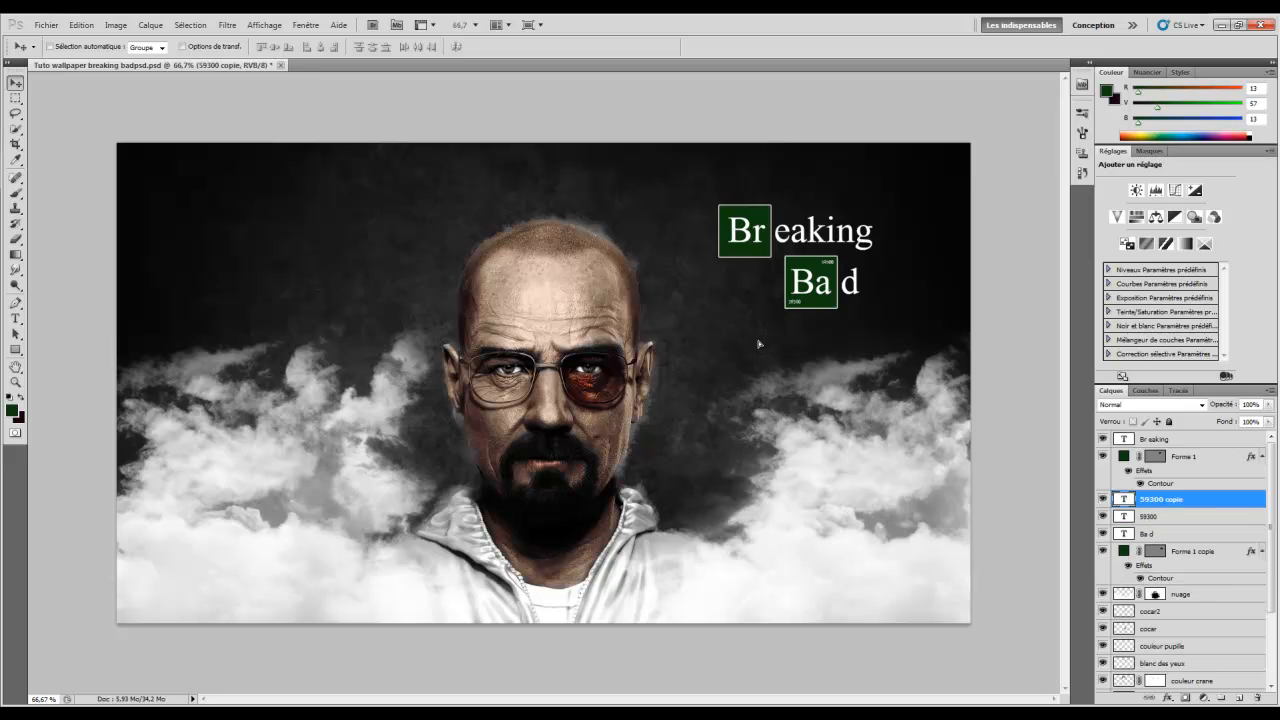
key("ctrl+j")
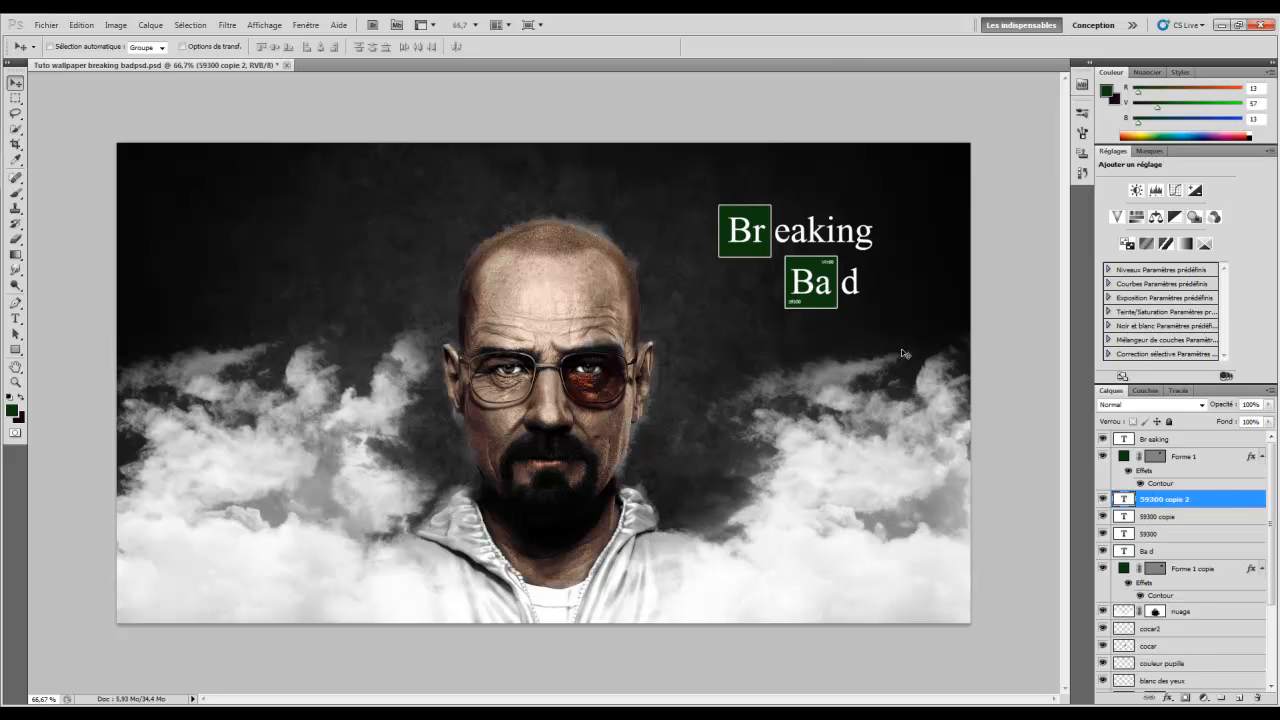
left_click_drag(815, 290, 828, 323)
left_click_drag(1166, 497, 1191, 437)
left_click_drag(872, 368, 806, 270)
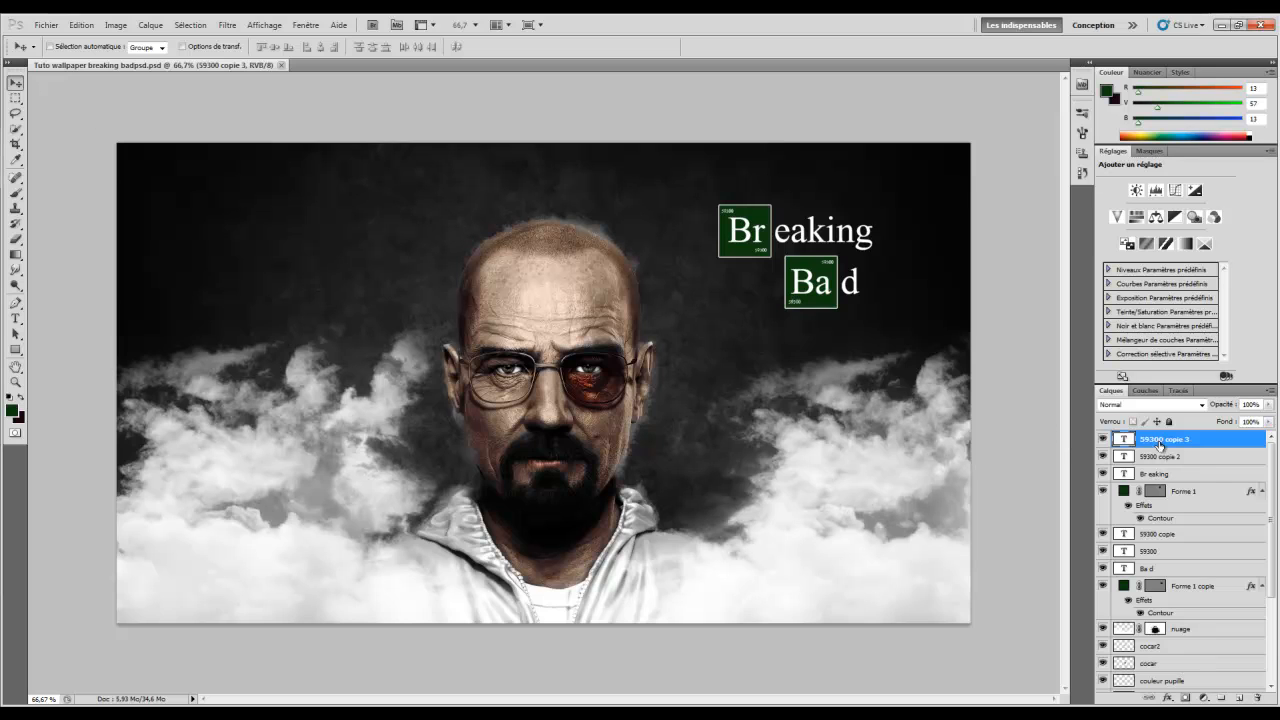
Add a Curves adjustment layer with an S-curve pulling shadows down and lifting highlights
left_click(150, 25)
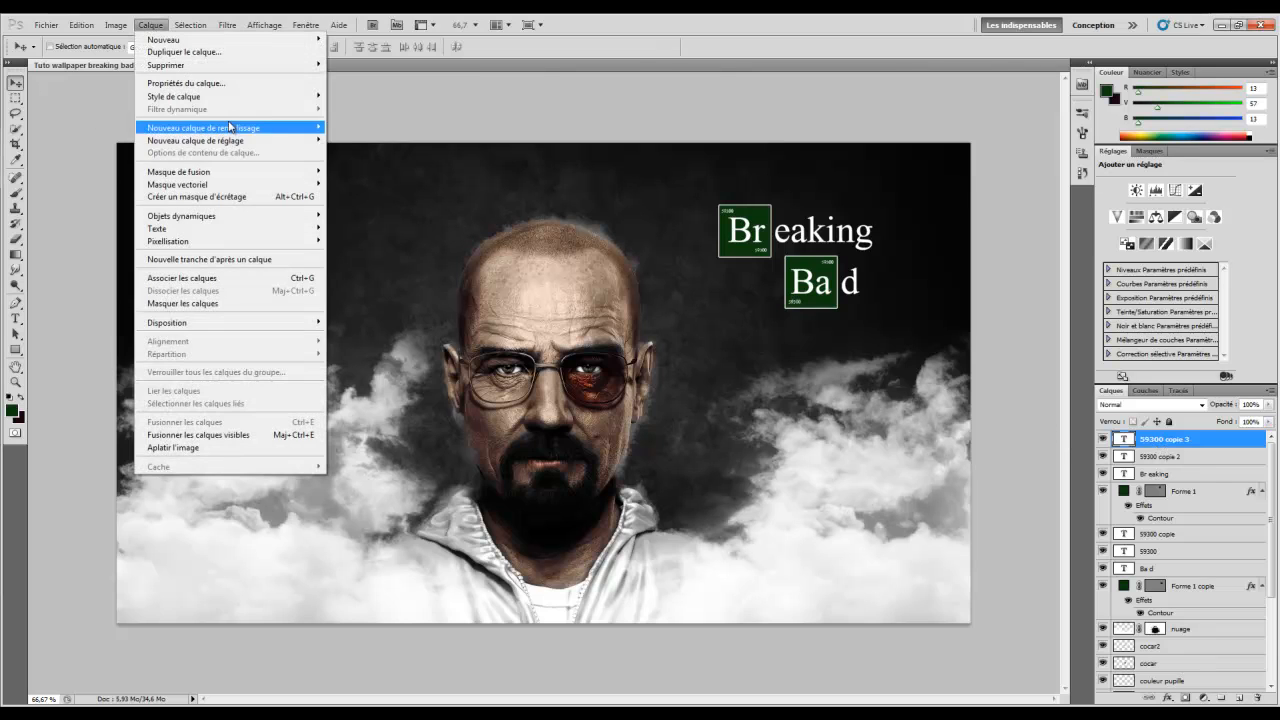
mouse_move(243, 140)
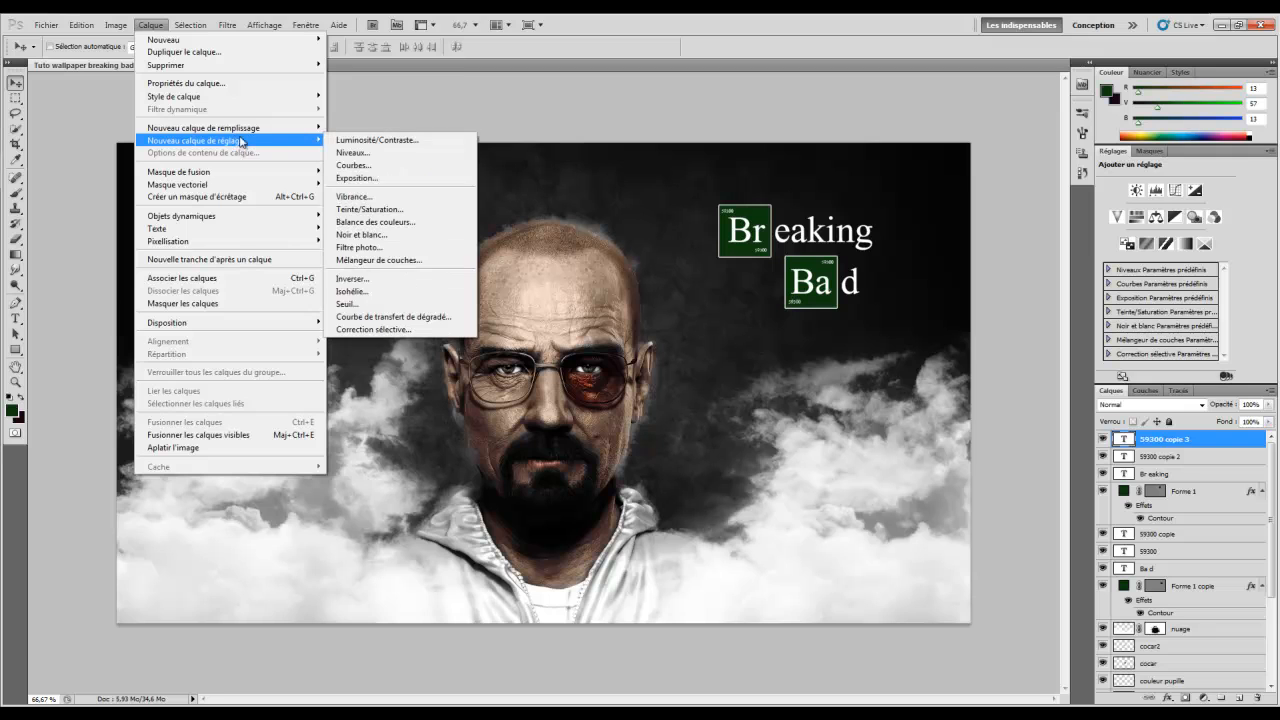
left_click(372, 166)
left_click(798, 241)
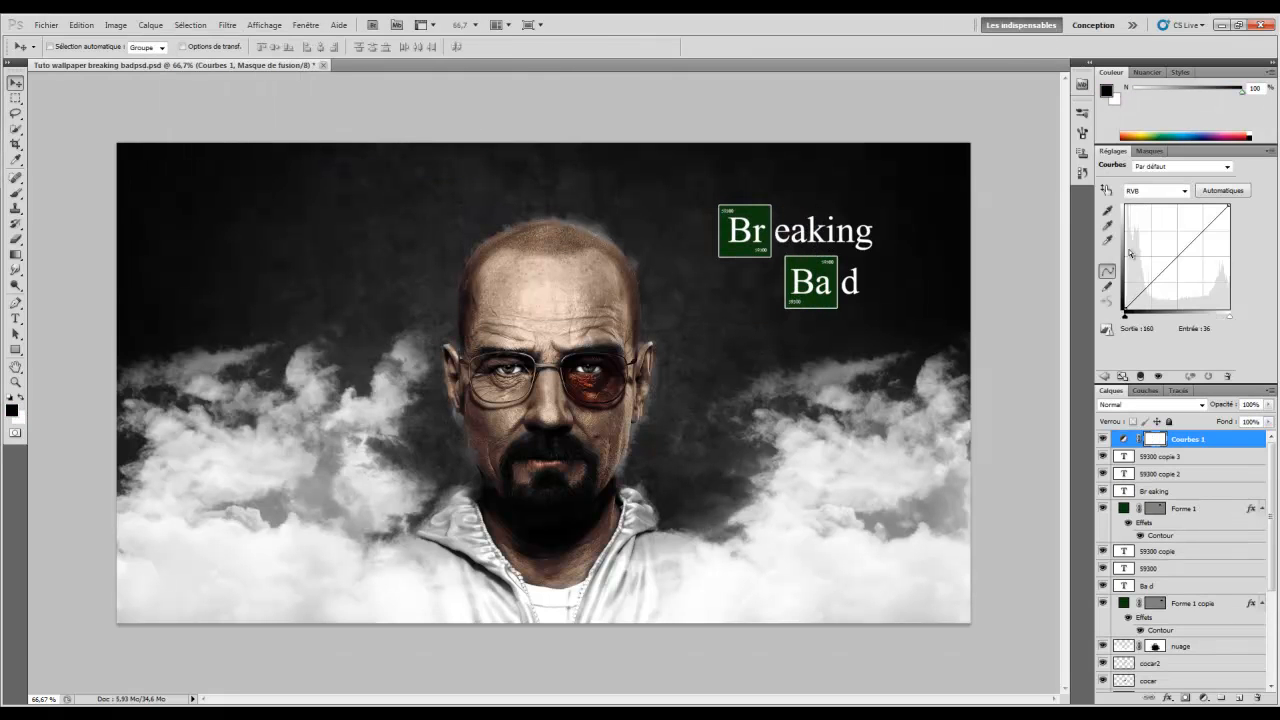
left_click_drag(1138, 294, 1139, 299)
left_click_drag(1217, 216, 1212, 217)
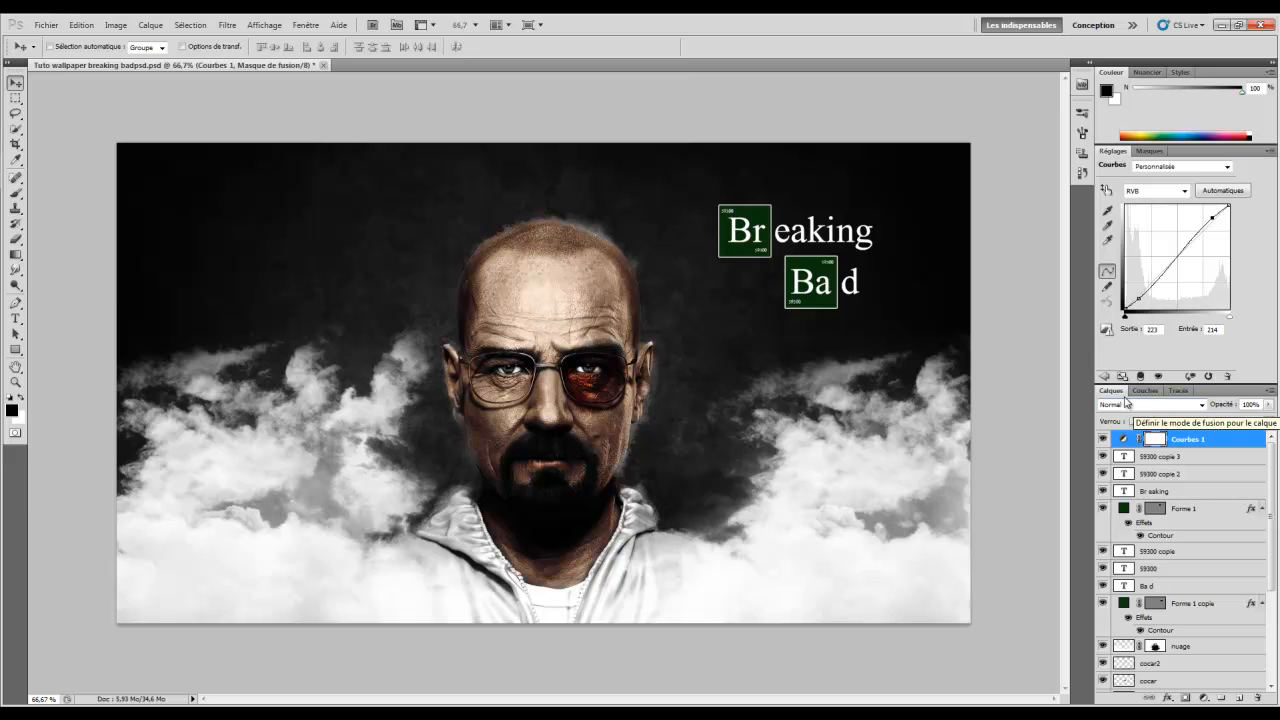
left_click(150, 25)
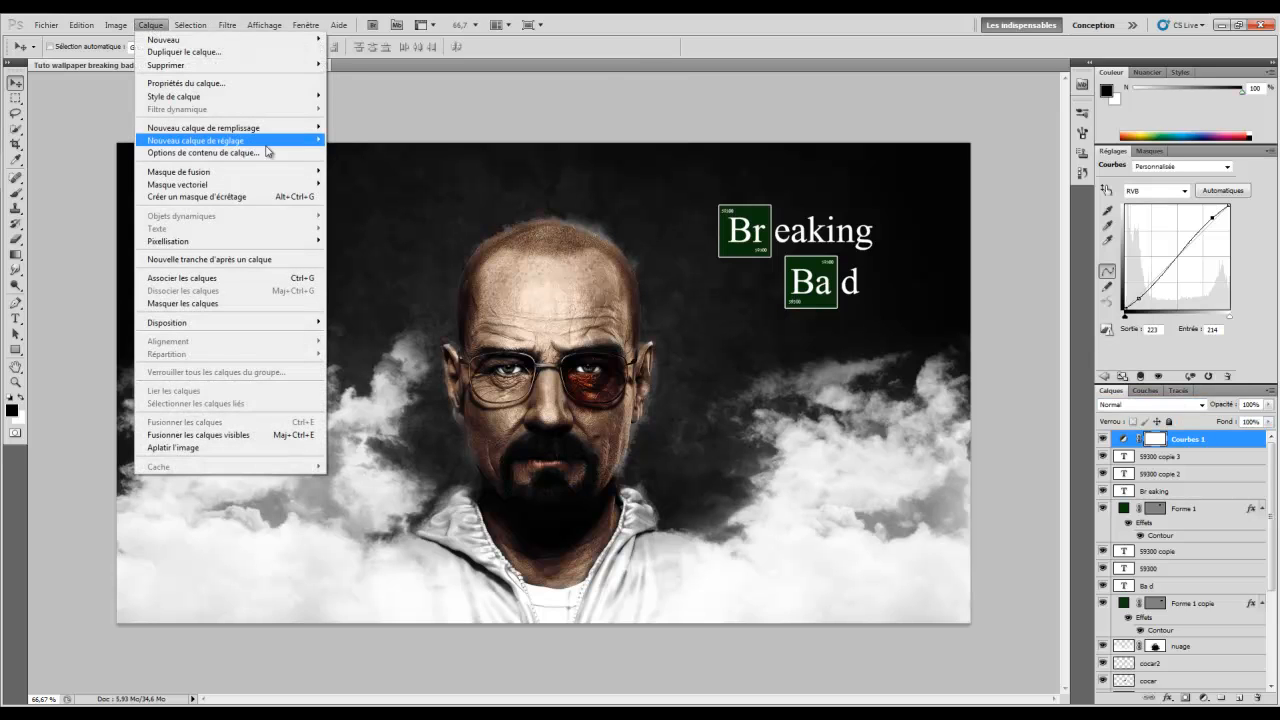
Add a Levels adjustment layer with input levels 3, 1.00 and 236
mouse_move(270, 143)
left_click(395, 155)
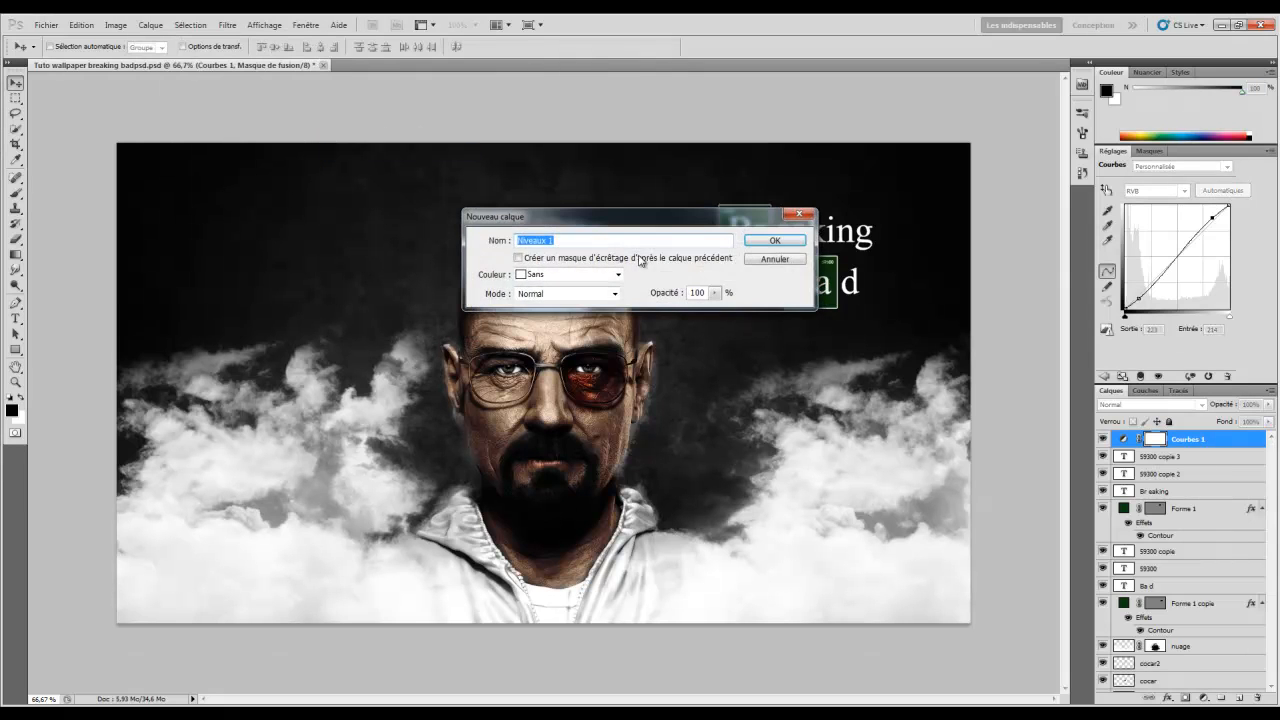
left_click(772, 241)
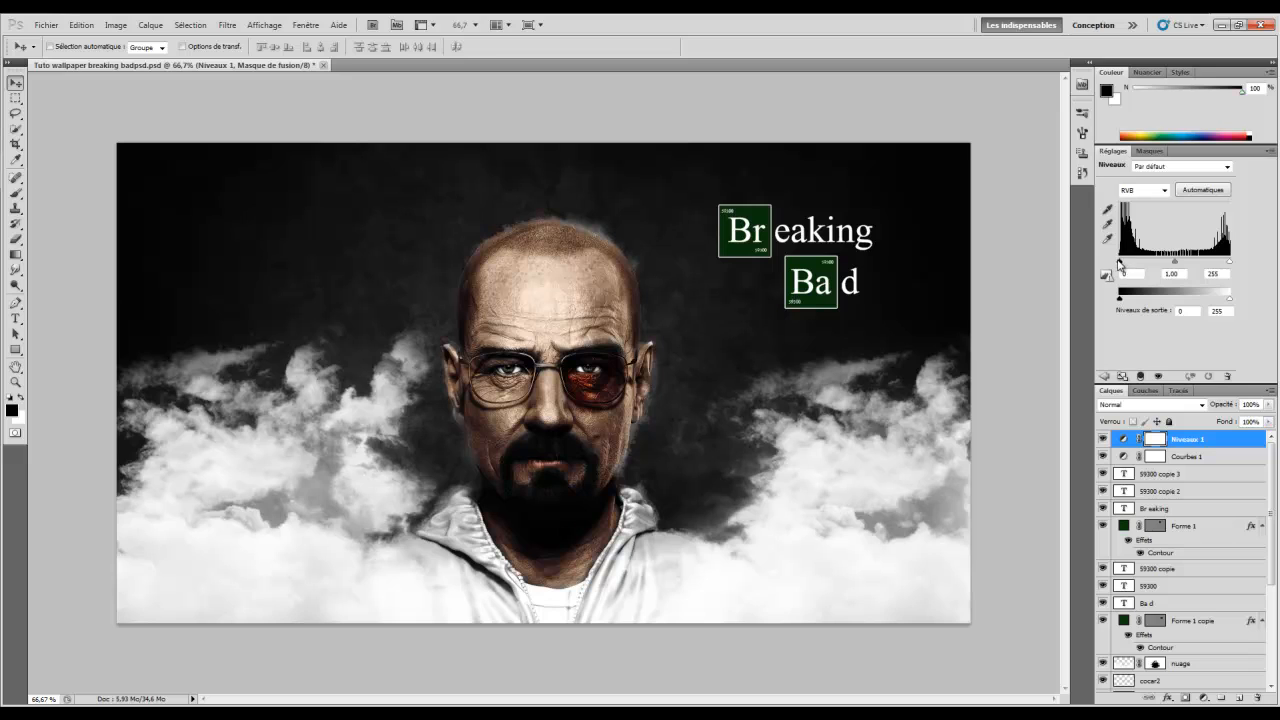
left_click_drag(1120, 263, 1123, 265)
mouse_move(1233, 265)
left_mouse_down()
mouse_move(1162, 270)
mouse_move(1224, 270)
left_mouse_up()
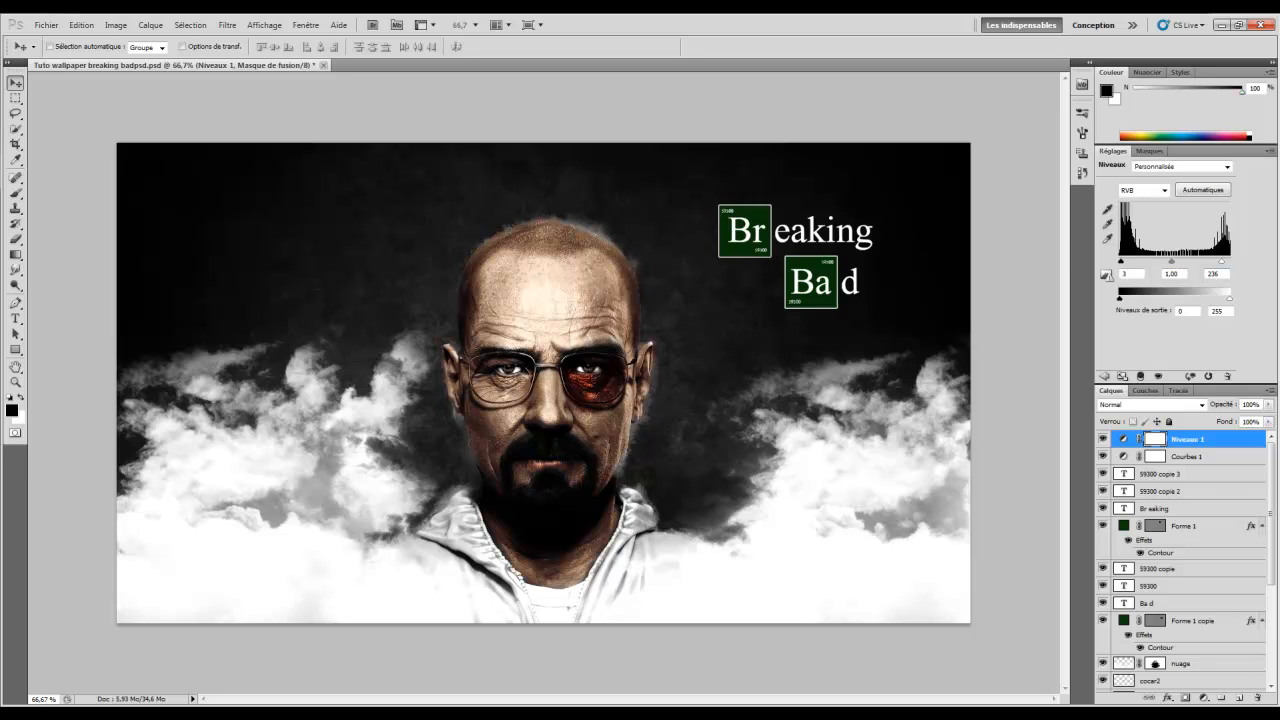
Toggle the Levels and Curves layers off and on to compare their effect
left_click(1101, 439)
left_click(1102, 458)
left_click(1102, 458)
left_click(1101, 439)
Add a Gradient Map adjustment layer using the Violet, Orange preset
left_click(150, 25)
mouse_move(273, 139)
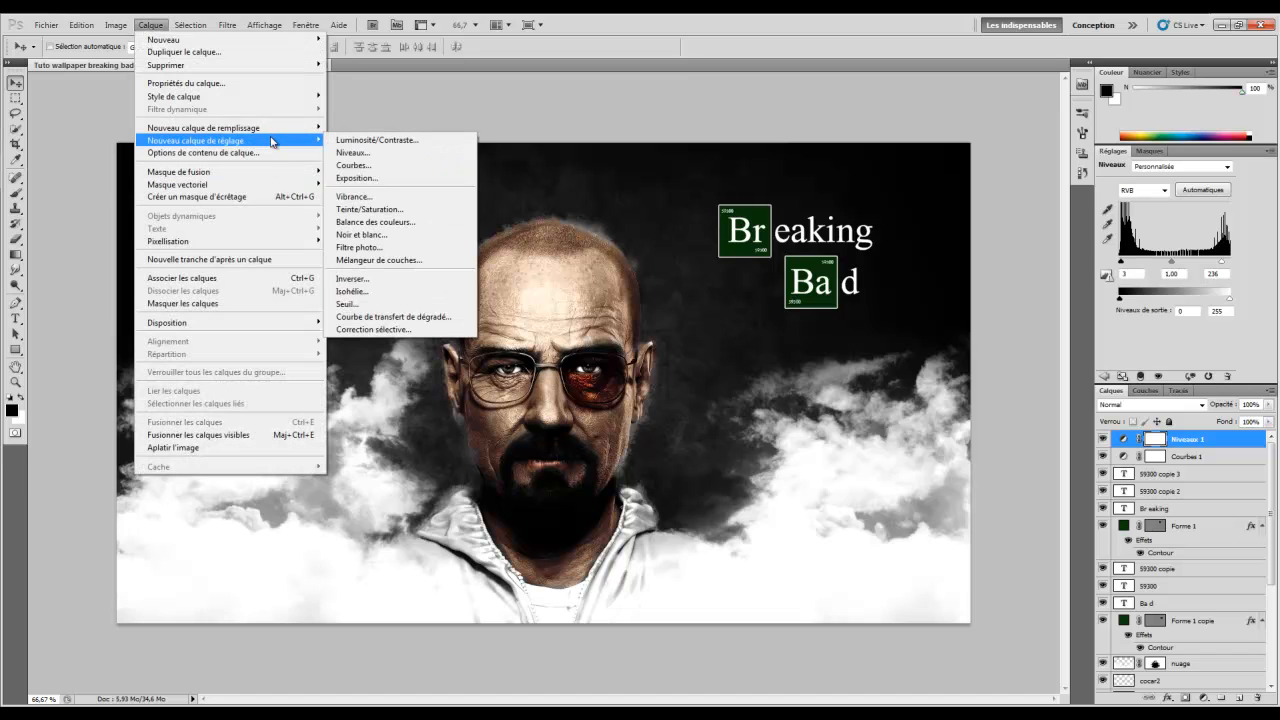
left_click(420, 315)
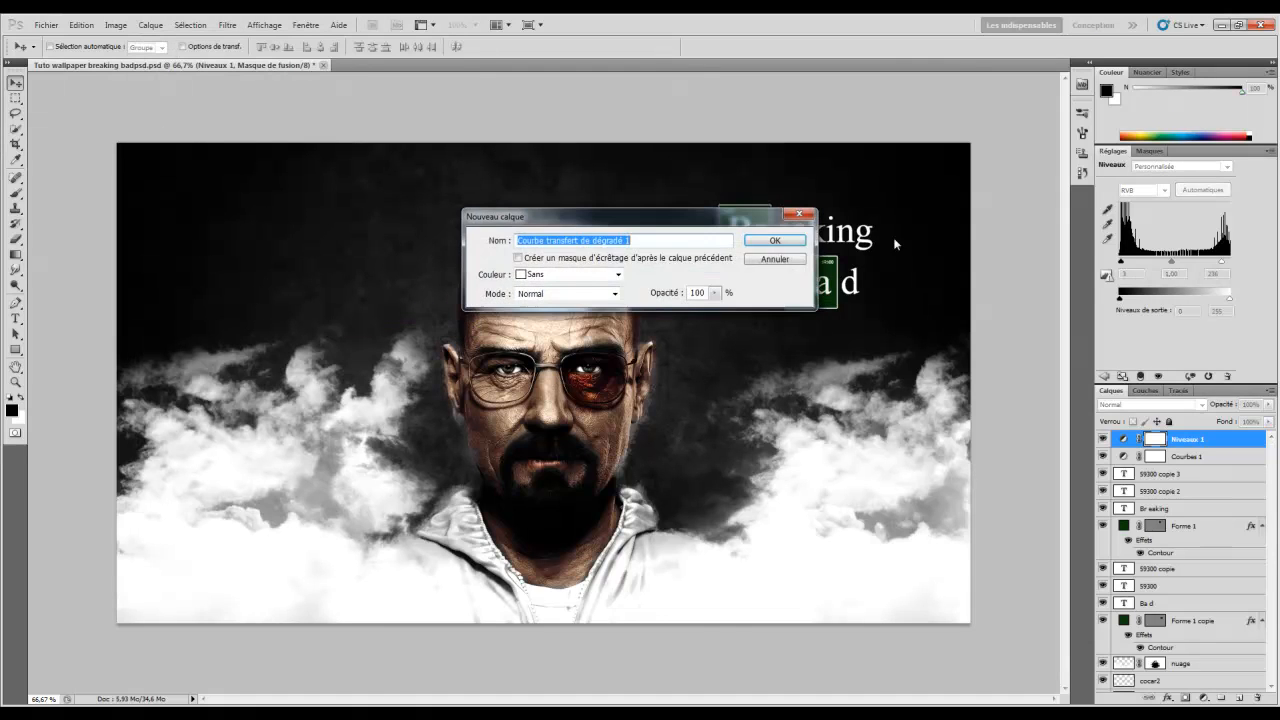
left_click(773, 240)
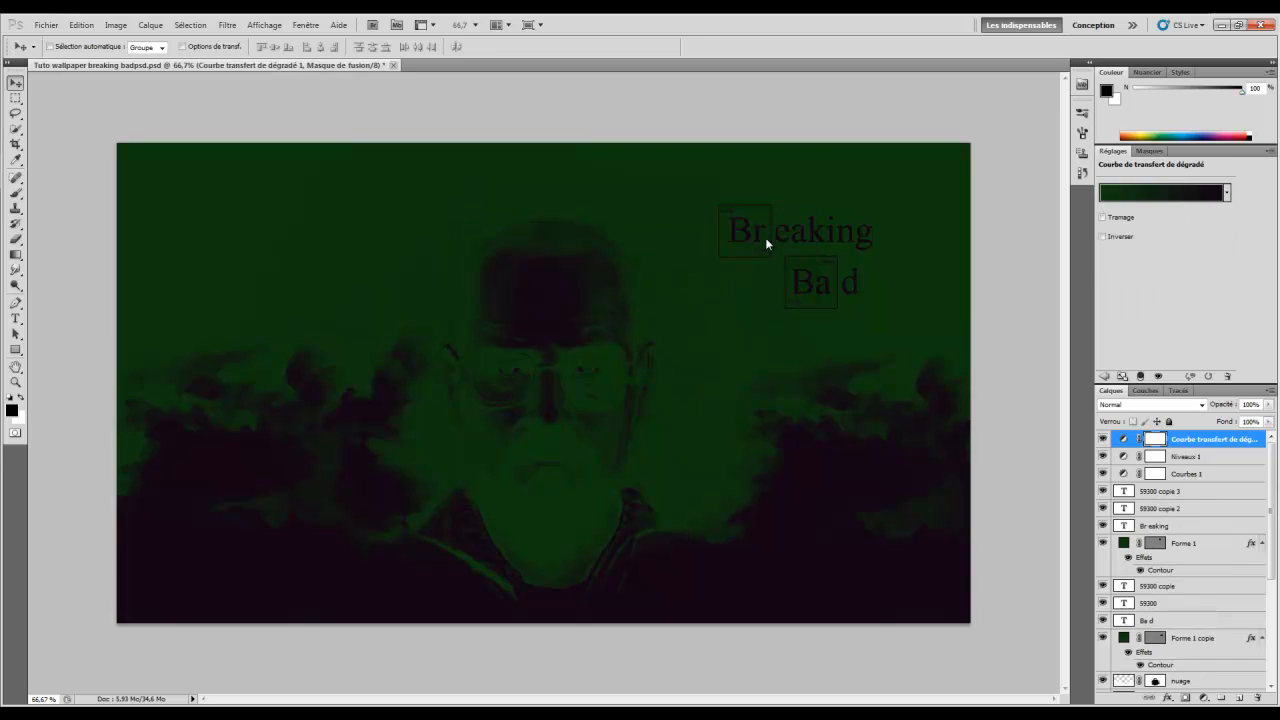
left_click(1227, 193)
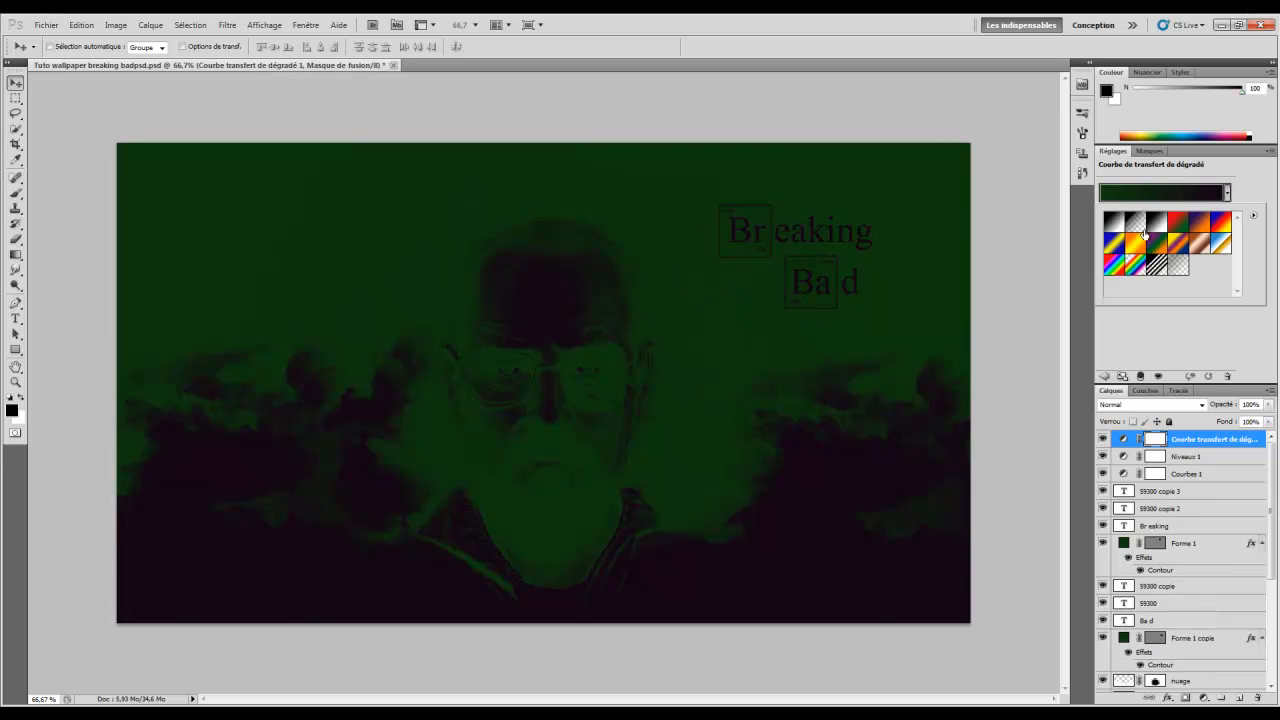
left_click(1201, 224)
left_click(1153, 340)
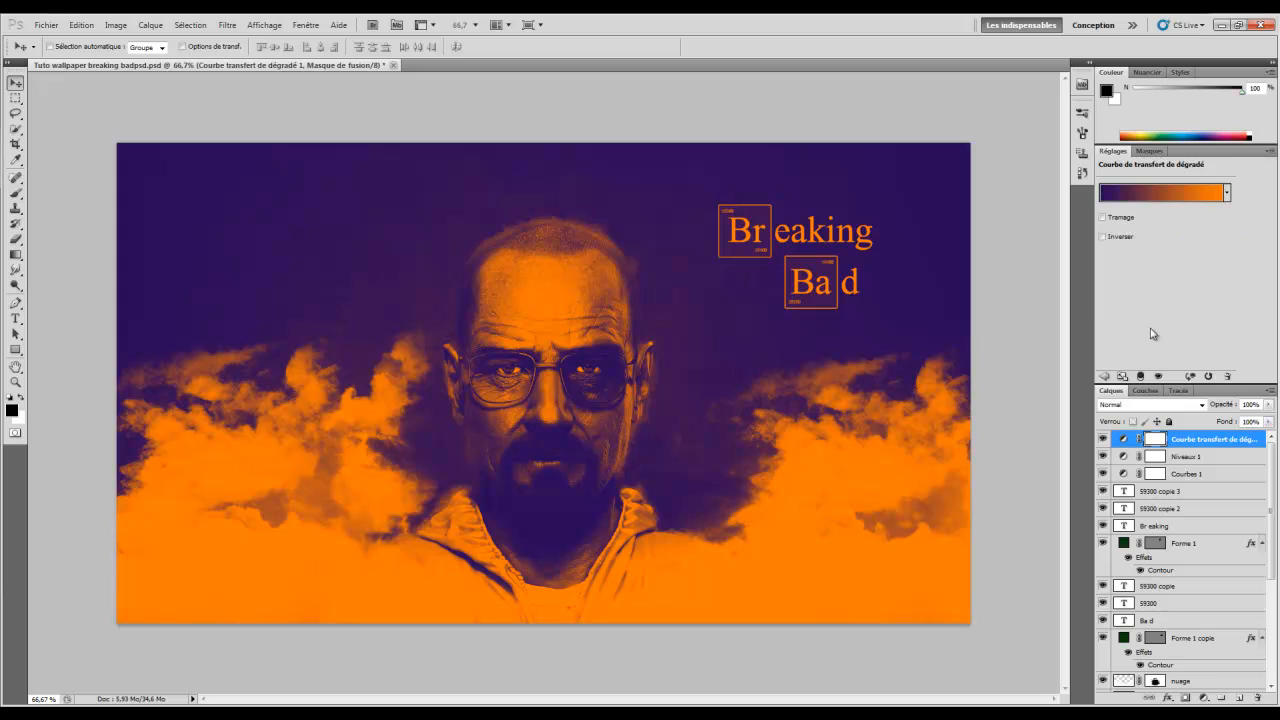
Verify the gradient stops are violet 290a59 and orange ff7c00 in the Gradient Editor
left_click(1112, 196)
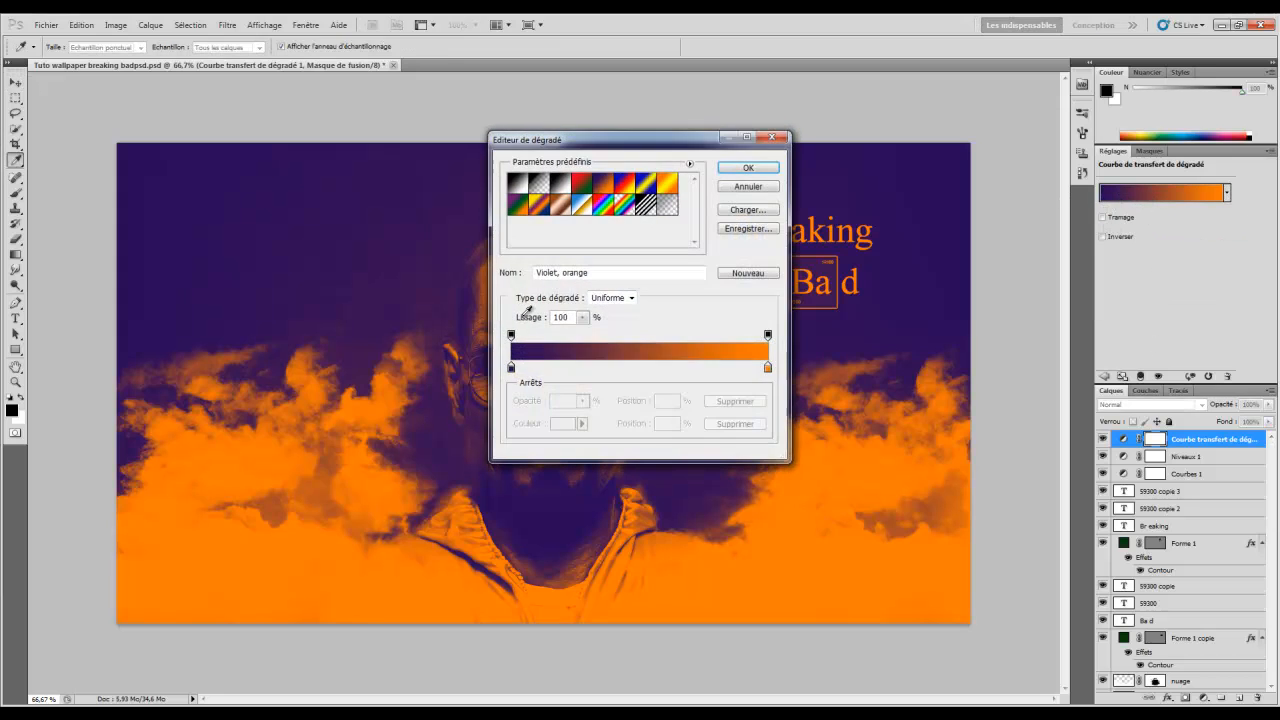
double_click(511, 368)
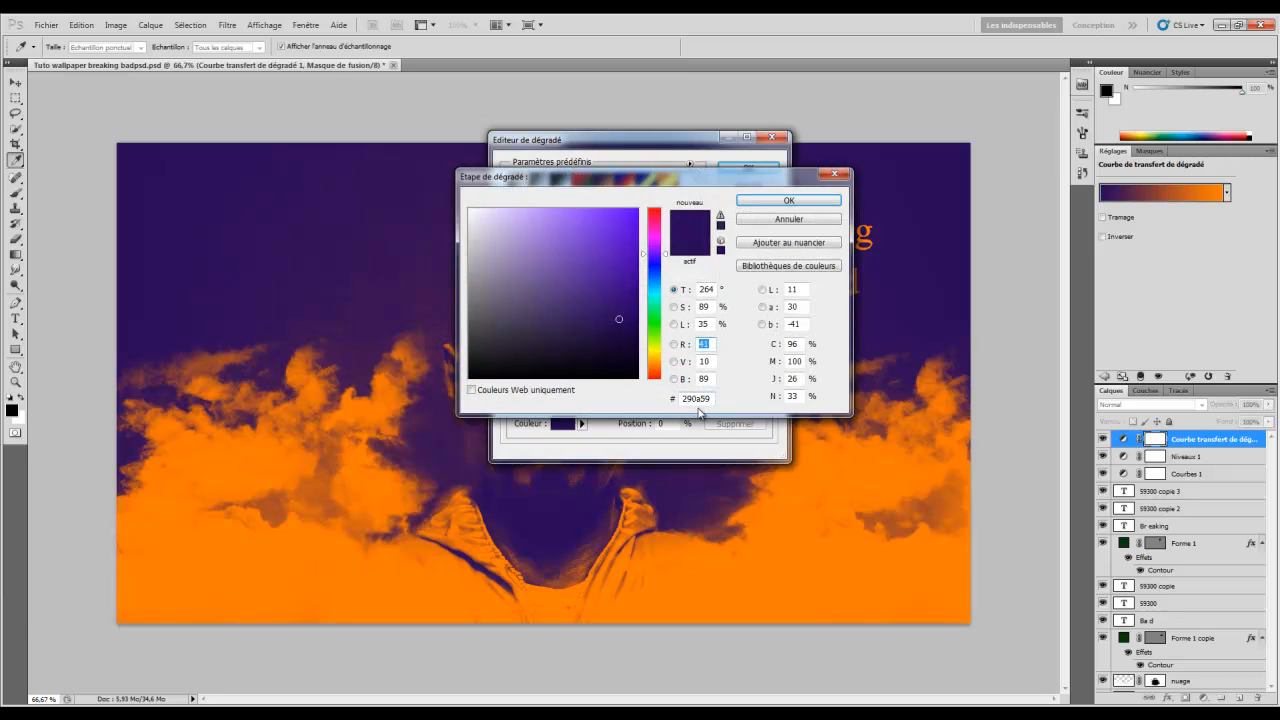
left_click(771, 204)
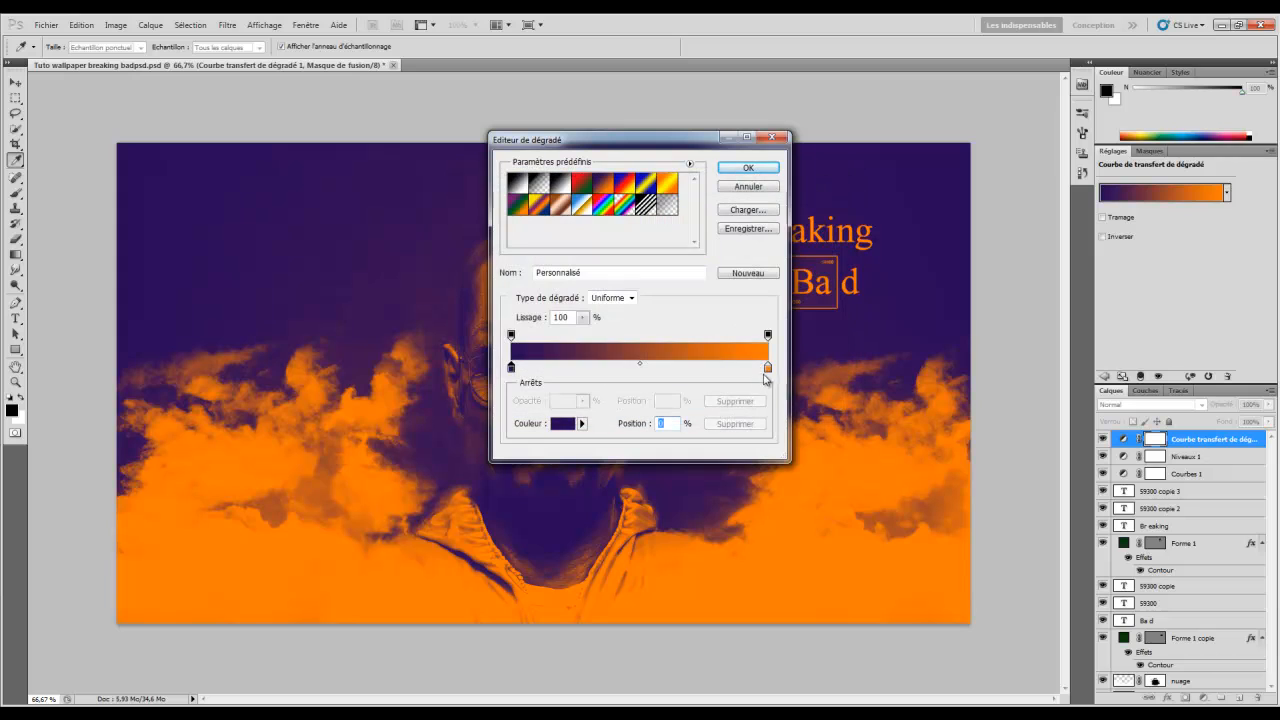
left_click(767, 368)
double_click(767, 368)
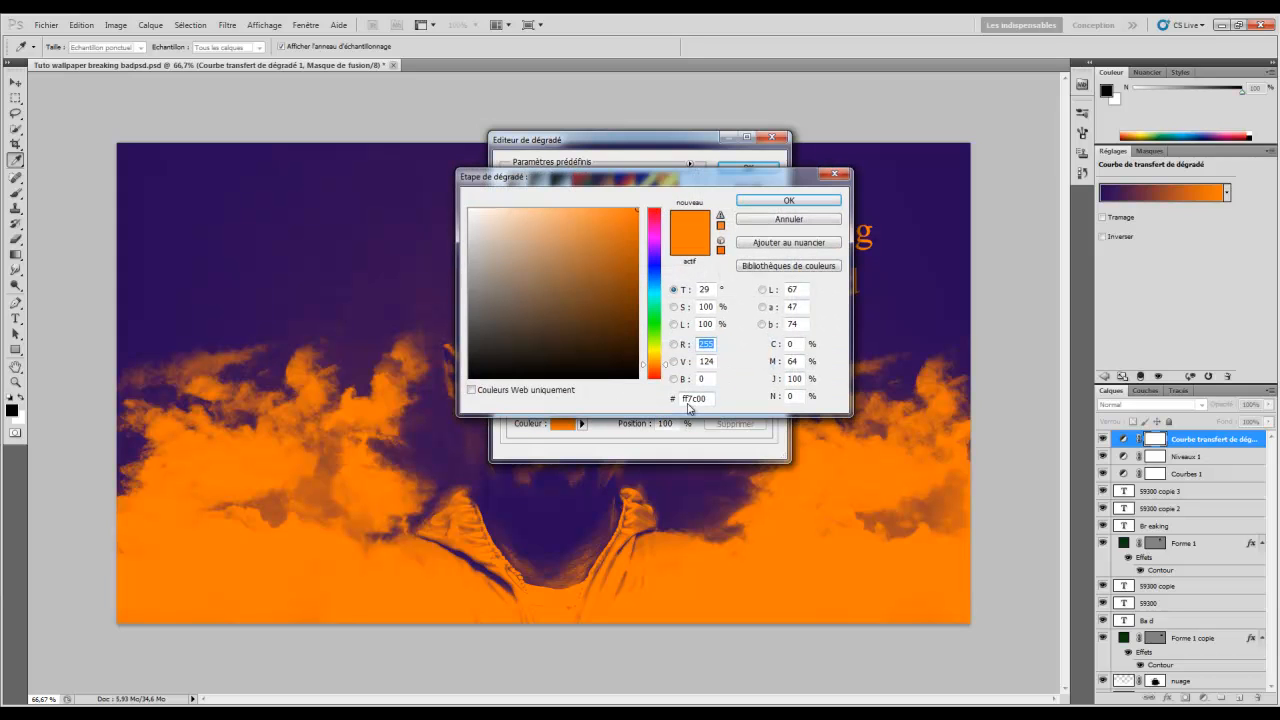
left_click(788, 201)
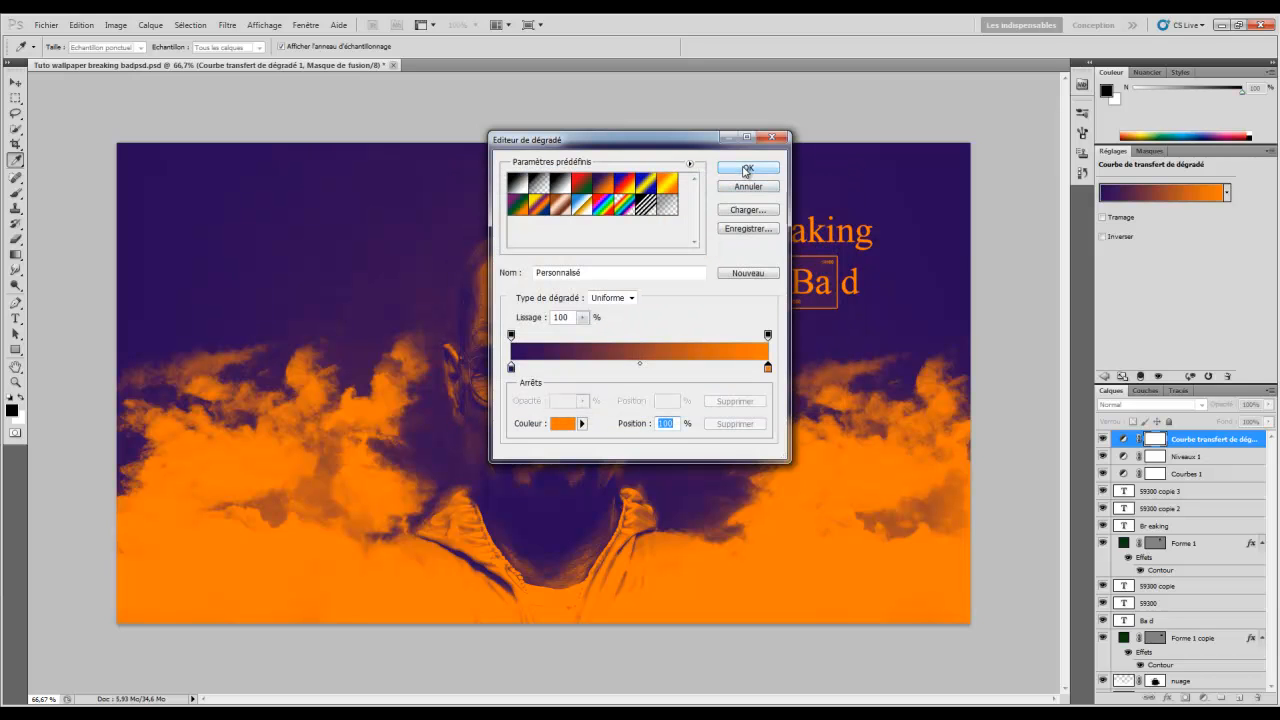
left_click(746, 169)
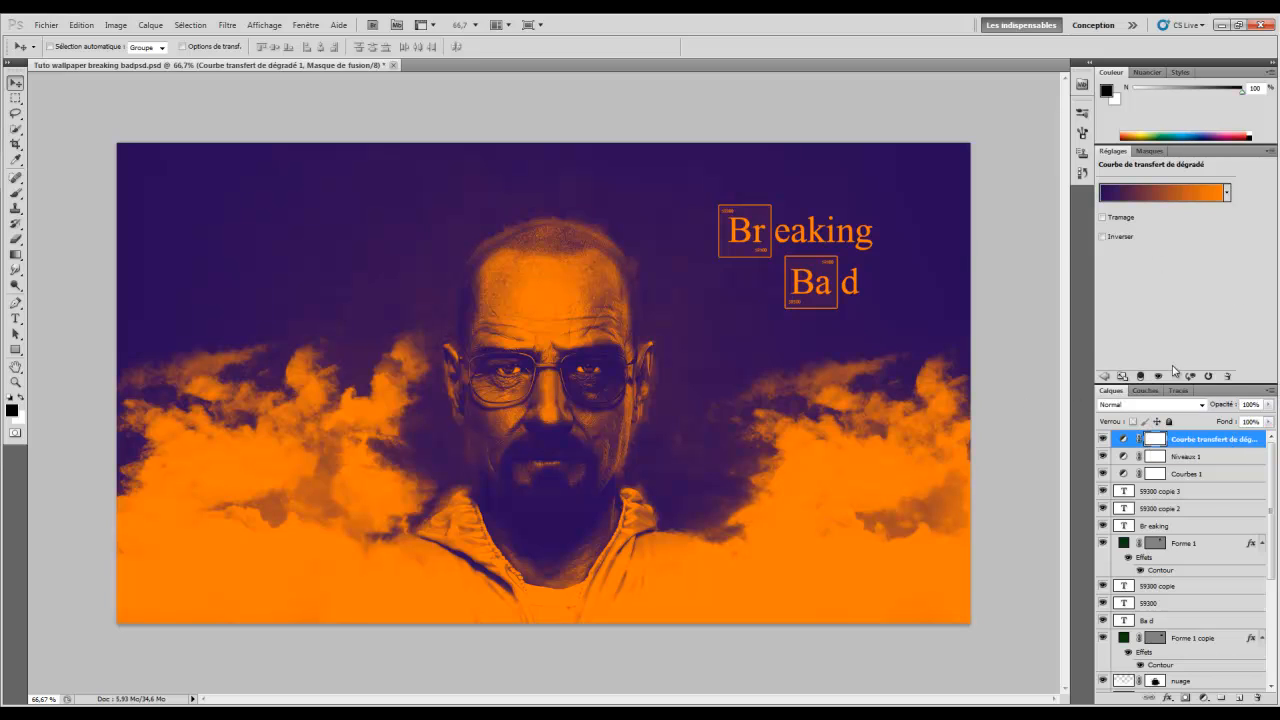
Try out different blending modes on the violet-orange gradient map layer
left_click(1146, 405)
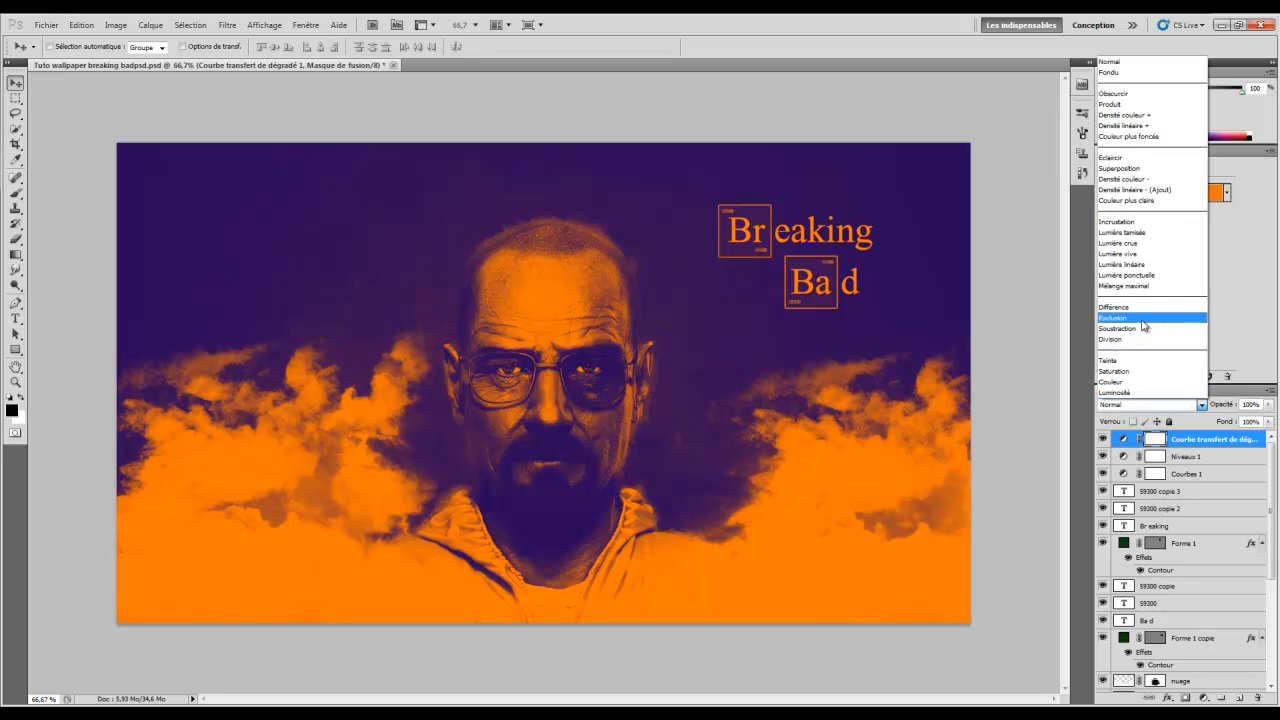
left_click(1121, 373)
scroll(1121, 374, "up", 6)
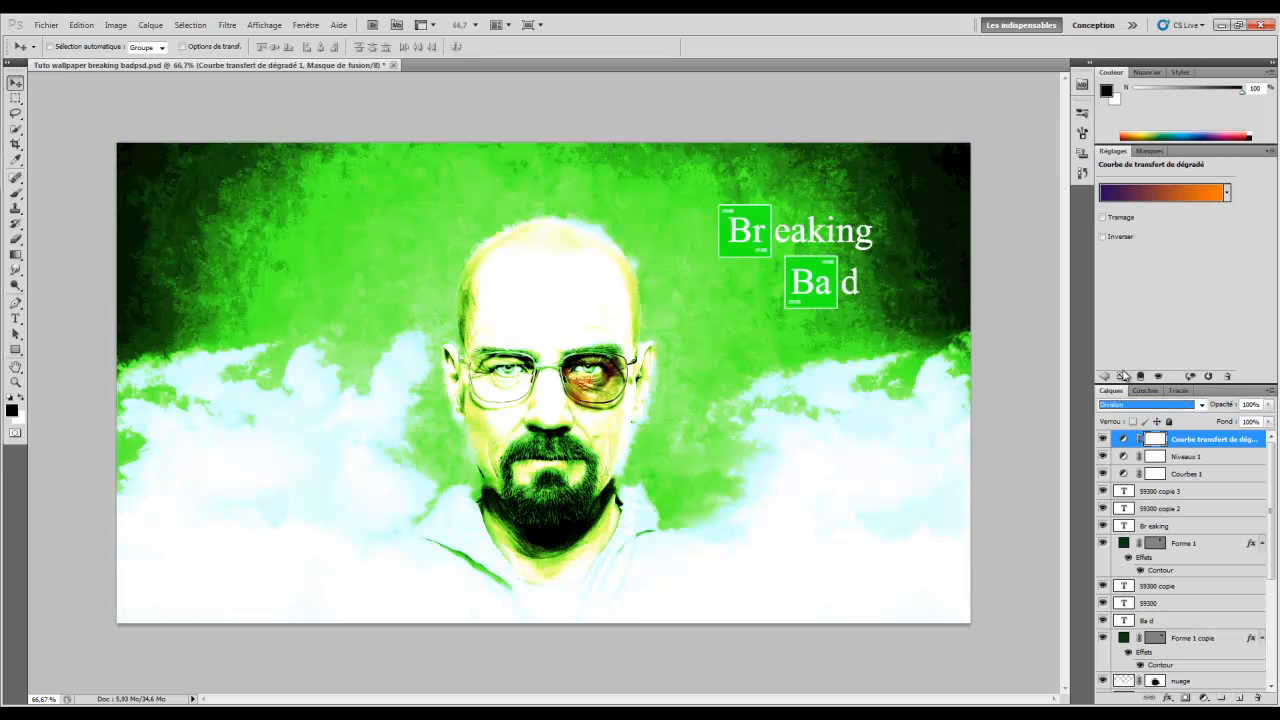
scroll(1122, 376, "up", 7)
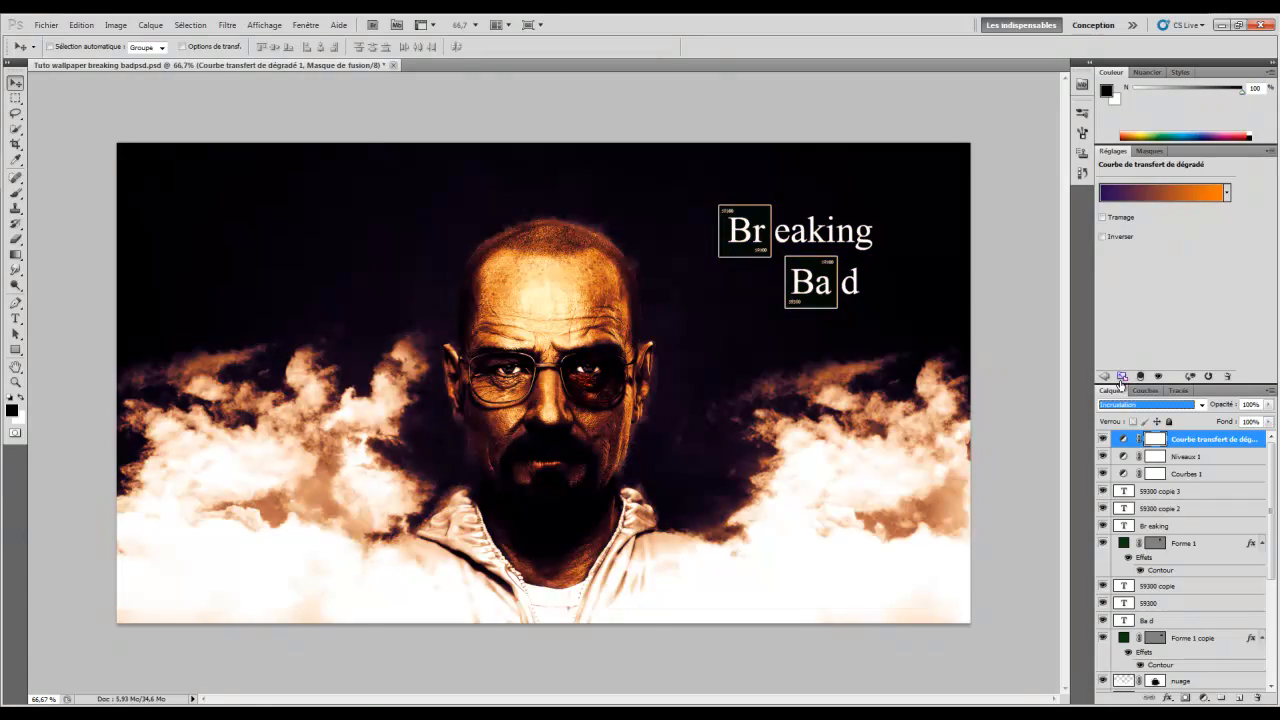
scroll(1121, 381, "up", 4)
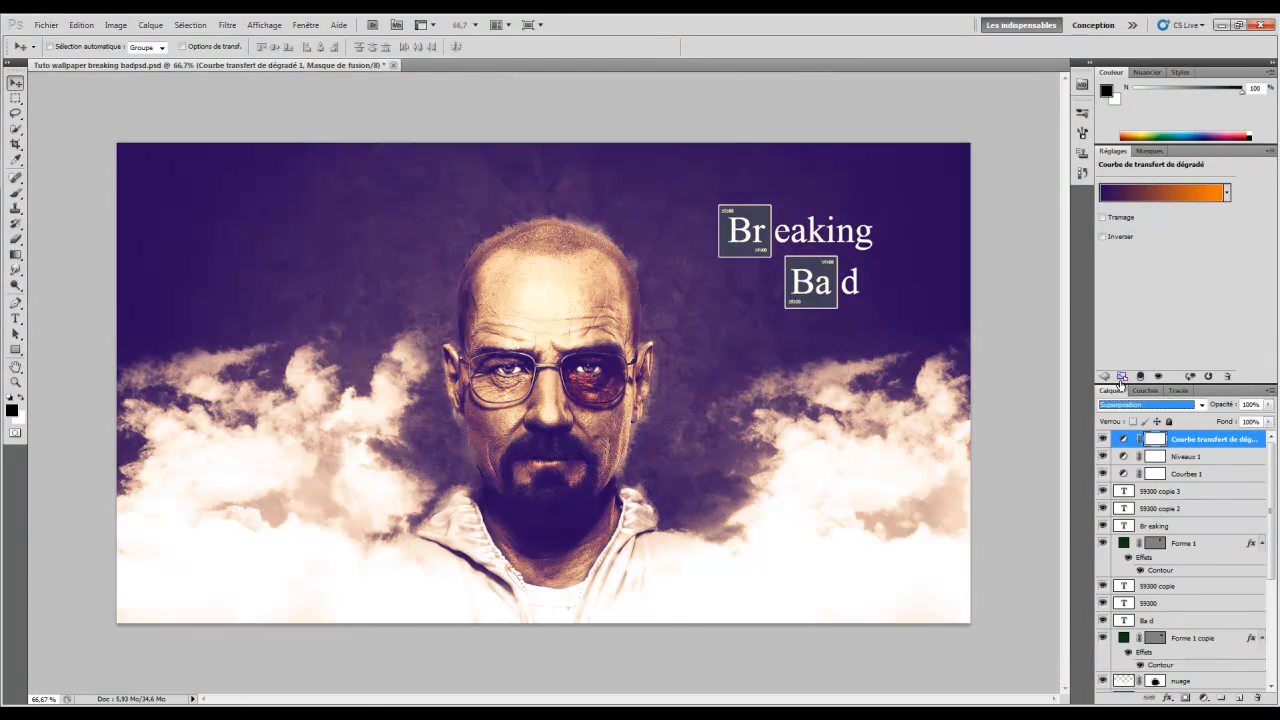
scroll(1104, 376, "down", 4)
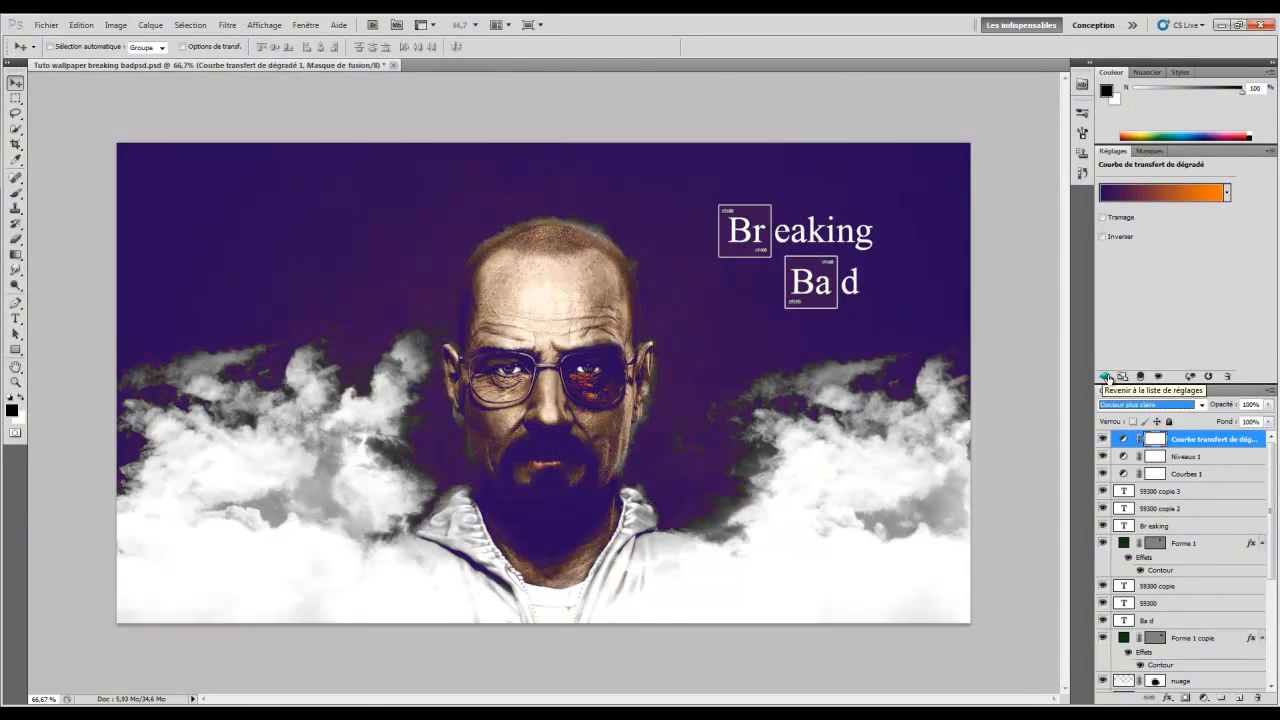
Set the gradient map to Superposition blending with opacity lowered to 26%
left_click(1129, 405)
left_click(1140, 174)
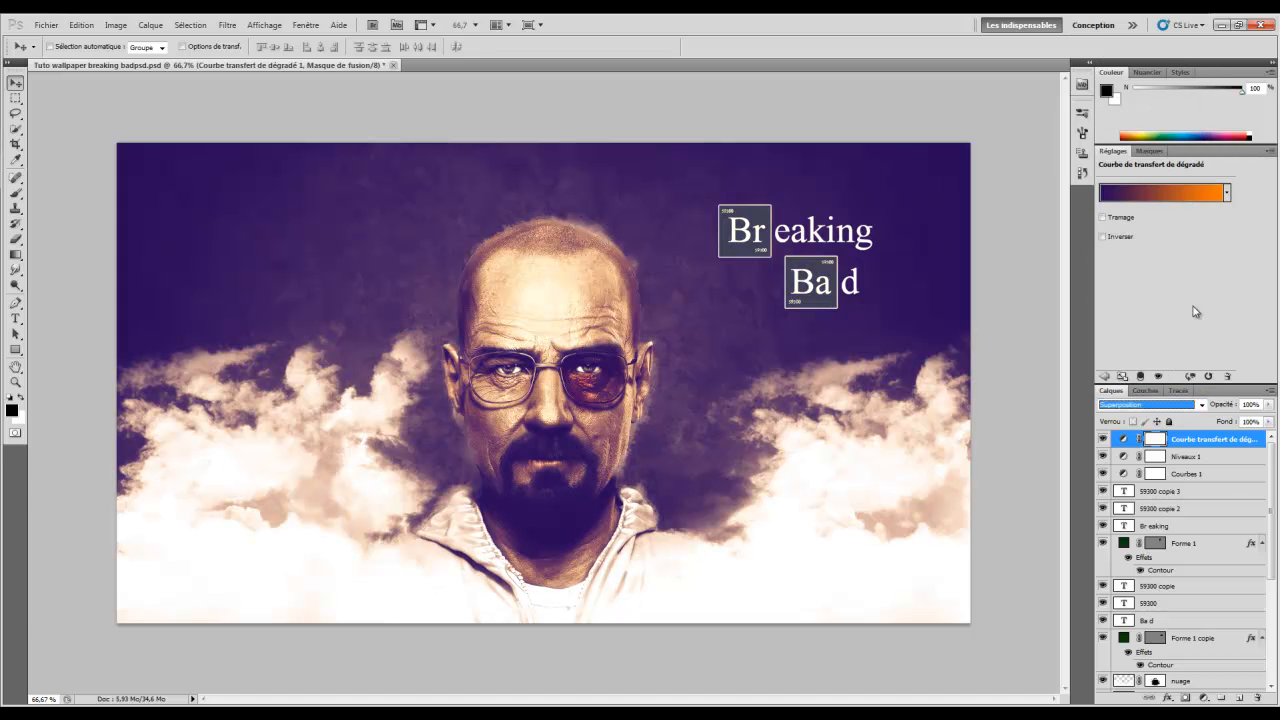
mouse_move(1218, 407)
left_mouse_down()
mouse_move(1163, 406)
mouse_move(1252, 413)
mouse_move(1183, 414)
mouse_move(1203, 415)
left_mouse_up()
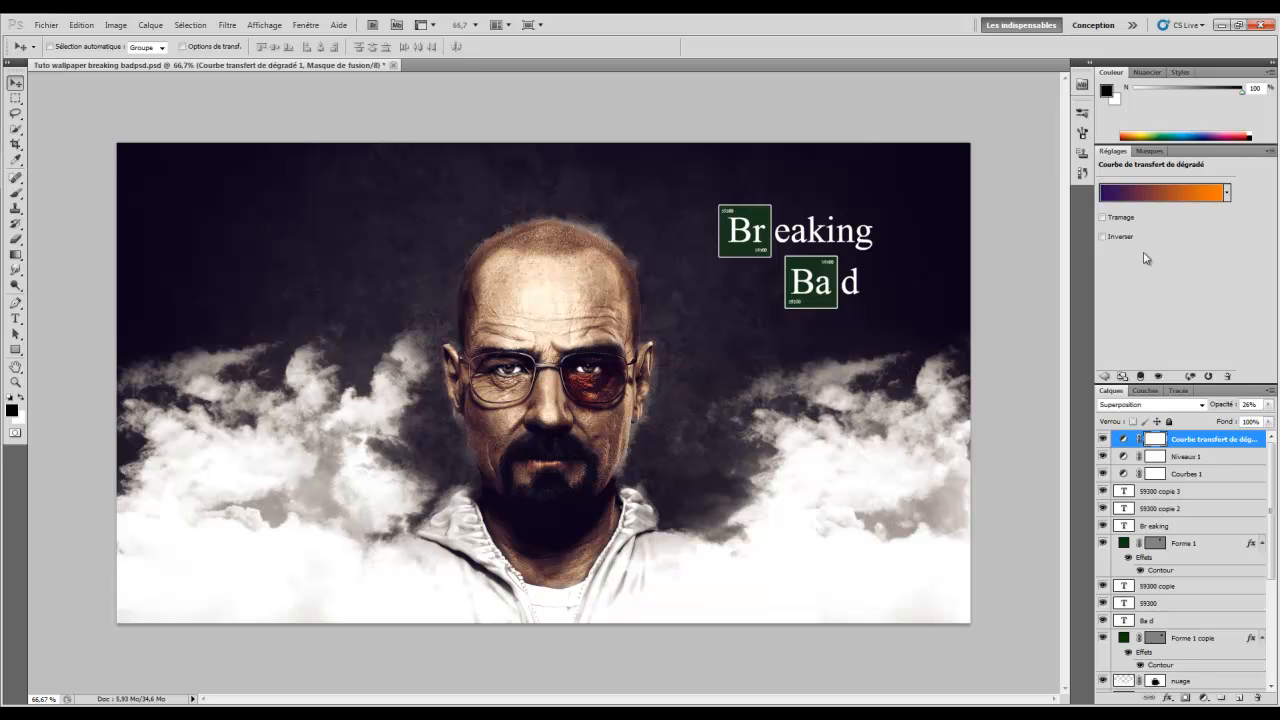
left_click_drag(1276, 531, 1259, 490)
Close the Wallpaper 11 reference in Photo Viewer and restore the Photoshop wallpaper document
left_click(1222, 26)
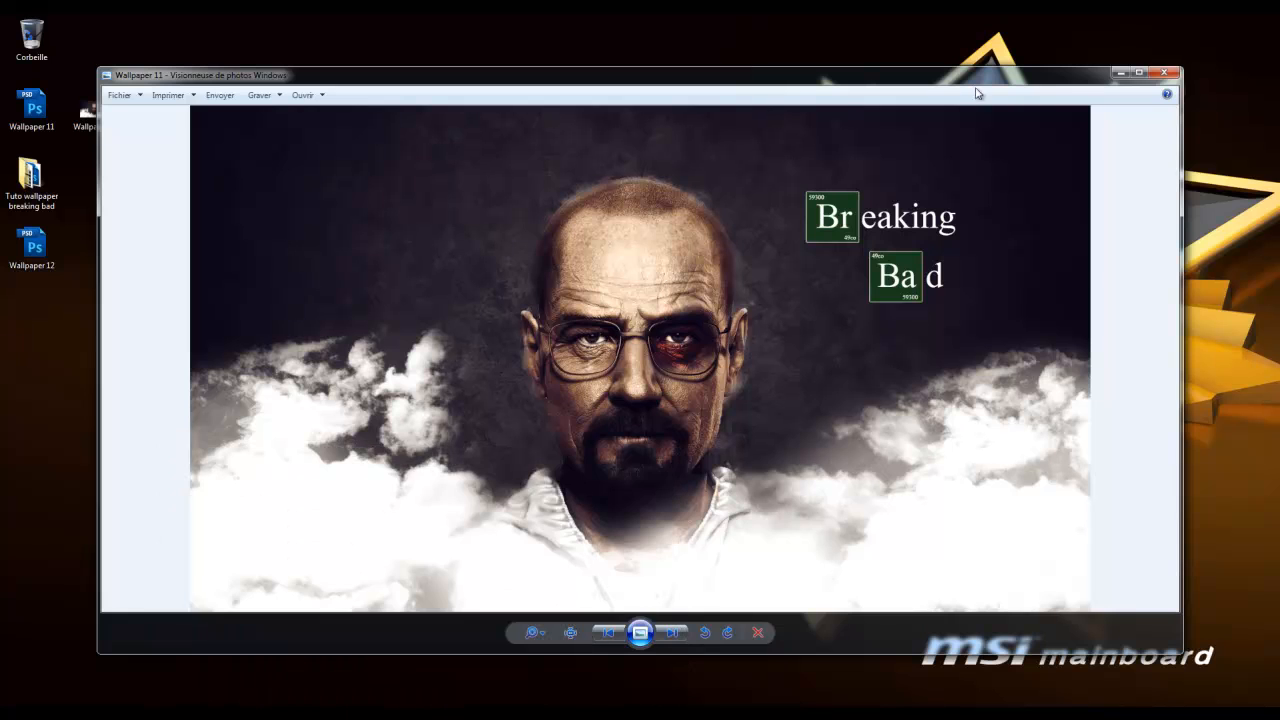
left_click(1164, 73)
left_click(160, 108)
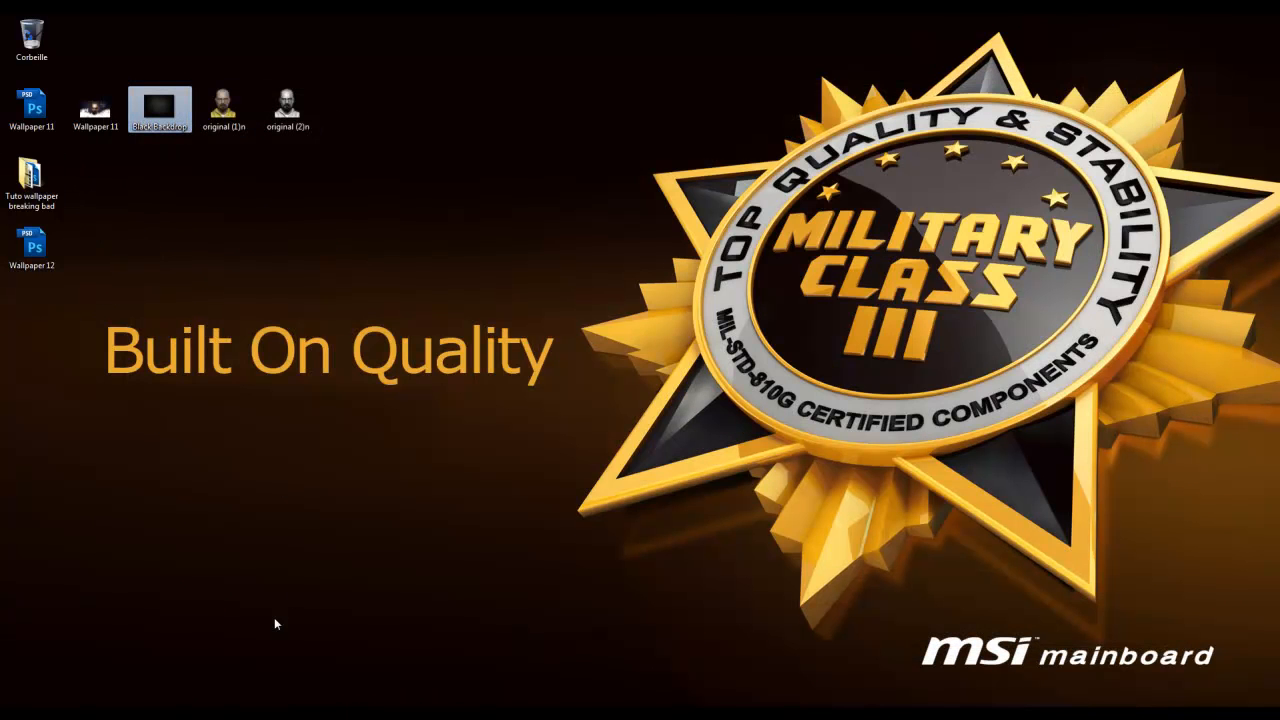
left_click(250, 715)
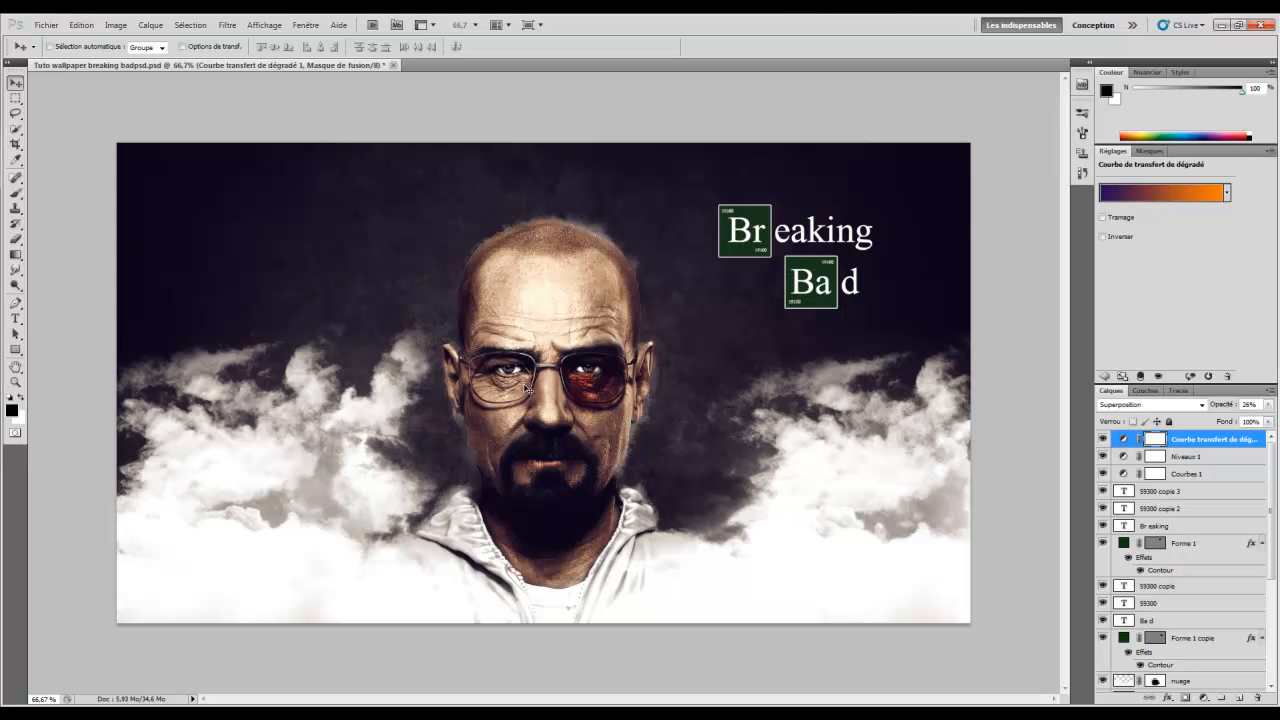